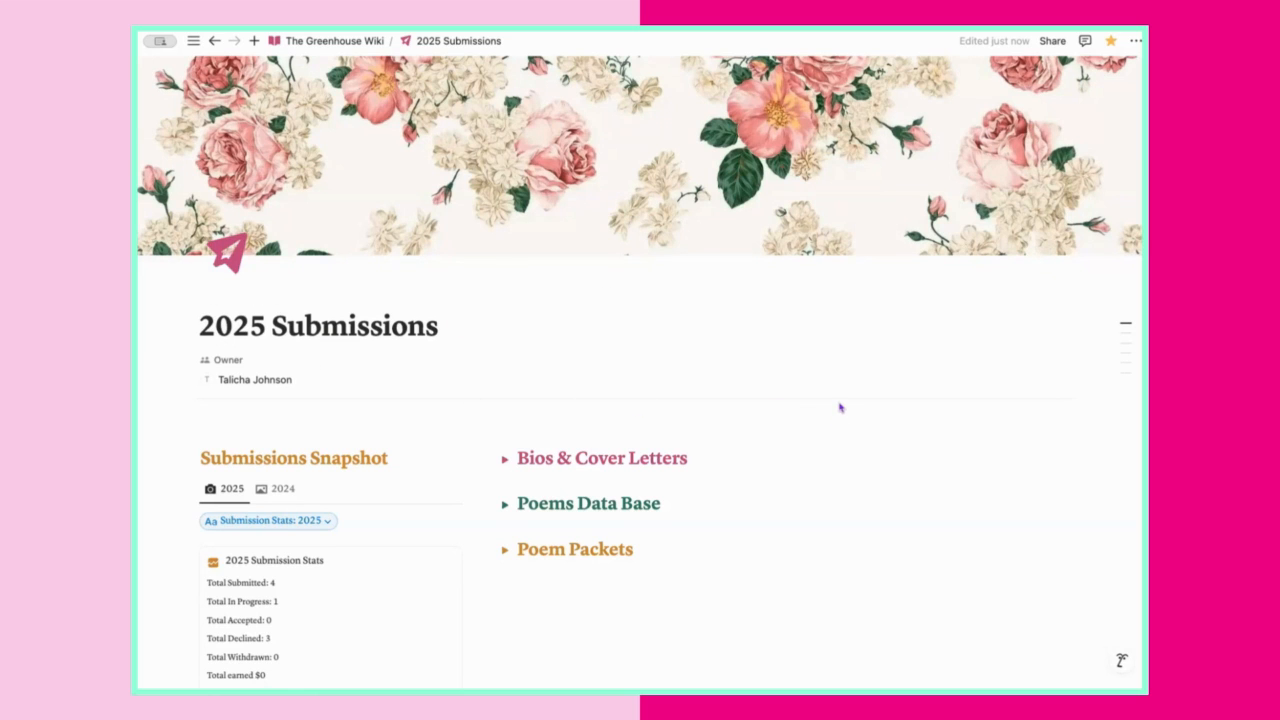
Compare the 2025 and 2024 submission stats in the Submissions Snapshot, ending on the 2025 view.
{"action": "scroll", "coordinate": [287, 296], "scroll_direction": "down", "scroll_amount": 3}
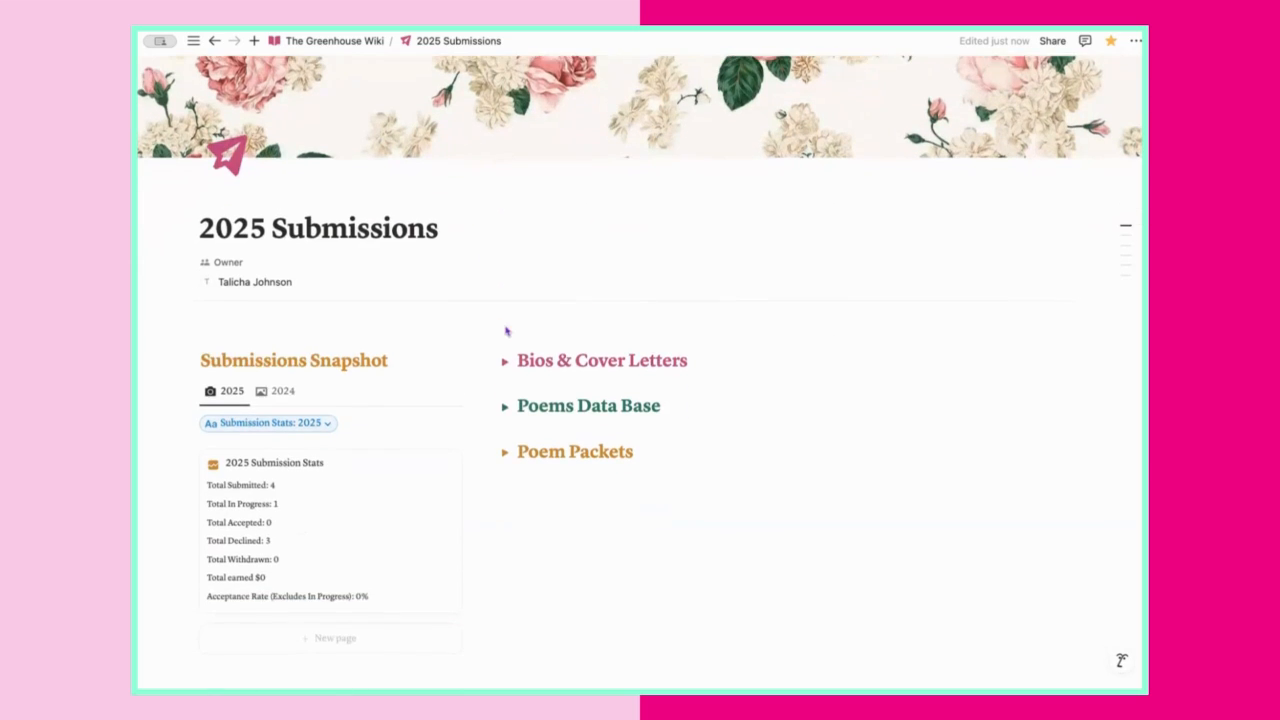
{"action": "scroll", "coordinate": [423, 289], "scroll_direction": "down", "scroll_amount": 2}
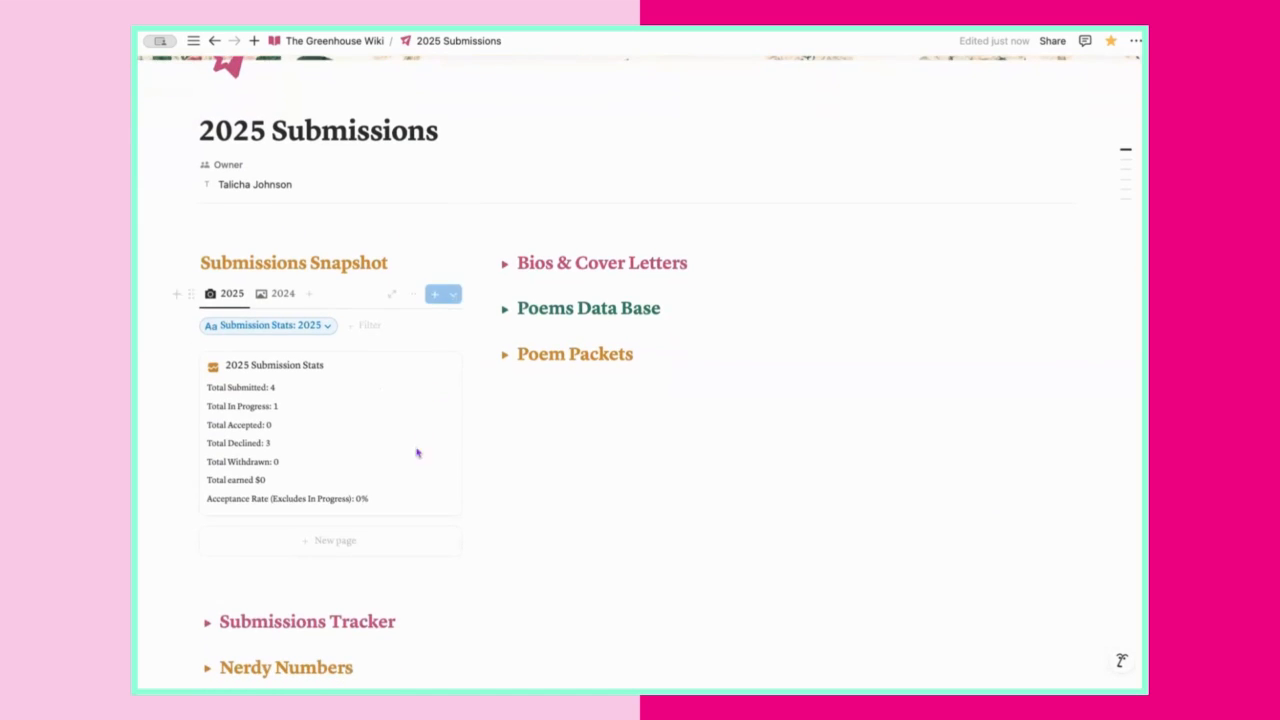
{"action": "scroll", "coordinate": [398, 410], "scroll_direction": "down", "scroll_amount": 1}
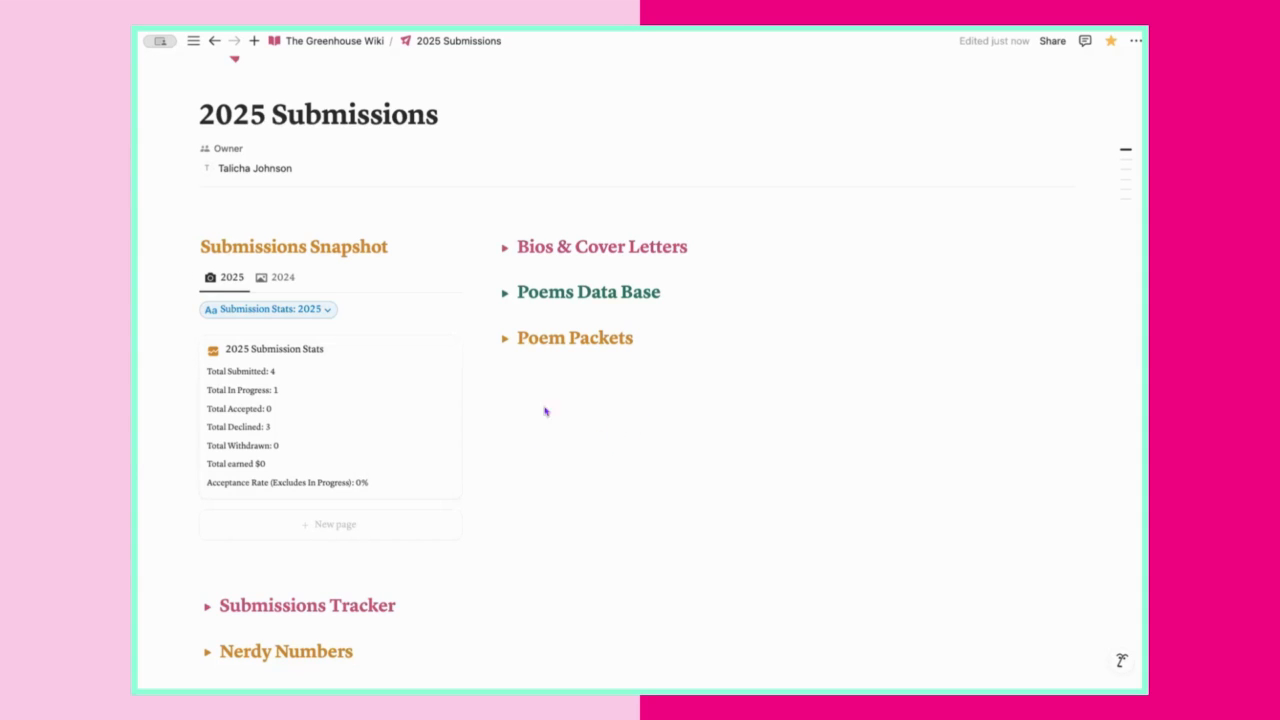
{"action": "left_click", "coordinate": [277, 281]}
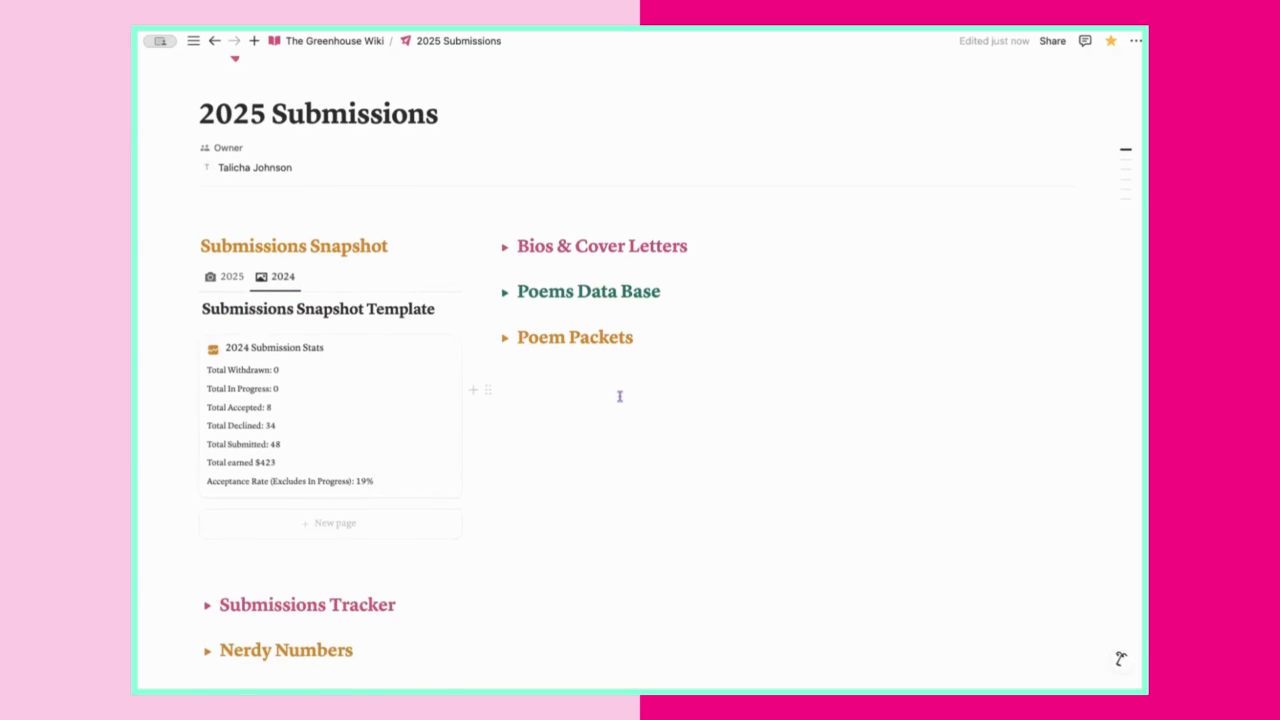
{"action": "scroll", "coordinate": [509, 414], "scroll_direction": "down", "scroll_amount": 1}
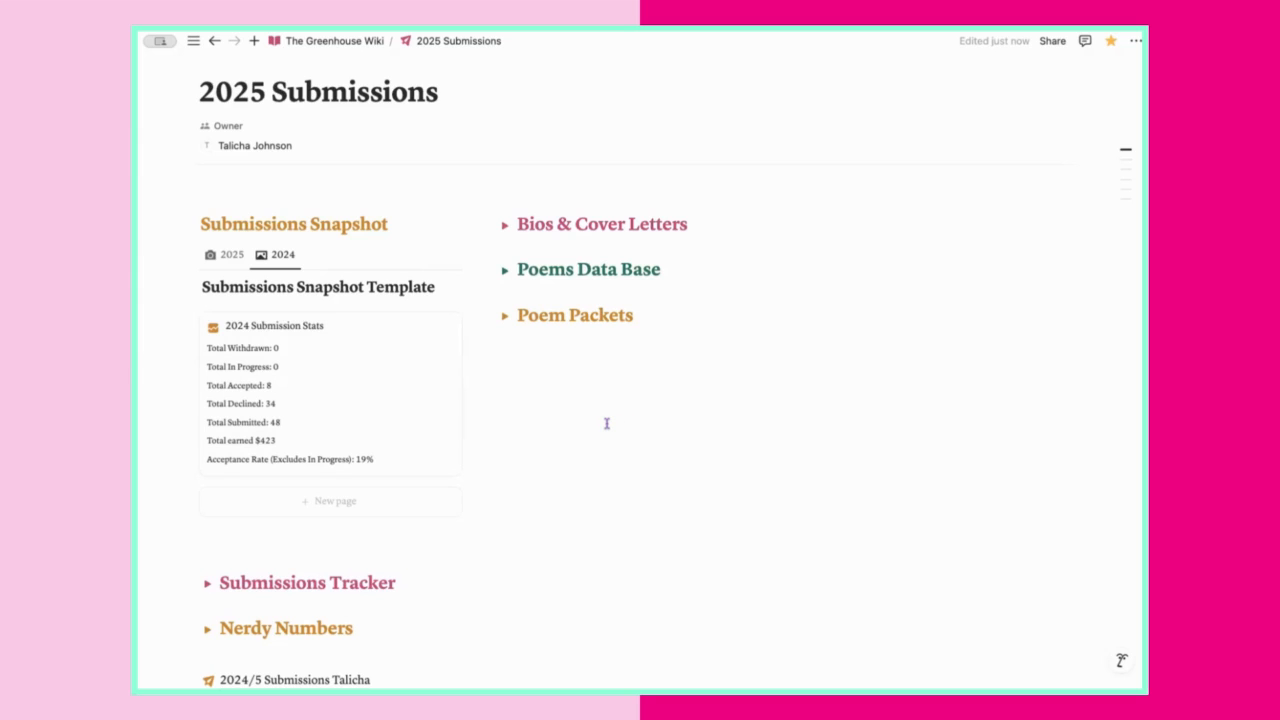
{"action": "left_click", "coordinate": [242, 255]}
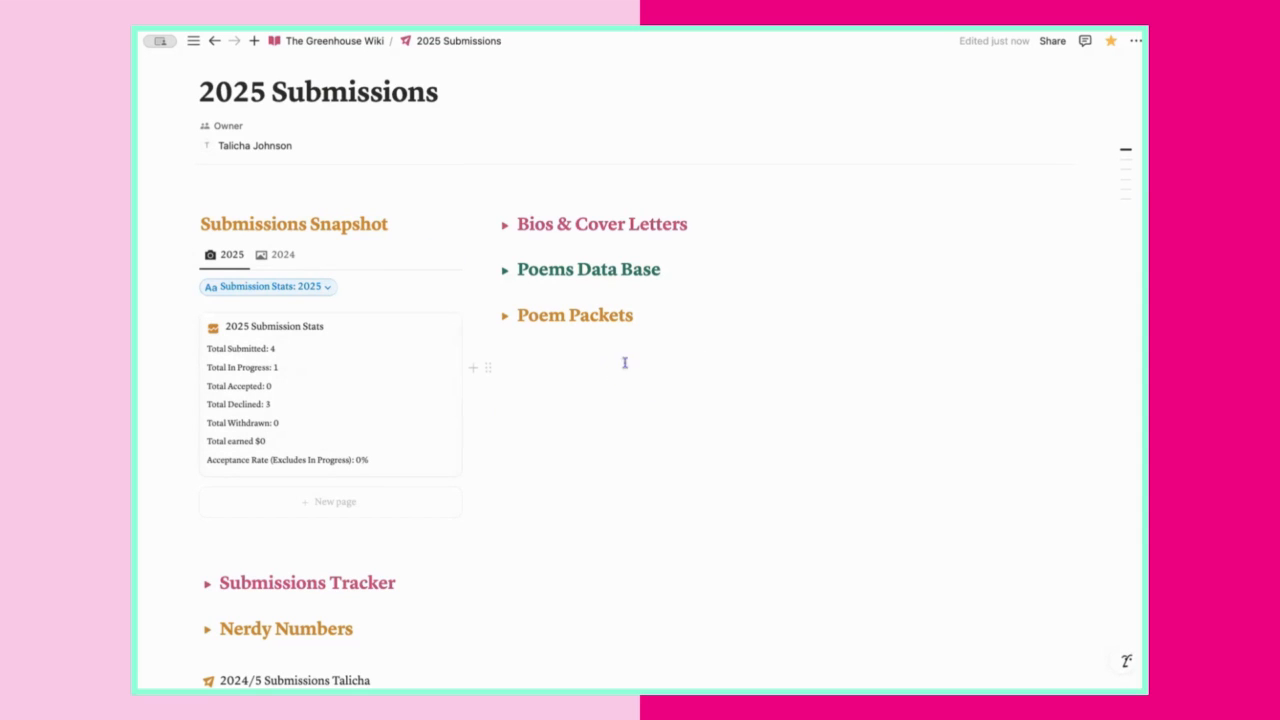
Expand the Bios & Cover Letters section and view the Short Bio (50 words or less) entry in side peek, closing it when read.
{"action": "scroll", "coordinate": [500, 270], "scroll_direction": "up", "scroll_amount": 1}
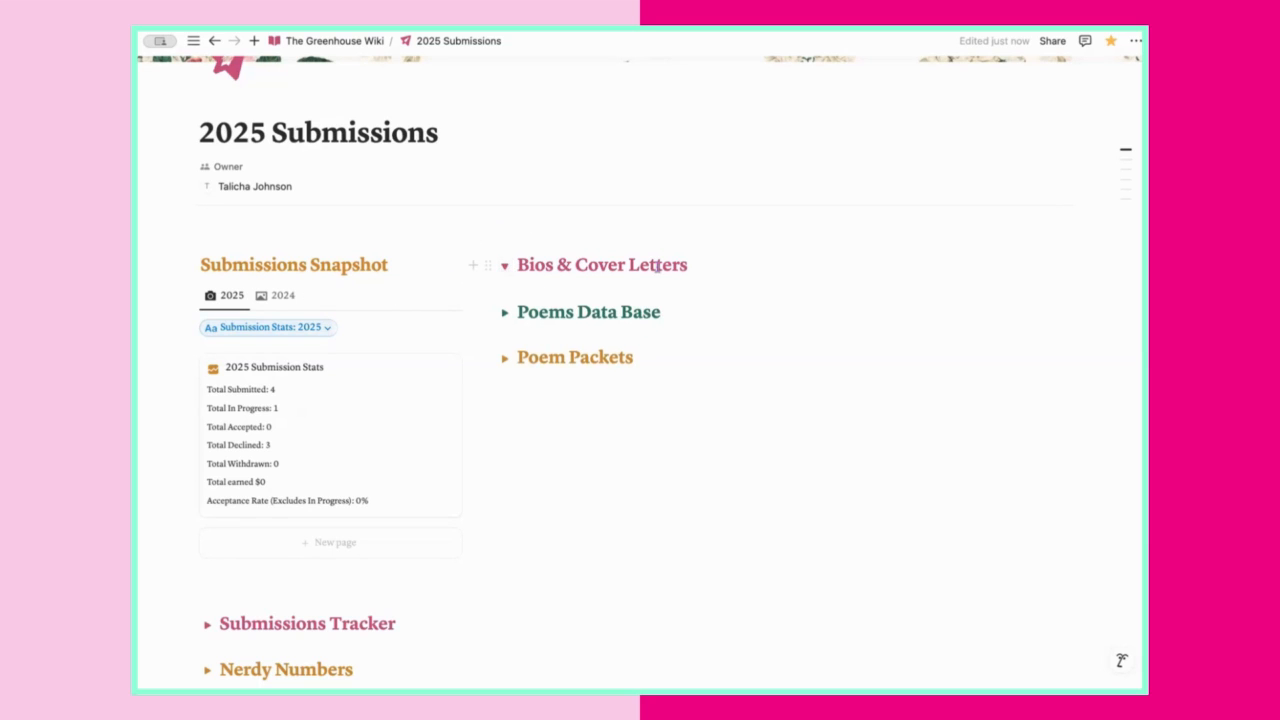
{"action": "left_click", "coordinate": [505, 265]}
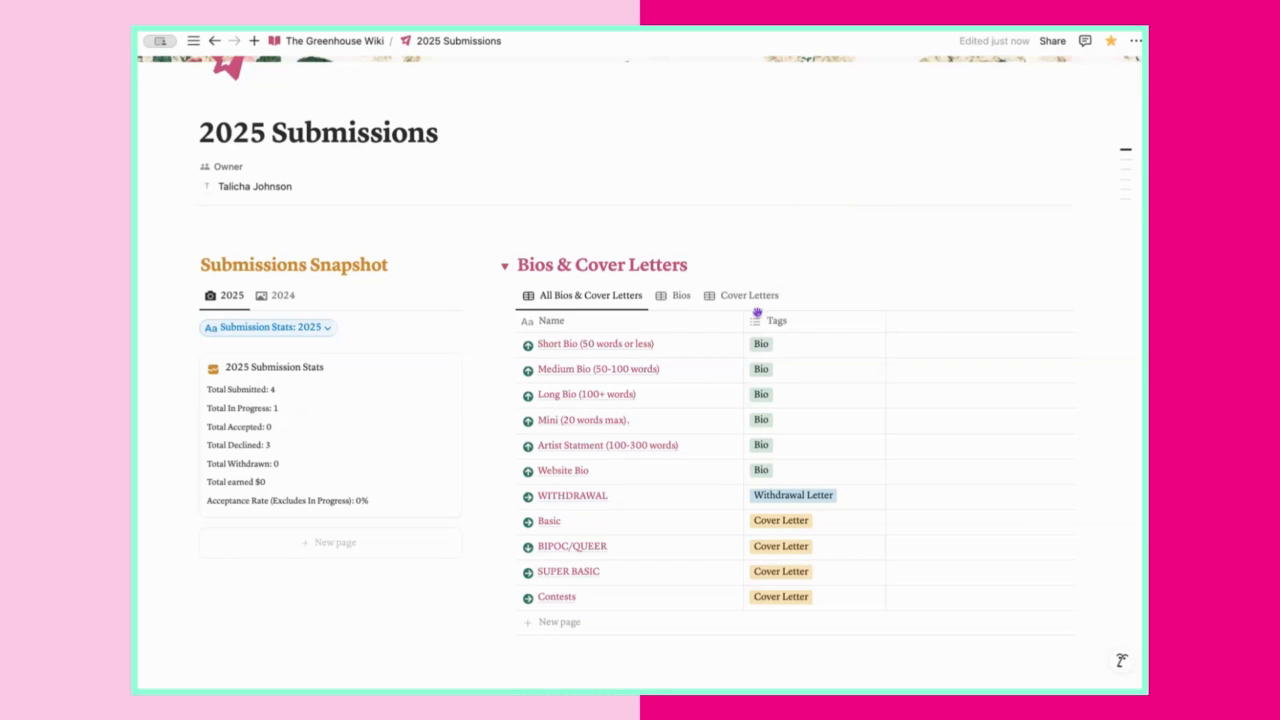
{"action": "mouse_move", "coordinate": [717, 345]}
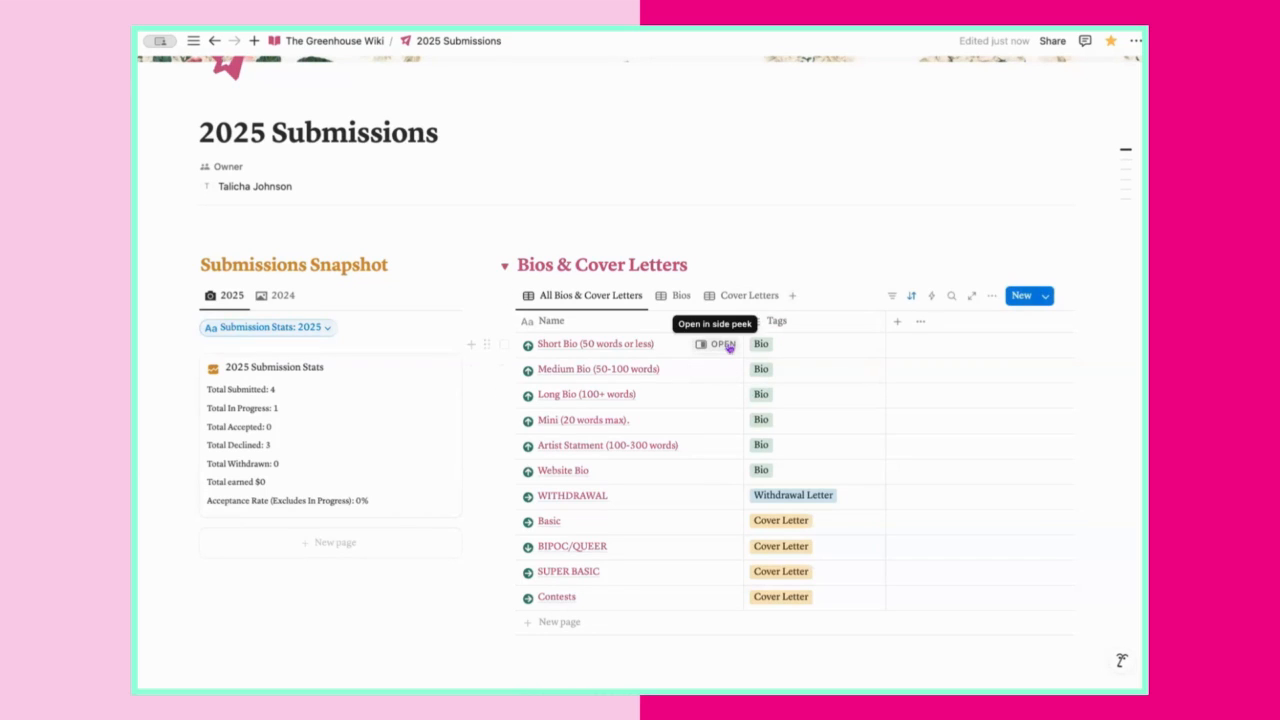
{"action": "left_click", "coordinate": [723, 344]}
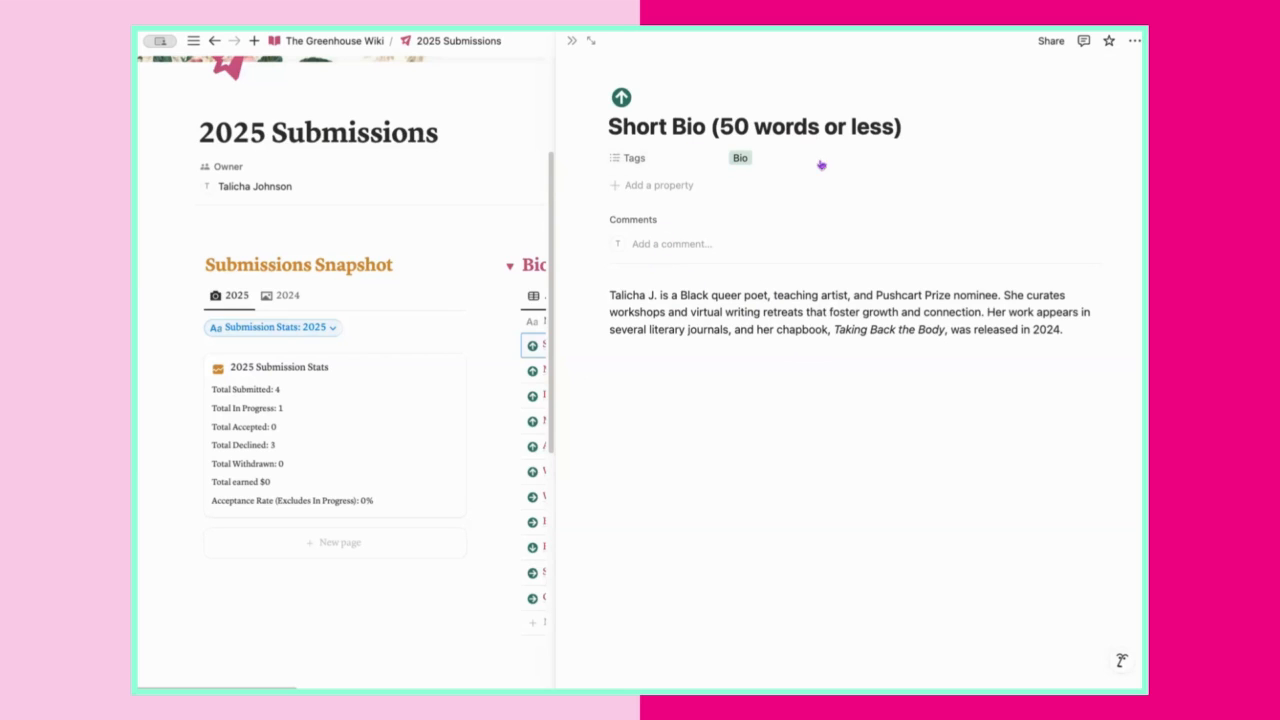
{"action": "left_click", "coordinate": [571, 40]}
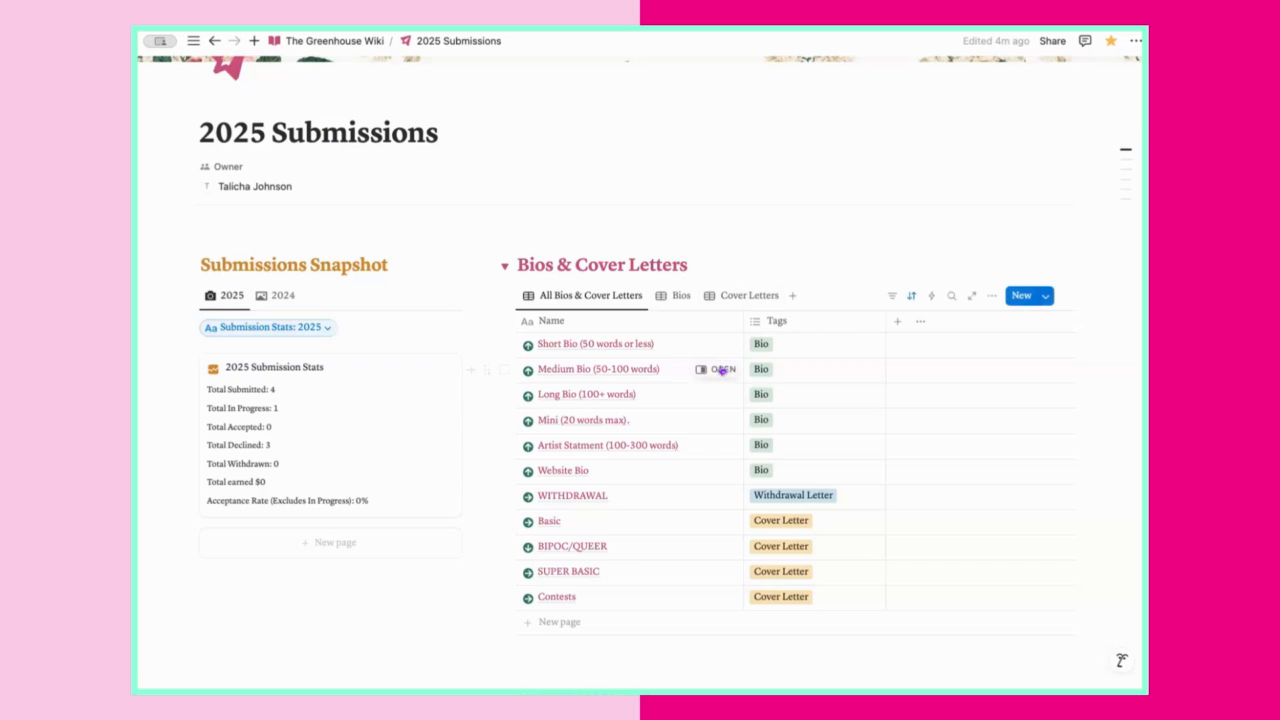
View the Medium Bio (50-100 words) and Long Bio (100+ words) entries in side peek, closing each one.
{"action": "left_click", "coordinate": [712, 369]}
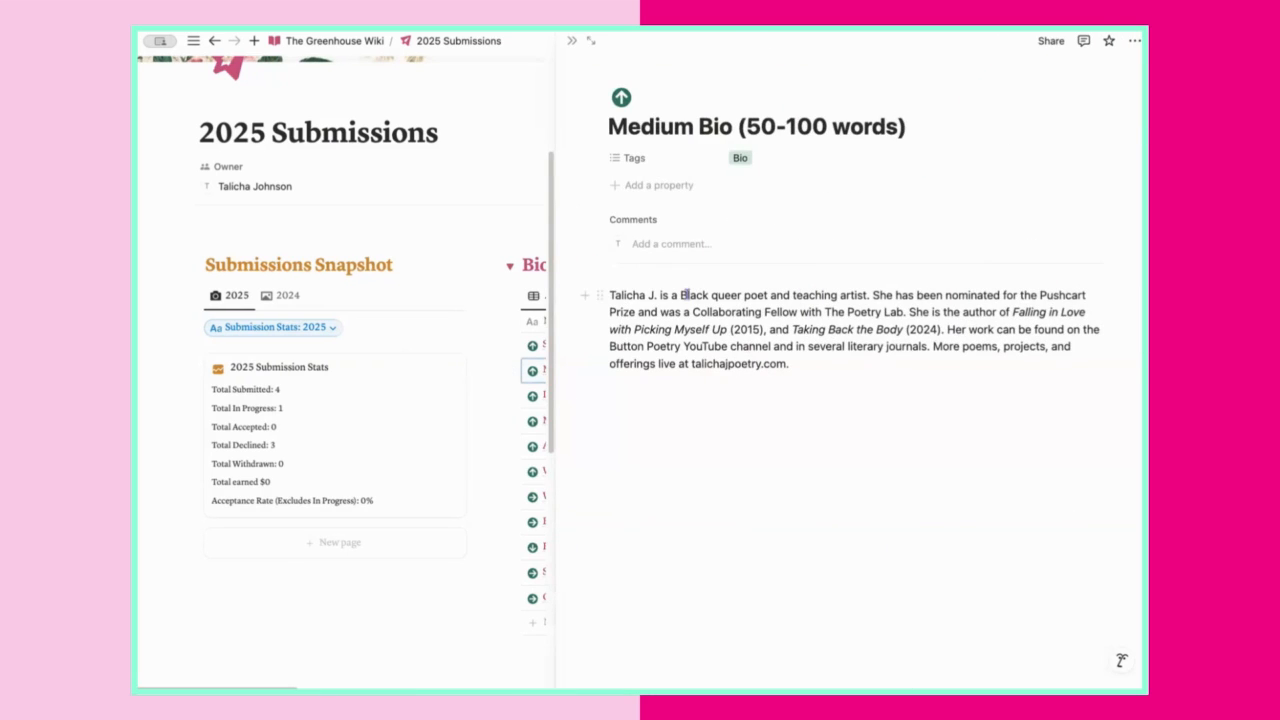
{"action": "left_click", "coordinate": [572, 41]}
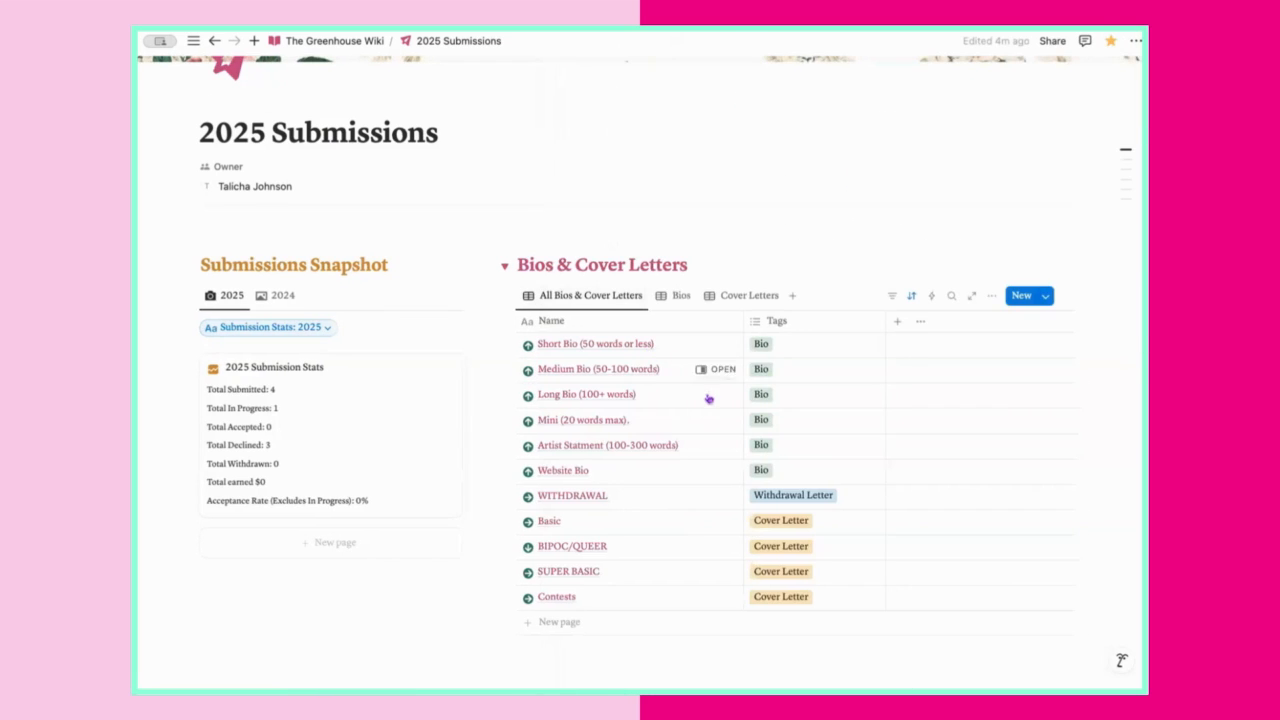
{"action": "left_click", "coordinate": [712, 394]}
{"action": "scroll", "coordinate": [697, 311], "scroll_direction": "down", "scroll_amount": 2}
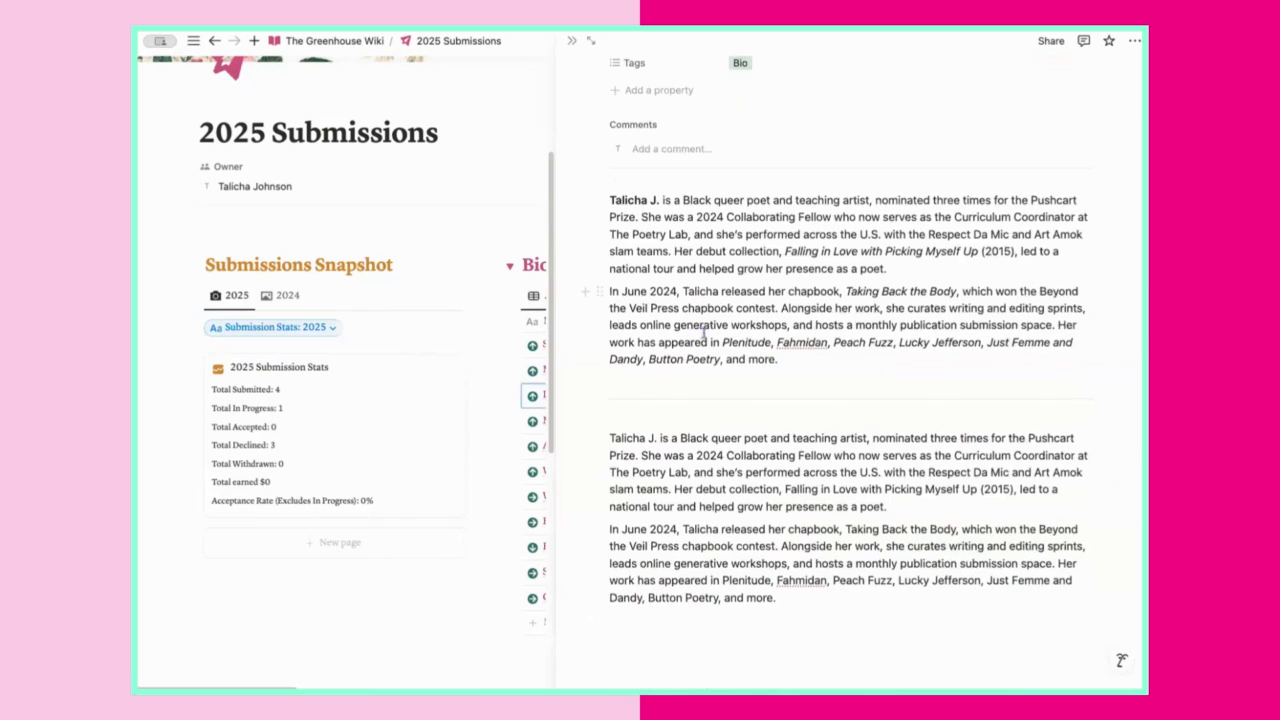
{"action": "scroll", "coordinate": [697, 311], "scroll_direction": "up", "scroll_amount": 2}
{"action": "left_click", "coordinate": [569, 42]}
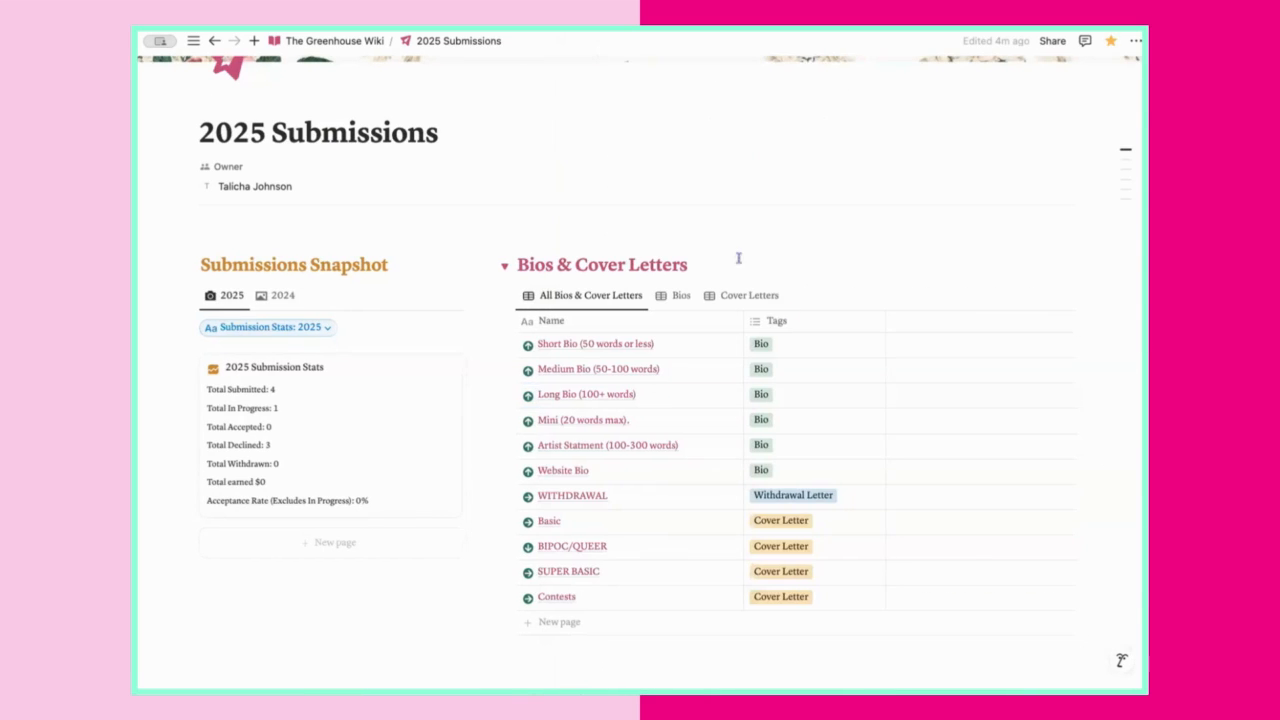
View the Mini (20 words max) bio entry in side peek and close it.
{"action": "scroll", "coordinate": [700, 366], "scroll_direction": "down", "scroll_amount": 1}
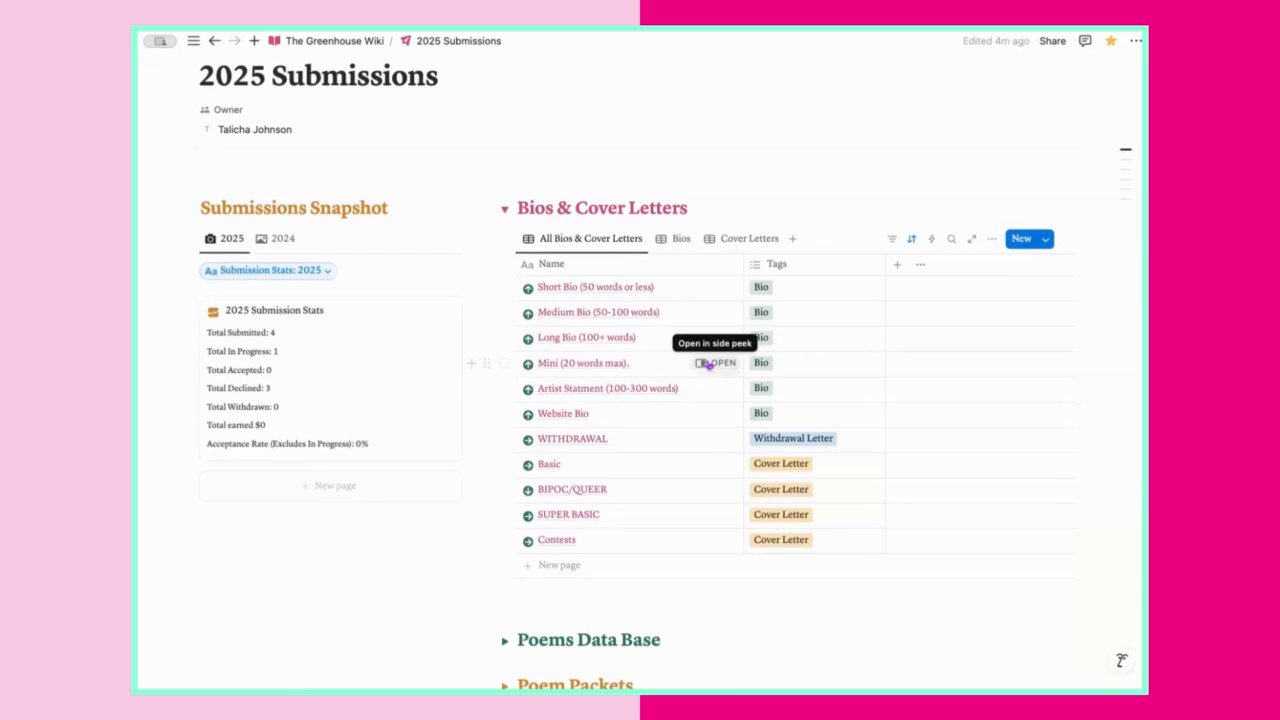
{"action": "left_click", "coordinate": [712, 363]}
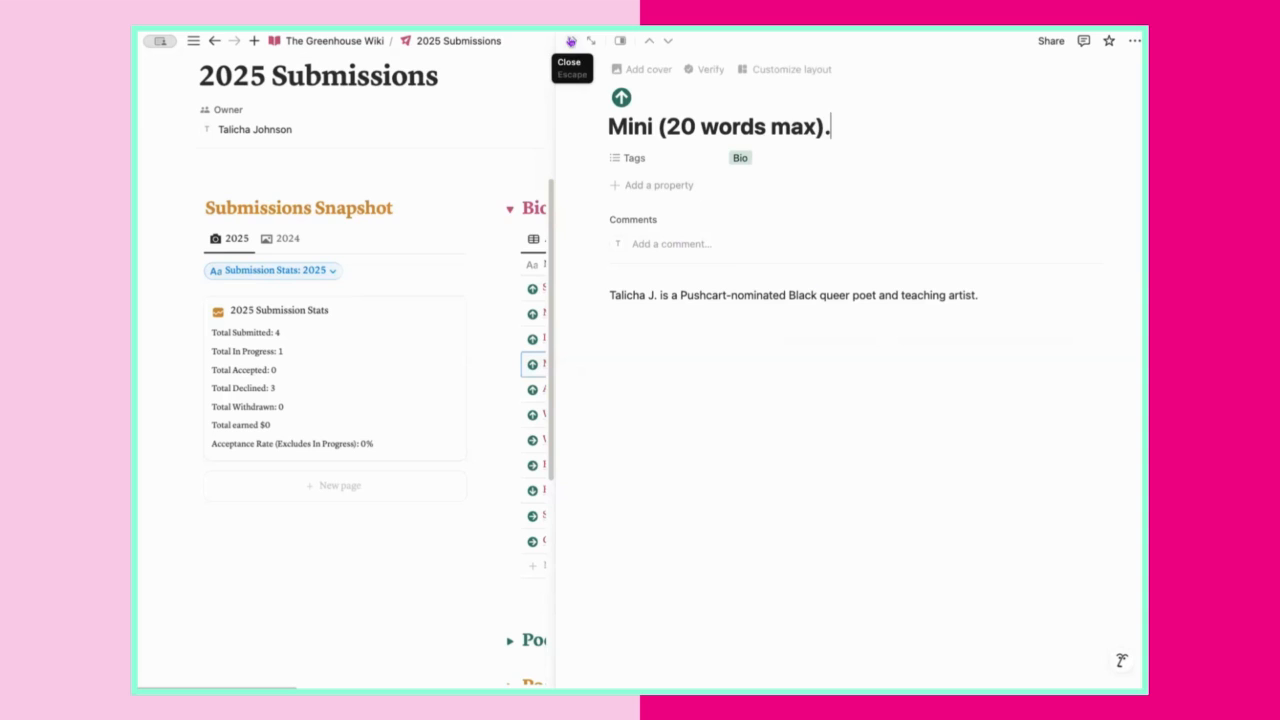
{"action": "left_click", "coordinate": [570, 41]}
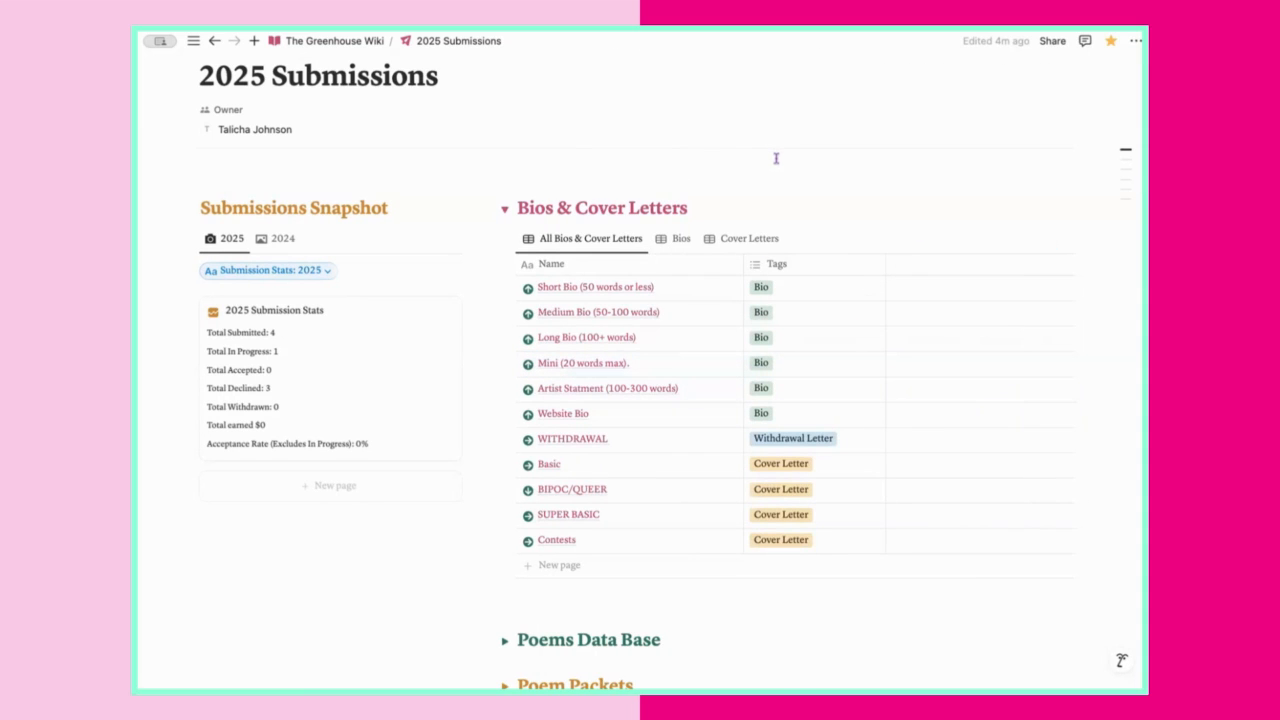
Look through the table's Bios and Cover Letters views and return to All Bios & Cover Letters.
{"action": "left_click", "coordinate": [678, 239]}
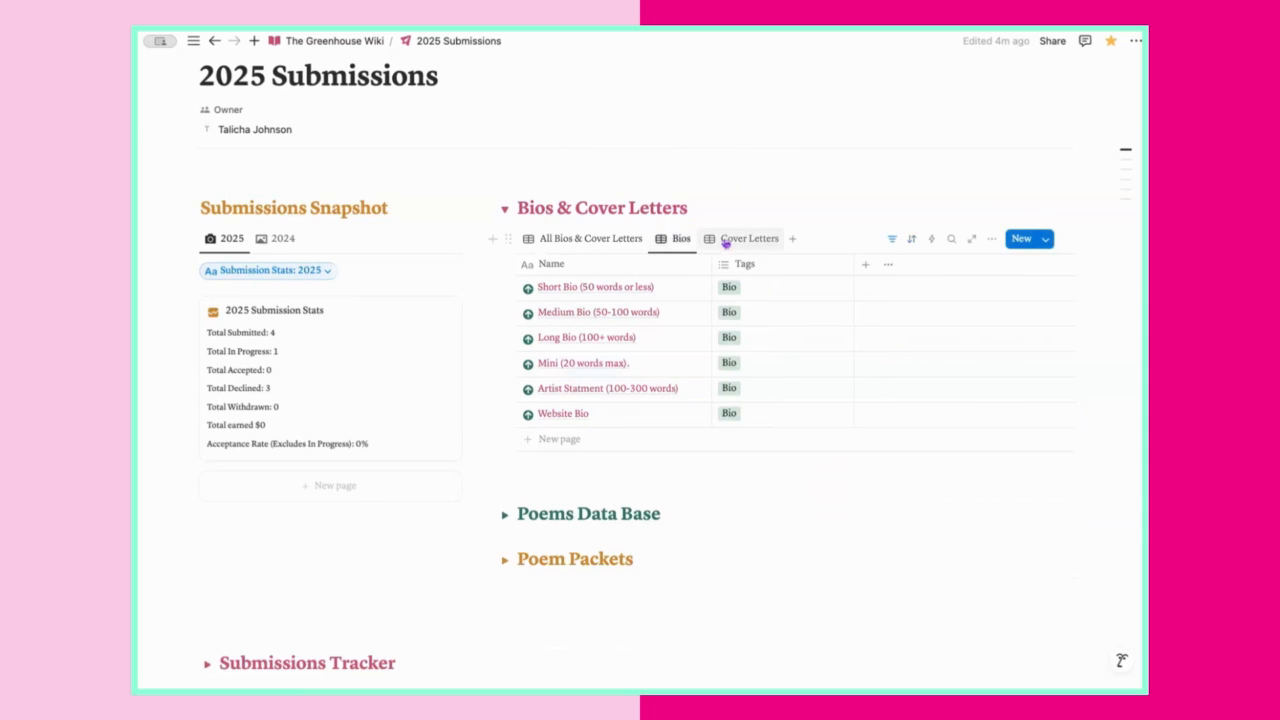
{"action": "left_click", "coordinate": [598, 239]}
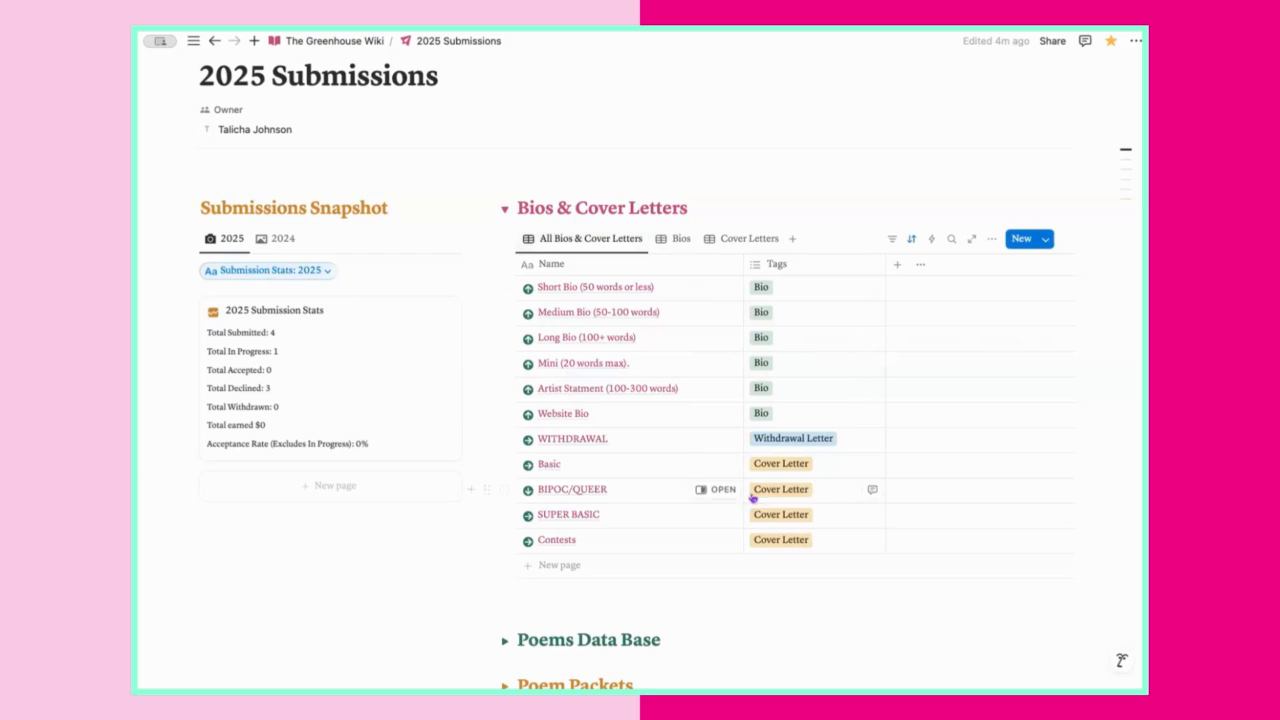
{"action": "left_click", "coordinate": [672, 239]}
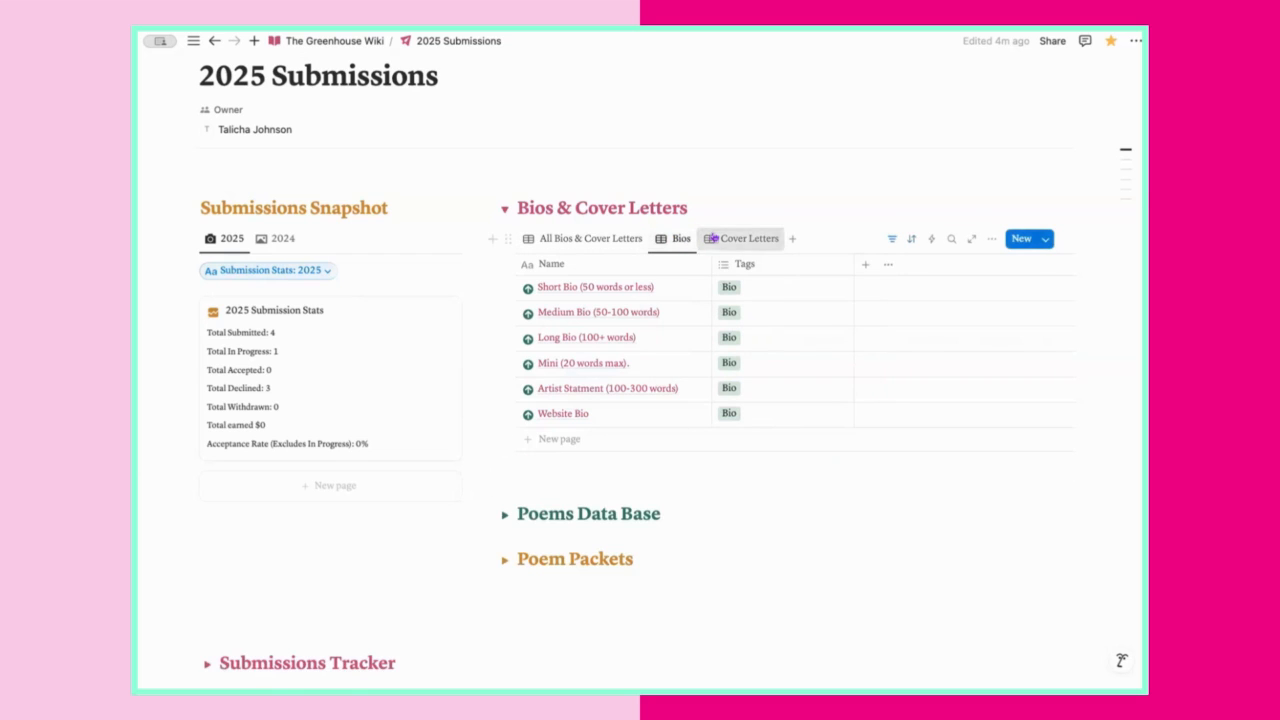
{"action": "left_click", "coordinate": [745, 239]}
{"action": "left_click", "coordinate": [680, 239]}
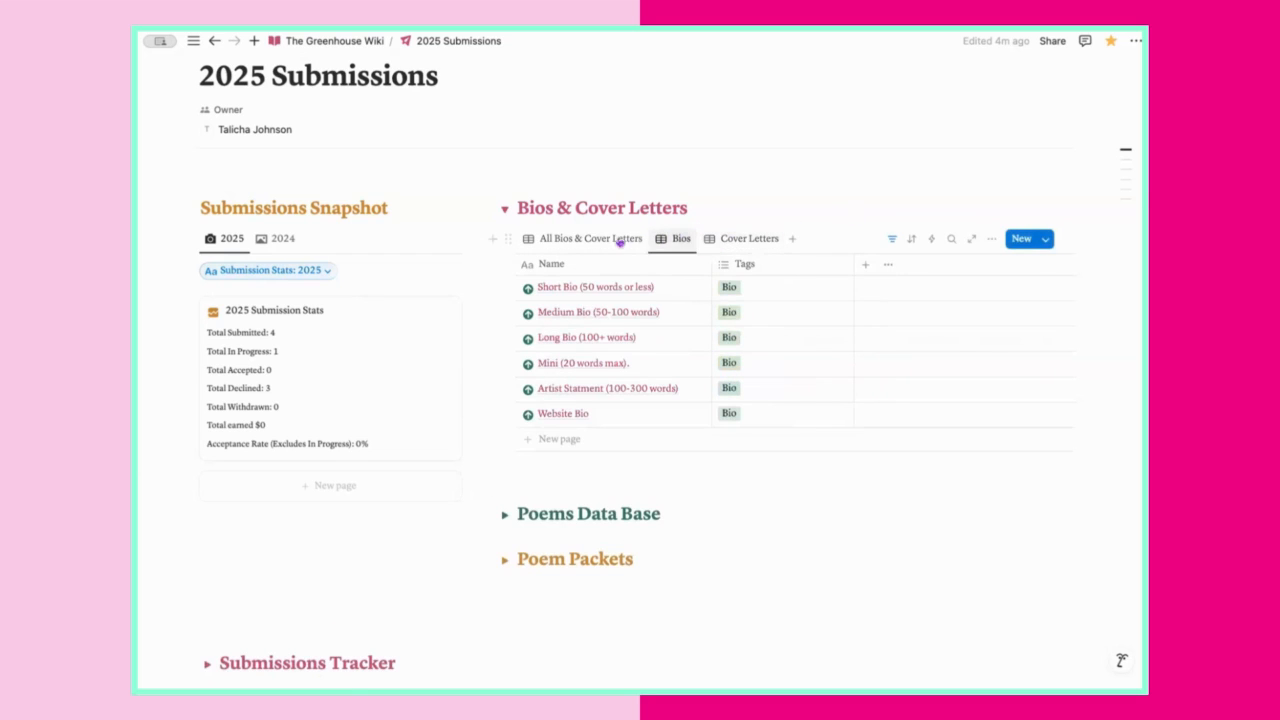
{"action": "left_click", "coordinate": [603, 239]}
Open the Basic cover letter in side peek and highlight its subject text and greeting for review.
{"action": "scroll", "coordinate": [733, 360], "scroll_direction": "down", "scroll_amount": 1}
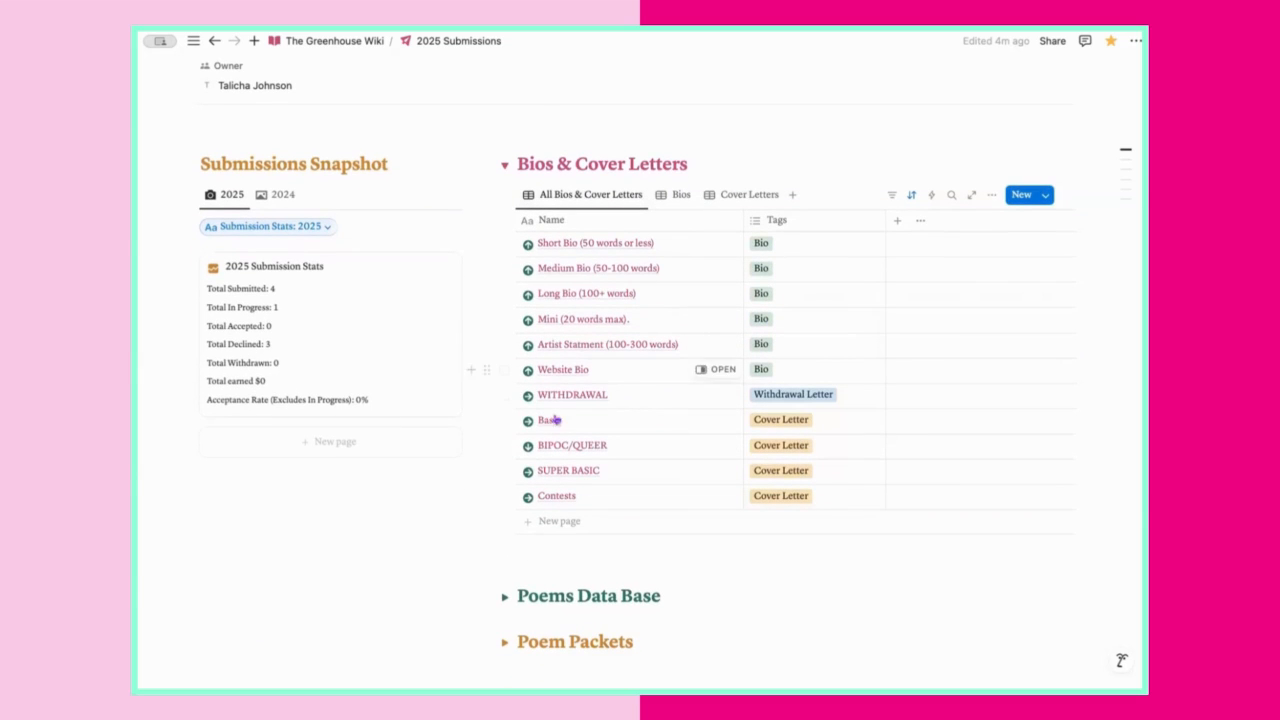
{"action": "left_click", "coordinate": [722, 421]}
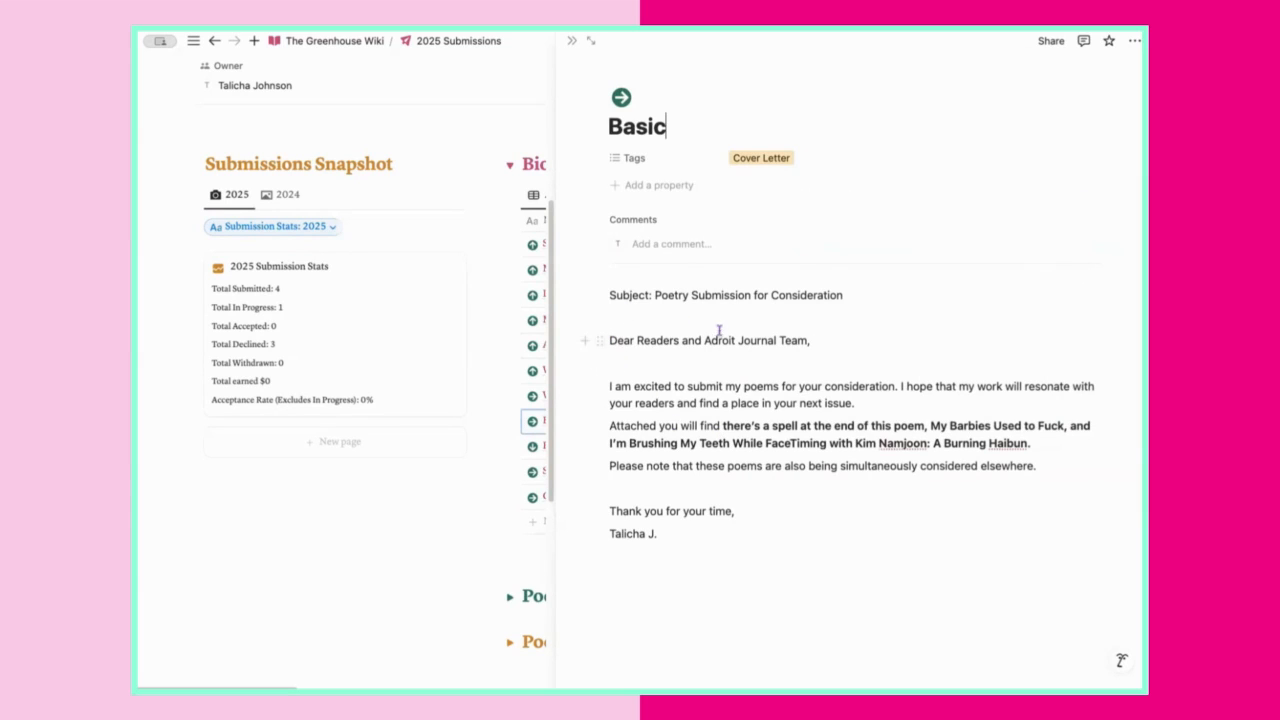
{"action": "left_click_drag", "start_coordinate": [731, 293], "coordinate": [858, 295]}
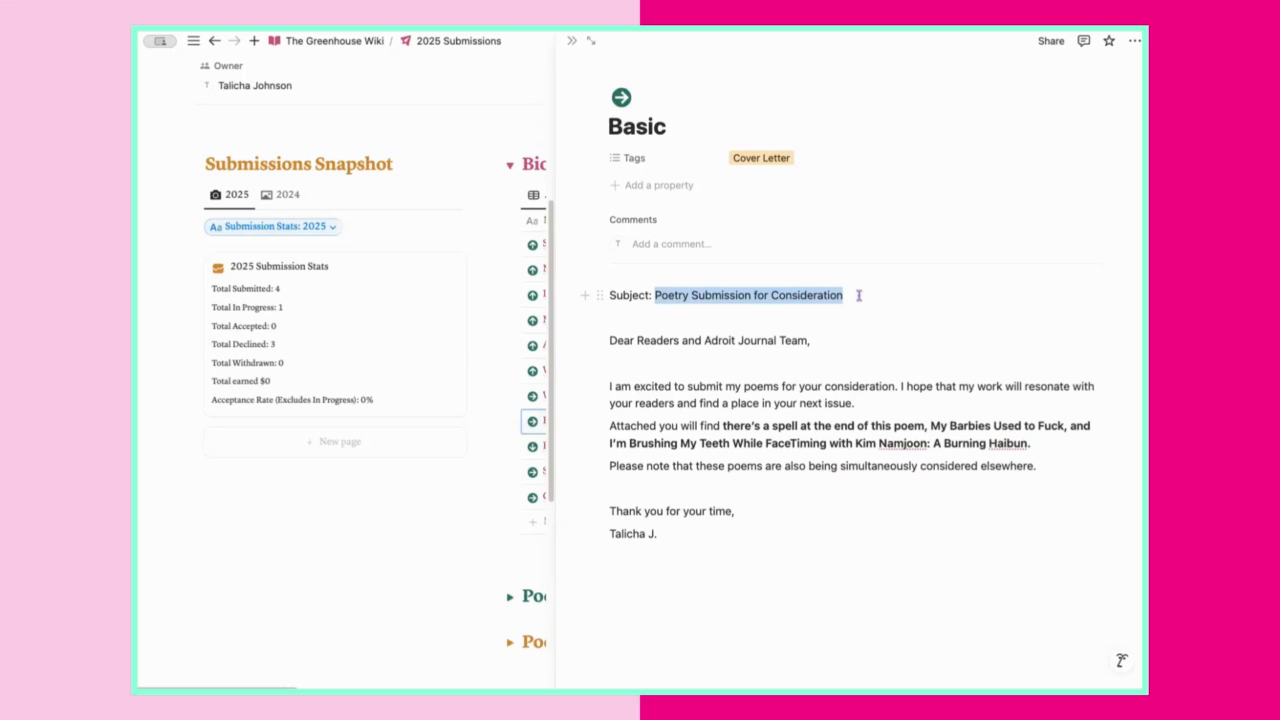
{"action": "left_click_drag", "start_coordinate": [608, 340], "coordinate": [820, 343]}
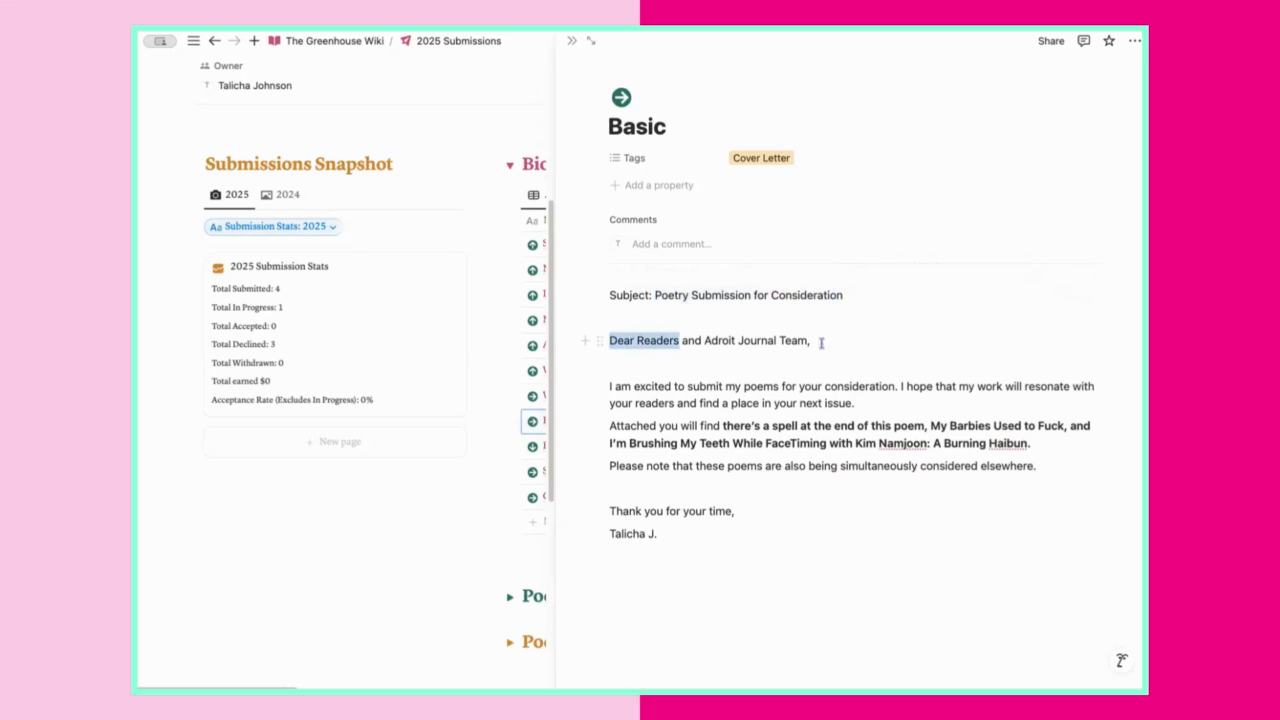
{"action": "left_click_drag", "start_coordinate": [700, 340], "coordinate": [815, 341]}
{"action": "left_click_drag", "start_coordinate": [636, 340], "coordinate": [800, 343]}
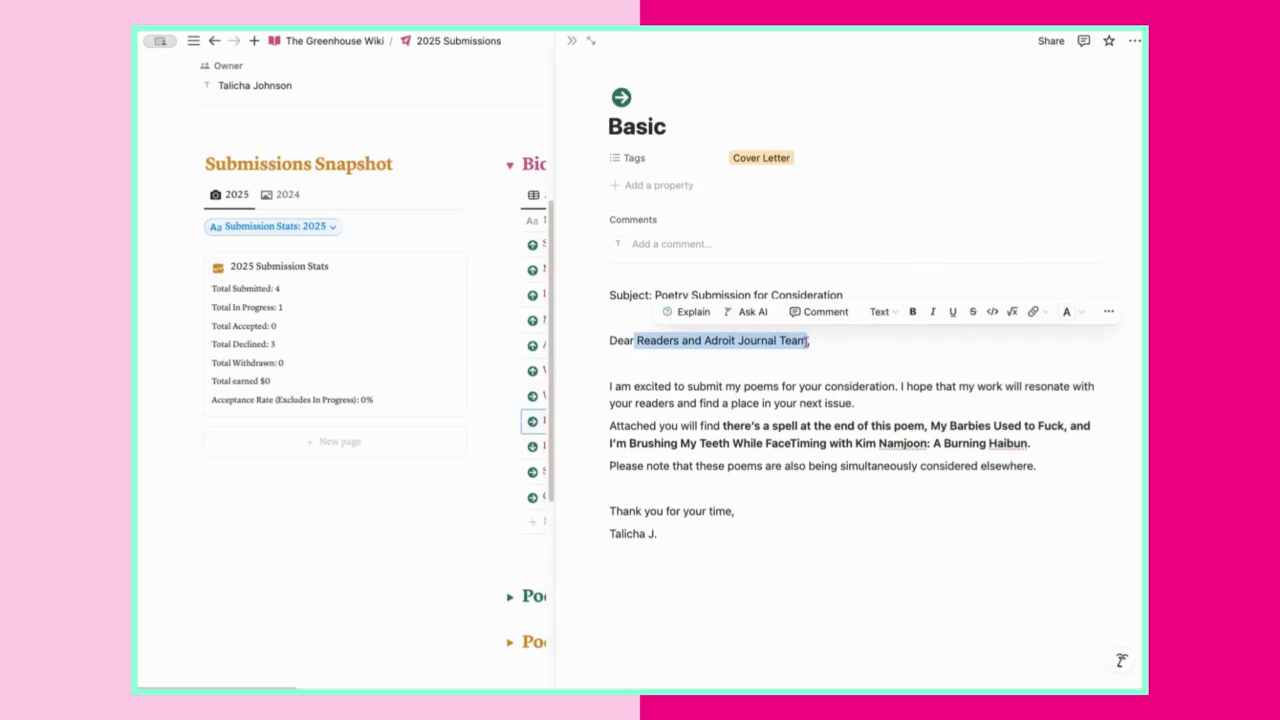
{"action": "left_click", "coordinate": [622, 367]}
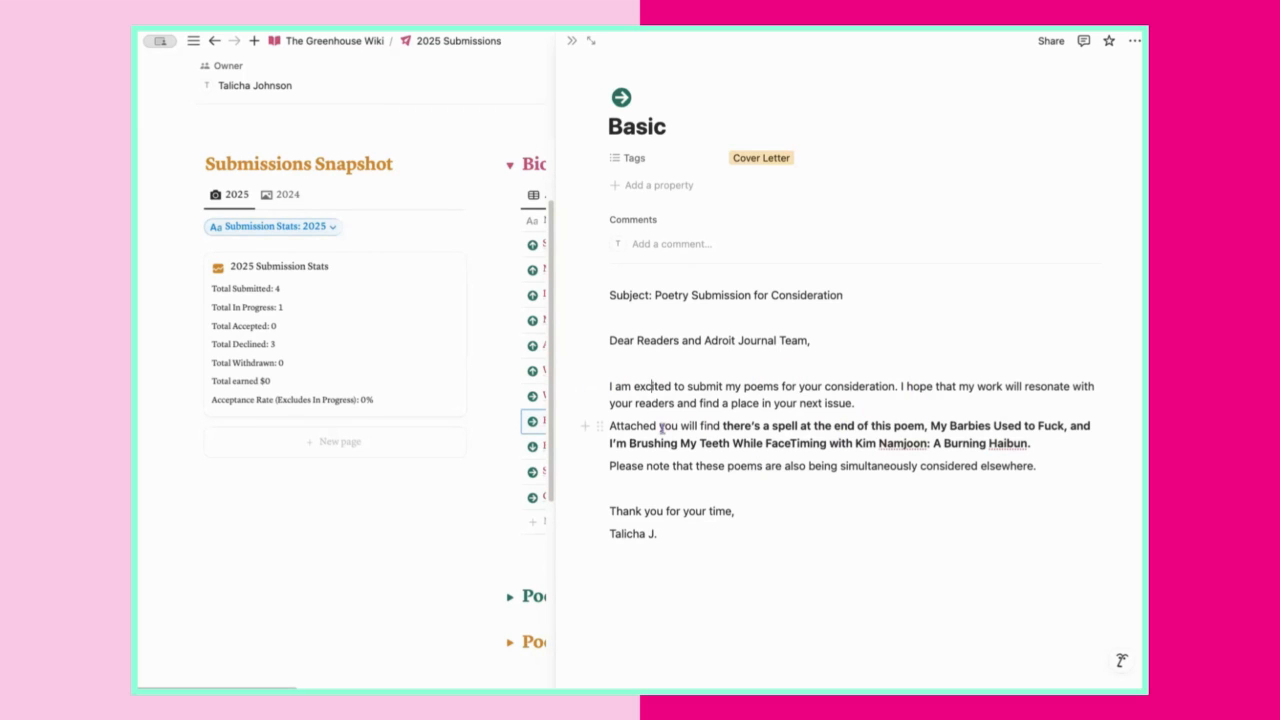
Highlight the bold poem titles and the simultaneous-submission sentence in the Basic cover letter for review.
{"action": "left_click_drag", "start_coordinate": [716, 425], "coordinate": [1030, 446]}
{"action": "left_click", "coordinate": [760, 466]}
{"action": "left_click_drag", "start_coordinate": [645, 466], "coordinate": [1026, 467]}
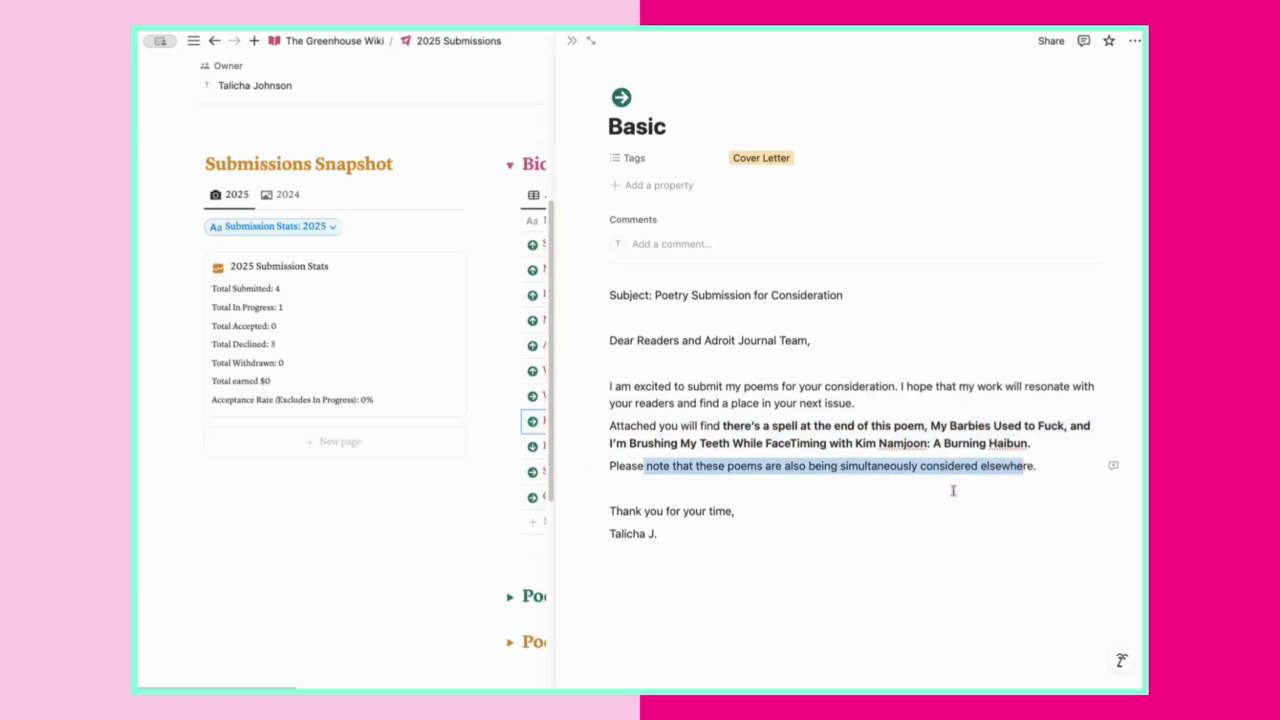
{"action": "left_click", "coordinate": [846, 503]}
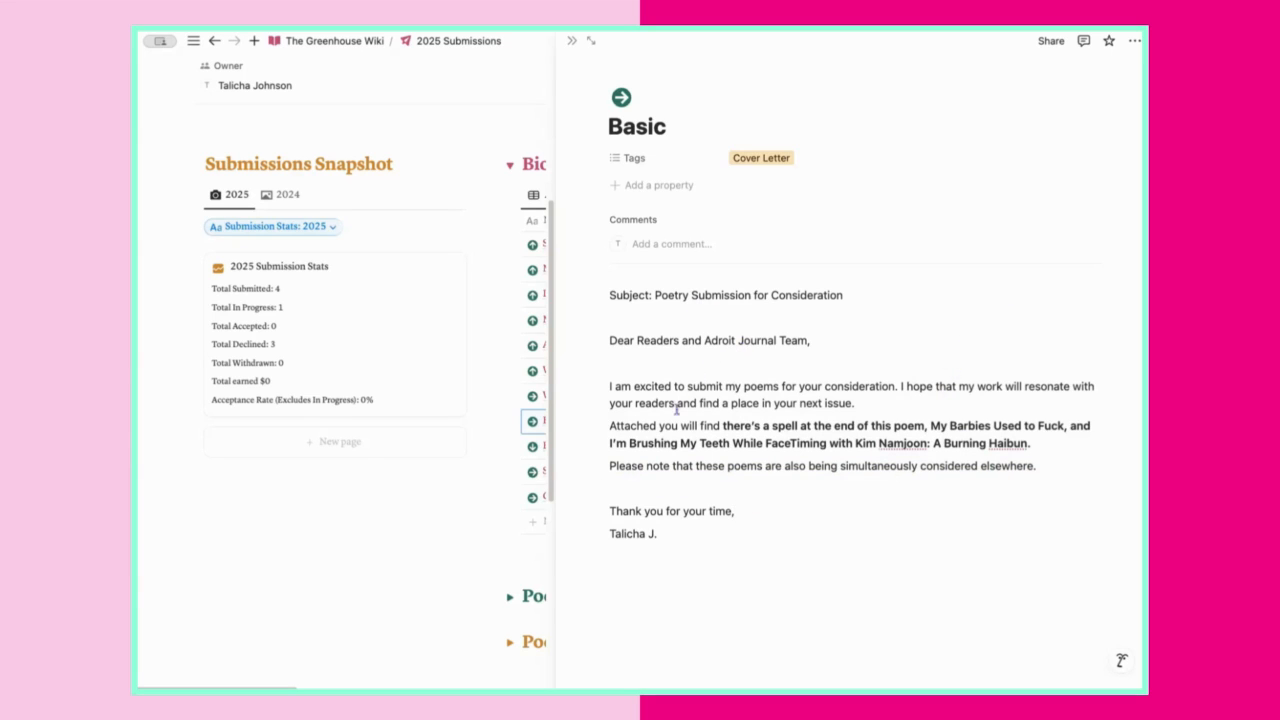
Highlight the Basic letter from greeting through signature, clear the selection and close the entry.
{"action": "key", "text": "super+a"}
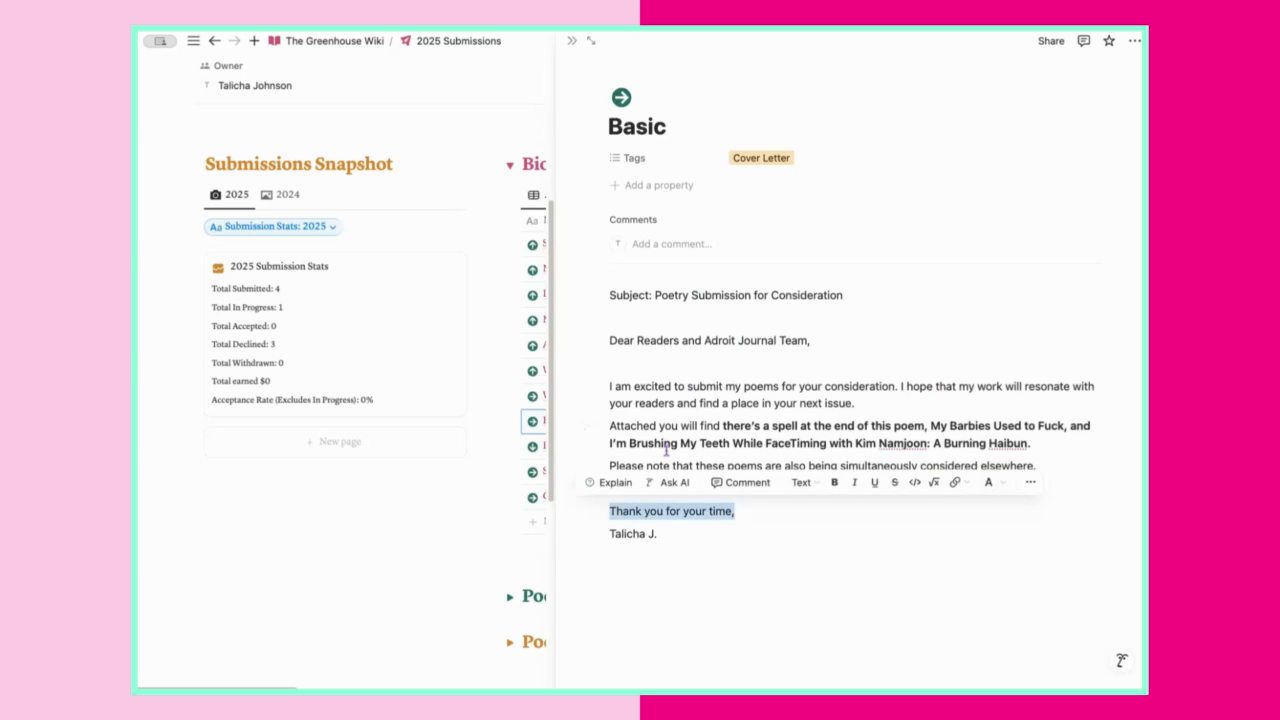
{"action": "key", "text": "super+a"}
{"action": "left_click", "coordinate": [703, 320]}
{"action": "type", "text": "/"}
{"action": "key", "text": "BackSpace"}
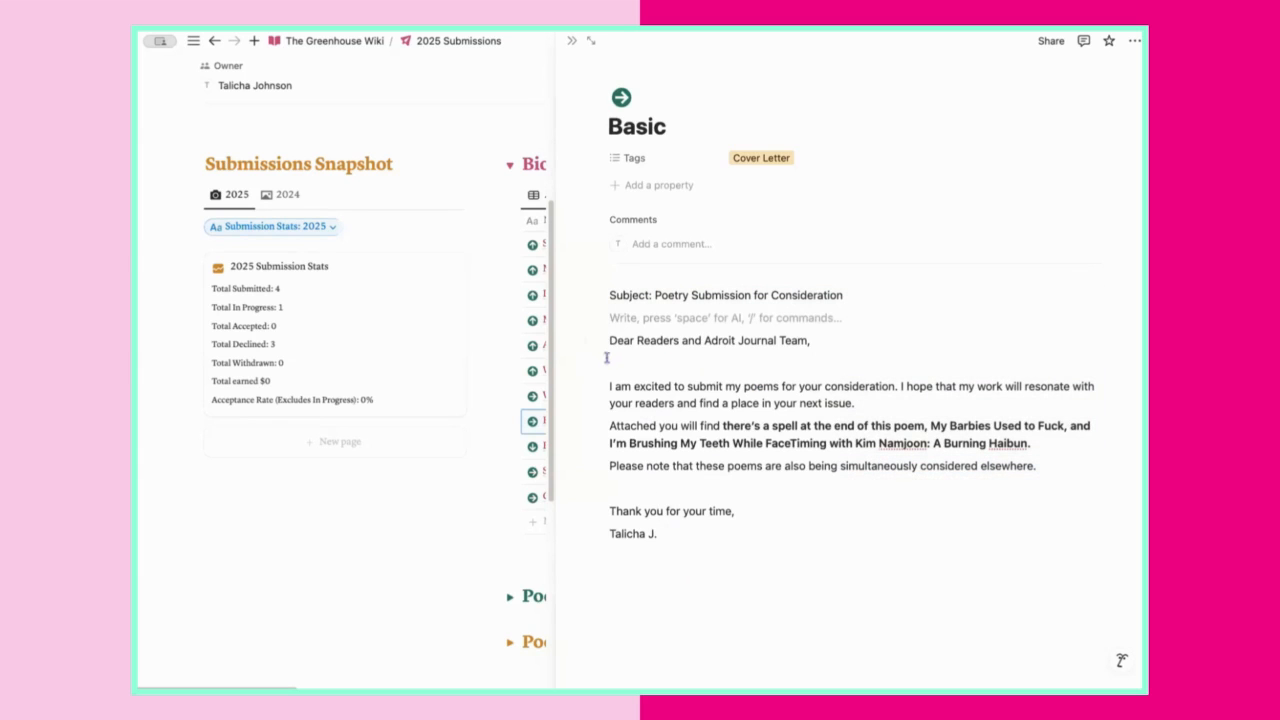
{"action": "left_click_drag", "start_coordinate": [637, 347], "coordinate": [786, 528]}
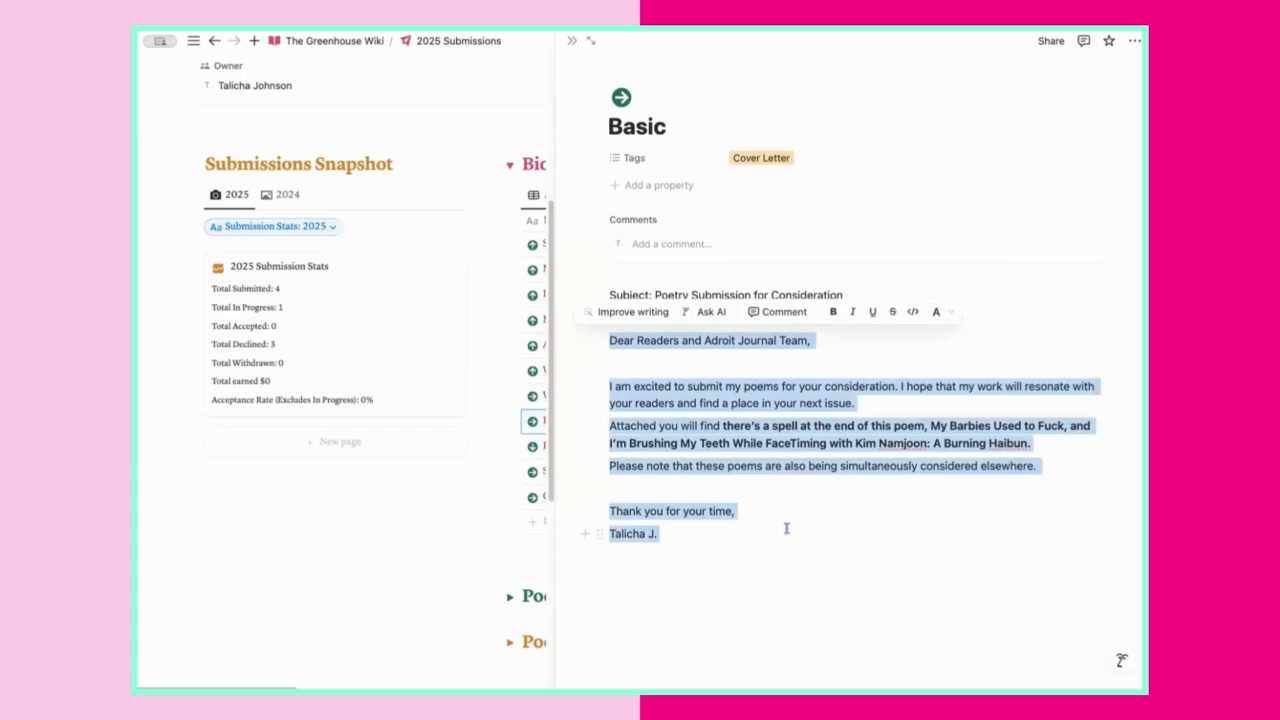
{"action": "left_click", "coordinate": [822, 367]}
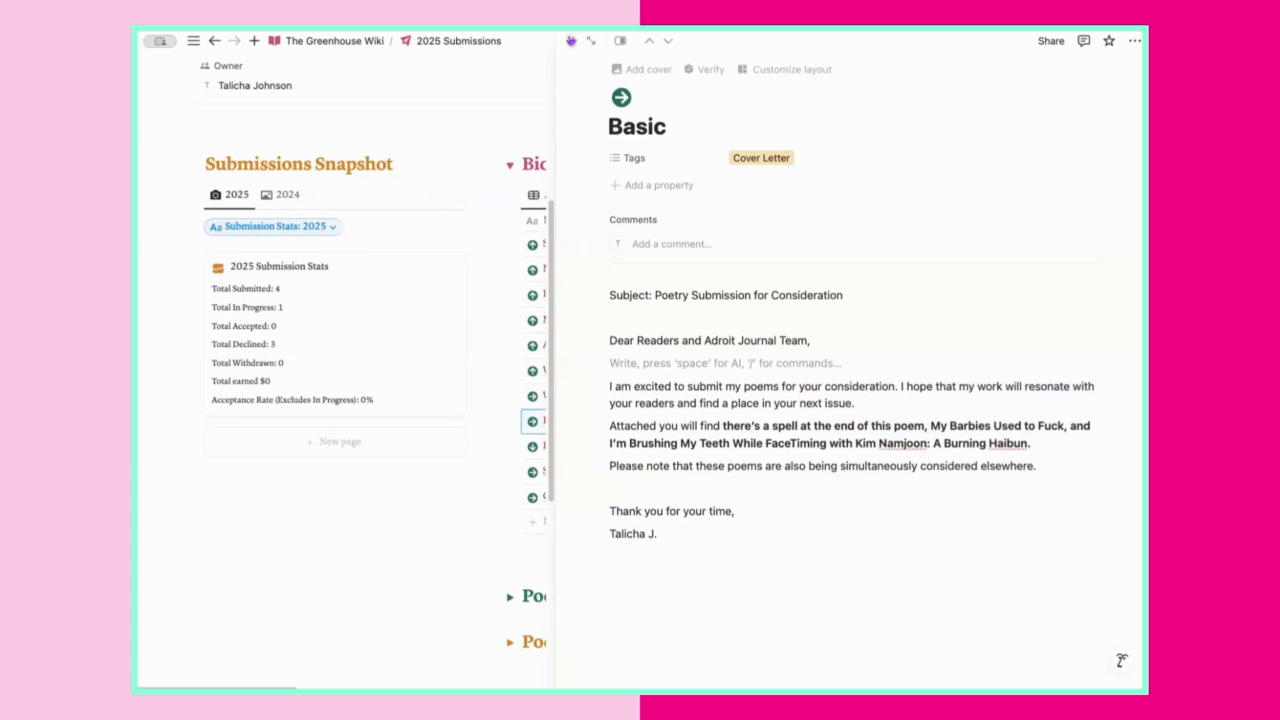
{"action": "left_click", "coordinate": [572, 40]}
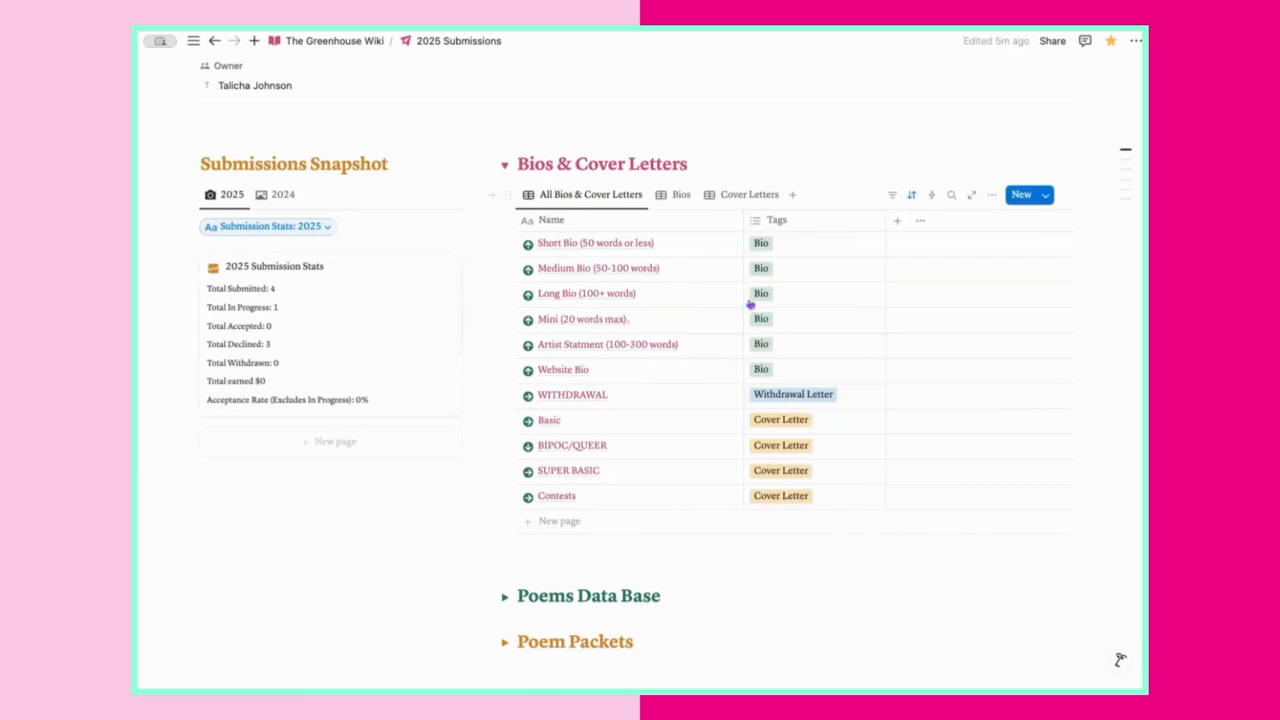
Open the Short Bio (50 words or less) entry in side peek, highlight its bio paragraph for review, and close the entry.
{"action": "left_click", "coordinate": [762, 244]}
{"action": "key", "text": "Escape"}
{"action": "left_click", "coordinate": [708, 244]}
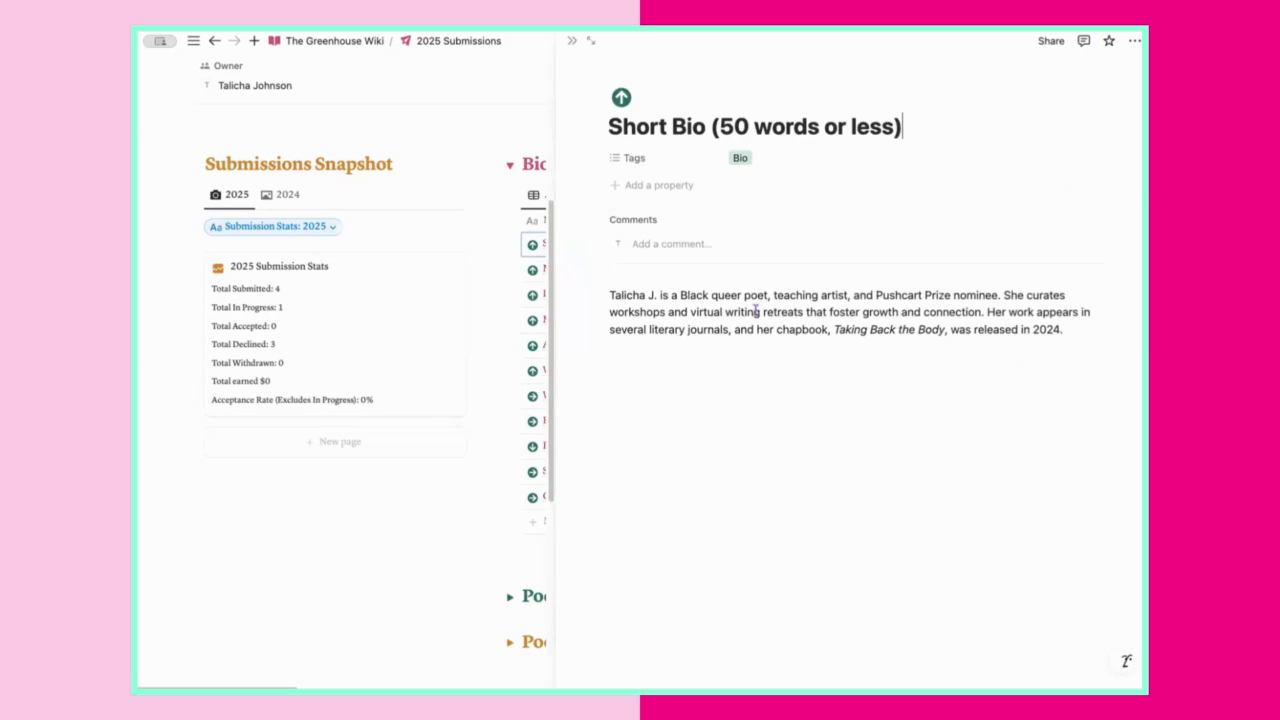
{"action": "triple_click", "coordinate": [756, 312]}
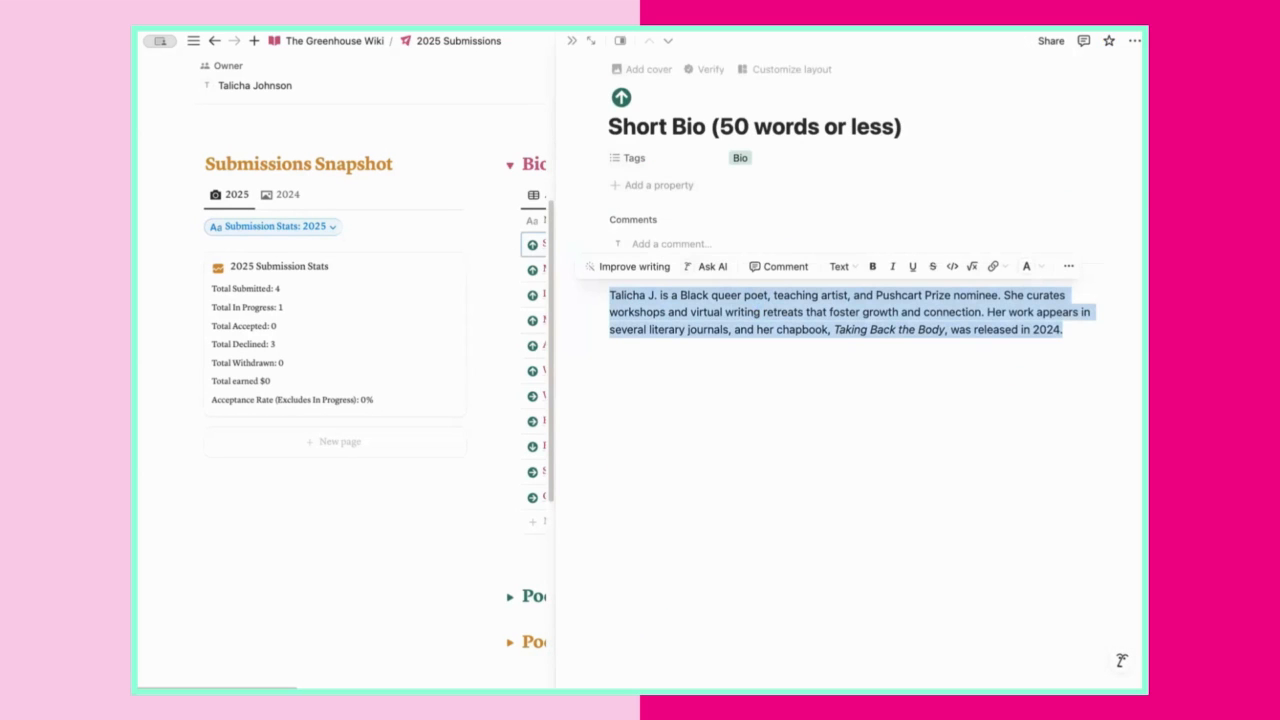
{"action": "left_click", "coordinate": [570, 42]}
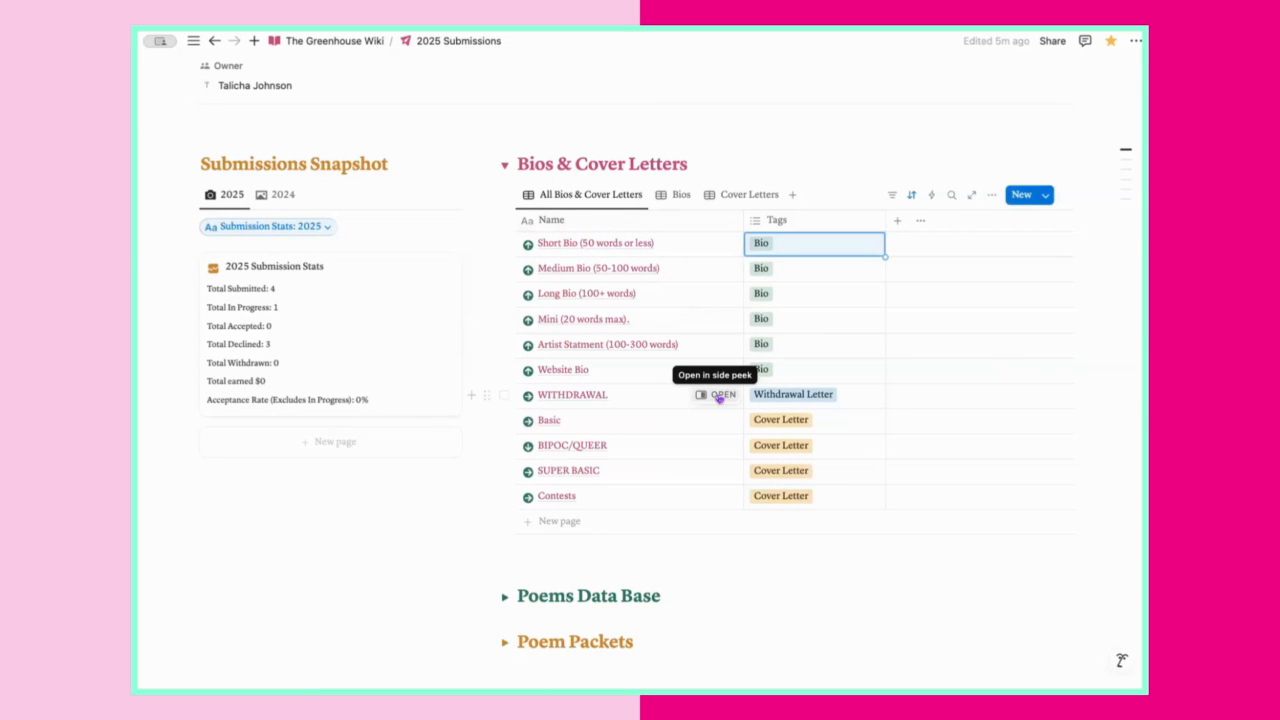
{"action": "left_click", "coordinate": [767, 155]}
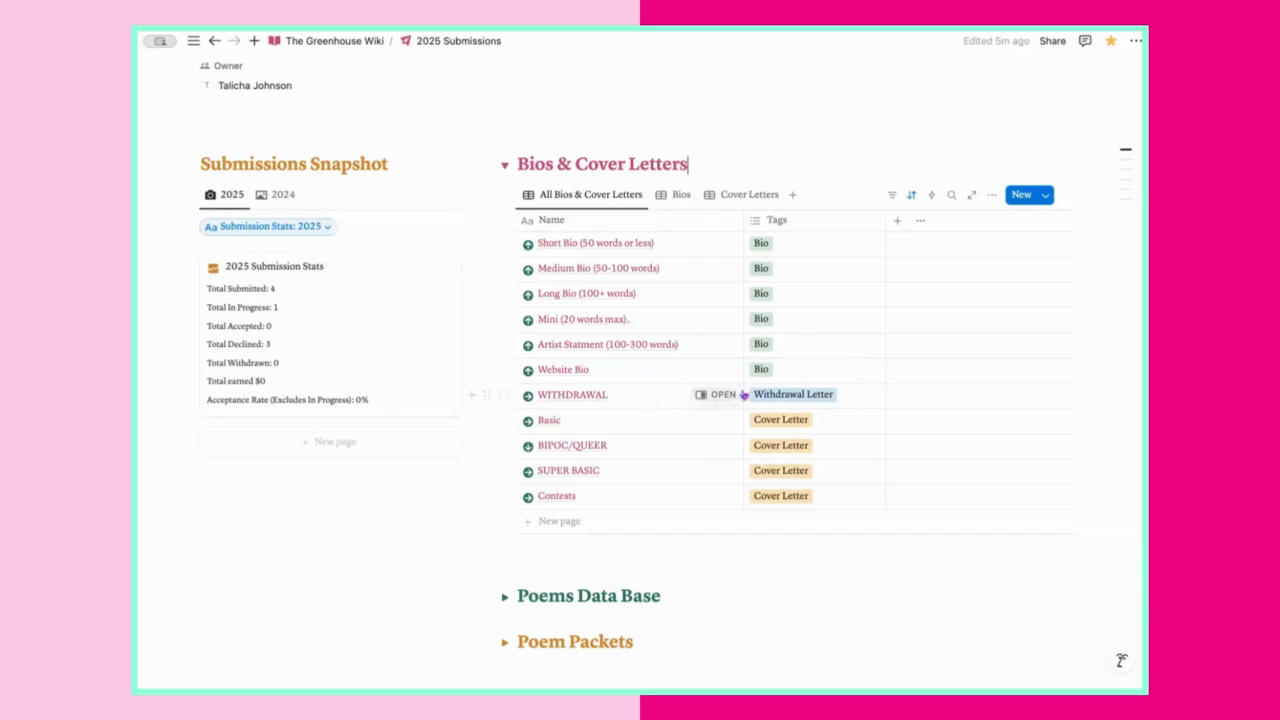
Open the WITHDRAWAL letter in side peek, highlight its remaining-poems sentence and subject text for review, and close the entry.
{"action": "left_click", "coordinate": [718, 395]}
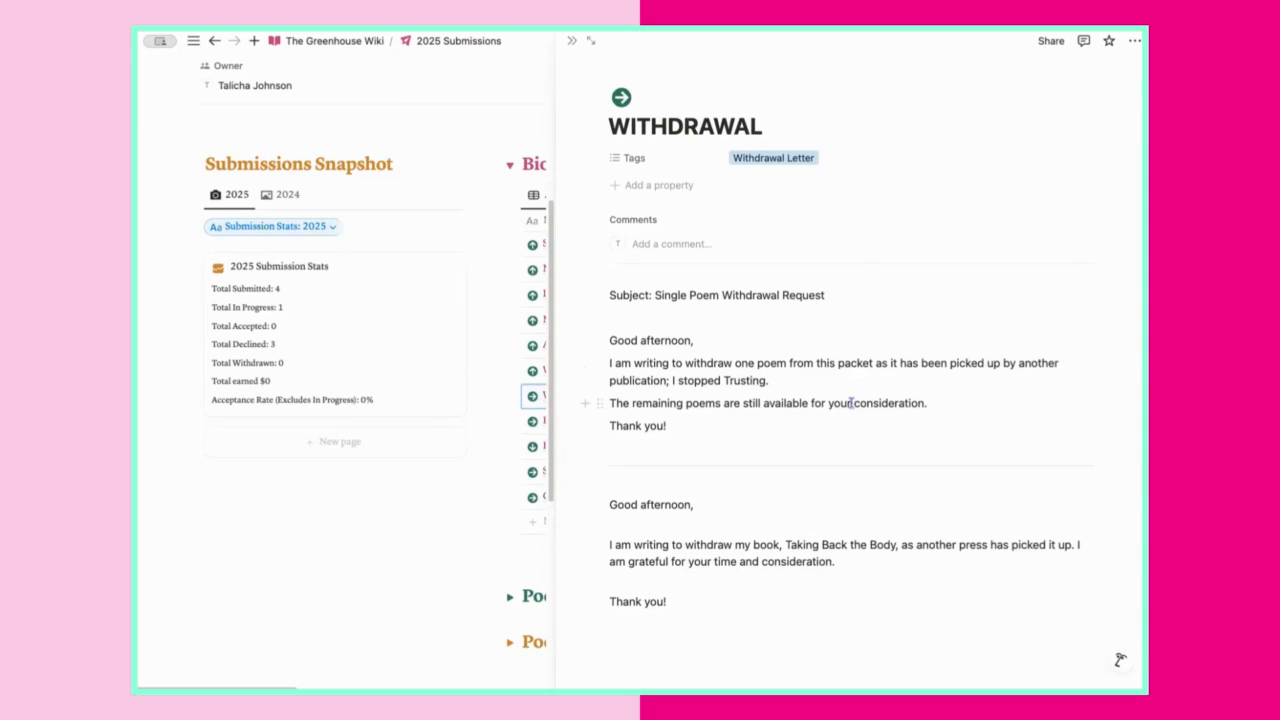
{"action": "left_click_drag", "start_coordinate": [611, 404], "coordinate": [897, 400]}
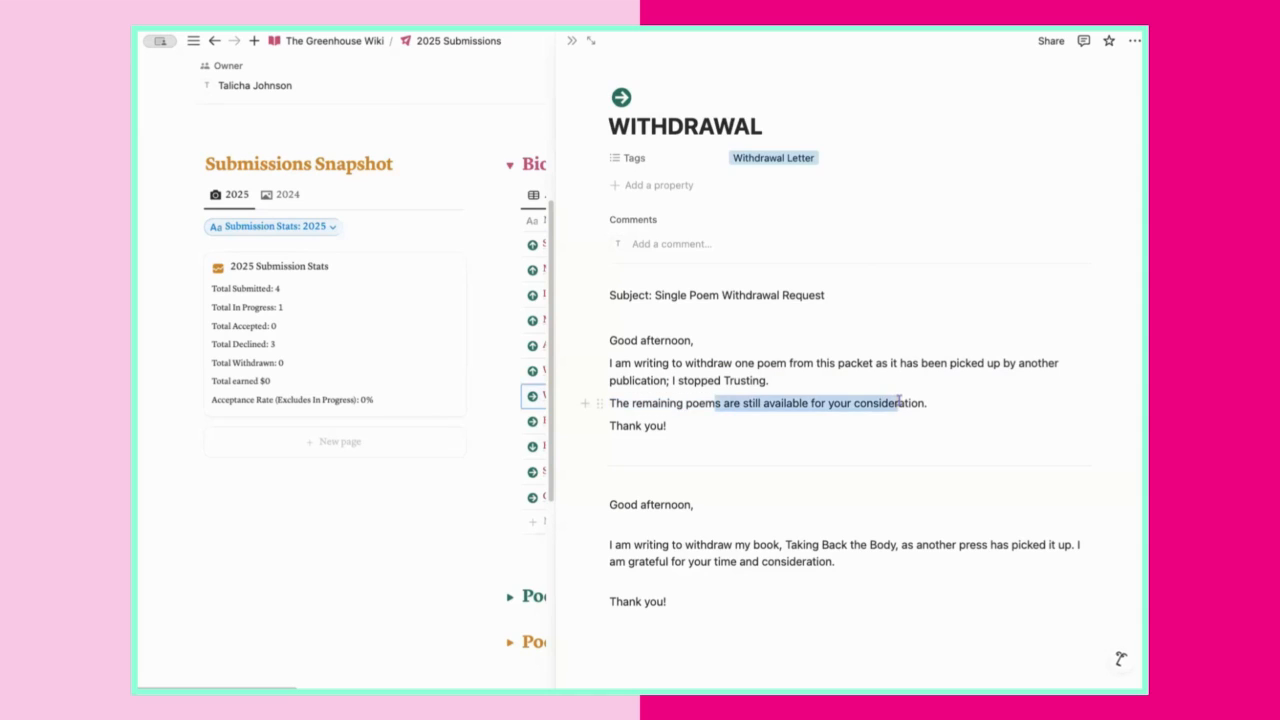
{"action": "left_click", "coordinate": [815, 337]}
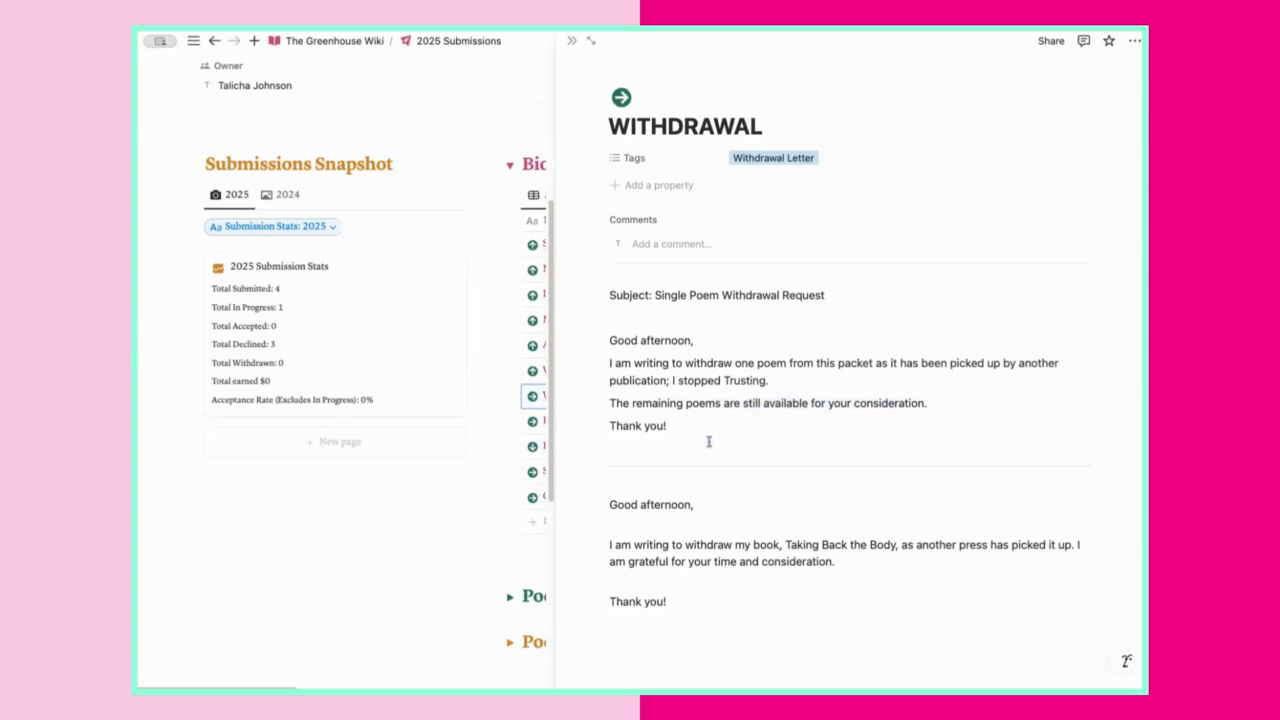
{"action": "left_click_drag", "start_coordinate": [672, 294], "coordinate": [711, 292]}
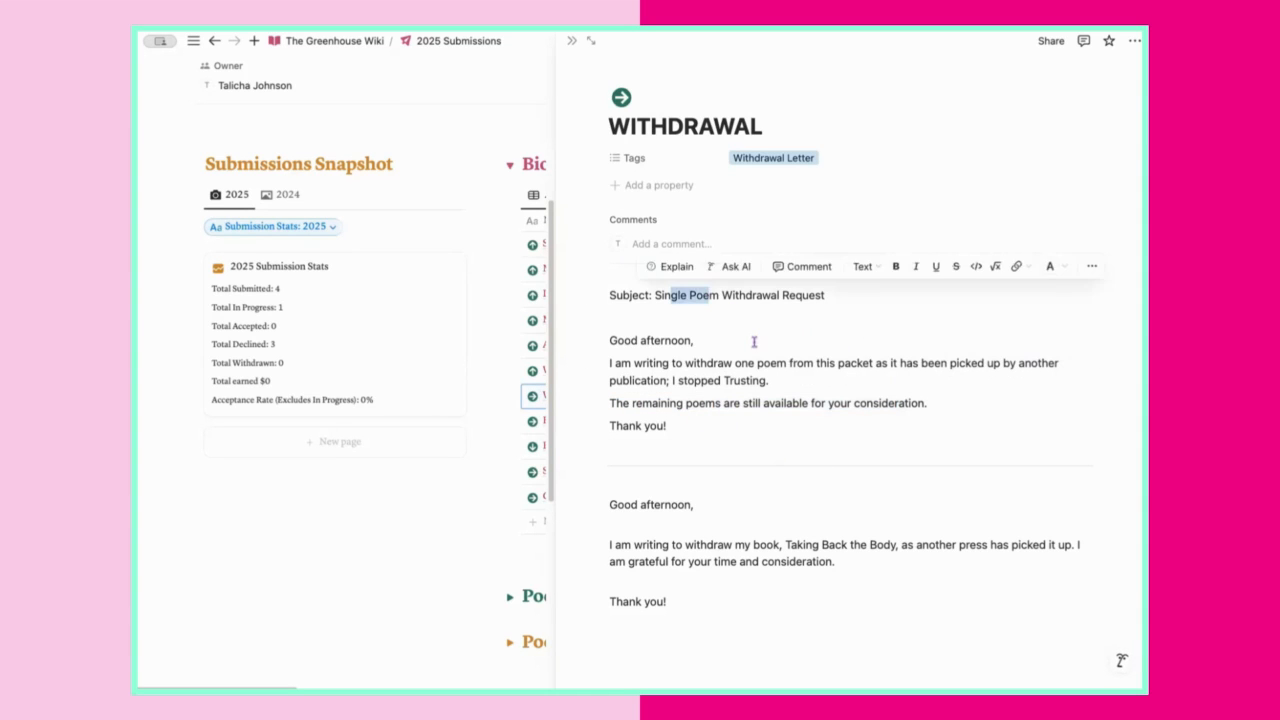
{"action": "left_click", "coordinate": [777, 443]}
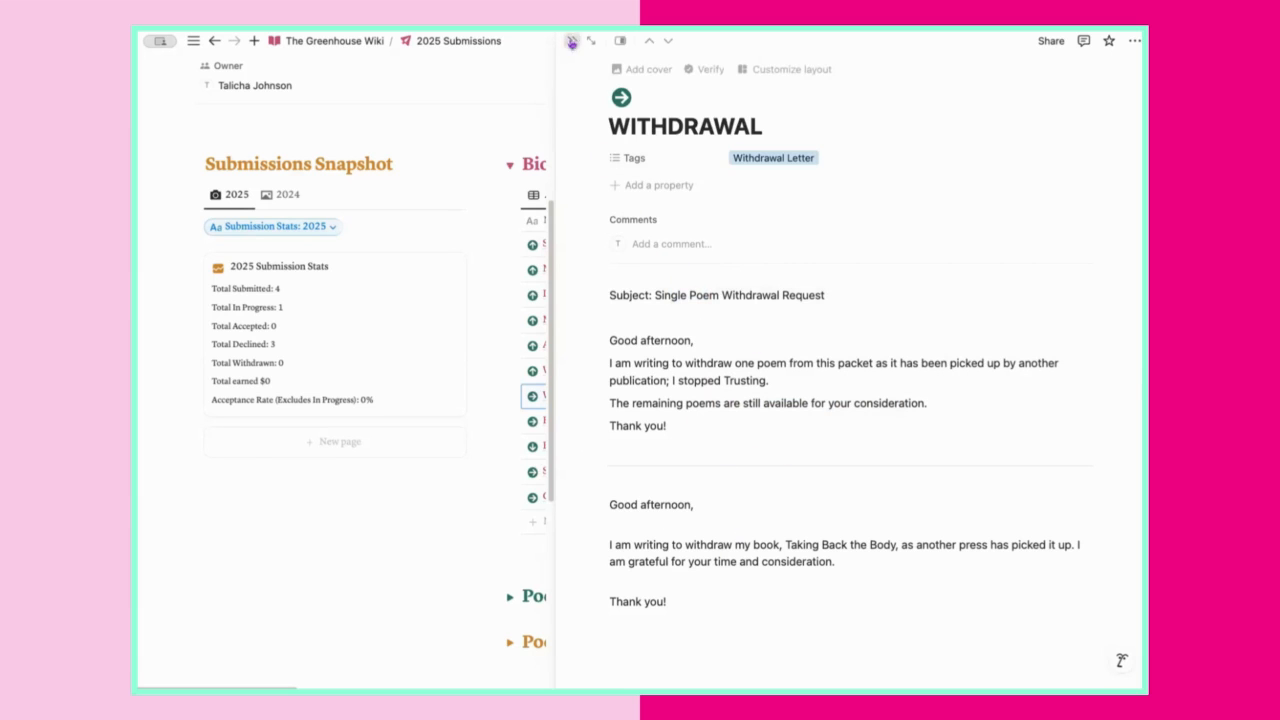
{"action": "left_click", "coordinate": [568, 40]}
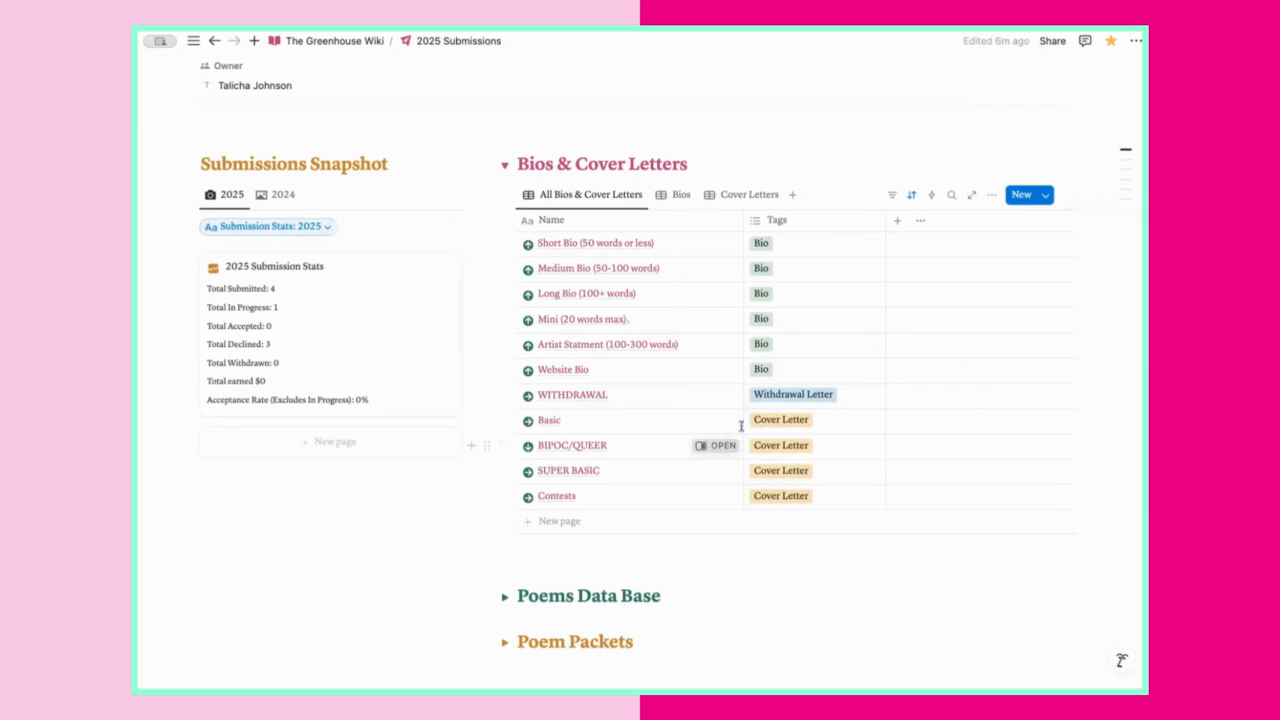
Open the BIPOC/QUEER cover letter in side peek, highlight its mission-appreciation paragraph, place the cursor after BIO:, and close the entry.
{"action": "left_click", "coordinate": [716, 446]}
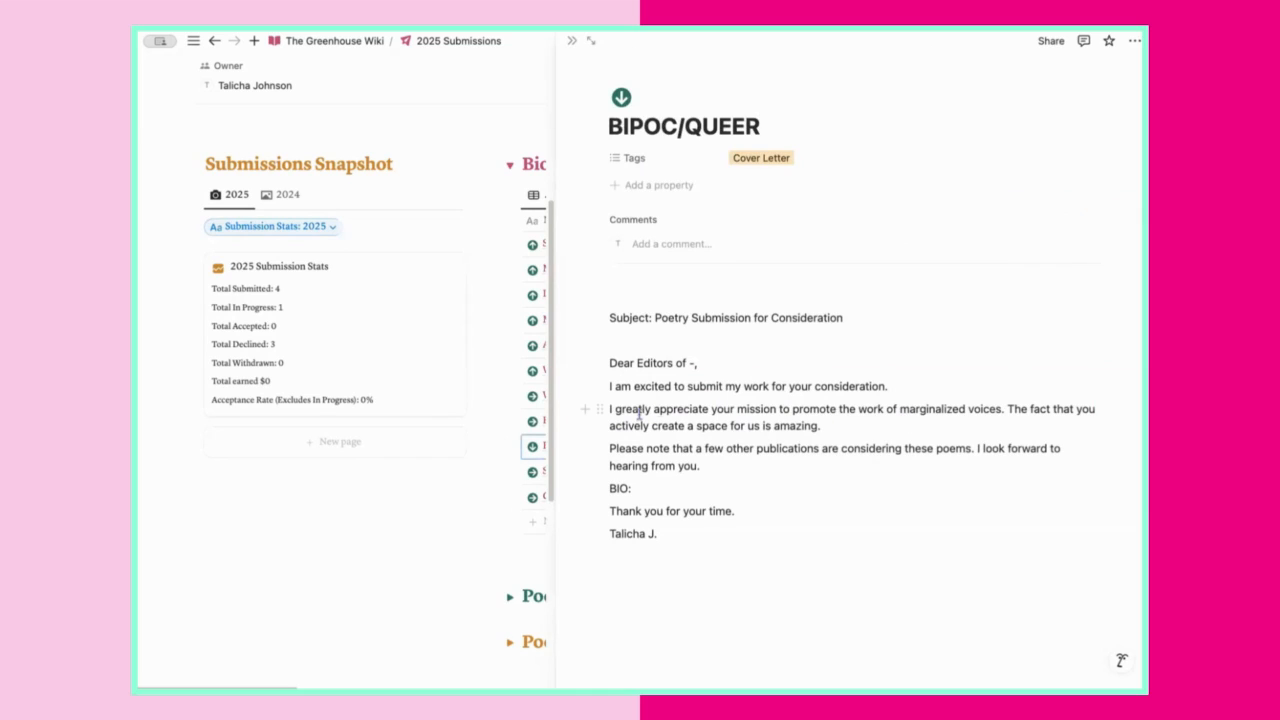
{"action": "left_click_drag", "start_coordinate": [650, 412], "coordinate": [888, 428]}
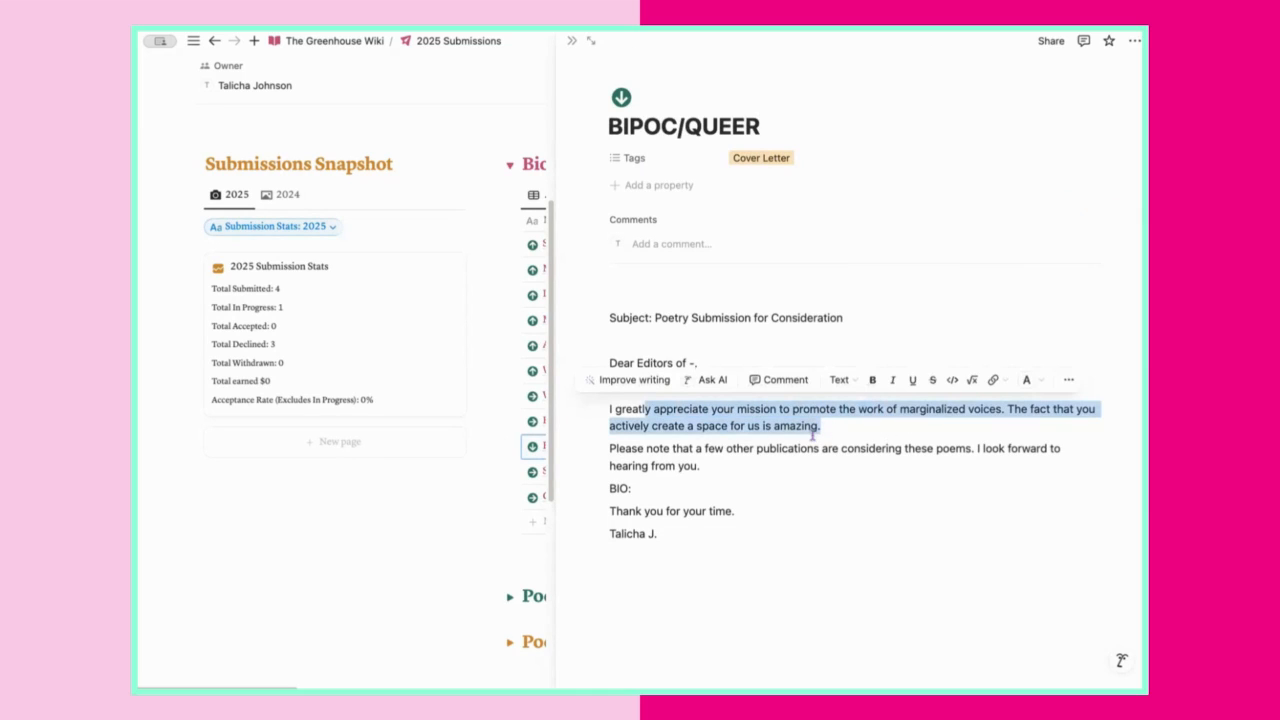
{"action": "left_click", "coordinate": [789, 459]}
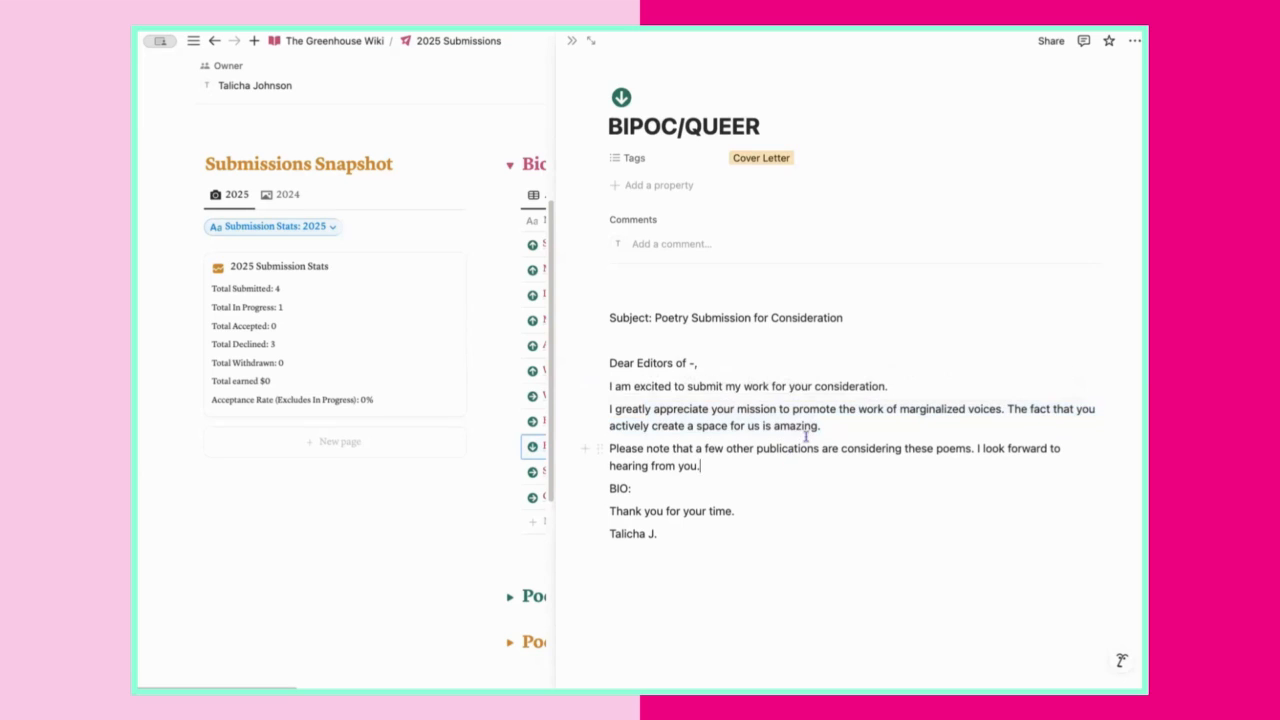
{"action": "left_click", "coordinate": [662, 488]}
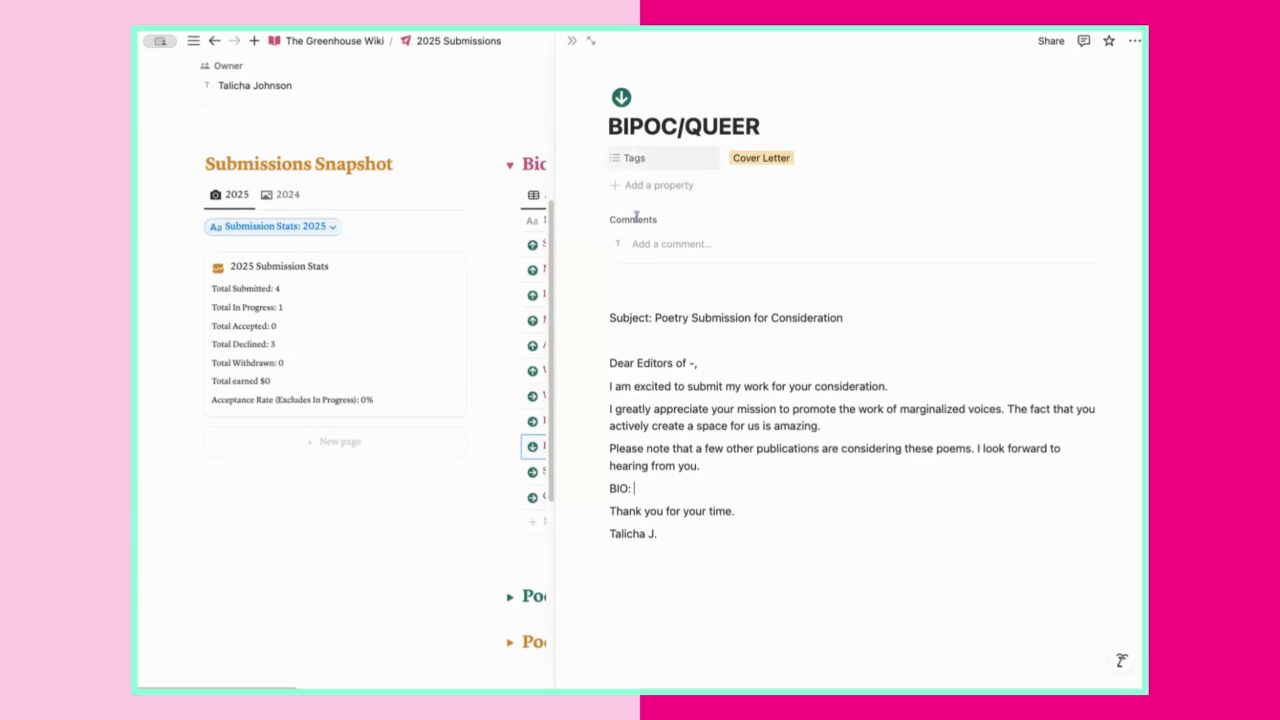
{"action": "left_click", "coordinate": [572, 42]}
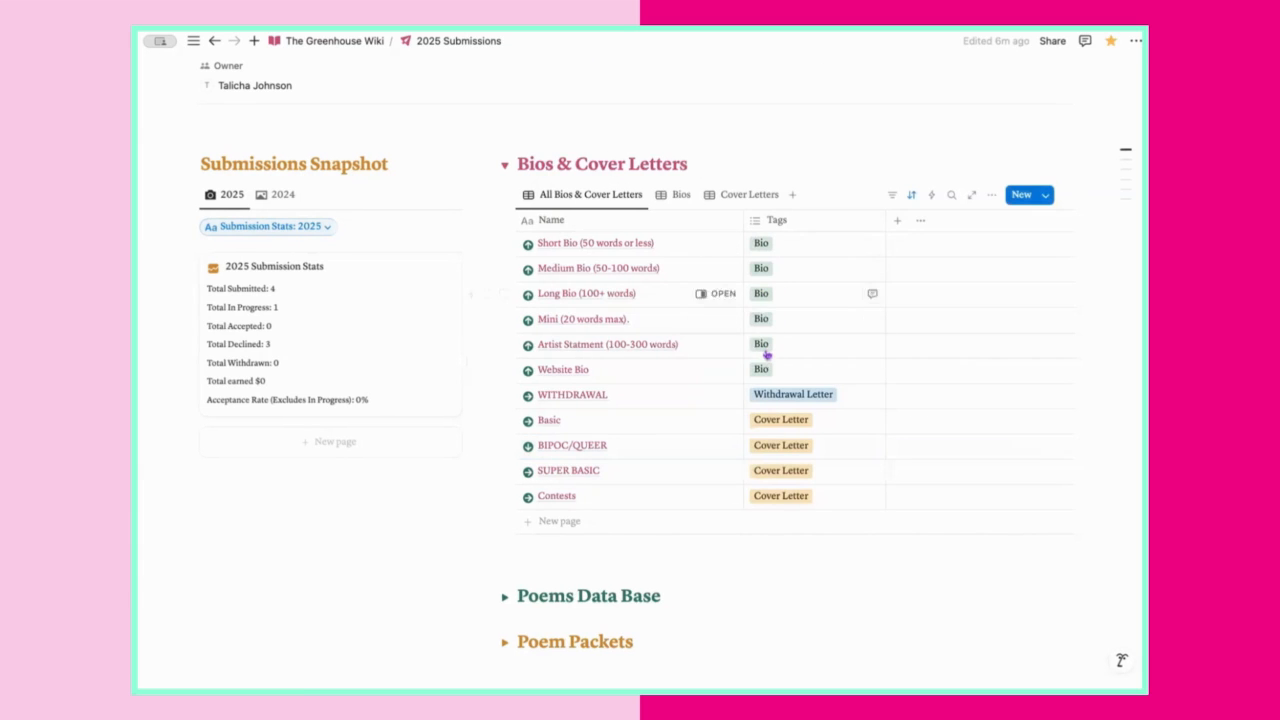
Collapse the Bios & Cover Letters section and expand the Poems Data Base section.
{"action": "scroll", "coordinate": [699, 411], "scroll_direction": "down", "scroll_amount": 3}
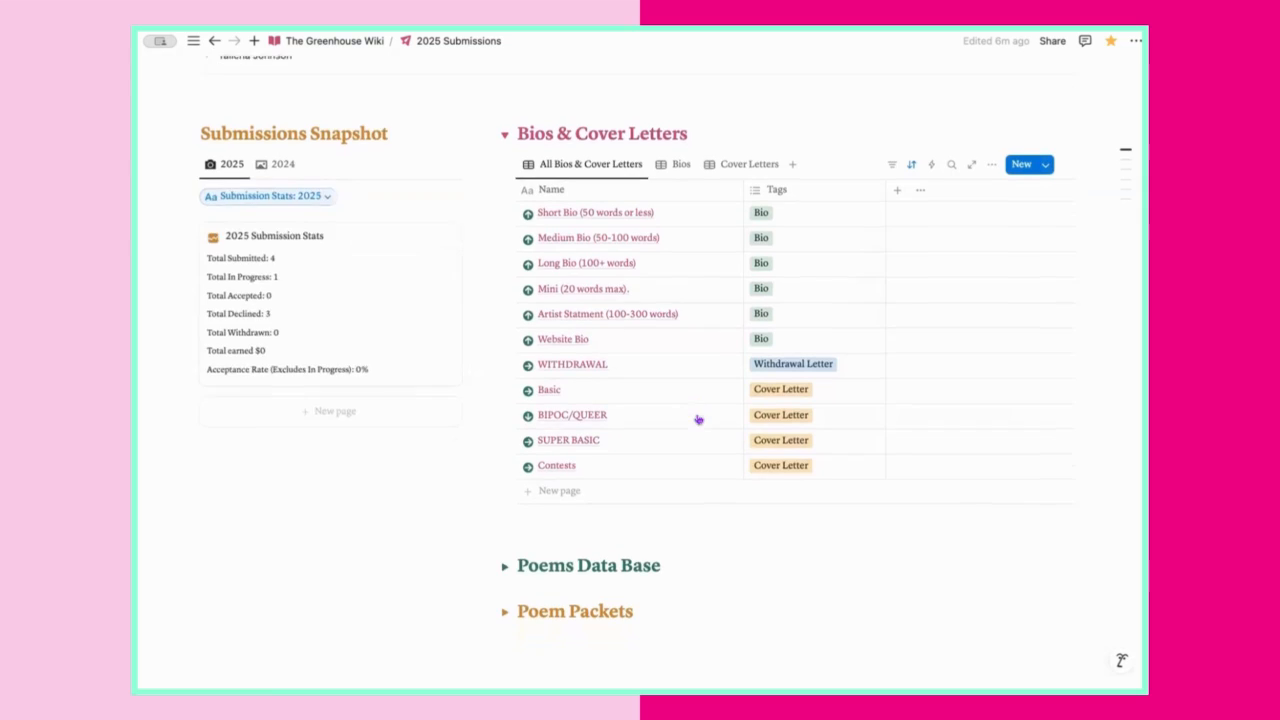
{"action": "scroll", "coordinate": [741, 228], "scroll_direction": "up", "scroll_amount": 5}
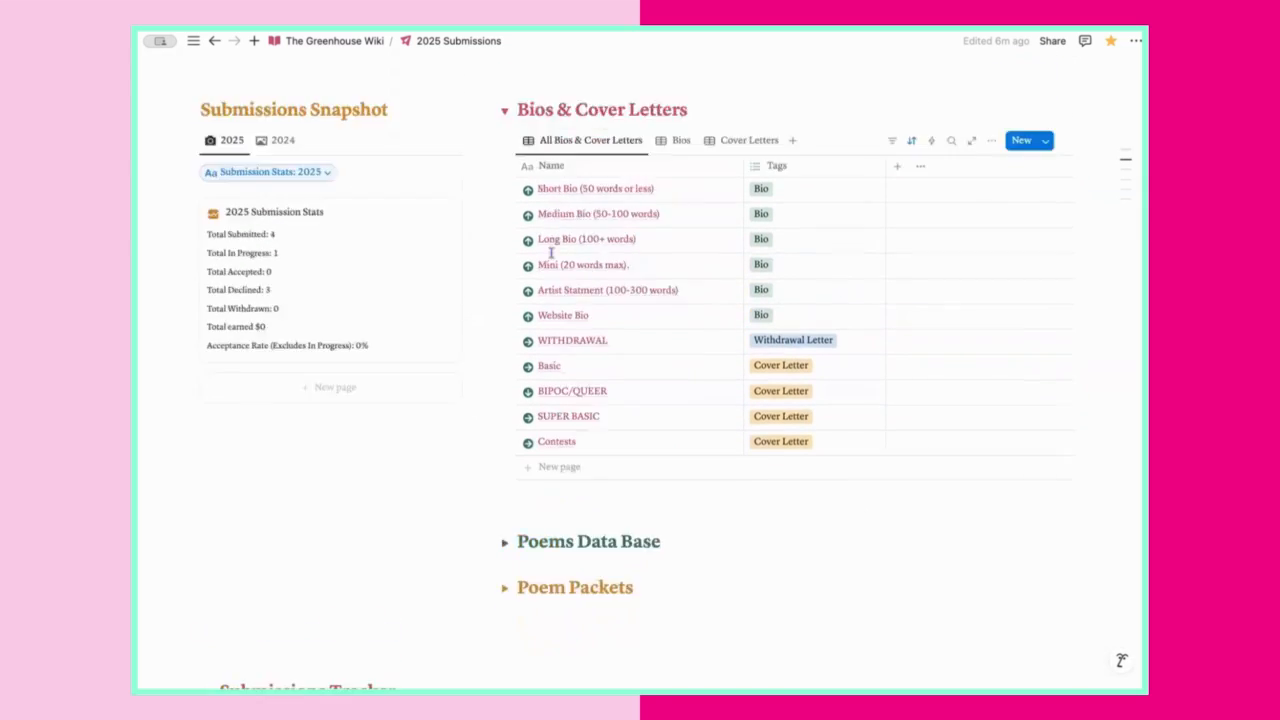
{"action": "left_click", "coordinate": [504, 259]}
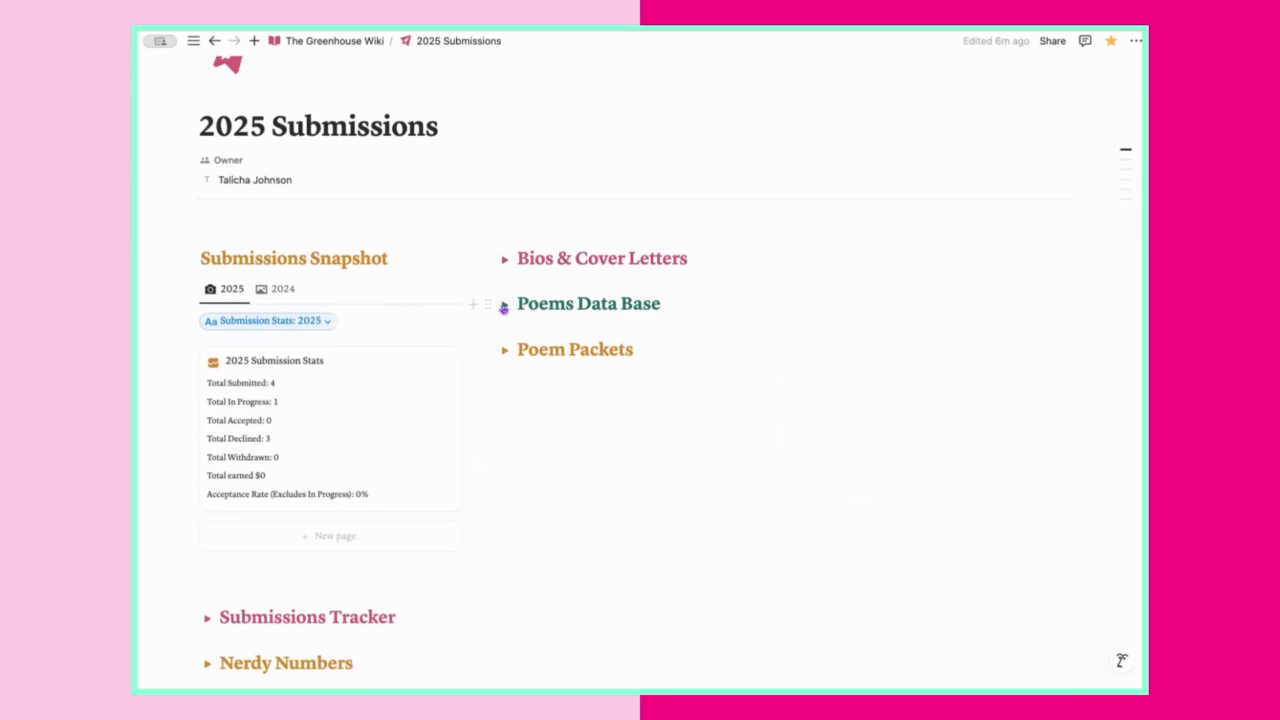
{"action": "left_click", "coordinate": [504, 304]}
Examine the poems in the Available view of the Poems Data Base, including their titles, keywords and statuses.
{"action": "scroll", "coordinate": [807, 323], "scroll_direction": "down", "scroll_amount": 5}
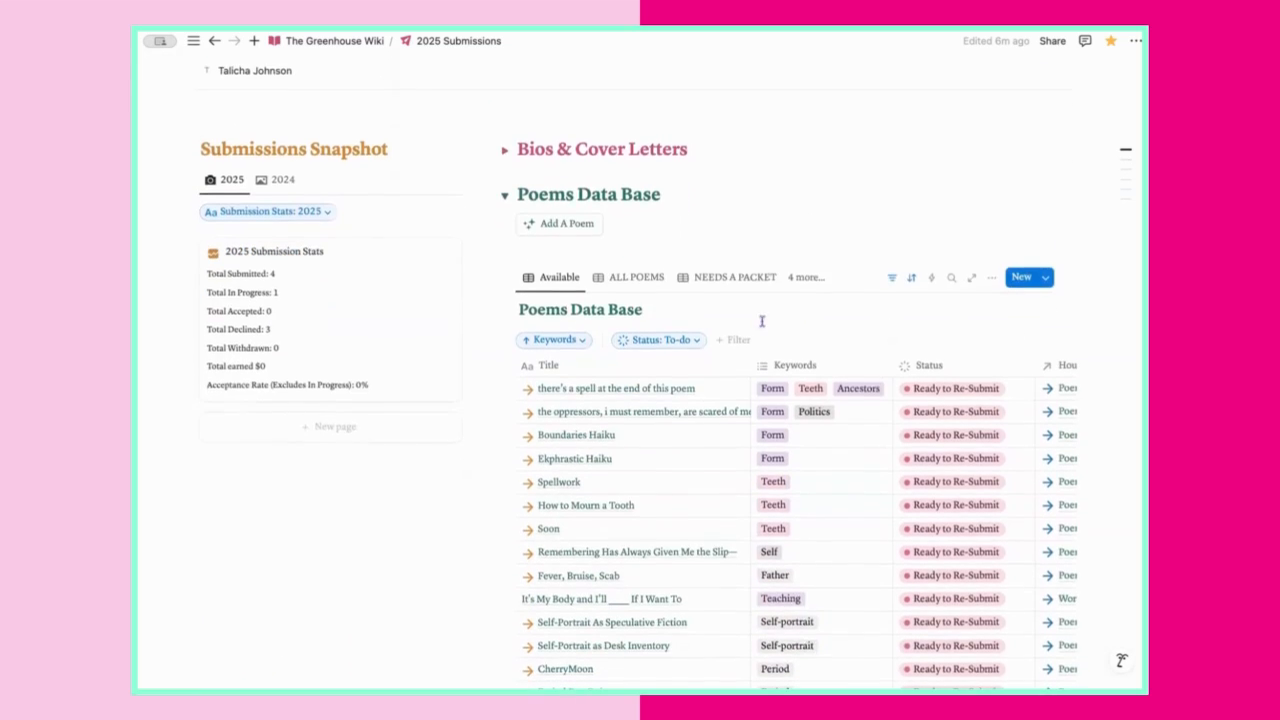
{"action": "scroll", "coordinate": [669, 265], "scroll_direction": "down", "scroll_amount": 1}
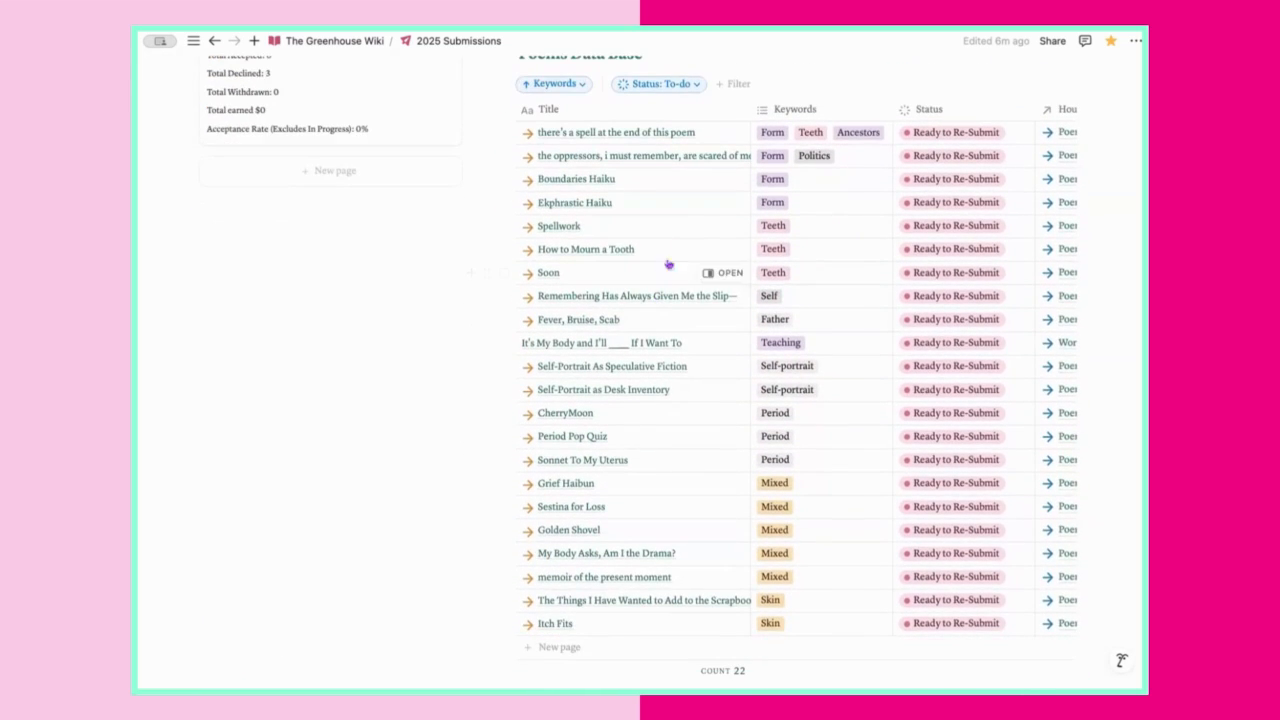
{"action": "scroll", "coordinate": [734, 286], "scroll_direction": "down", "scroll_amount": 1}
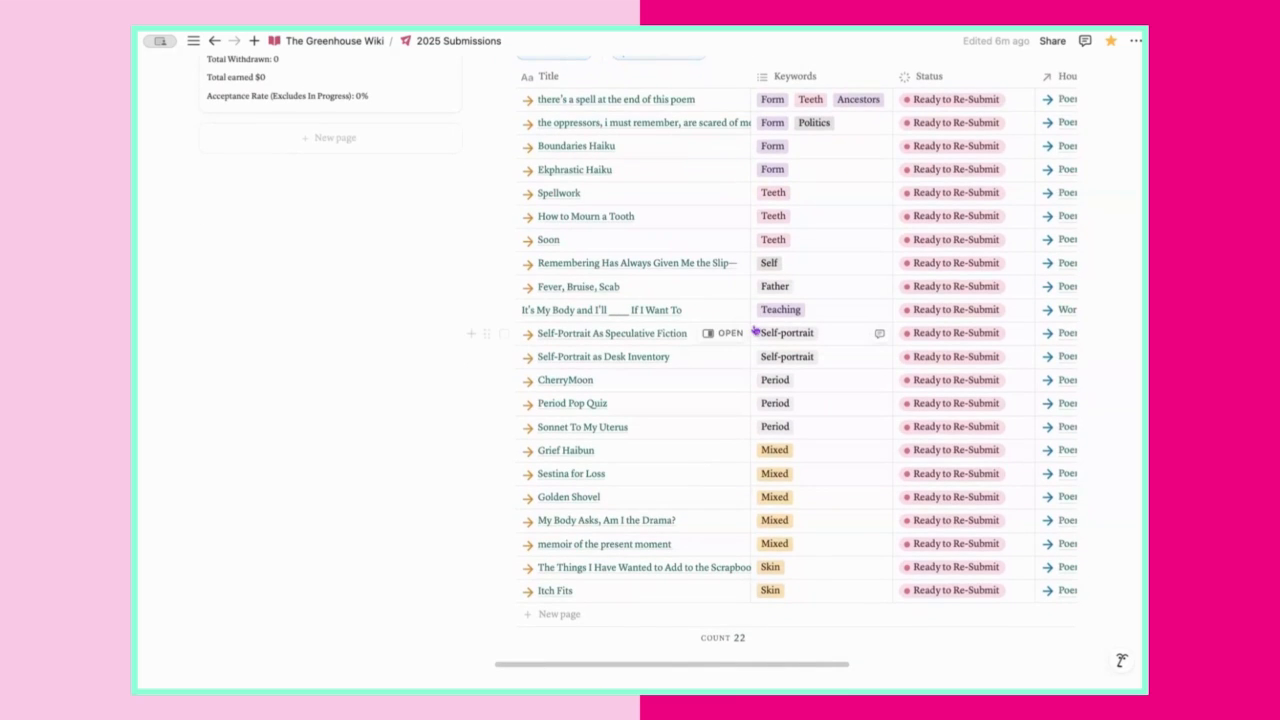
{"action": "scroll", "coordinate": [757, 331], "scroll_direction": "up", "scroll_amount": 3}
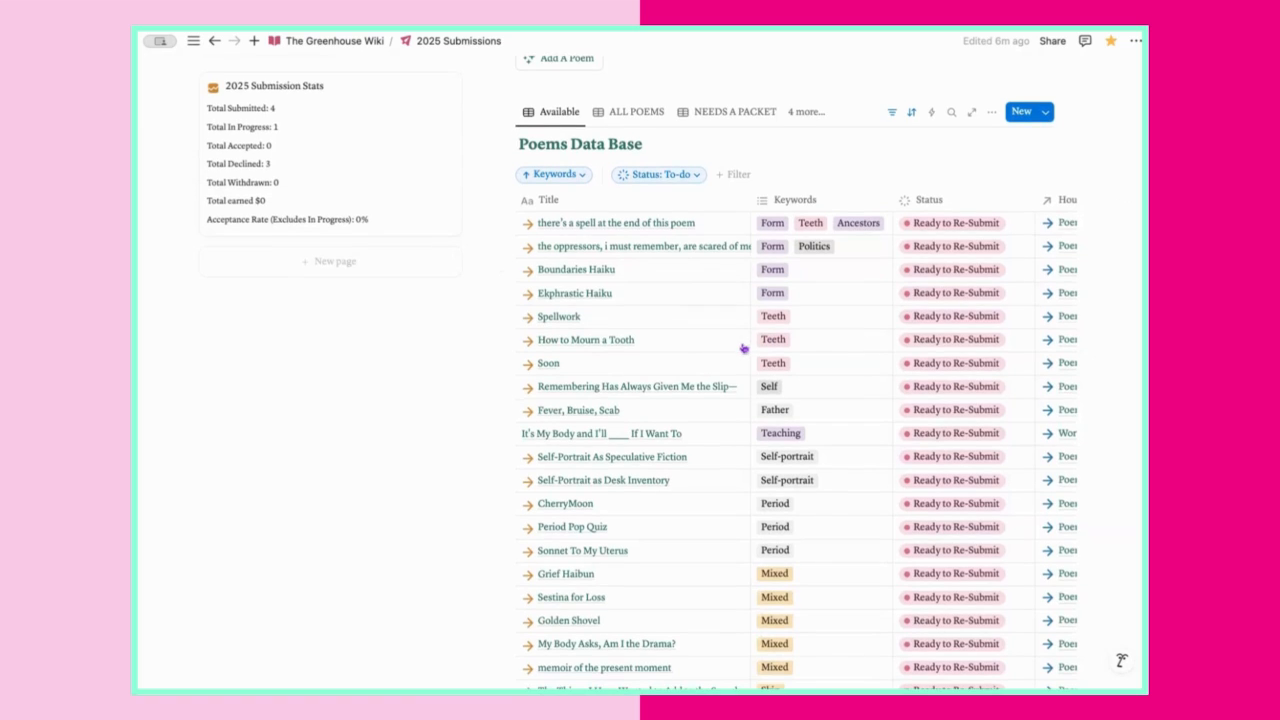
{"action": "scroll", "coordinate": [689, 292], "scroll_direction": "up", "scroll_amount": 1}
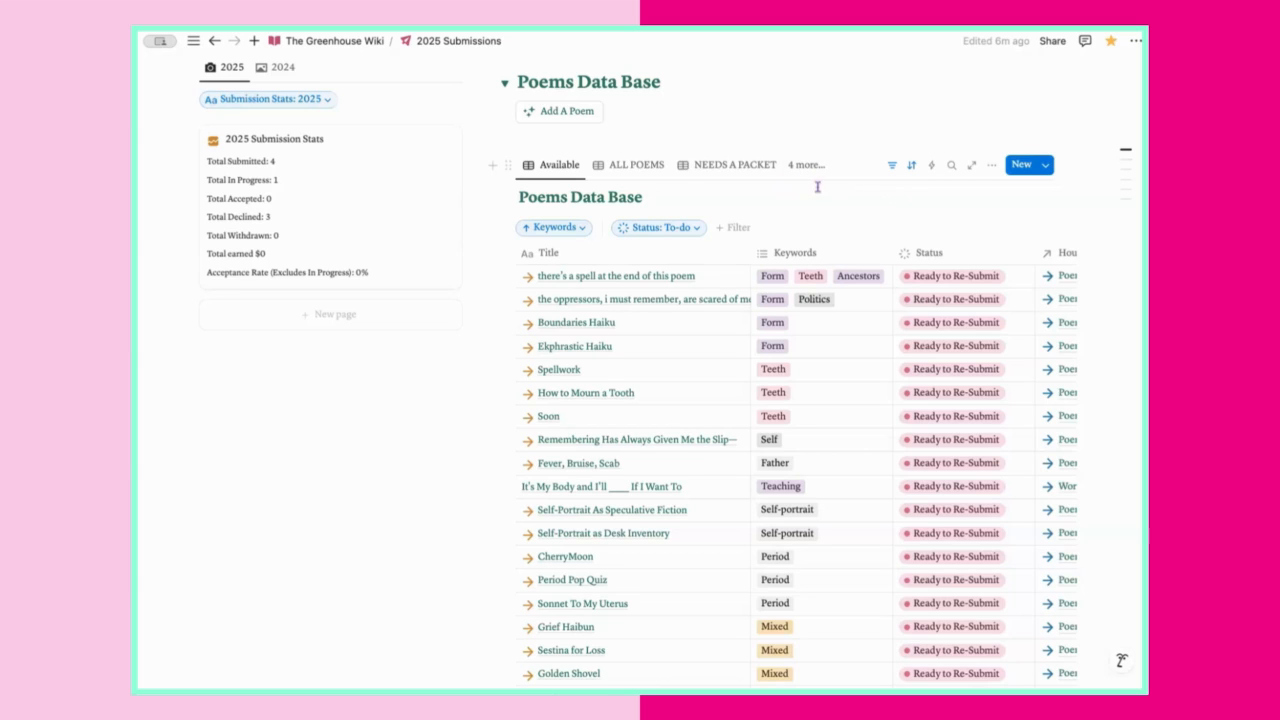
{"action": "scroll", "coordinate": [817, 186], "scroll_direction": "down", "scroll_amount": 5}
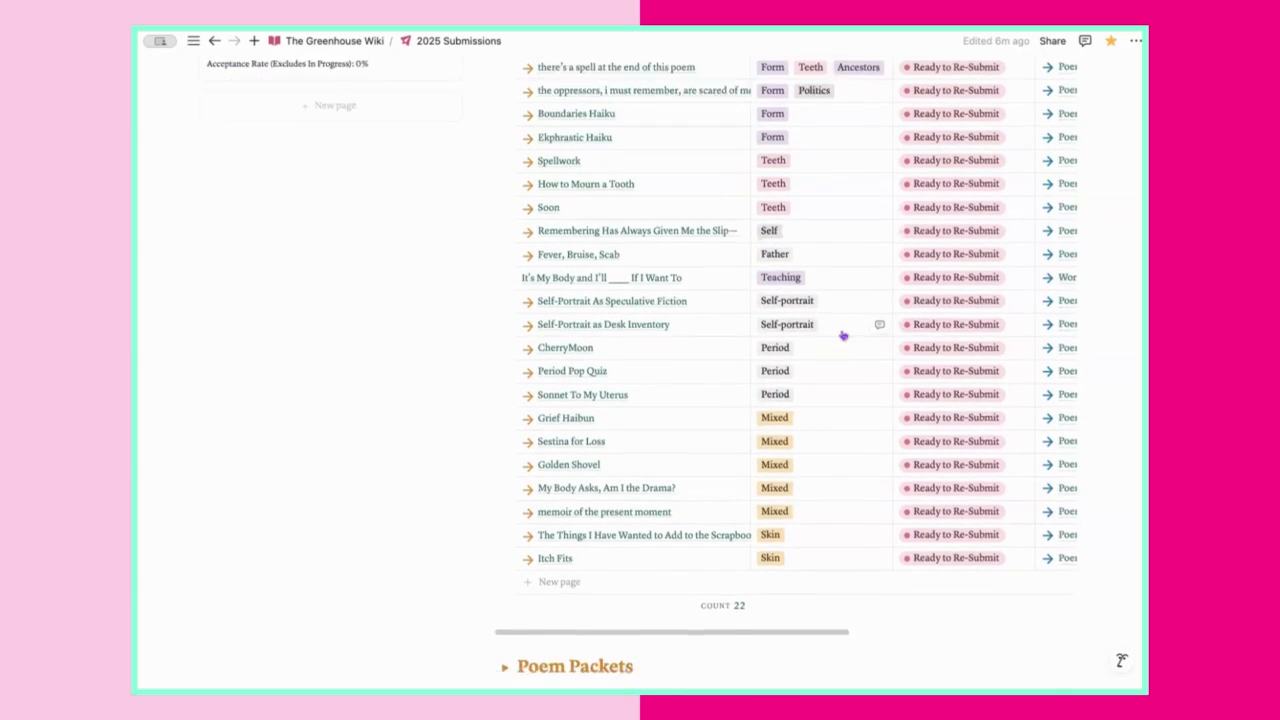
{"action": "scroll", "coordinate": [840, 320], "scroll_direction": "up", "scroll_amount": 5}
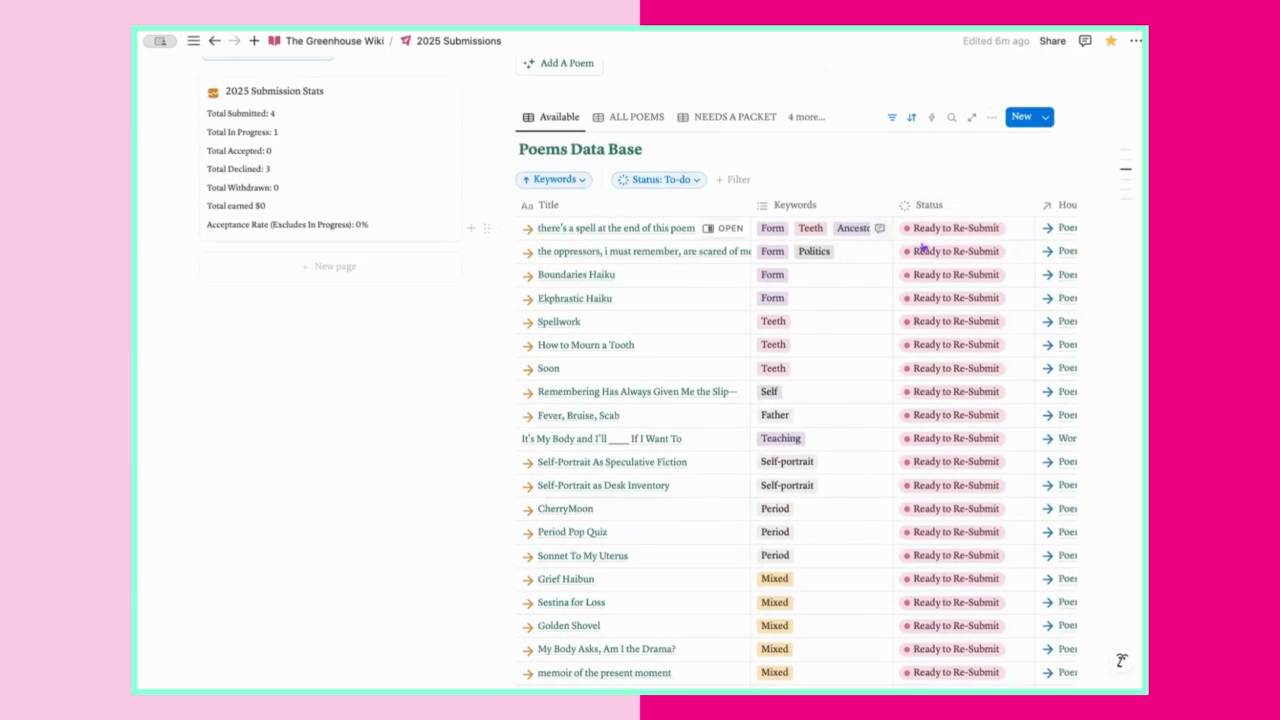
{"action": "scroll", "coordinate": [922, 247], "scroll_direction": "down", "scroll_amount": 2}
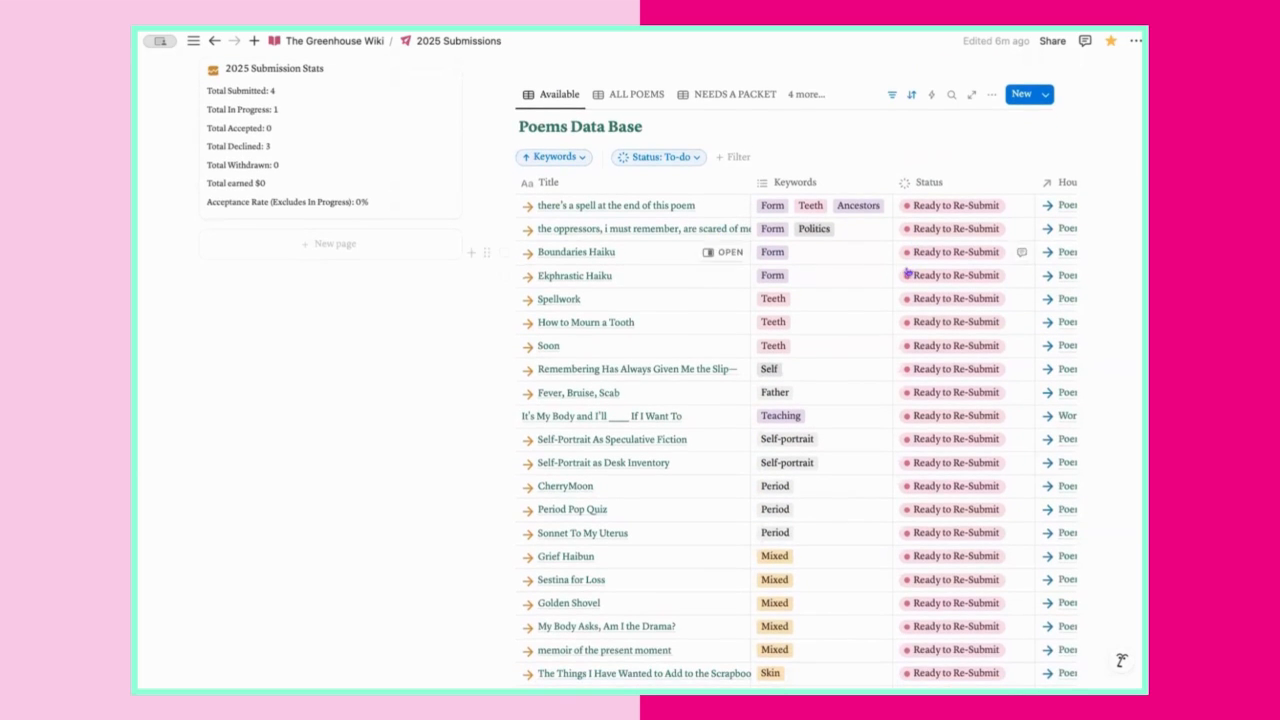
{"action": "scroll", "coordinate": [907, 272], "scroll_direction": "down", "scroll_amount": 4}
{"action": "scroll", "coordinate": [903, 260], "scroll_direction": "up", "scroll_amount": 3}
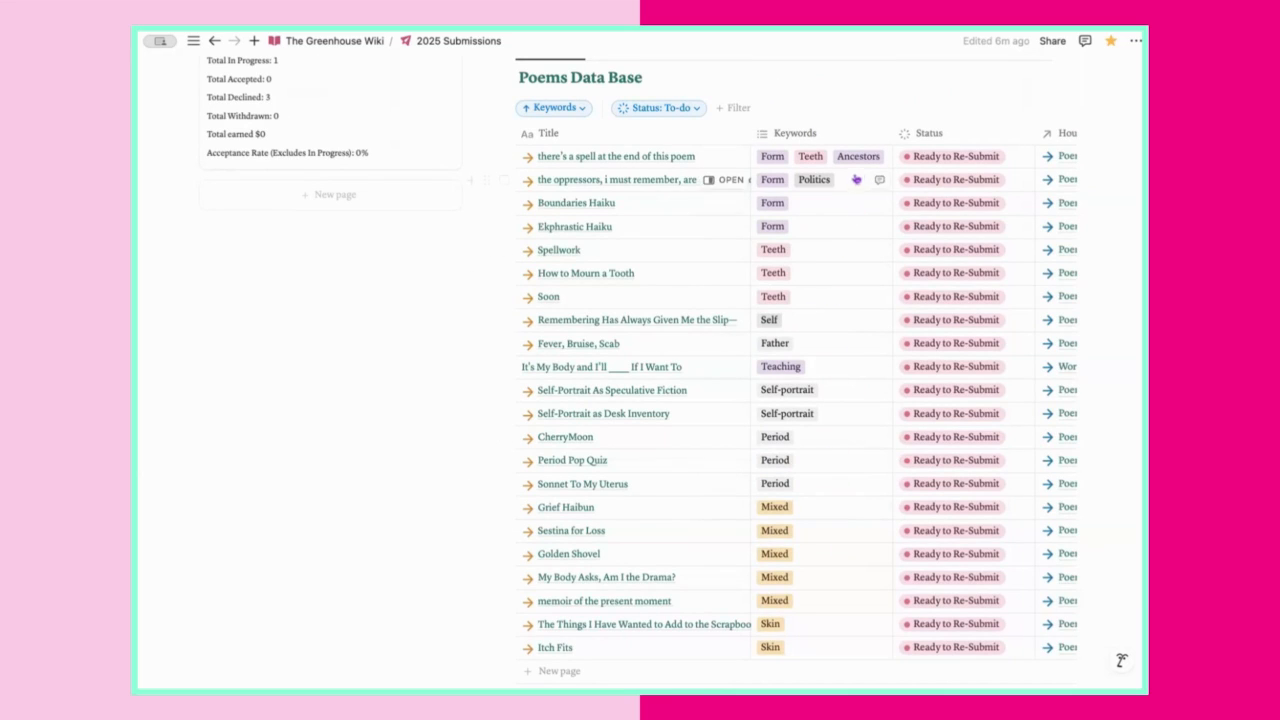
{"action": "scroll", "coordinate": [777, 343], "scroll_direction": "down", "scroll_amount": 1}
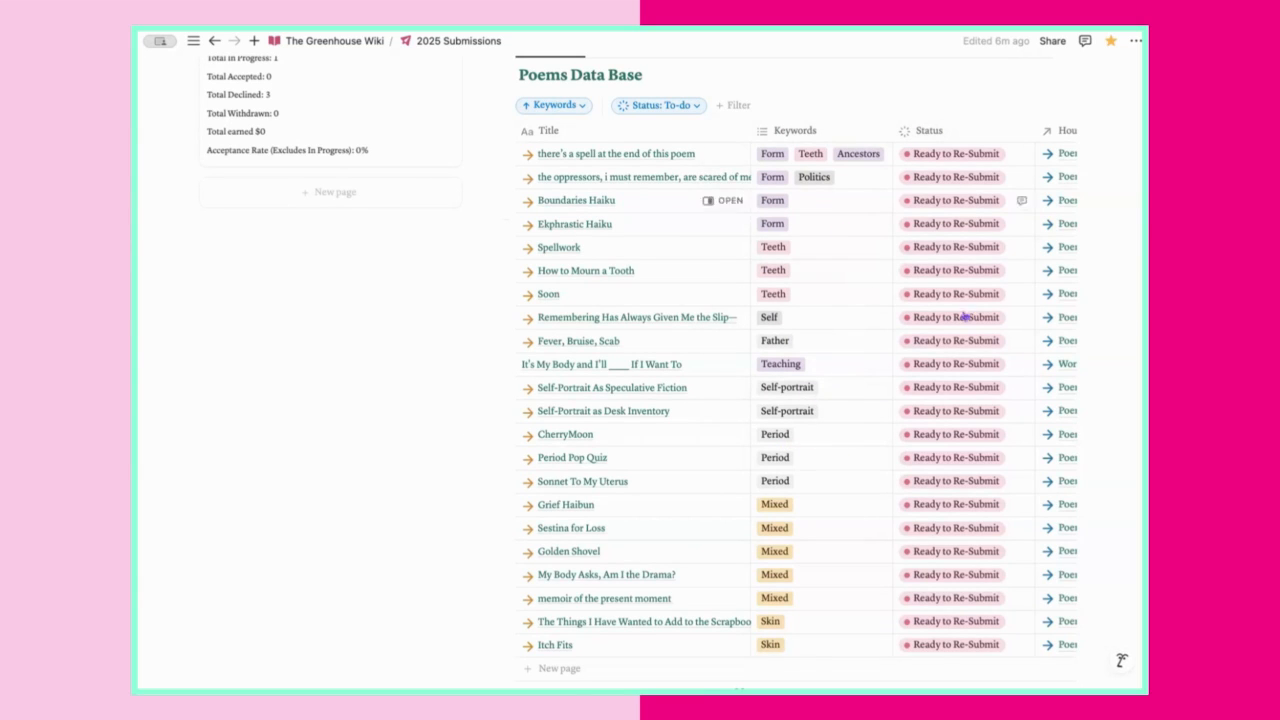
View the Status options for "there's a spell at the end of this poem" and close the list without choosing one.
{"action": "left_click", "coordinate": [944, 153]}
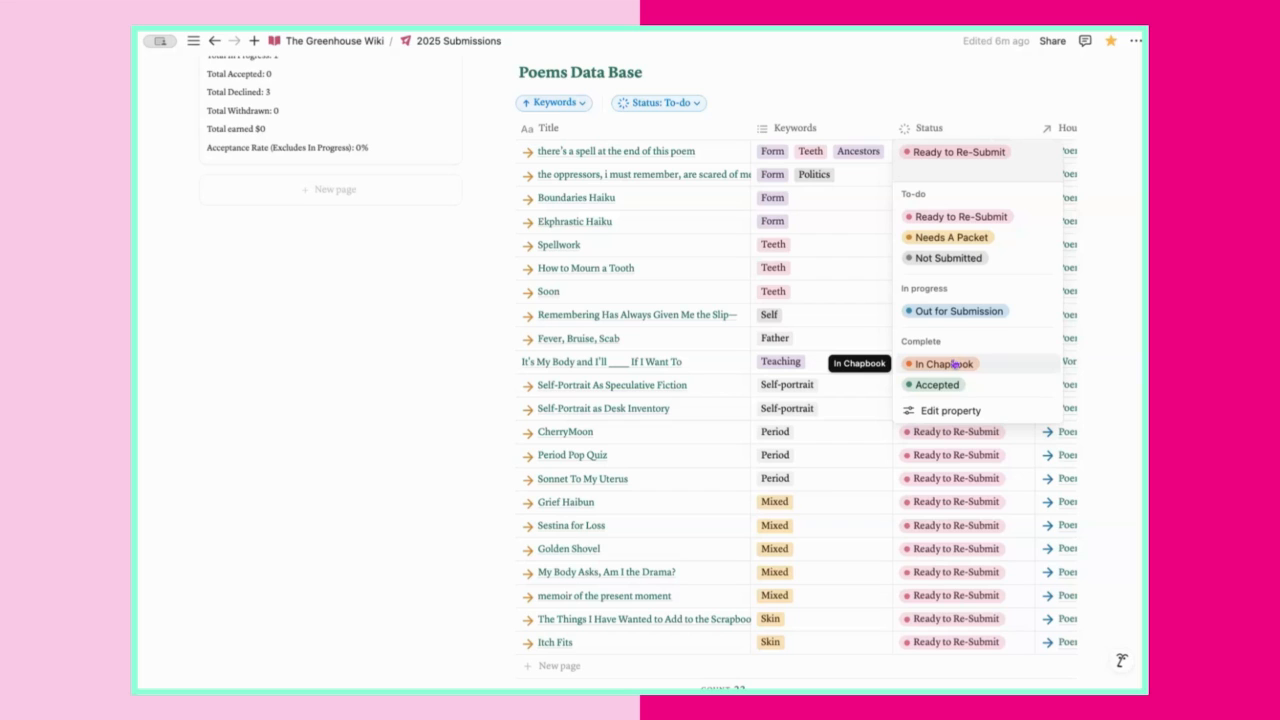
{"action": "left_click", "coordinate": [939, 94]}
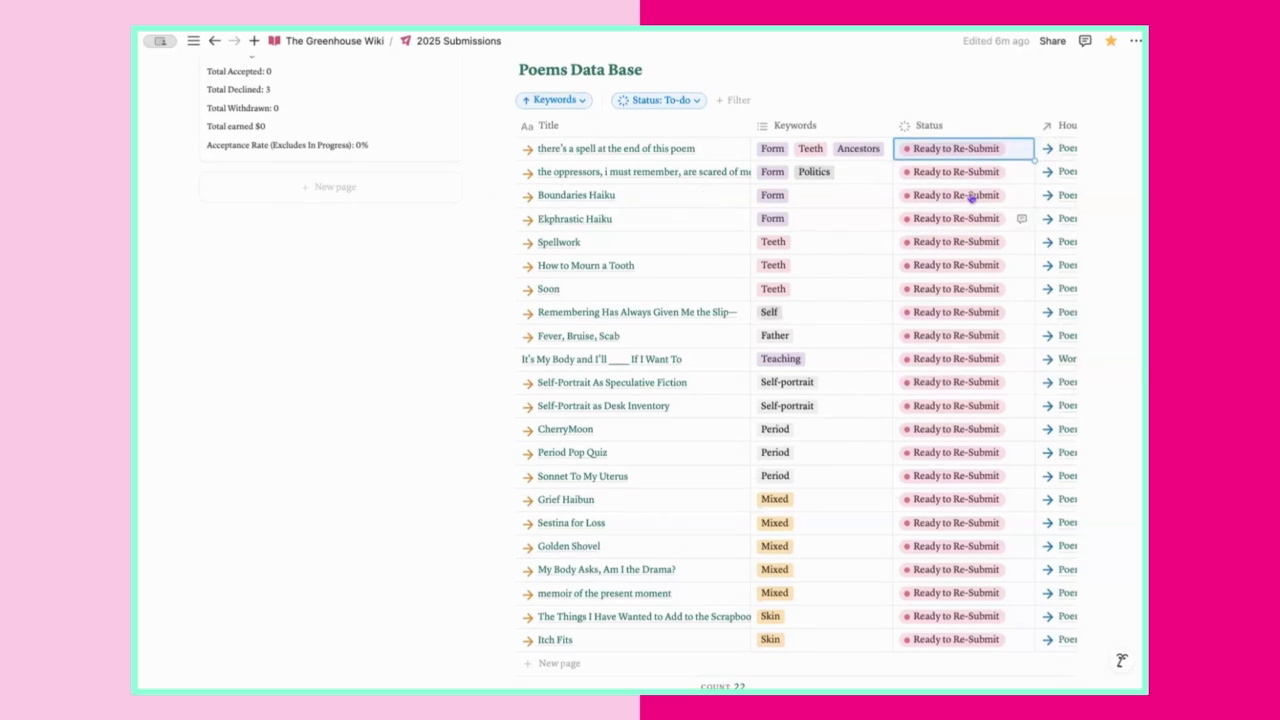
{"action": "scroll", "coordinate": [911, 224], "scroll_direction": "up", "scroll_amount": 2}
Examine the Housed In This Packet and Link to Published Poem columns of the Available view, then return to the Title column.
{"action": "scroll", "coordinate": [912, 235], "scroll_direction": "down", "scroll_amount": 3}
{"action": "scroll", "coordinate": [900, 243], "scroll_direction": "right", "scroll_amount": 5}
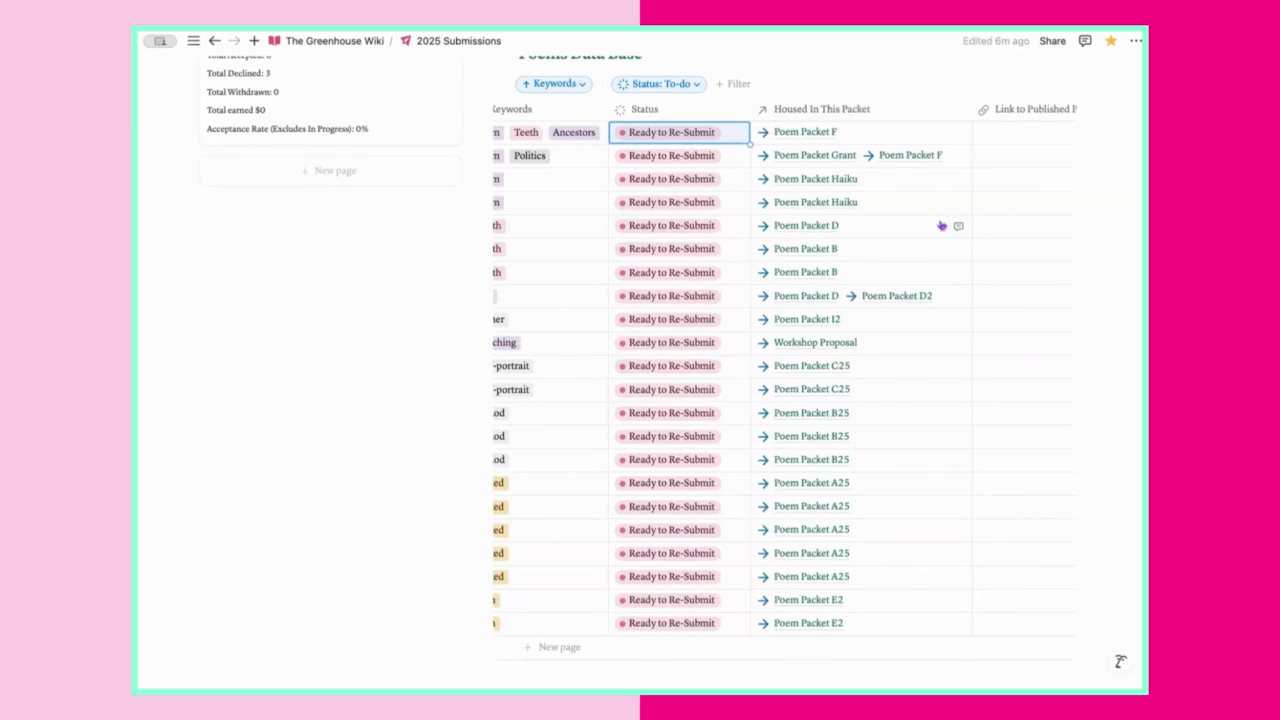
{"action": "scroll", "coordinate": [935, 170], "scroll_direction": "right", "scroll_amount": 2}
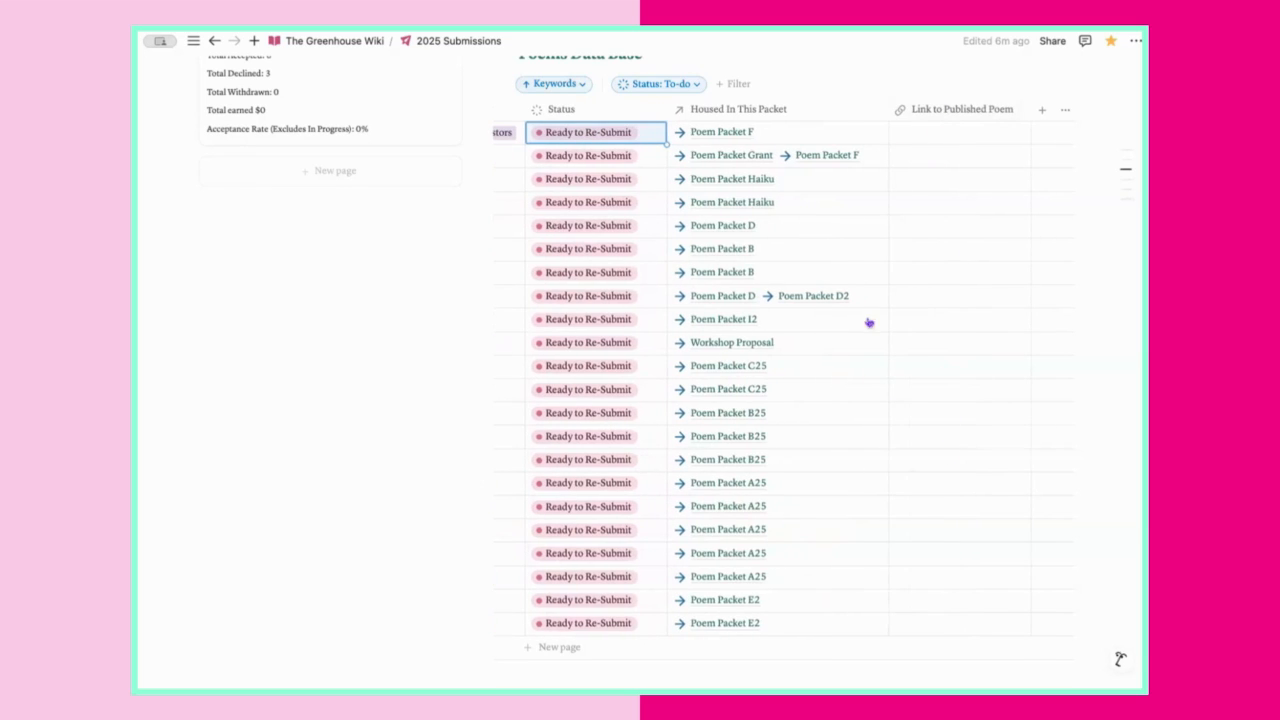
{"action": "scroll", "coordinate": [869, 323], "scroll_direction": "up", "scroll_amount": 3}
{"action": "scroll", "coordinate": [790, 340], "scroll_direction": "left", "scroll_amount": 6}
{"action": "scroll", "coordinate": [817, 318], "scroll_direction": "left", "scroll_amount": 2}
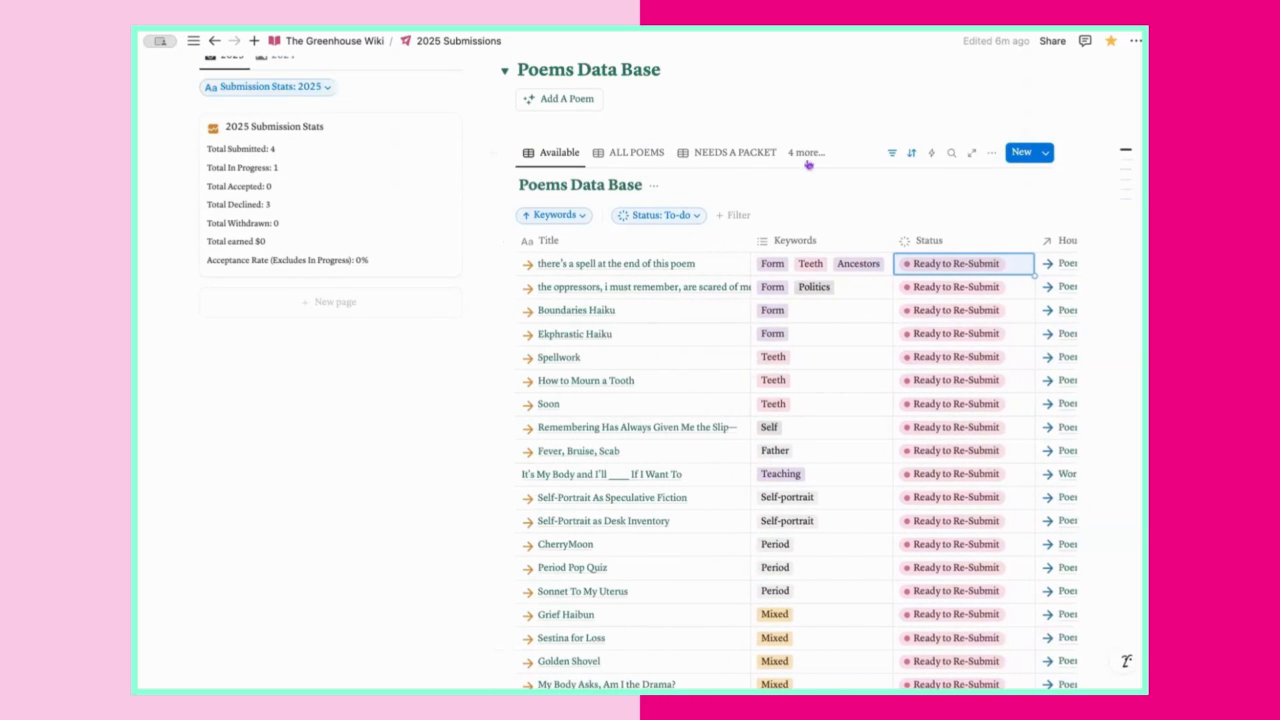
Show the ACCEPTED view of the Poems Data Base and switch from it to the ALL POEMS view.
{"action": "left_click", "coordinate": [806, 154]}
{"action": "left_click", "coordinate": [835, 295]}
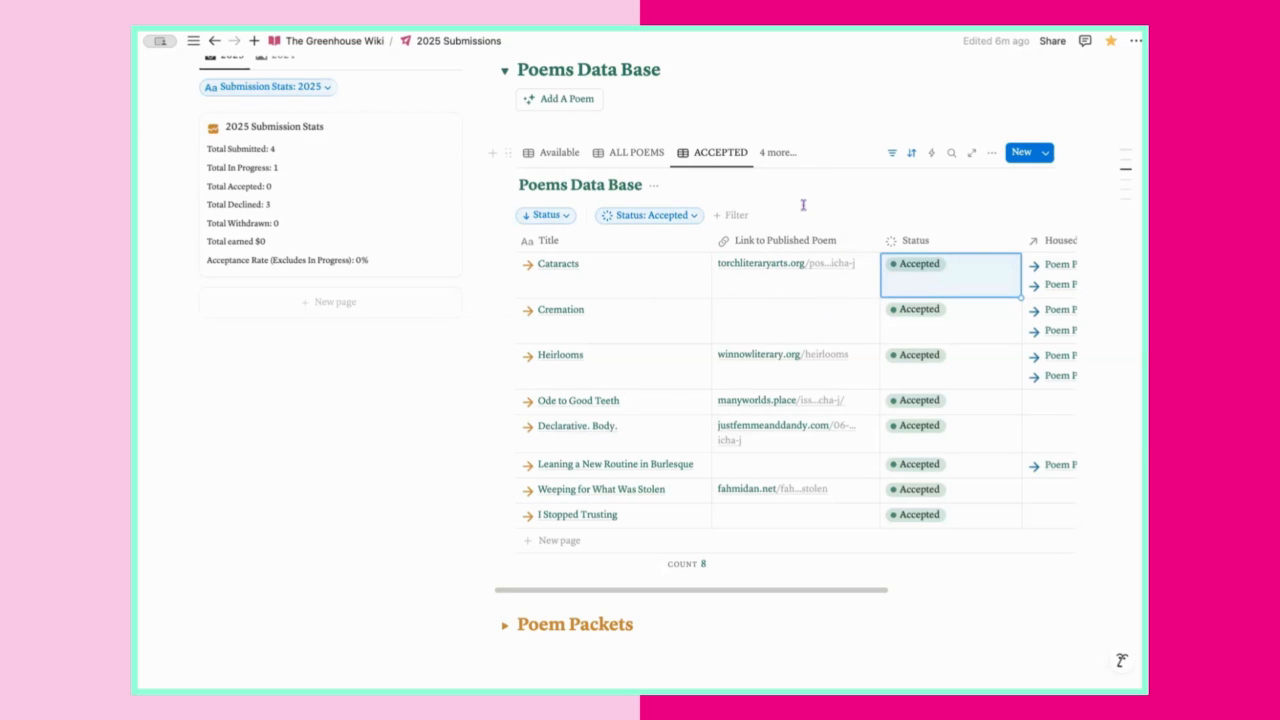
{"action": "left_click", "coordinate": [622, 152]}
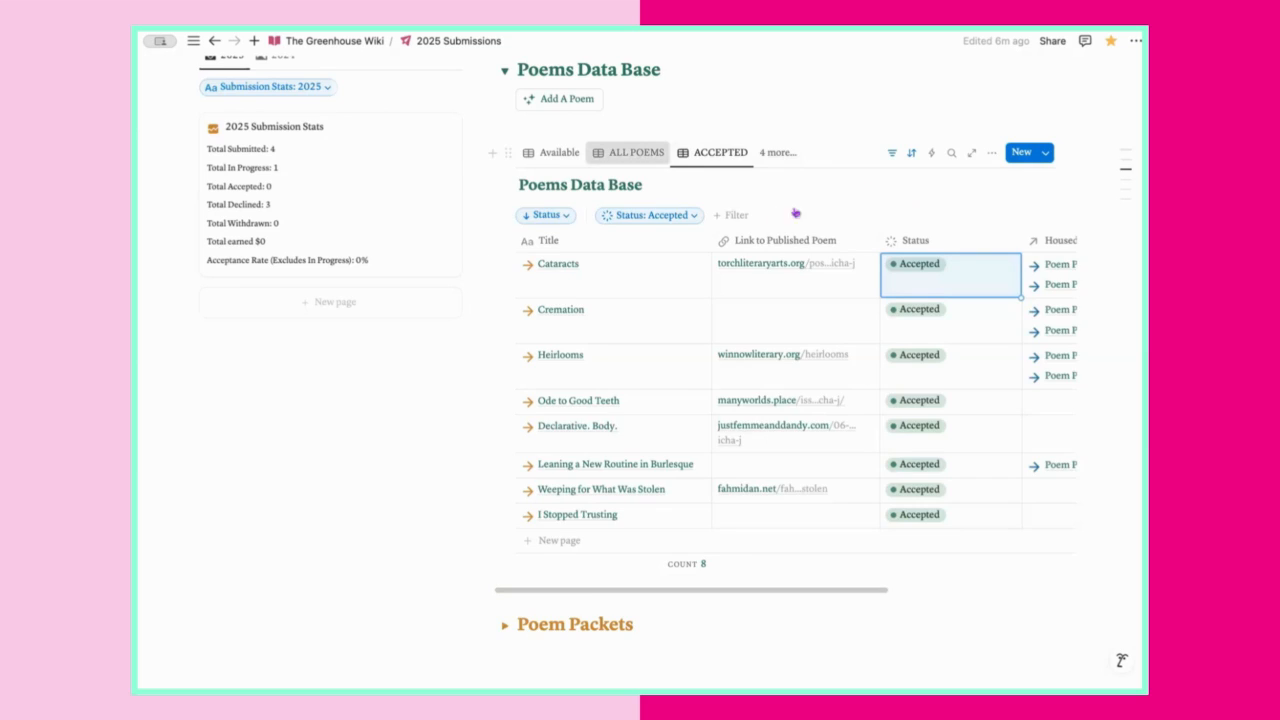
Look through the full list of poems in the ALL POEMS view, down to its end and back.
{"action": "scroll", "coordinate": [838, 304], "scroll_direction": "down", "scroll_amount": 1}
{"action": "scroll", "coordinate": [838, 304], "scroll_direction": "down", "scroll_amount": 14}
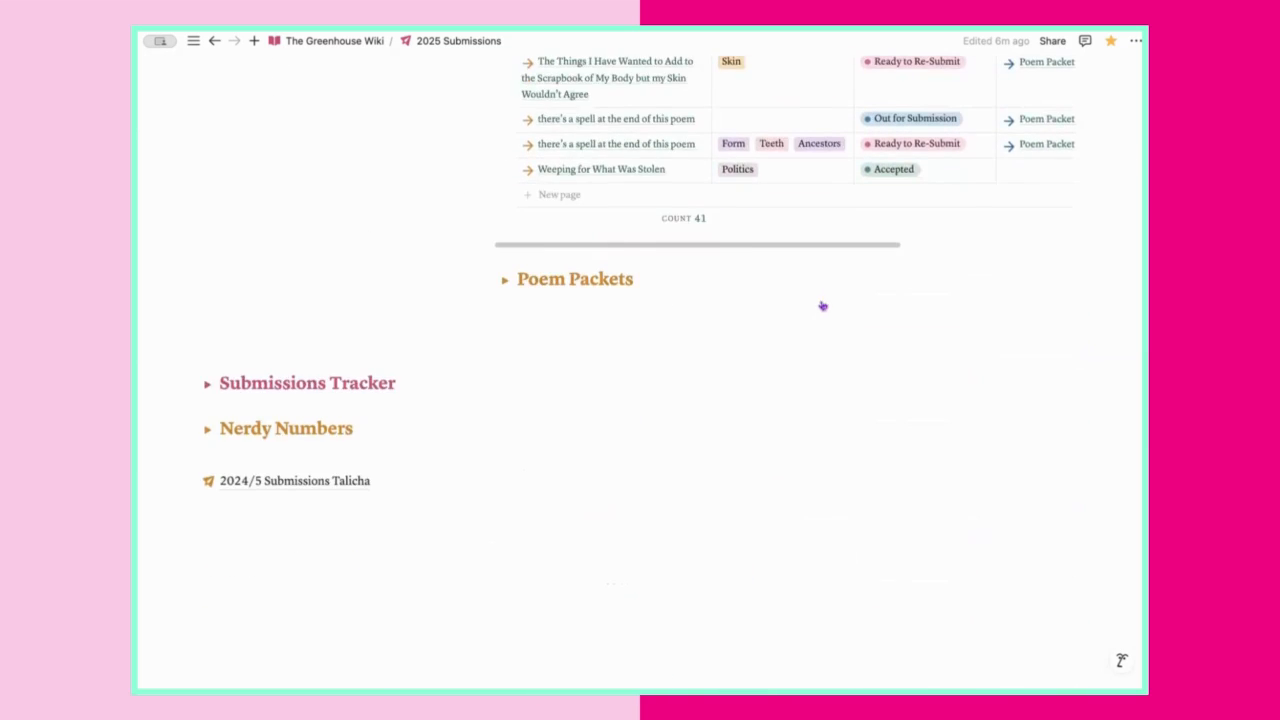
{"action": "scroll", "coordinate": [822, 306], "scroll_direction": "up", "scroll_amount": 8}
{"action": "scroll", "coordinate": [818, 299], "scroll_direction": "up", "scroll_amount": 7}
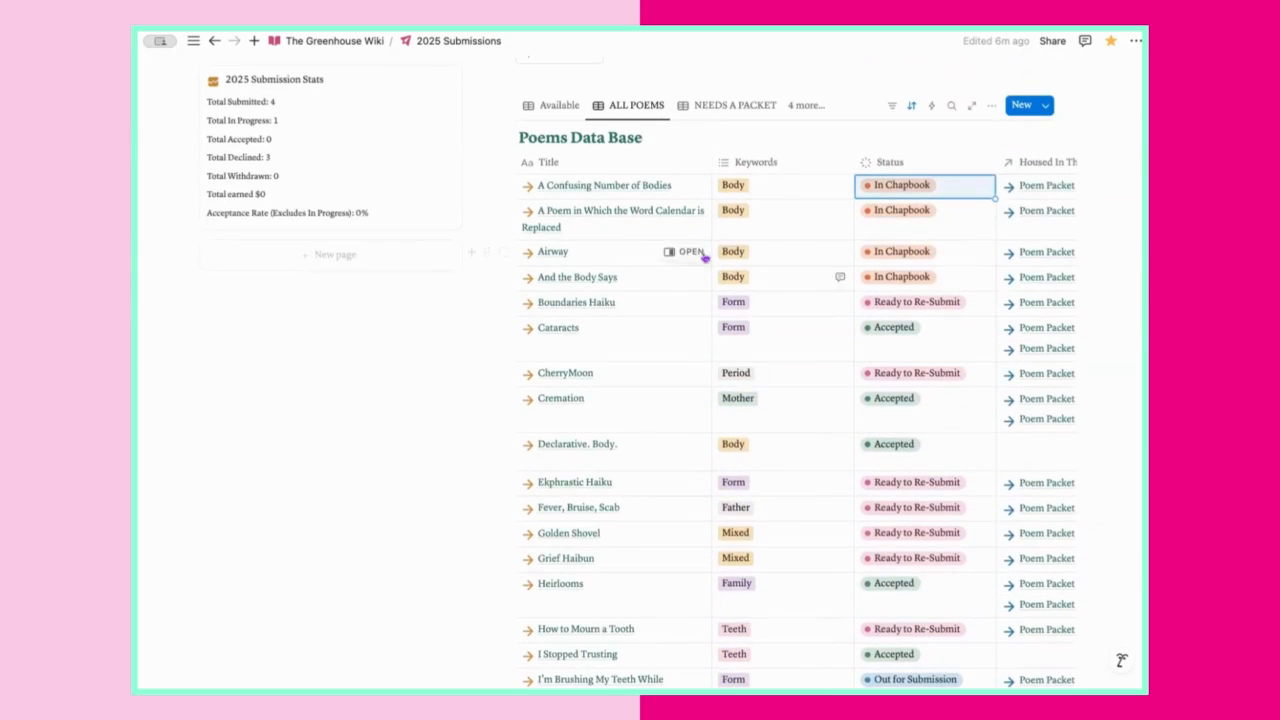
{"action": "scroll", "coordinate": [767, 262], "scroll_direction": "up", "scroll_amount": 1}
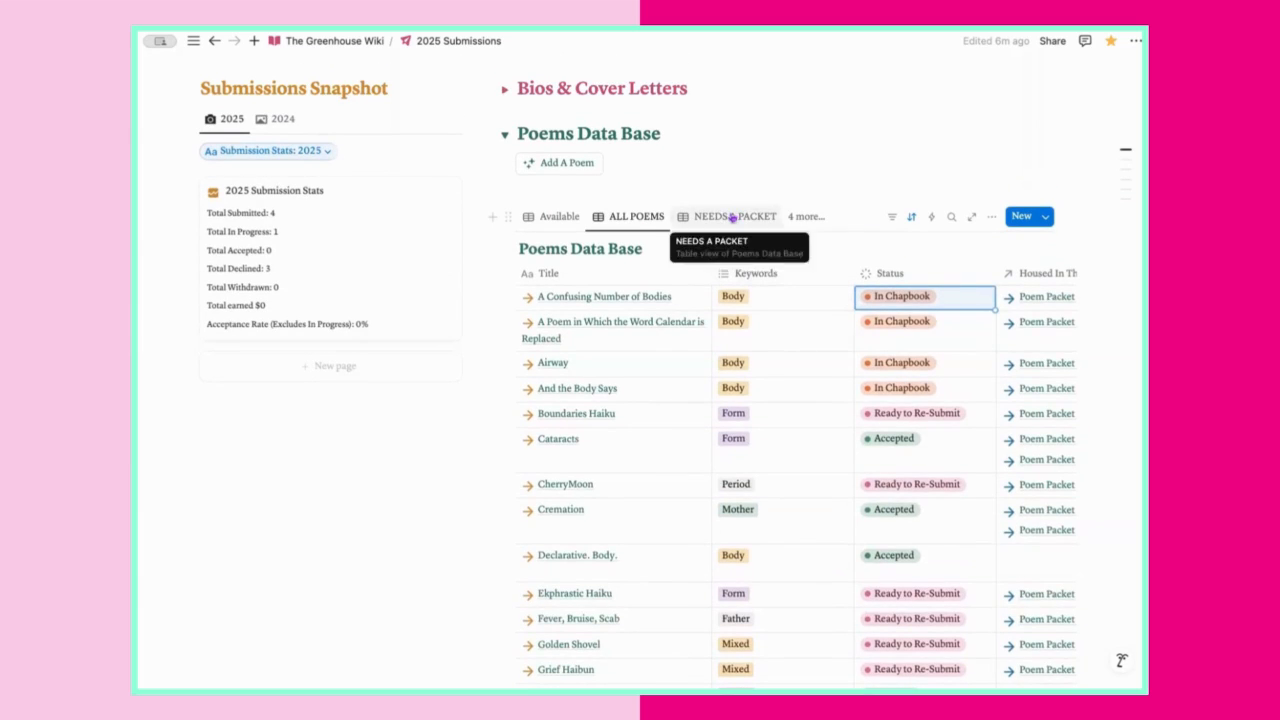
Show the NEEDS A PACKET view of the Poems Data Base and switch from it to the Unavailable view.
{"action": "left_click", "coordinate": [725, 218]}
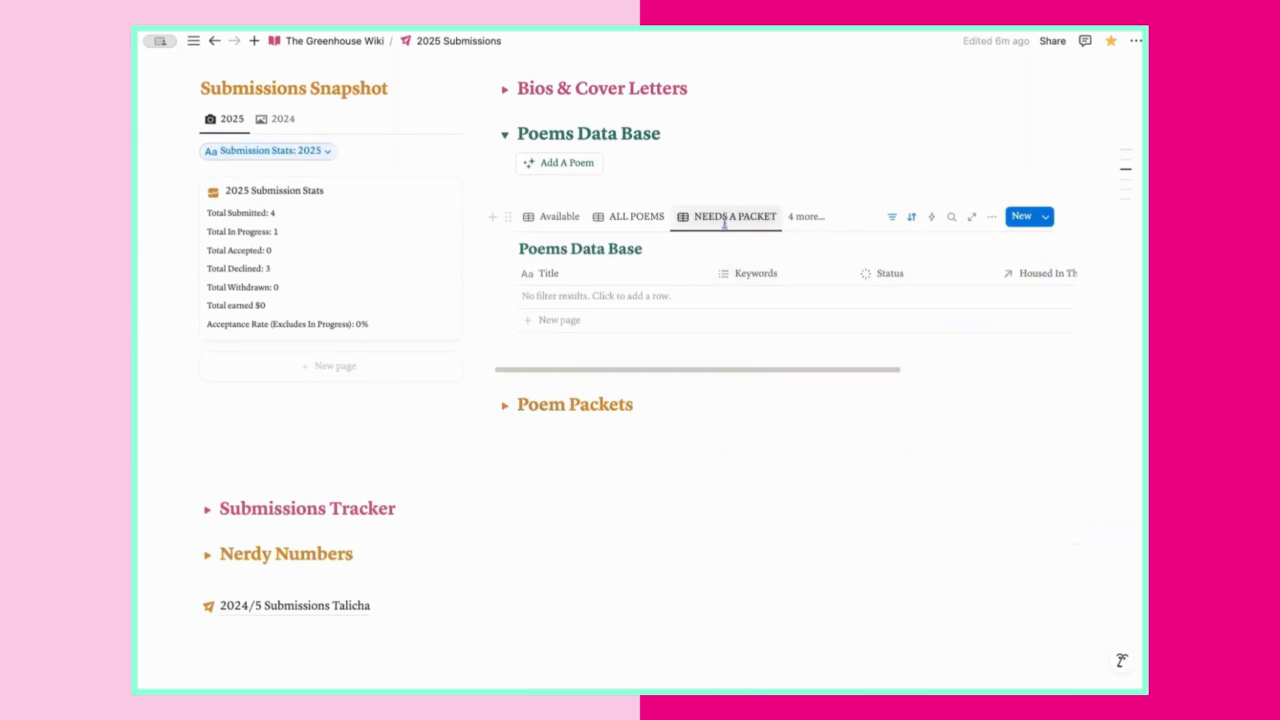
{"action": "left_click", "coordinate": [801, 218]}
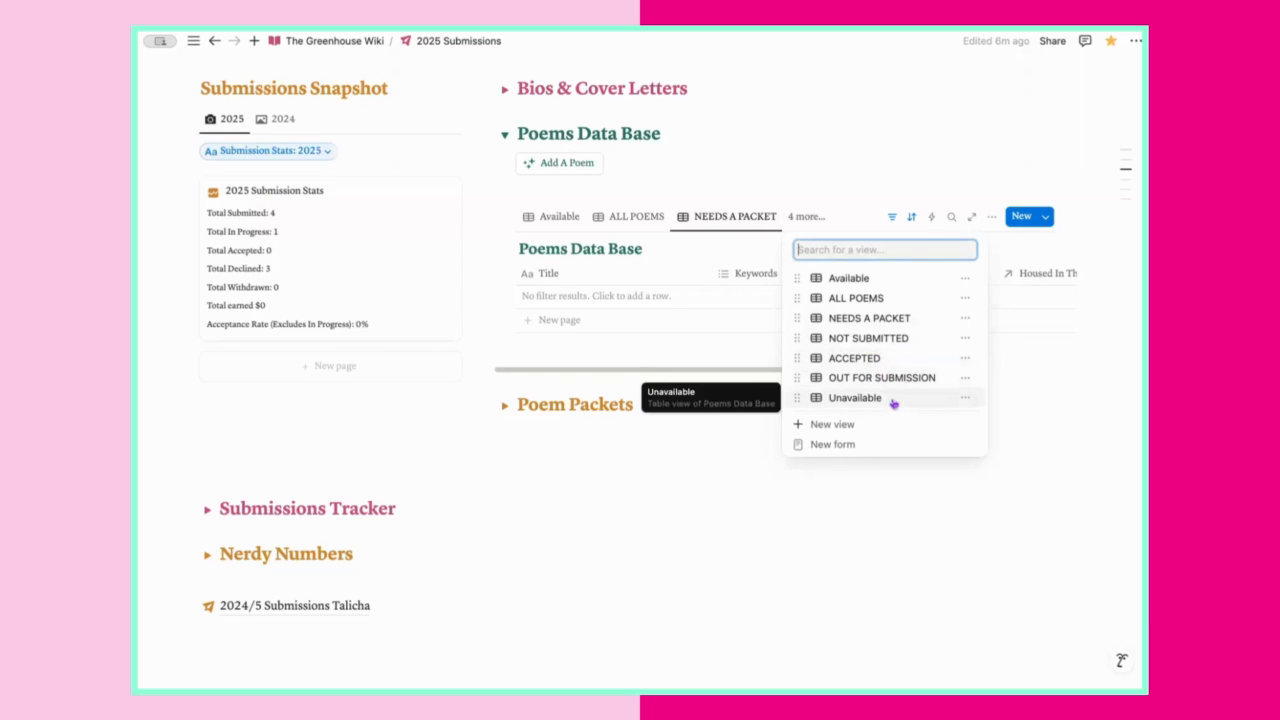
{"action": "left_click", "coordinate": [855, 397]}
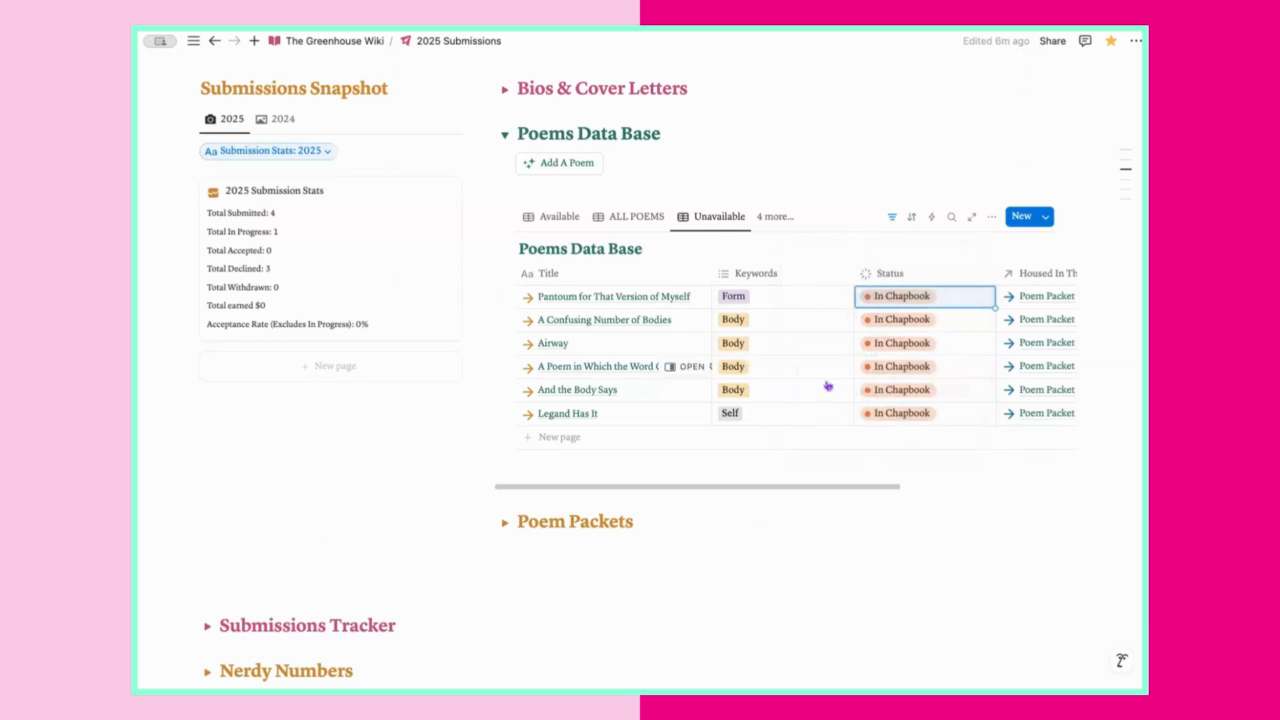
Return the Poems Data Base to the Available view and look through its poems and keywords.
{"action": "left_click", "coordinate": [777, 217]}
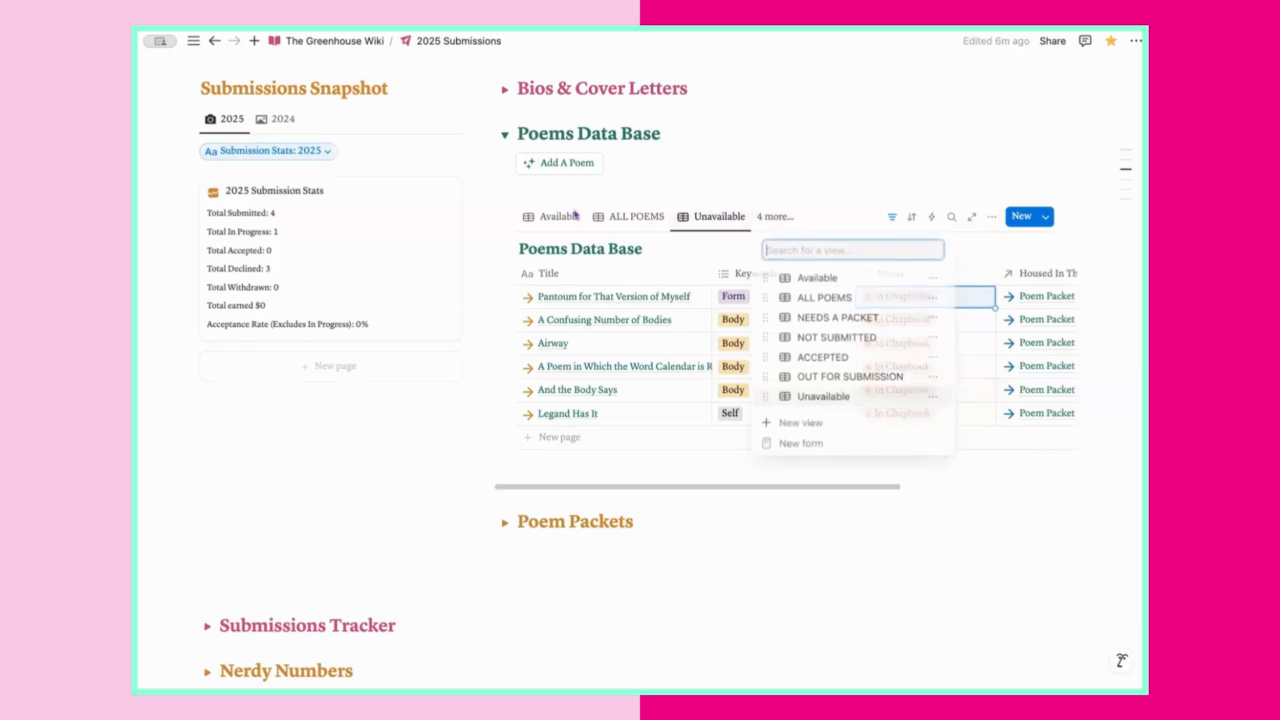
{"action": "left_click", "coordinate": [556, 220]}
{"action": "left_click", "coordinate": [556, 220]}
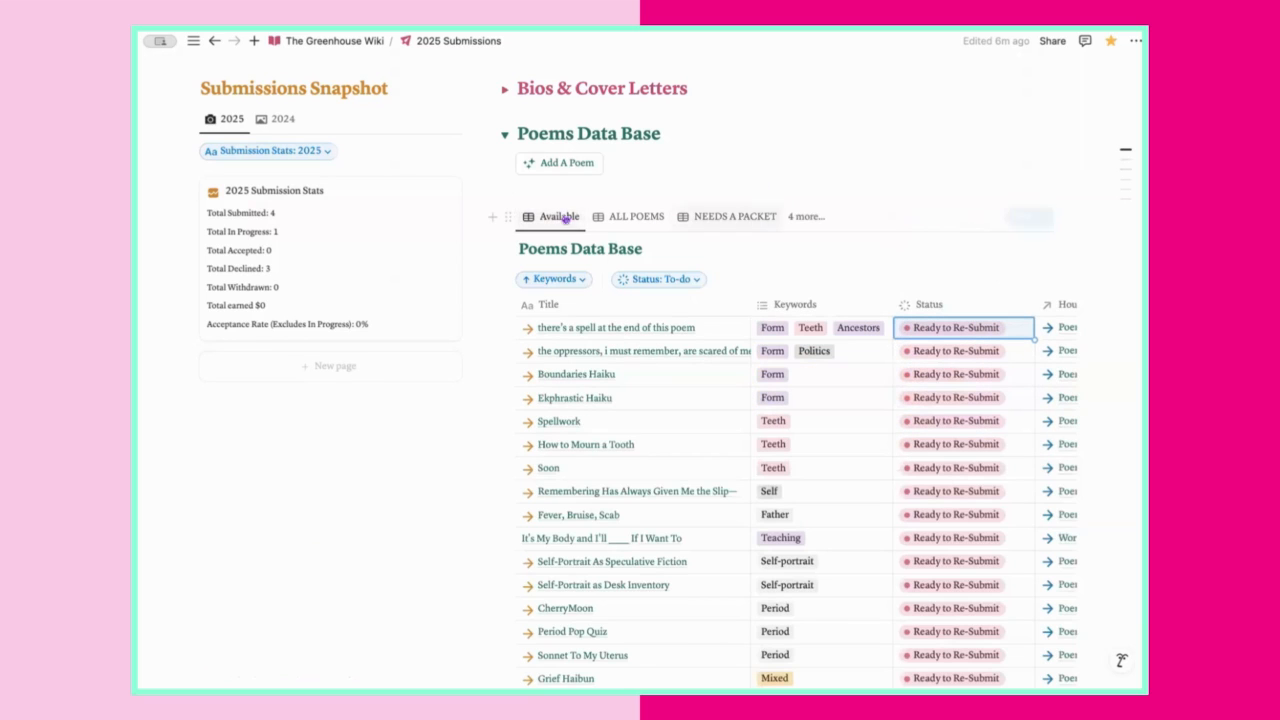
{"action": "scroll", "coordinate": [660, 292], "scroll_direction": "down", "scroll_amount": 3}
{"action": "scroll", "coordinate": [660, 292], "scroll_direction": "down", "scroll_amount": 4}
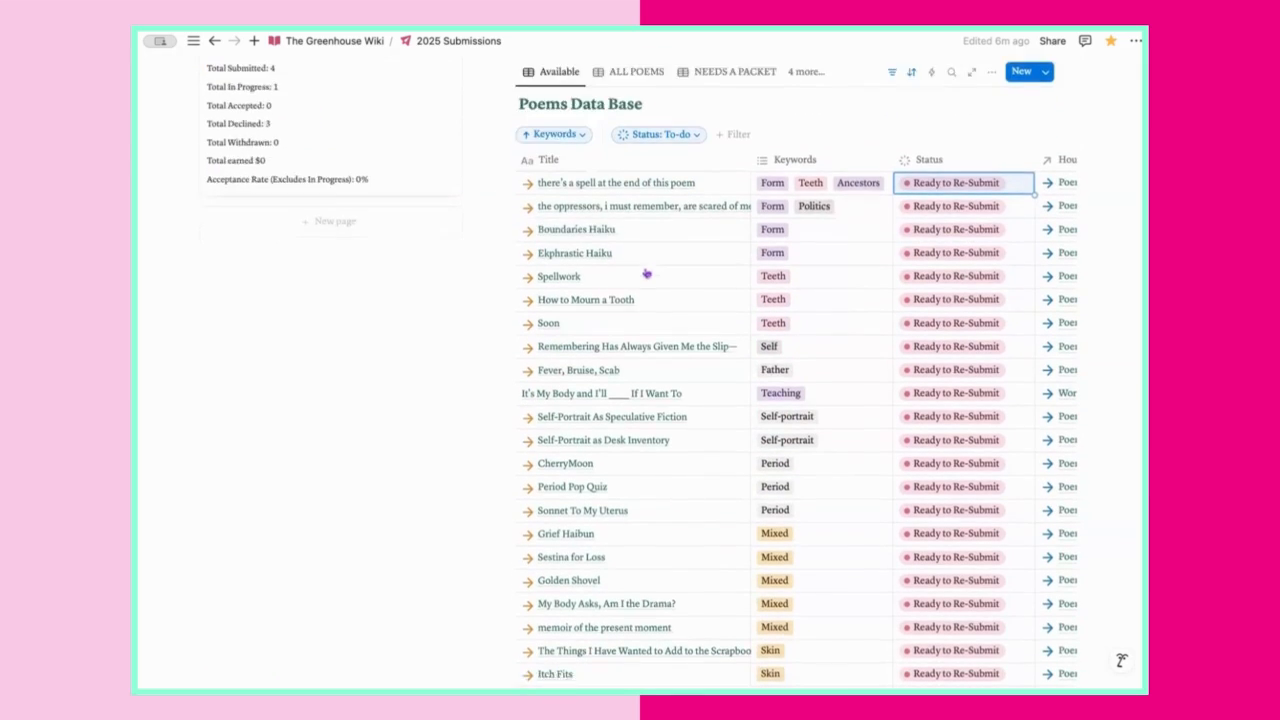
{"action": "scroll", "coordinate": [820, 263], "scroll_direction": "up", "scroll_amount": 8}
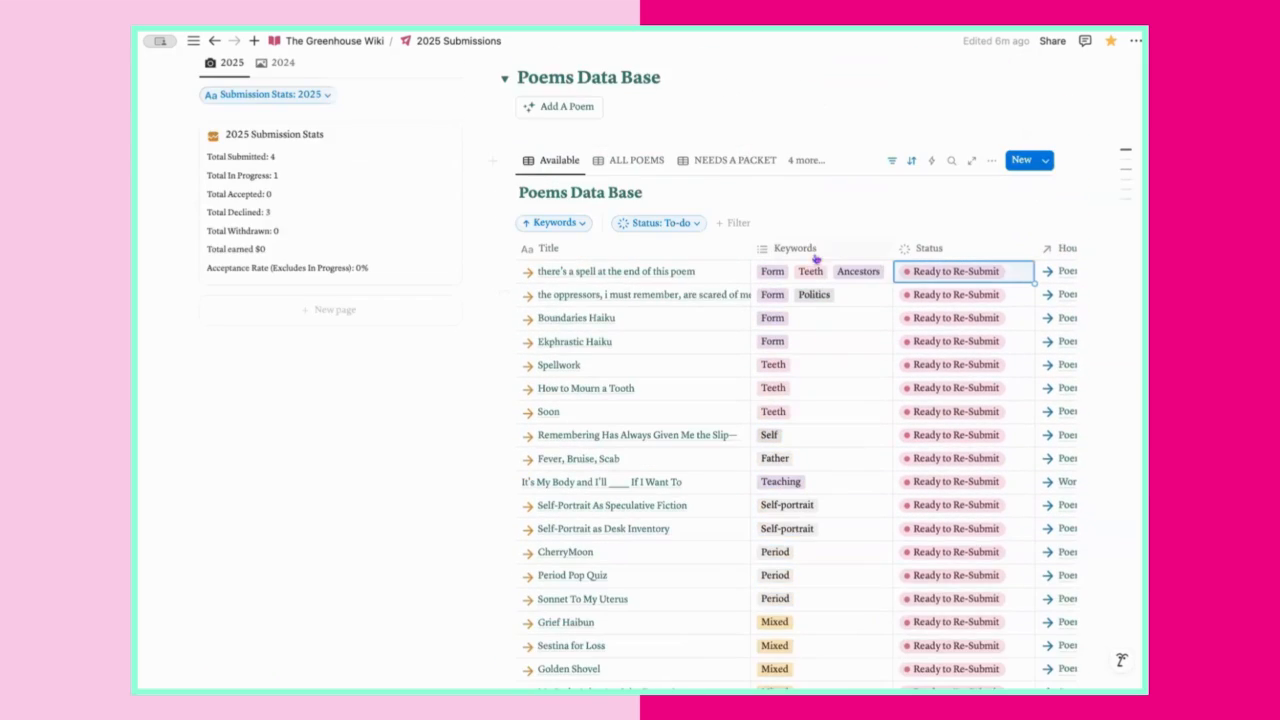
{"action": "scroll", "coordinate": [825, 263], "scroll_direction": "down", "scroll_amount": 1}
{"action": "scroll", "coordinate": [603, 165], "scroll_direction": "up", "scroll_amount": 1}
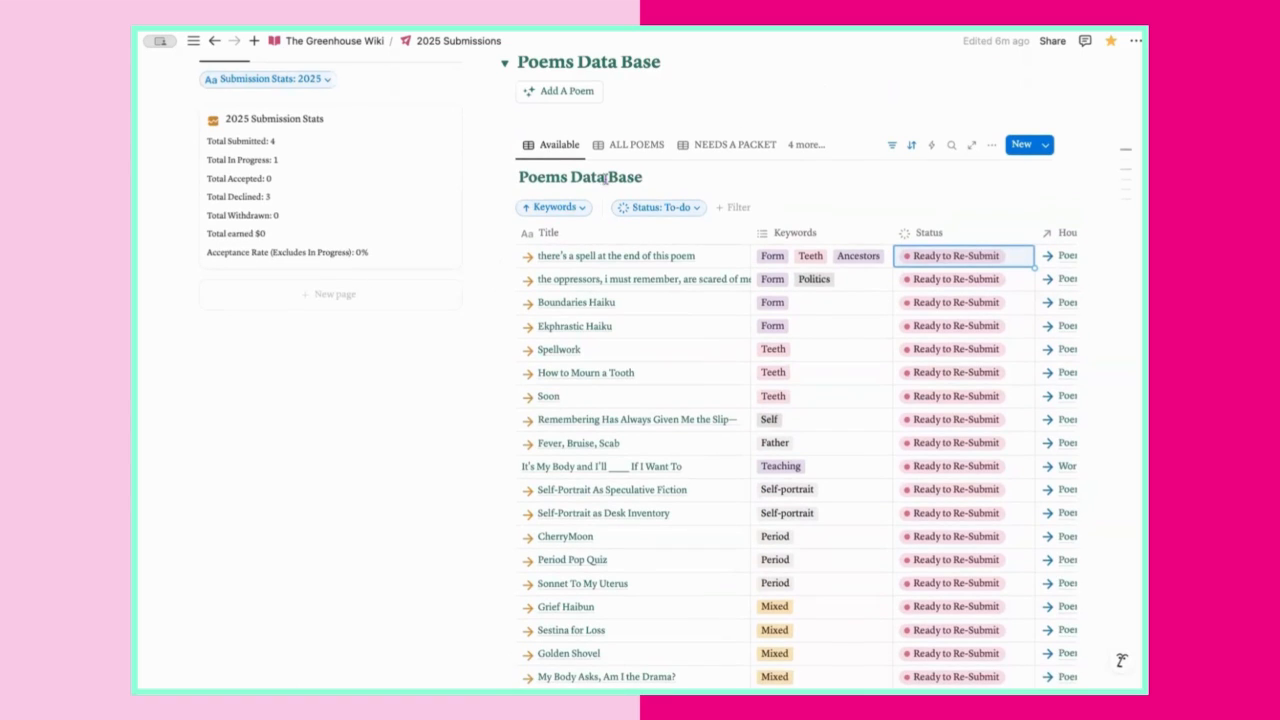
{"action": "scroll", "coordinate": [540, 140], "scroll_direction": "up", "scroll_amount": 1}
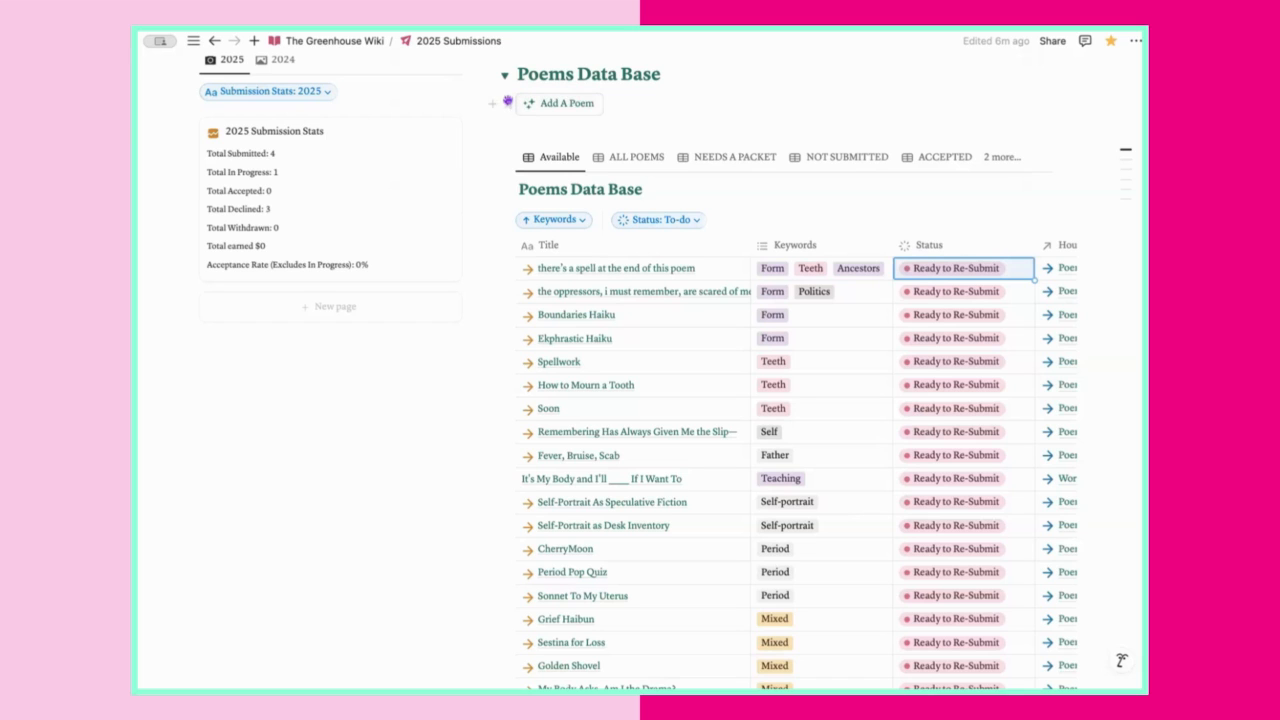
{"action": "scroll", "coordinate": [680, 265], "scroll_direction": "down", "scroll_amount": 1}
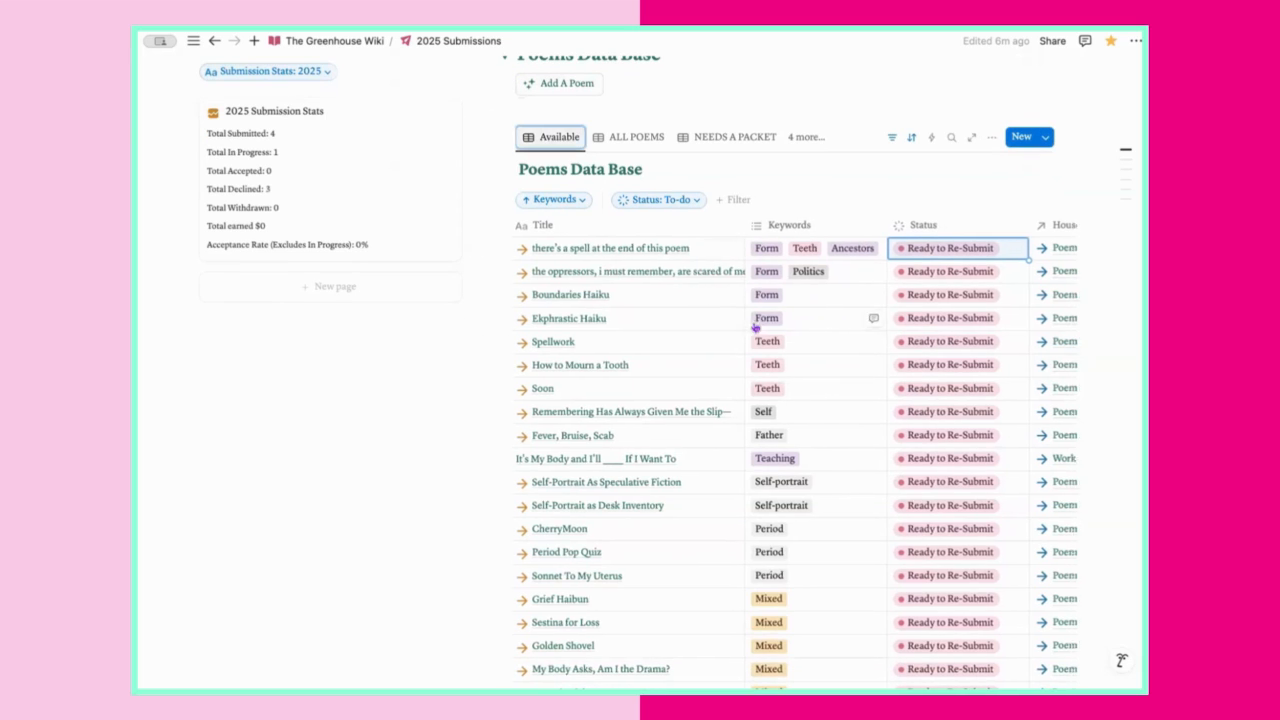
Examine the Status and Housed In This Packet columns of the Available view.
{"action": "scroll", "coordinate": [856, 315], "scroll_direction": "right", "scroll_amount": 5}
{"action": "scroll", "coordinate": [856, 315], "scroll_direction": "left", "scroll_amount": 4}
{"action": "scroll", "coordinate": [856, 315], "scroll_direction": "right", "scroll_amount": 5}
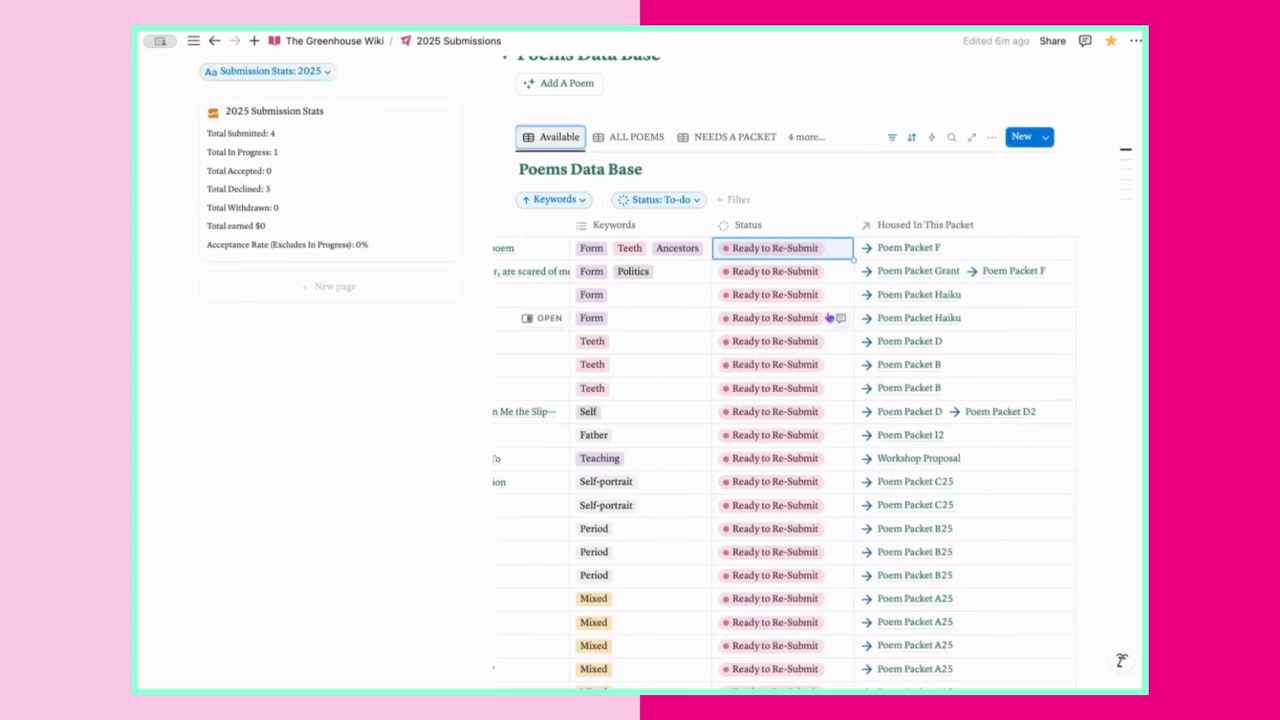
{"action": "scroll", "coordinate": [800, 317], "scroll_direction": "left", "scroll_amount": 4}
{"action": "scroll", "coordinate": [940, 334], "scroll_direction": "down", "scroll_amount": 1}
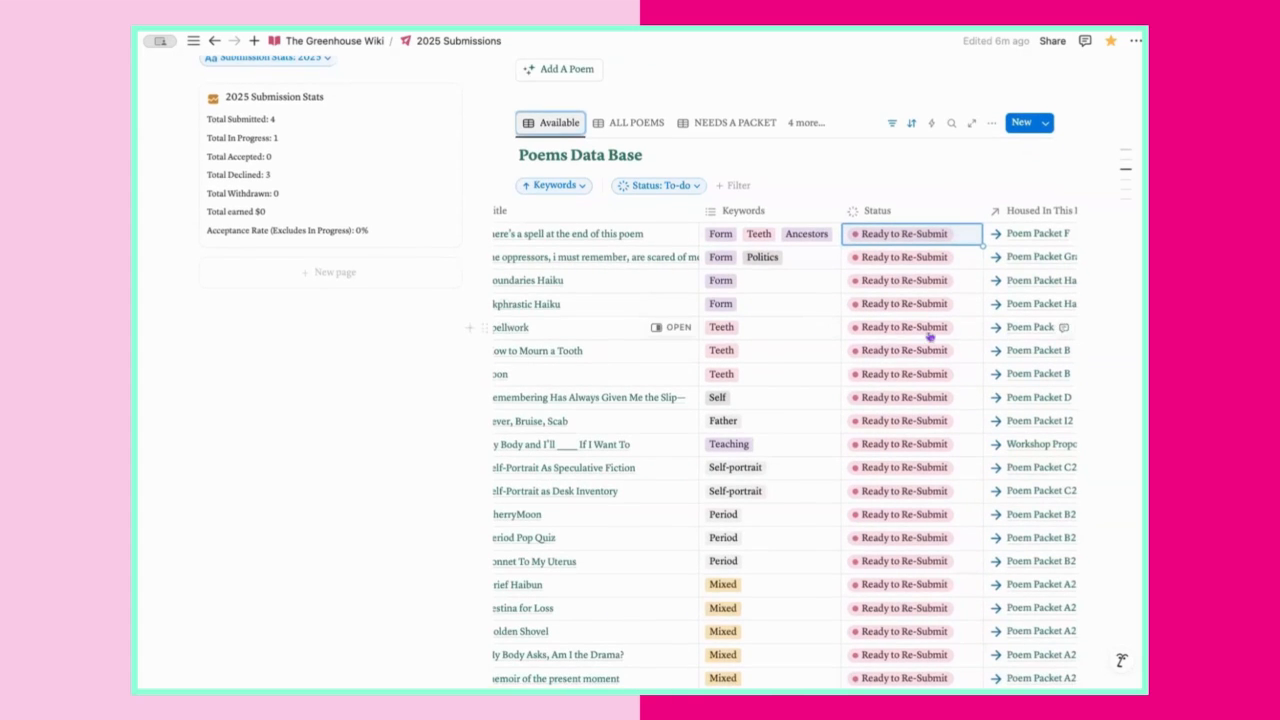
{"action": "scroll", "coordinate": [960, 328], "scroll_direction": "down", "scroll_amount": 1}
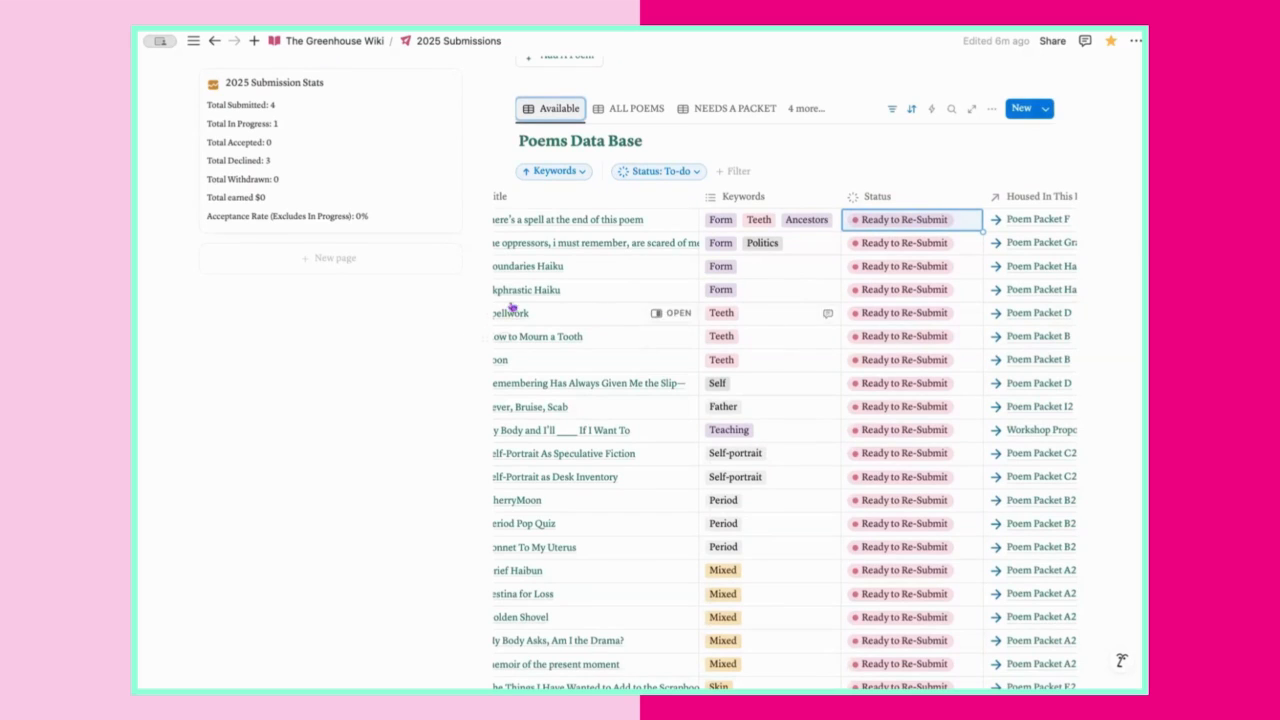
Collapse the Poems Data Base section, expand Poem Packets, and look through its Ready packets and keywords.
{"action": "scroll", "coordinate": [600, 250], "scroll_direction": "up", "scroll_amount": 10}
{"action": "left_click", "coordinate": [506, 202]}
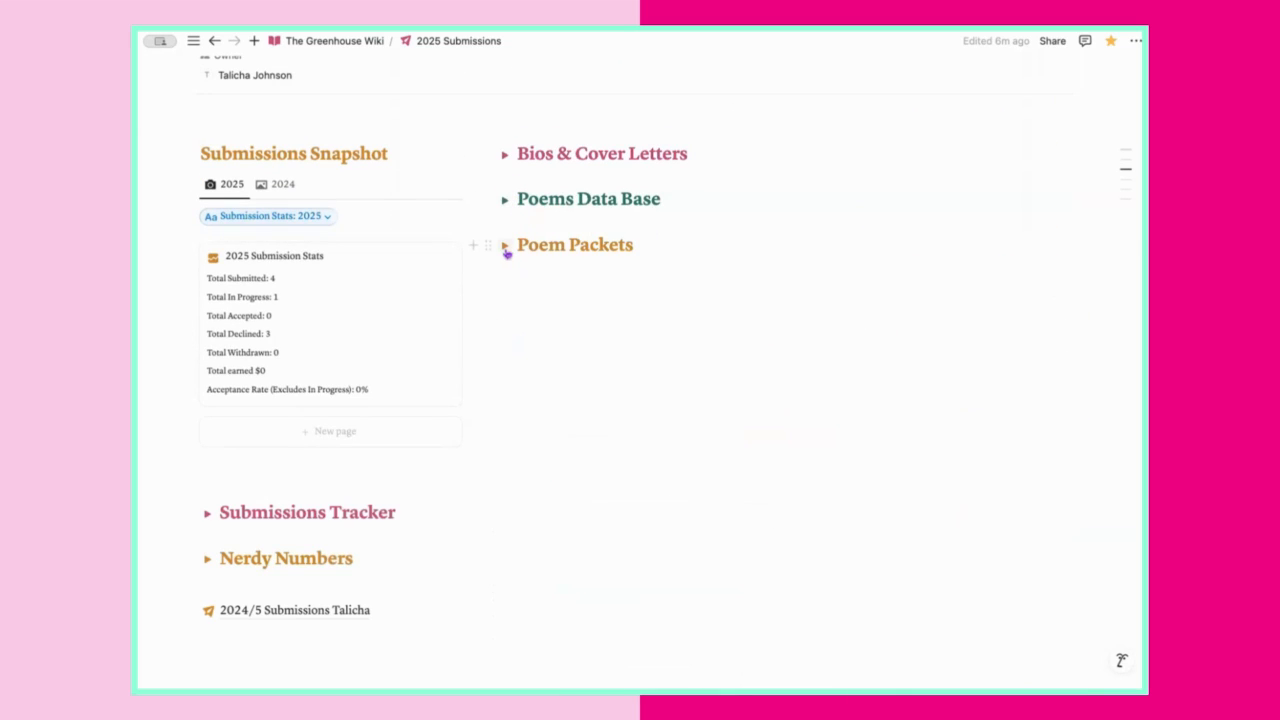
{"action": "left_click", "coordinate": [505, 247]}
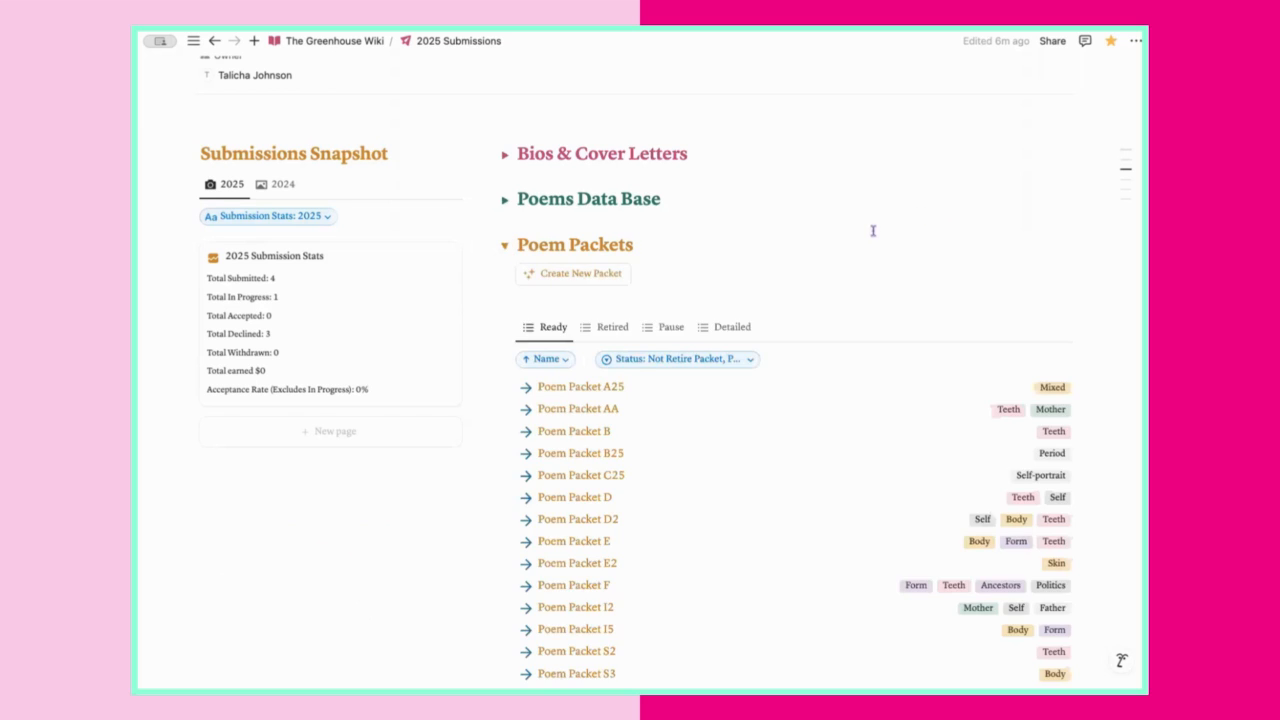
{"action": "scroll", "coordinate": [890, 235], "scroll_direction": "down", "scroll_amount": 2}
{"action": "scroll", "coordinate": [921, 242], "scroll_direction": "down", "scroll_amount": 1}
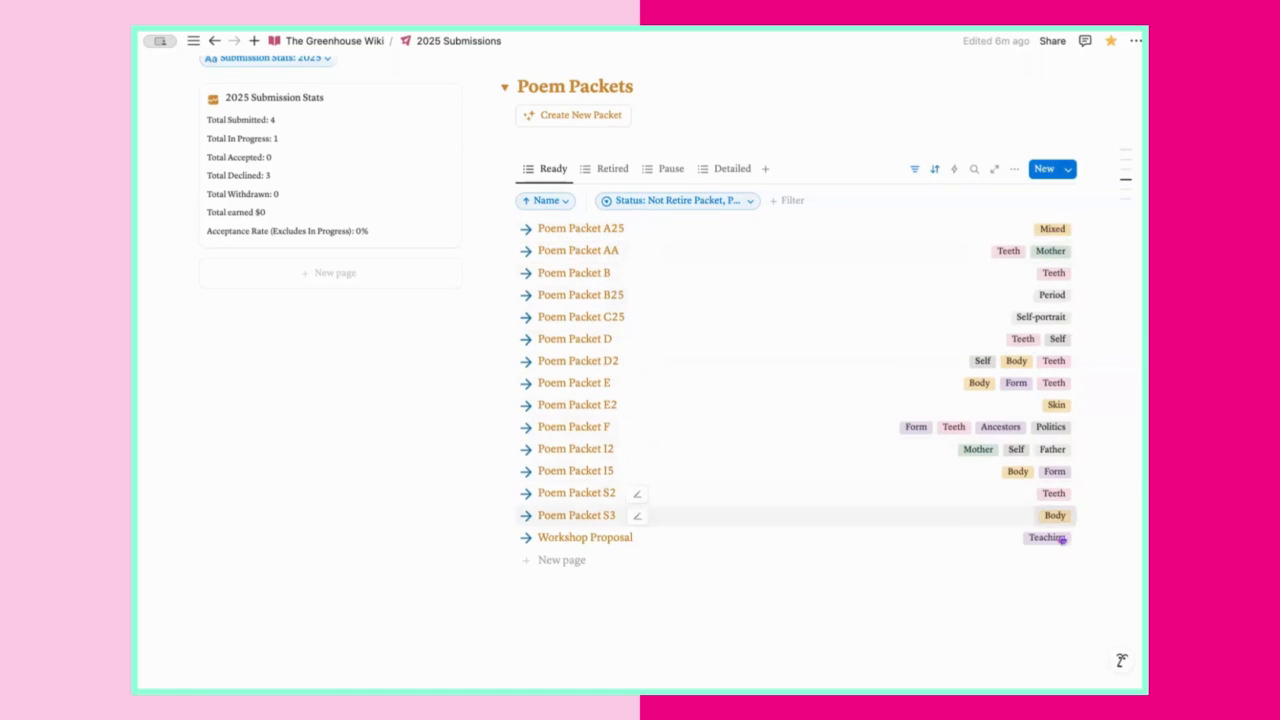
Open Poem Packet A25, view the poems offered for its Removed from Packet property, and close the list without choosing one.
{"action": "left_click", "coordinate": [584, 231]}
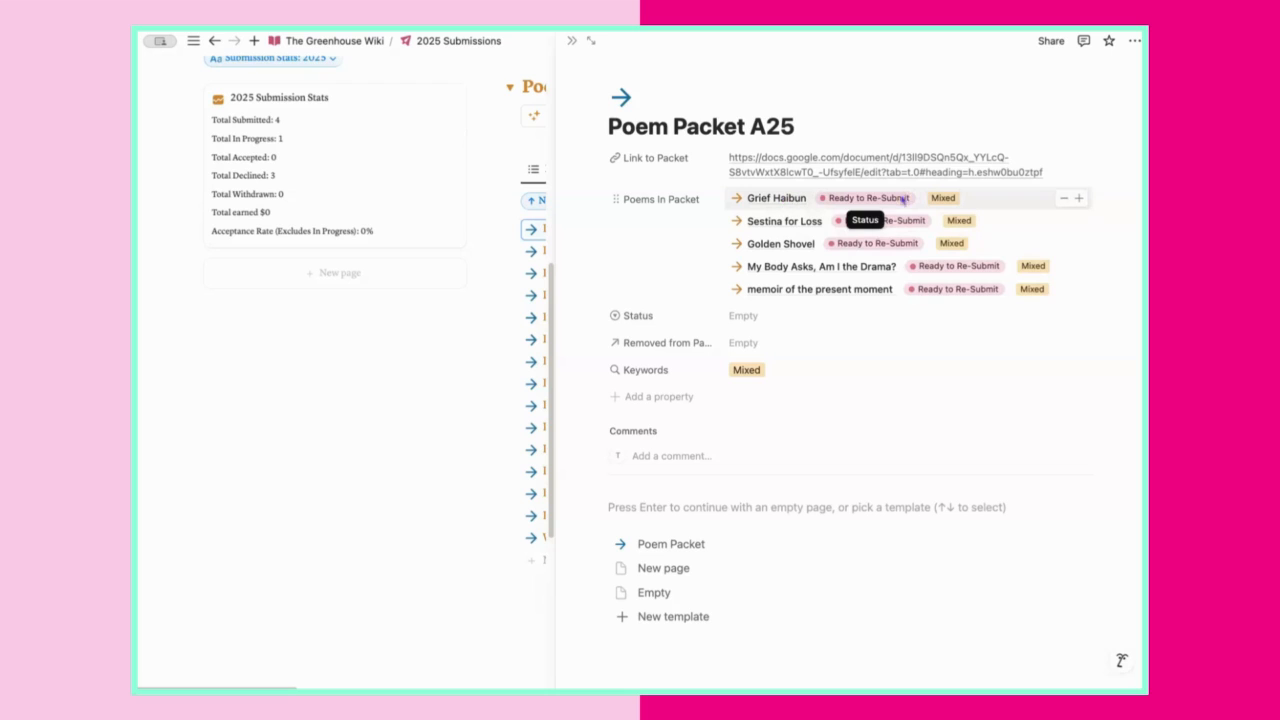
{"action": "left_click", "coordinate": [770, 343]}
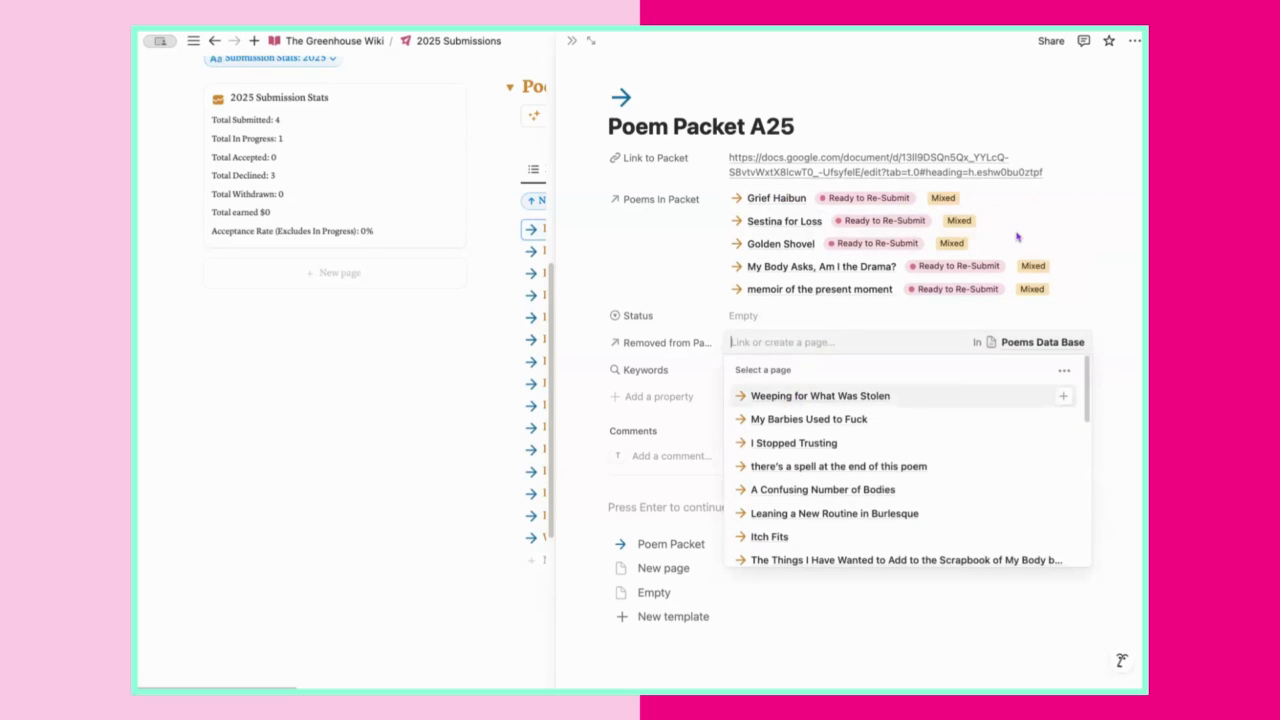
{"action": "key", "text": "Escape"}
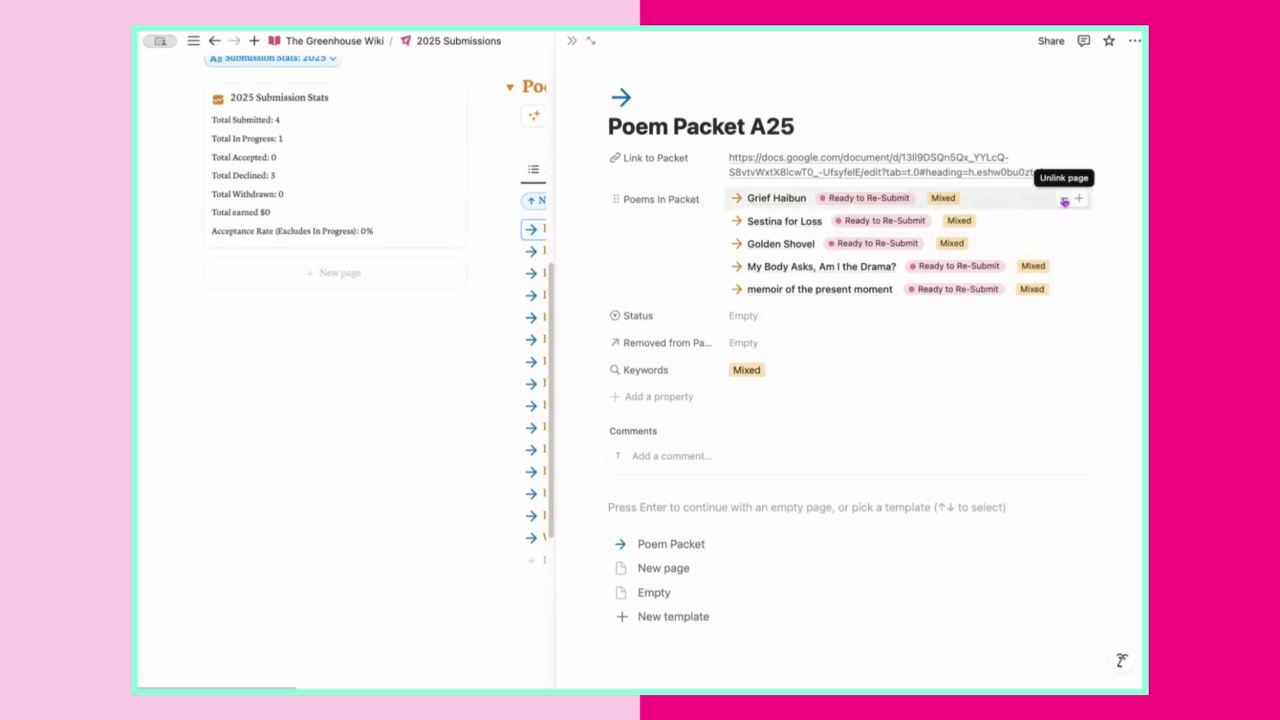
Unlink Grief Haibun from the Poems In Packet of Poem Packet A25 and link it under Removed from Packet.
{"action": "left_click", "coordinate": [1065, 201]}
{"action": "left_click", "coordinate": [760, 320]}
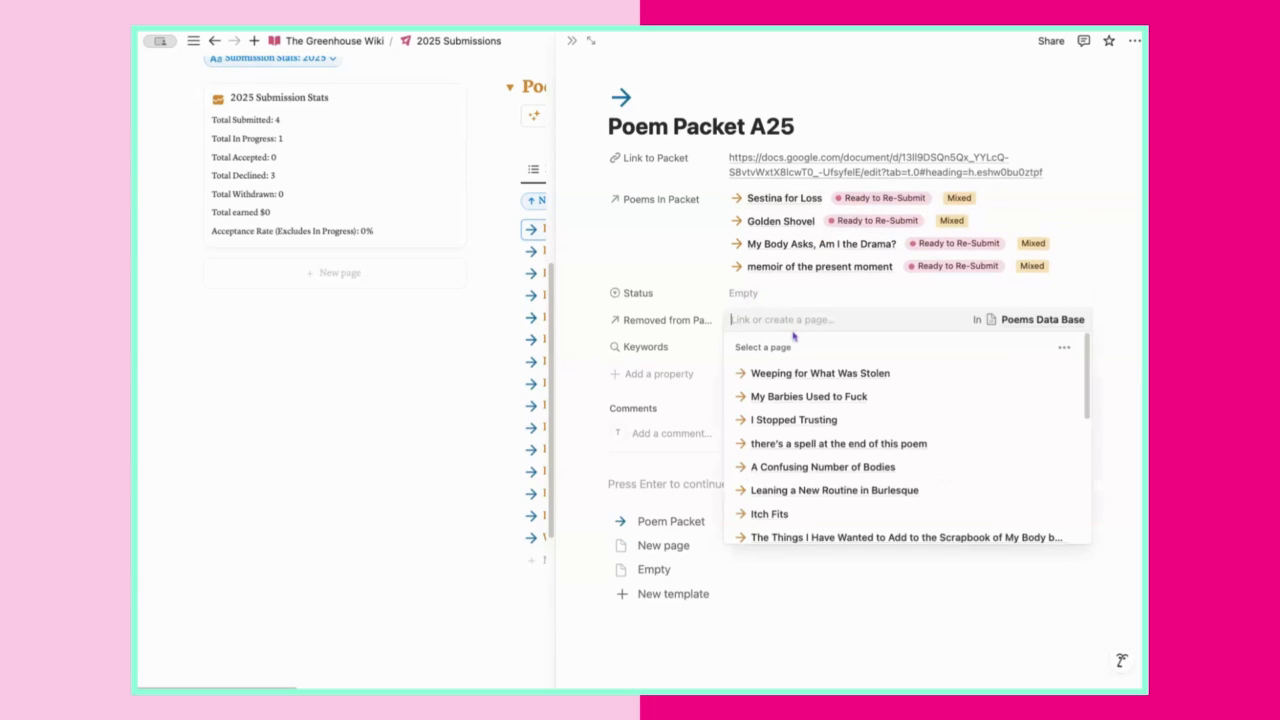
{"action": "type", "text": "gri"}
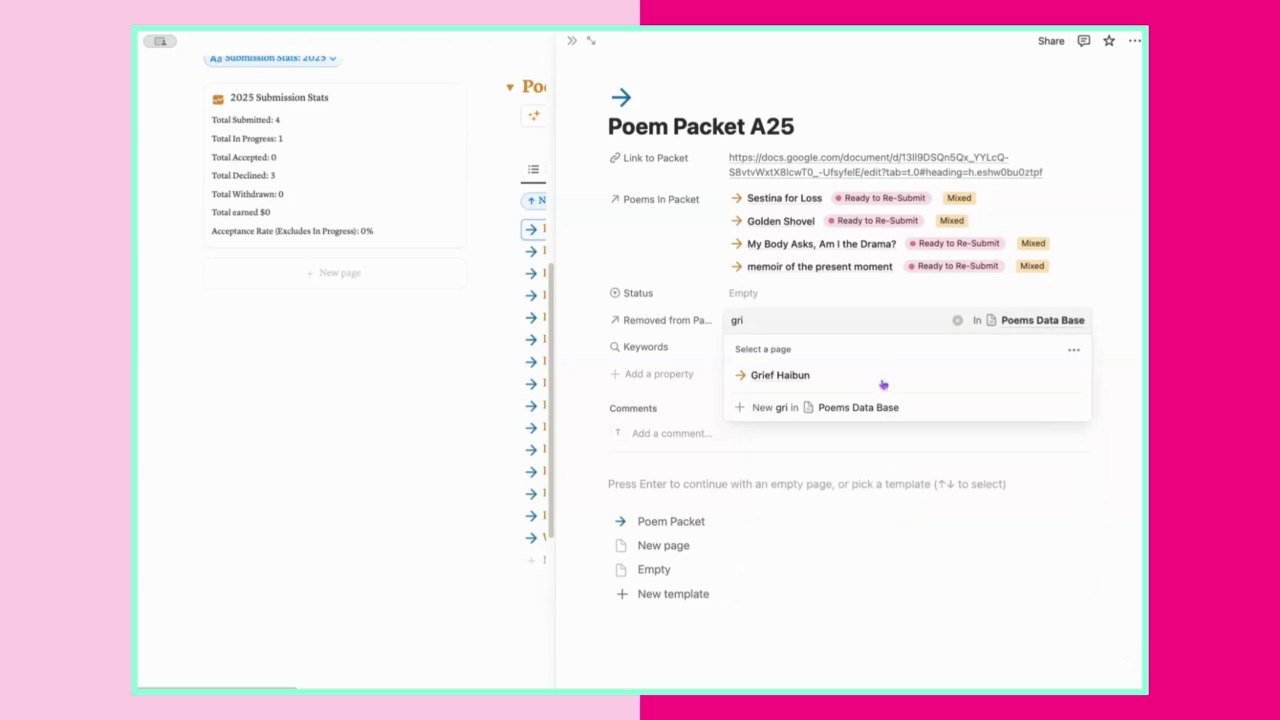
{"action": "left_click", "coordinate": [890, 376]}
{"action": "left_click", "coordinate": [1072, 373]}
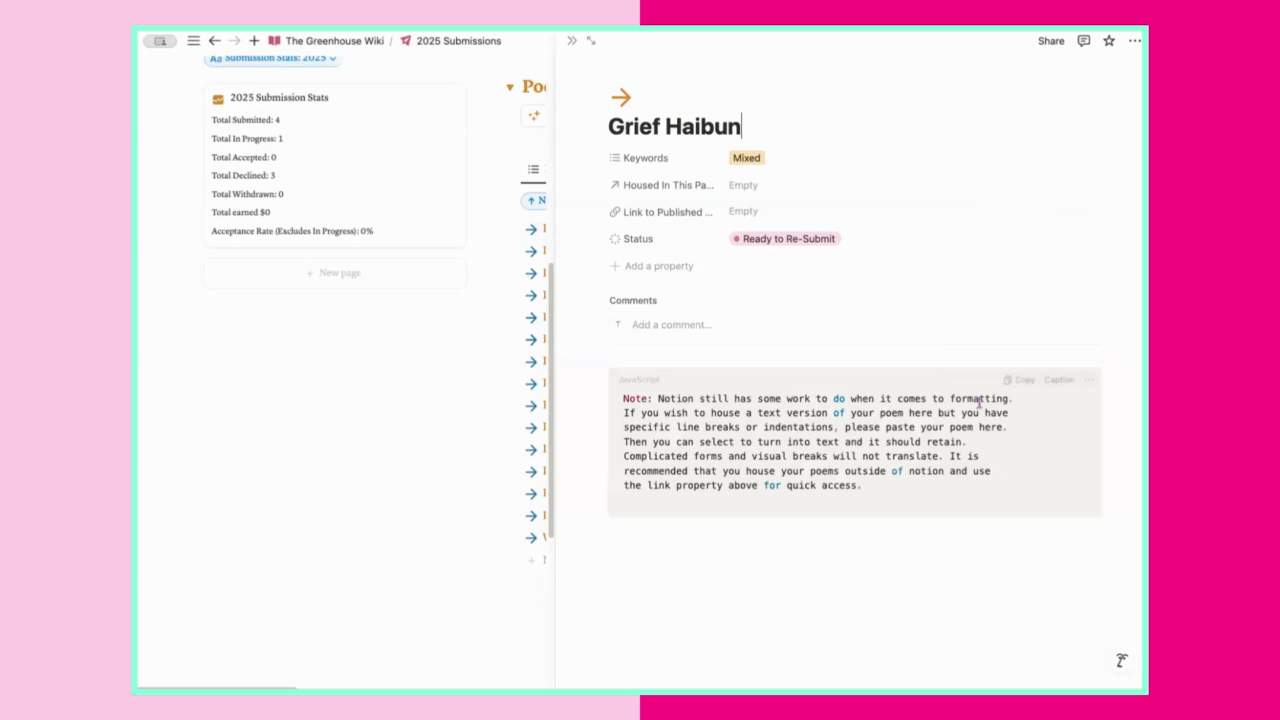
{"action": "left_click", "coordinate": [572, 41]}
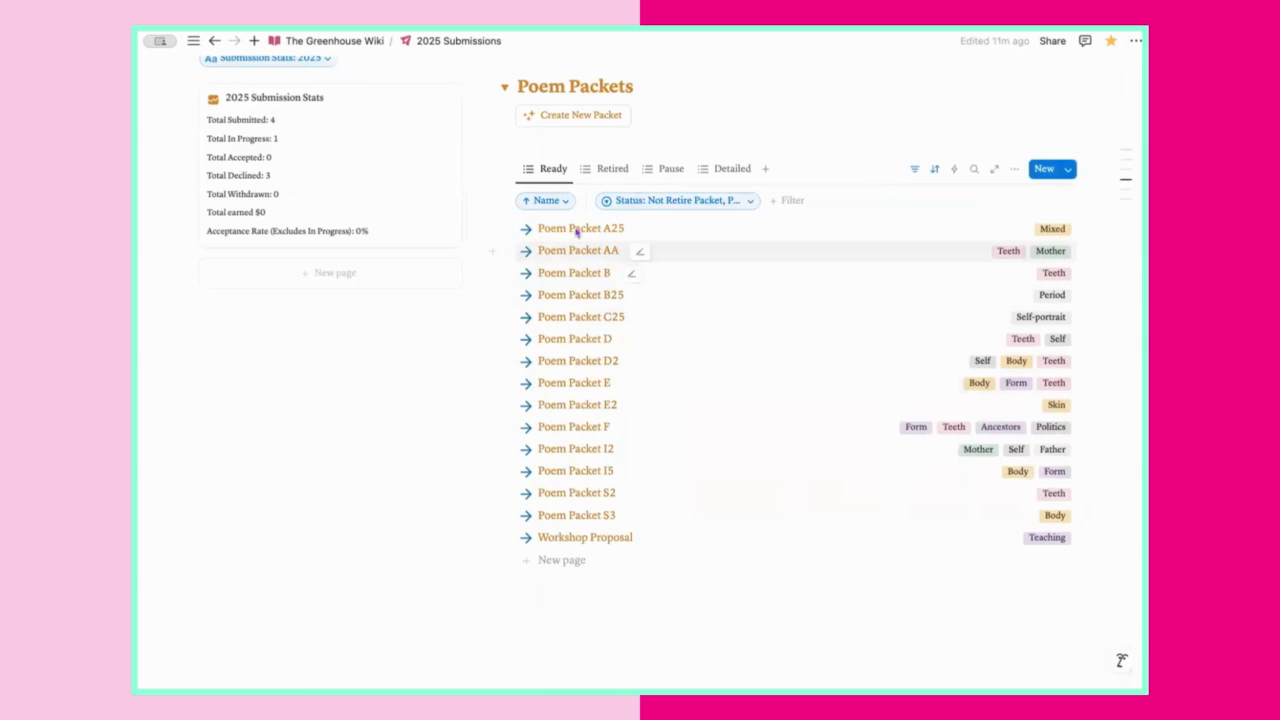
In Poem Packet A25, unlink Grief Haibun from Removed from Packet and link it again under Poems In Packet.
{"action": "left_click", "coordinate": [634, 245]}
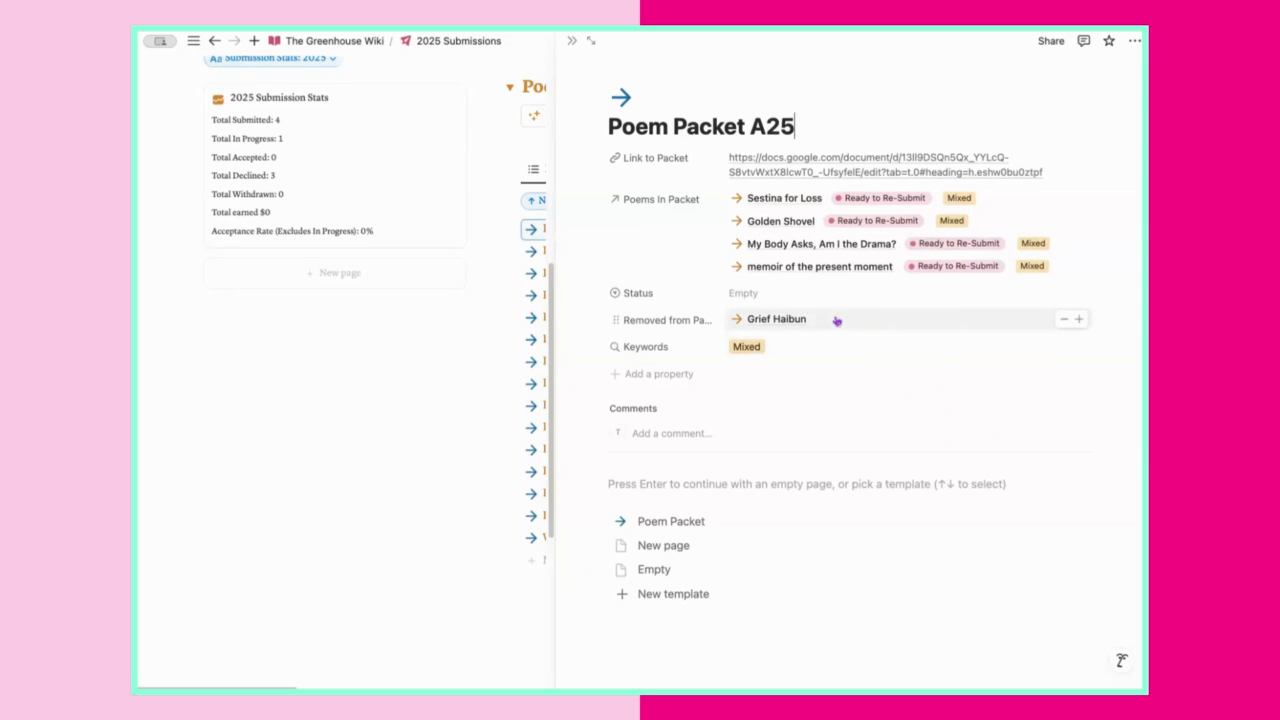
{"action": "left_click", "coordinate": [1064, 319]}
{"action": "left_click", "coordinate": [1015, 211]}
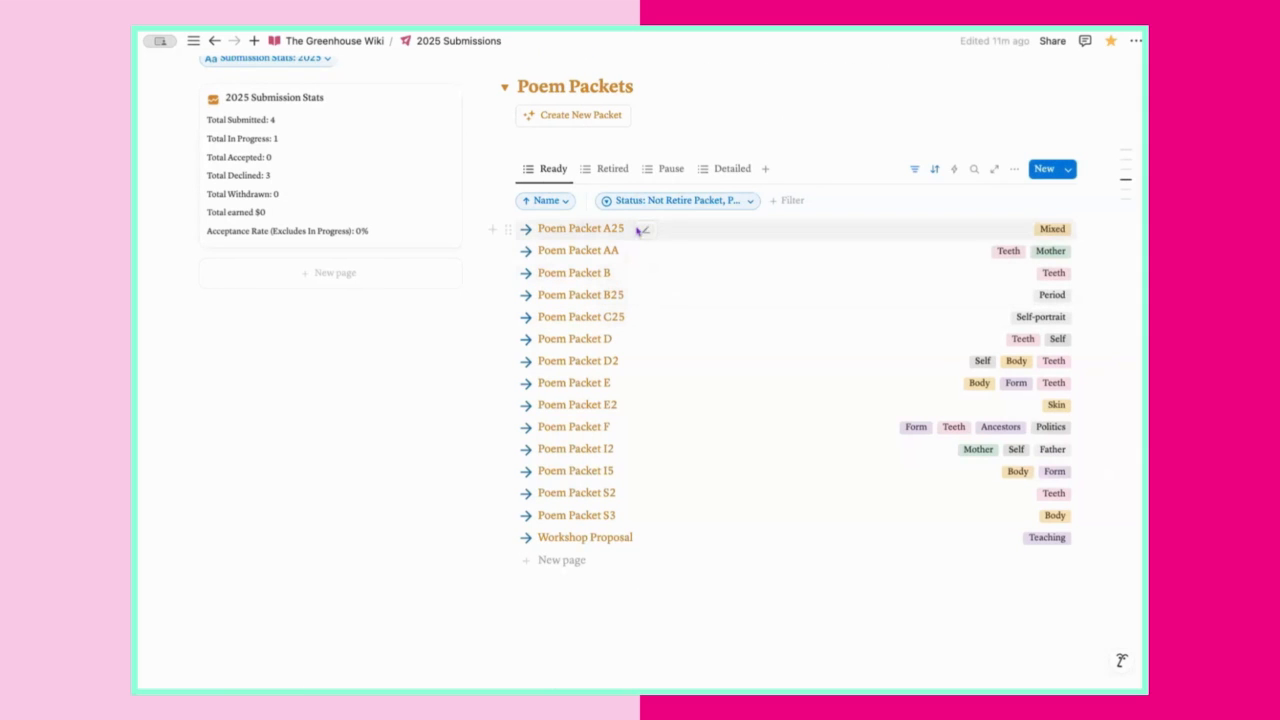
{"action": "left_click", "coordinate": [806, 227]}
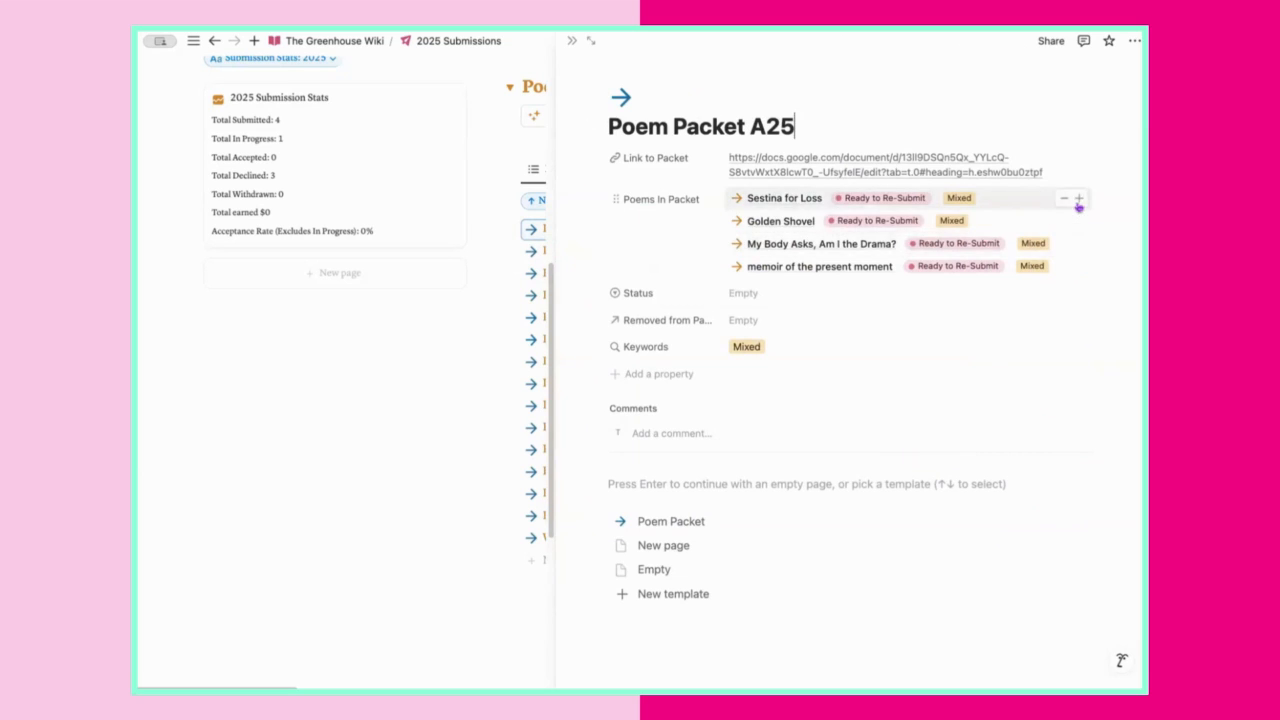
{"action": "left_click", "coordinate": [1079, 198]}
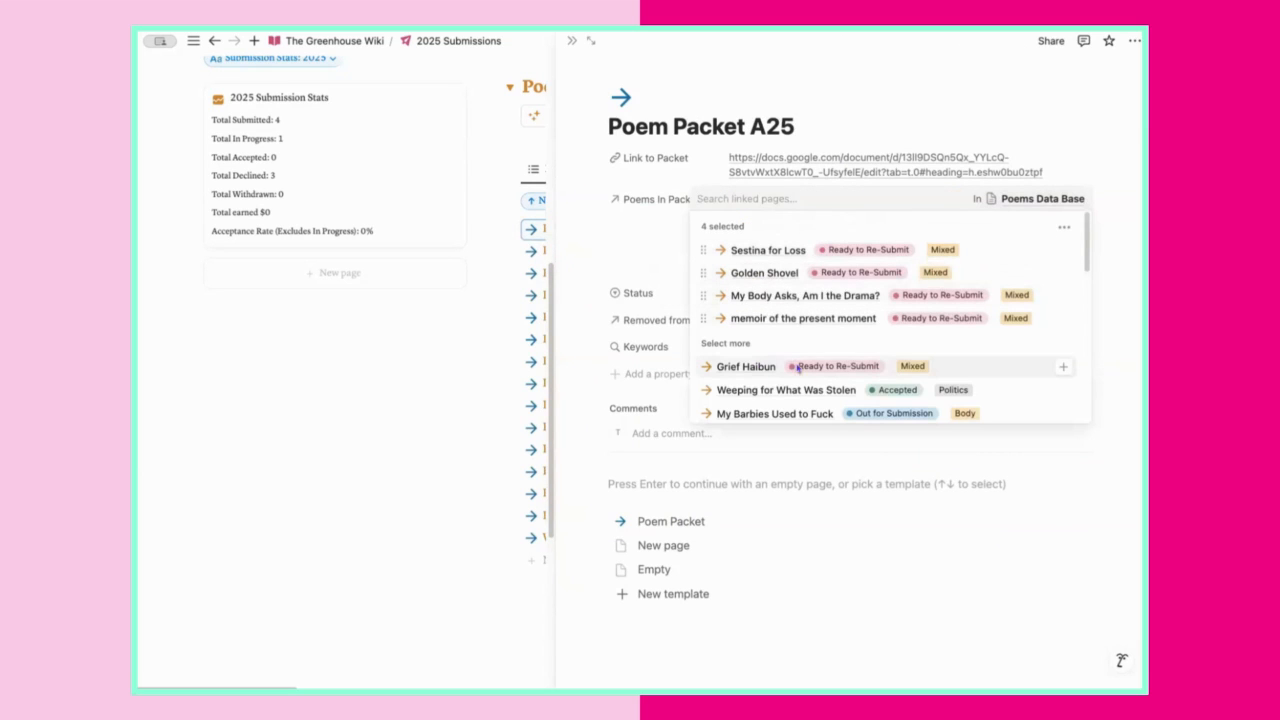
{"action": "left_click", "coordinate": [1064, 366]}
{"action": "left_click", "coordinate": [877, 107]}
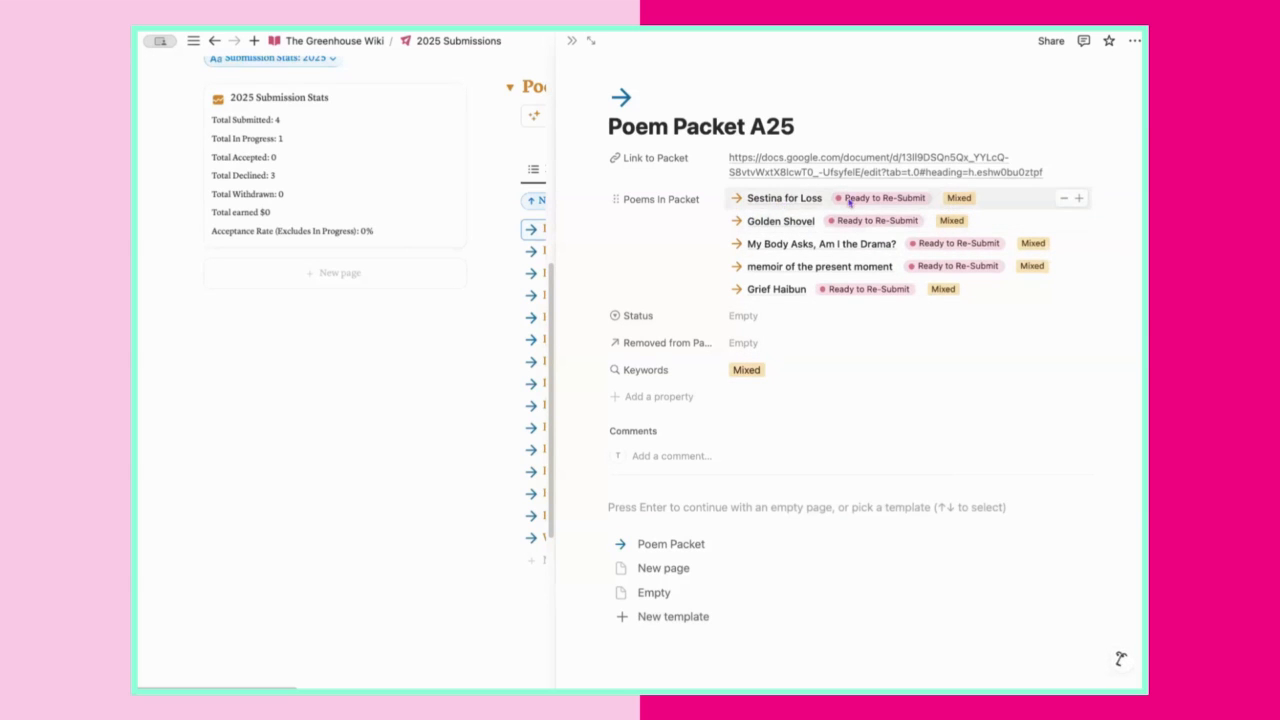
Add the keywords Mother and Form to the poem Sestina for Loss from Poem Packet A25, and close its page.
{"action": "left_click", "coordinate": [784, 198]}
{"action": "left_click", "coordinate": [950, 160]}
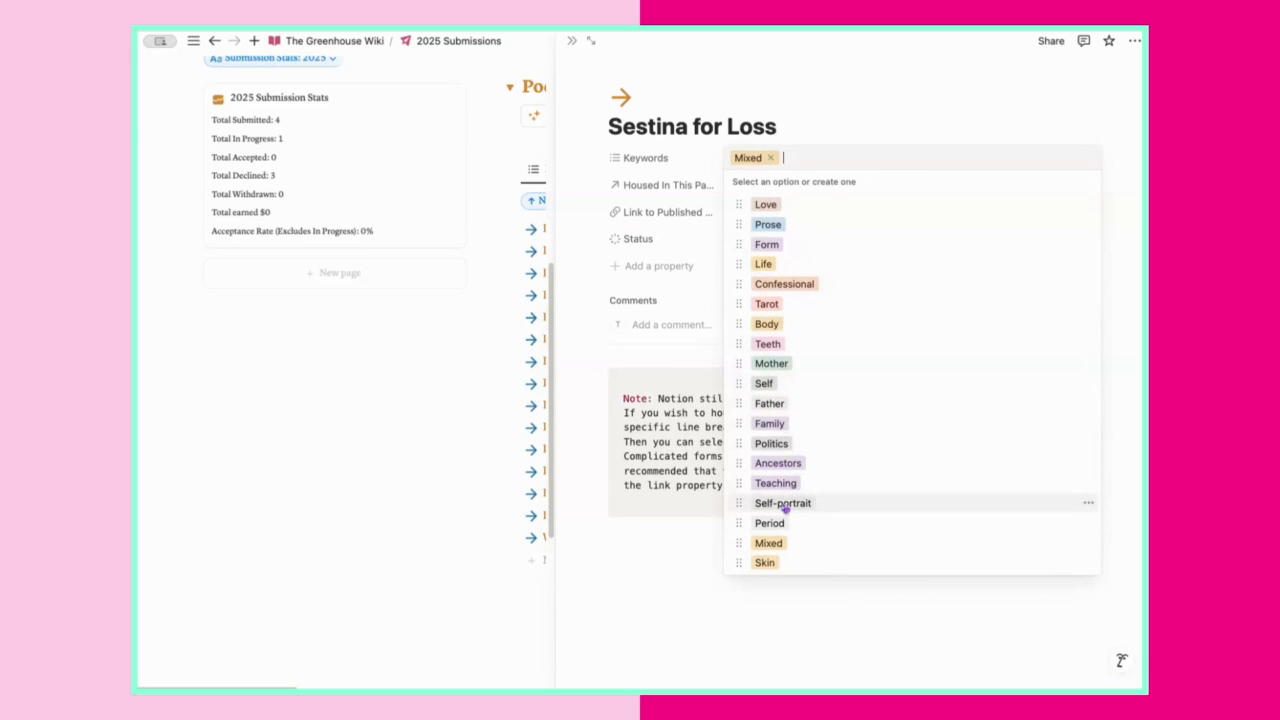
{"action": "left_click", "coordinate": [790, 364]}
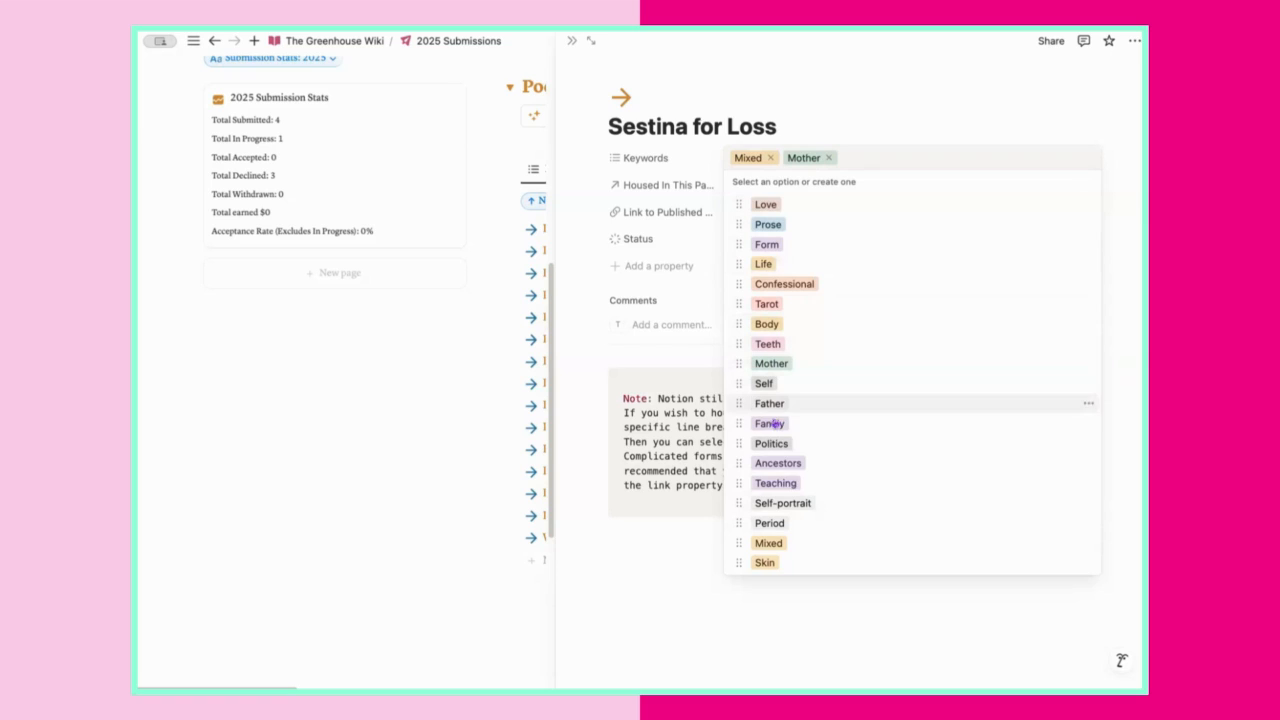
{"action": "left_click", "coordinate": [812, 244]}
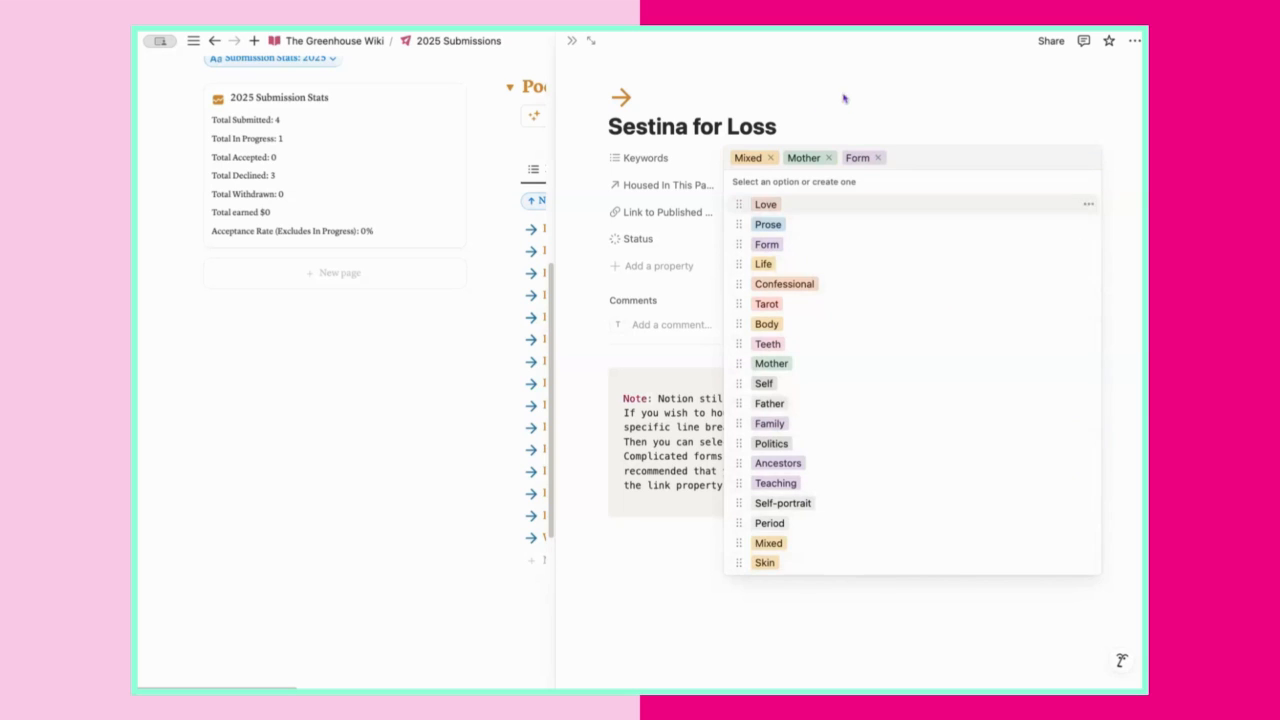
{"action": "left_click", "coordinate": [811, 81]}
{"action": "left_click", "coordinate": [572, 41]}
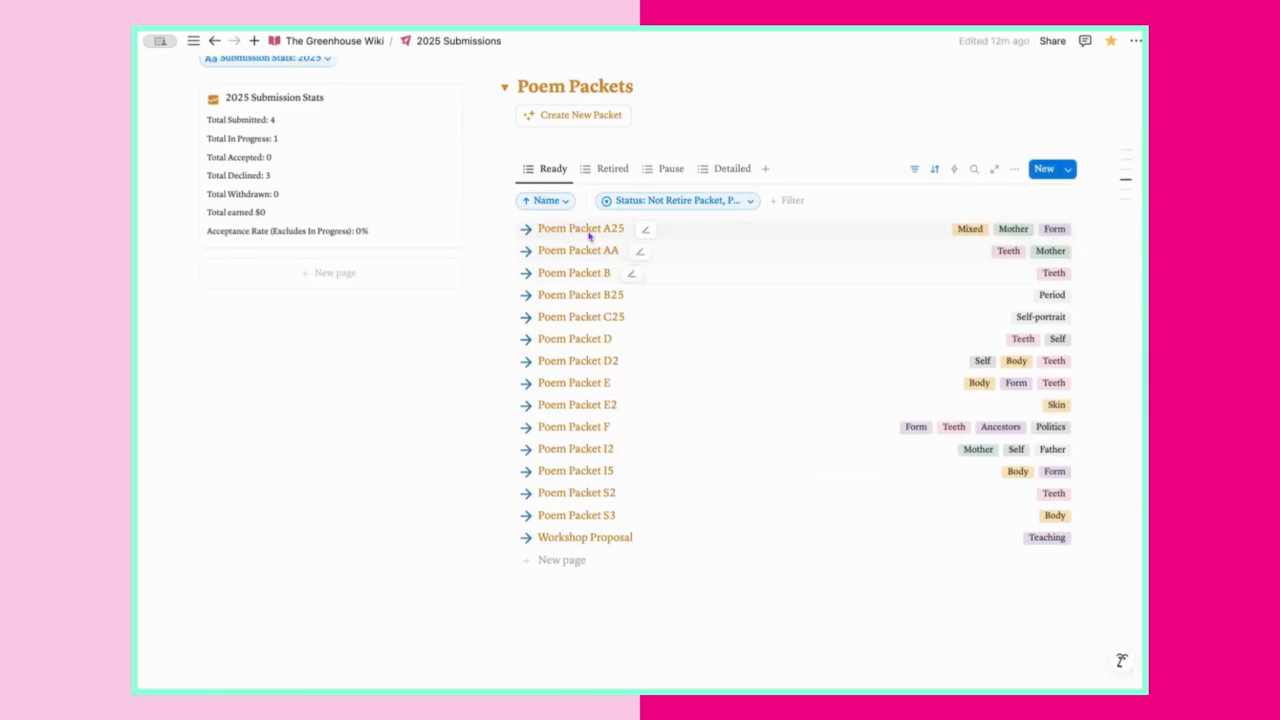
Add the keywords Form and Politics to the poem Golden Shovel from Poem Packet A25, and close its page.
{"action": "left_click", "coordinate": [868, 228]}
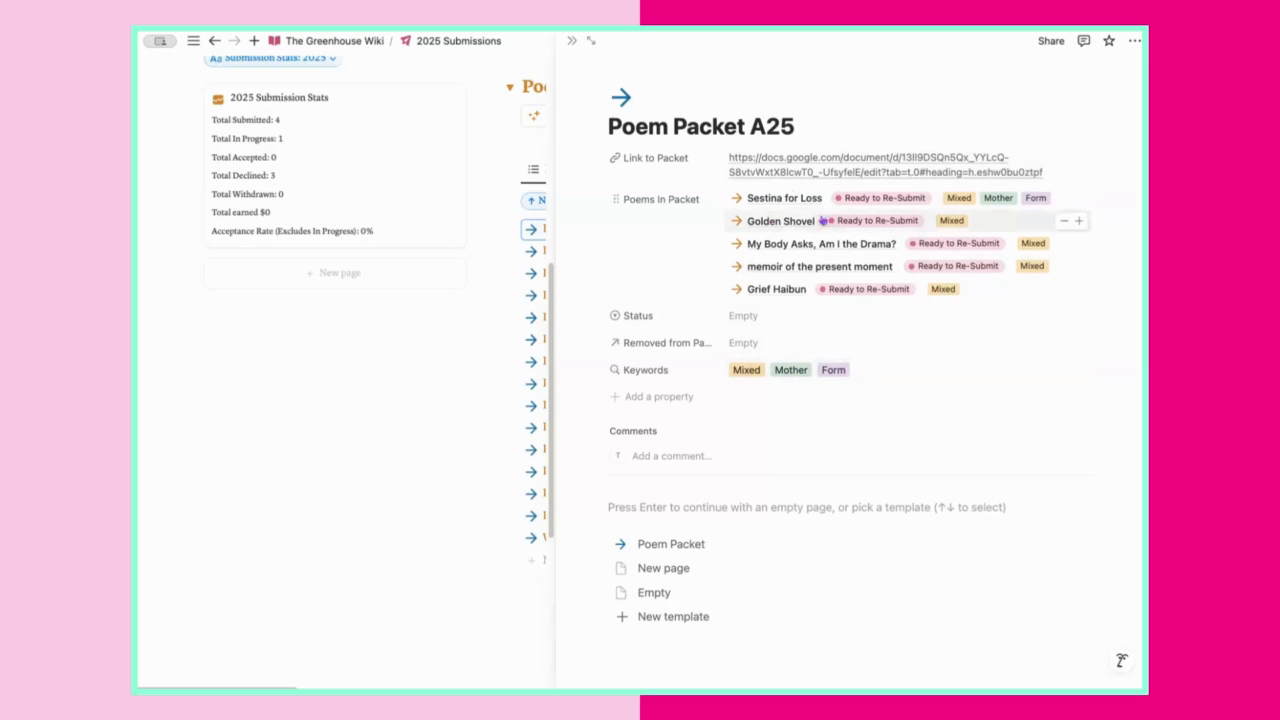
{"action": "left_click", "coordinate": [775, 222]}
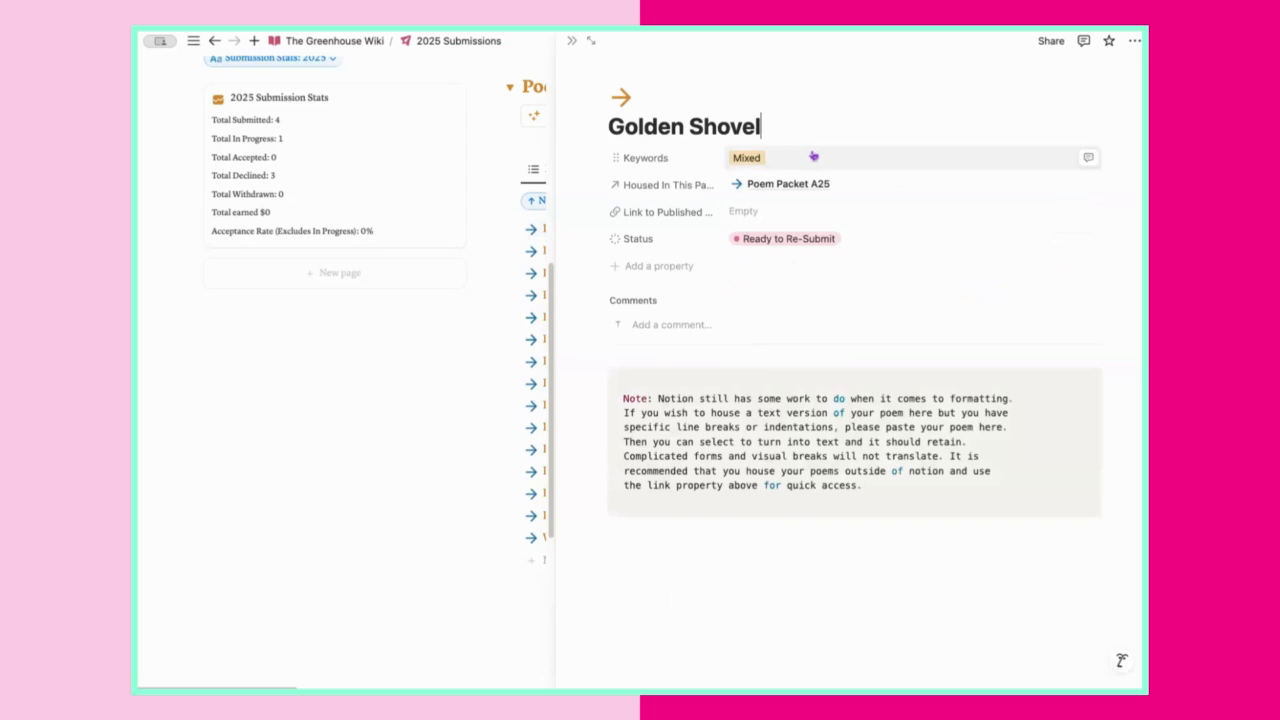
{"action": "left_click", "coordinate": [811, 158]}
{"action": "left_click", "coordinate": [800, 244]}
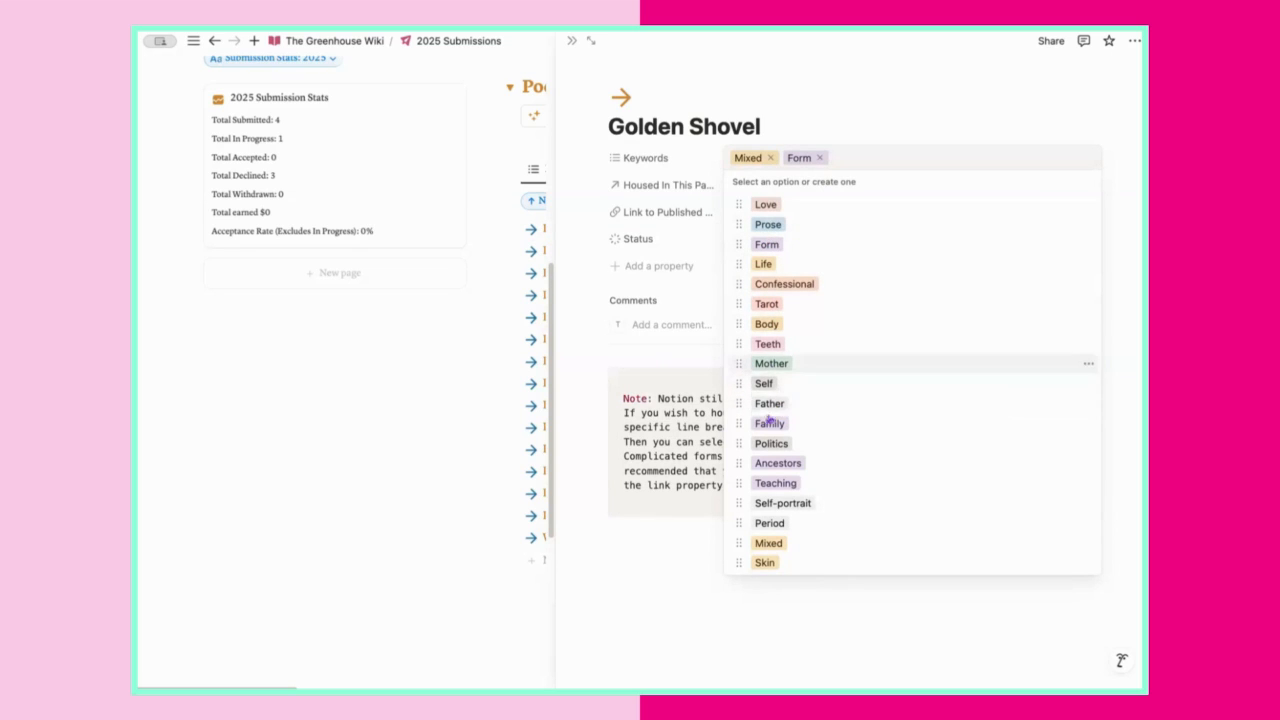
{"action": "left_click", "coordinate": [775, 447]}
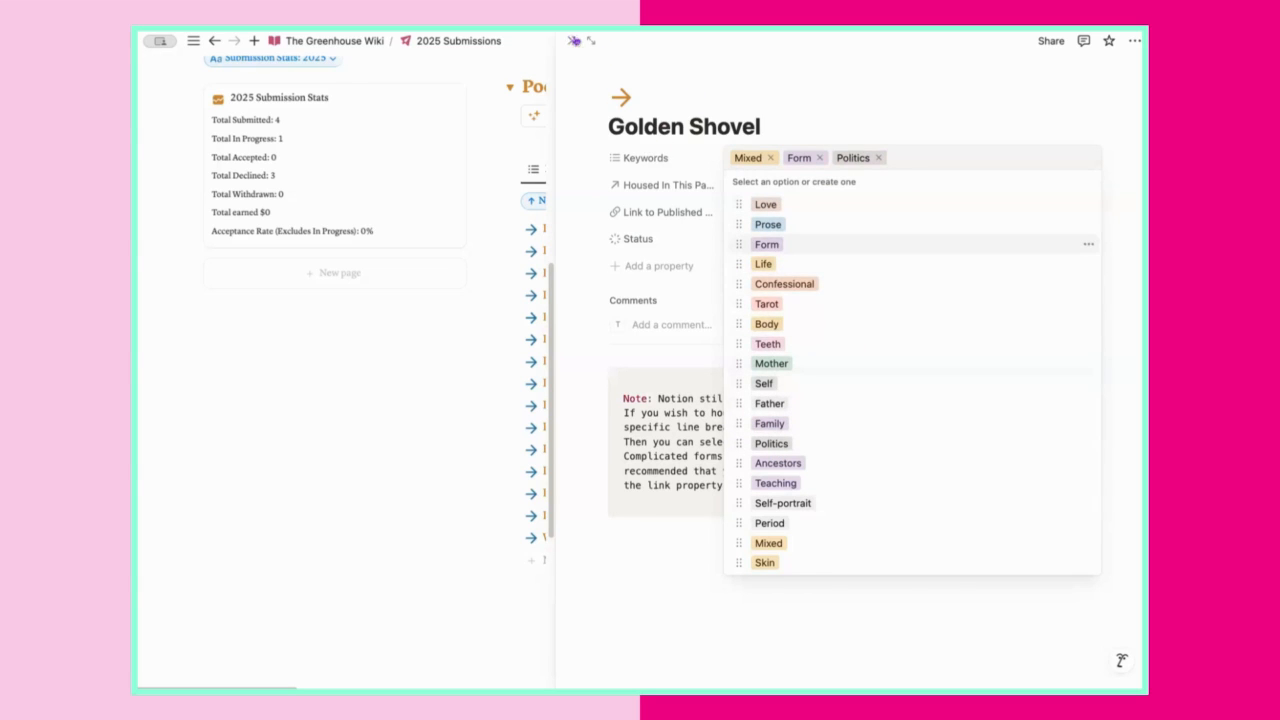
{"action": "left_click", "coordinate": [574, 40]}
{"action": "key", "text": "Escape"}
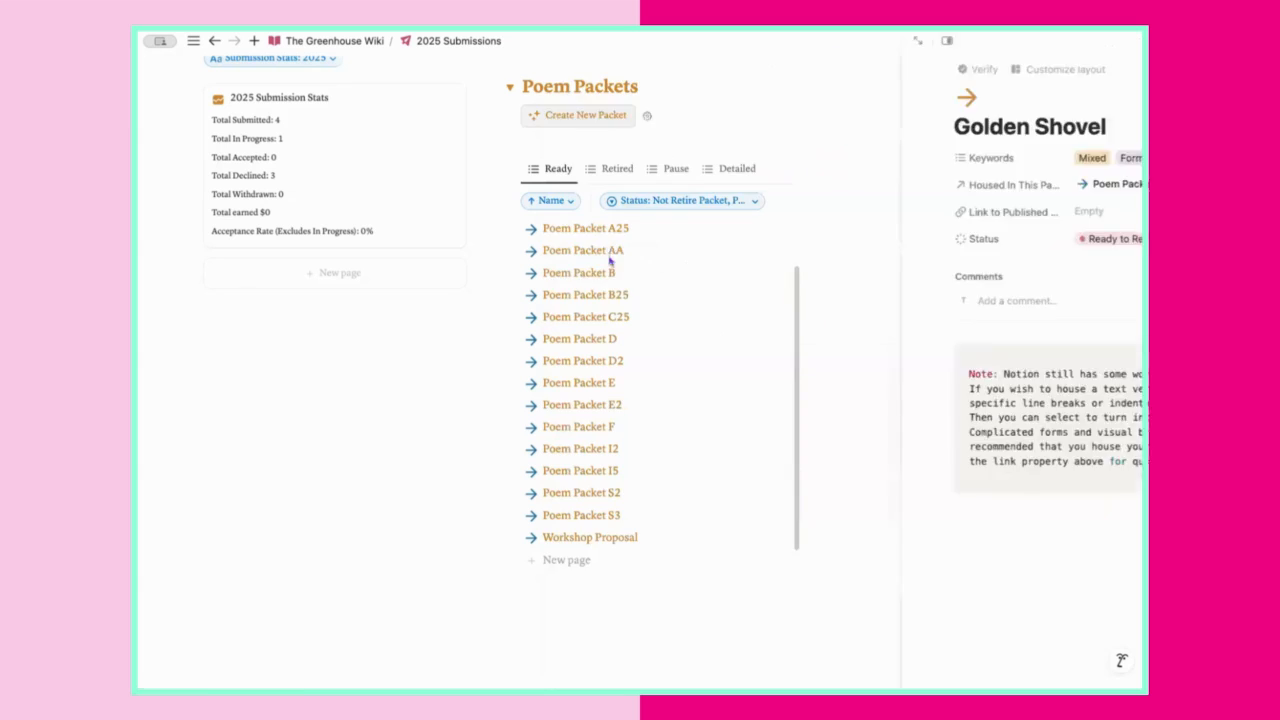
Reopen Poem Packet A25 to review its Keywords and available Status options, and close the page without choosing a status.
{"action": "left_click", "coordinate": [622, 229]}
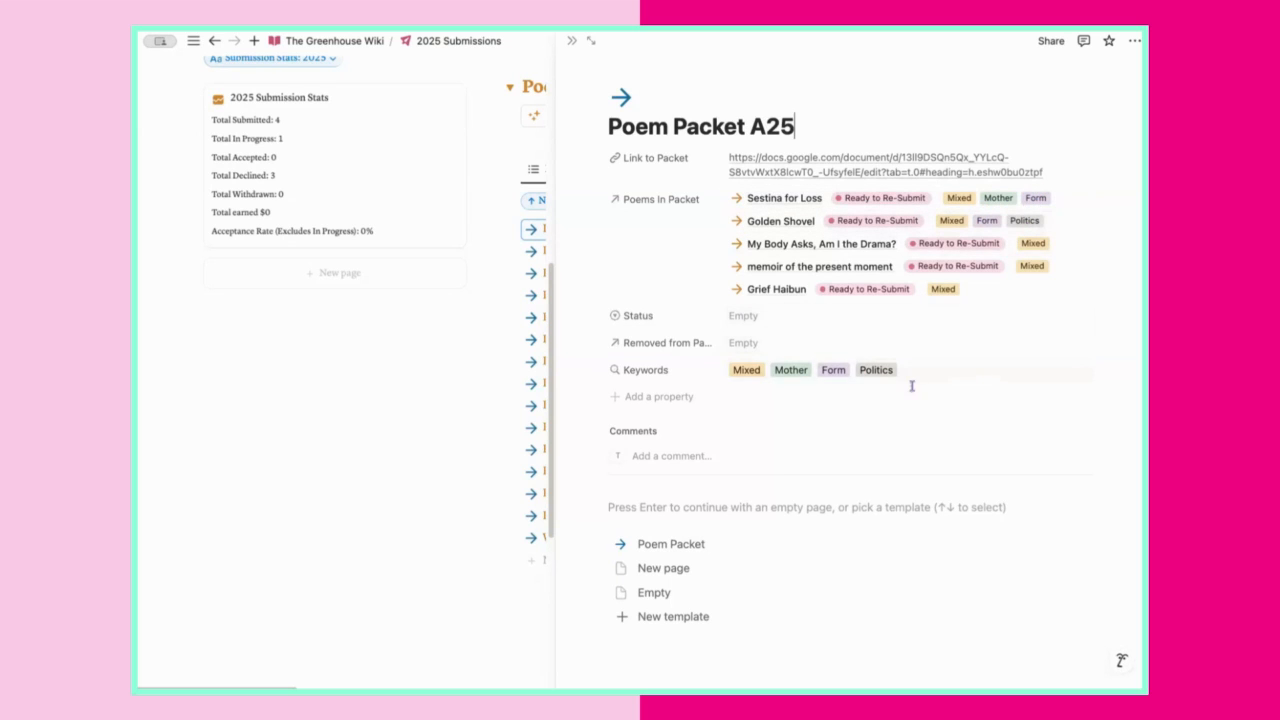
{"action": "left_click", "coordinate": [766, 320]}
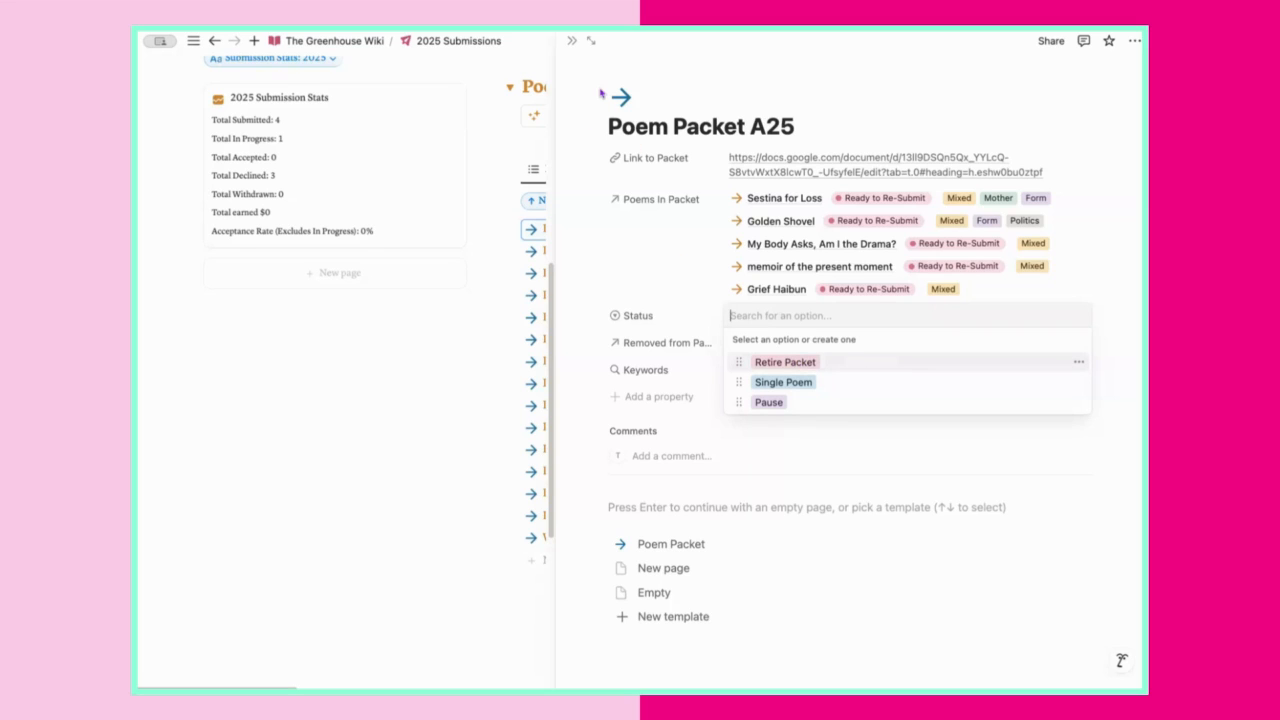
{"action": "left_click", "coordinate": [572, 42]}
{"action": "left_click", "coordinate": [573, 41]}
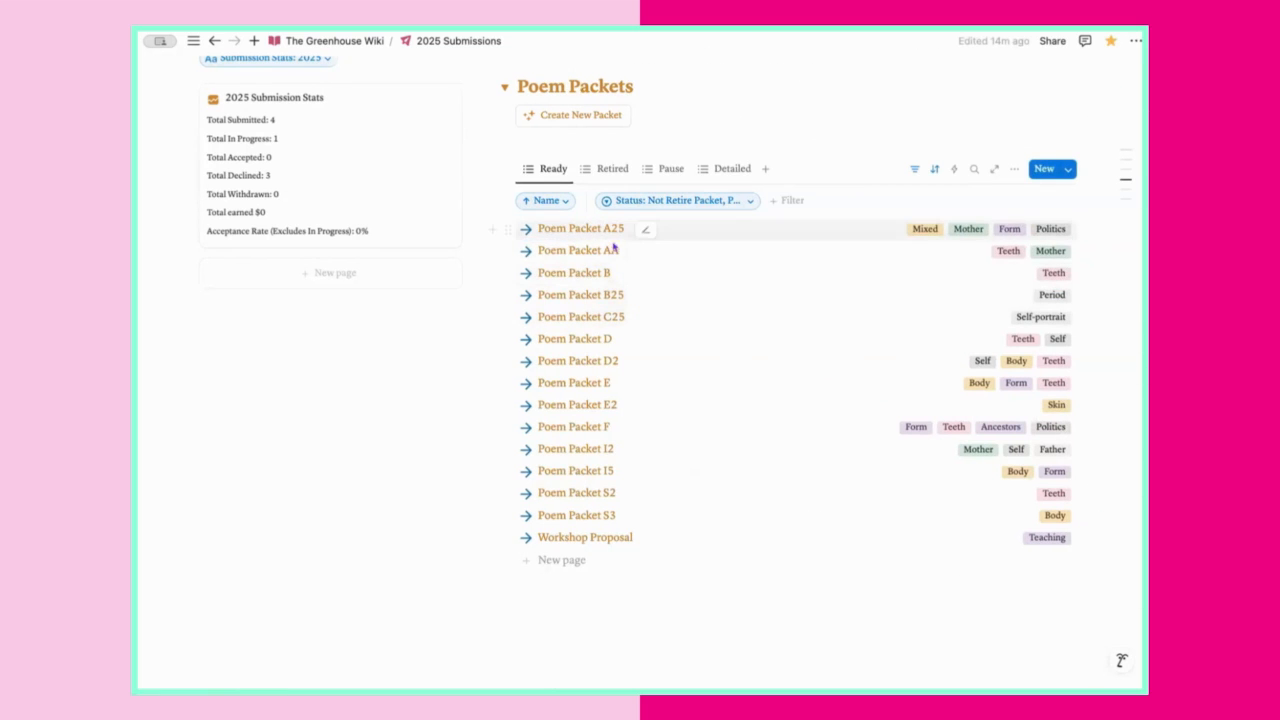
Review the Retired, Pause and Detailed views of Poem Packets, and return to the Ready view with its filter bar hidden.
{"action": "left_click", "coordinate": [604, 170]}
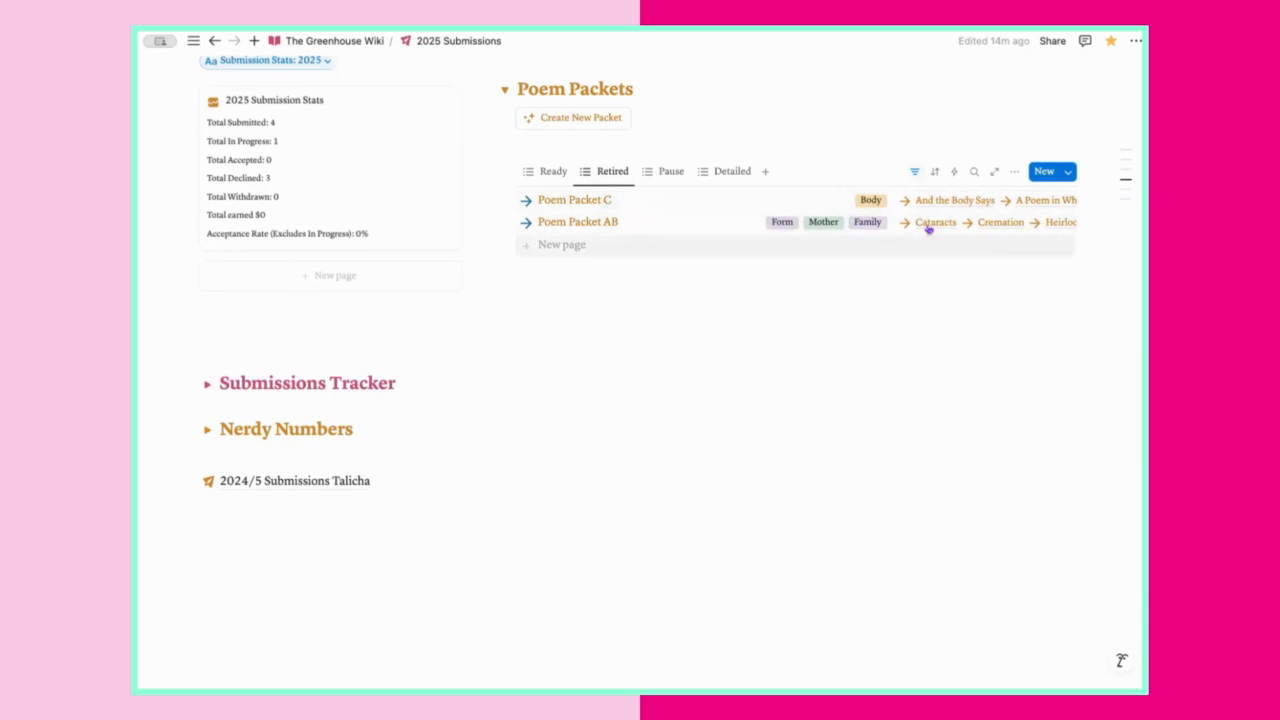
{"action": "left_click", "coordinate": [668, 173]}
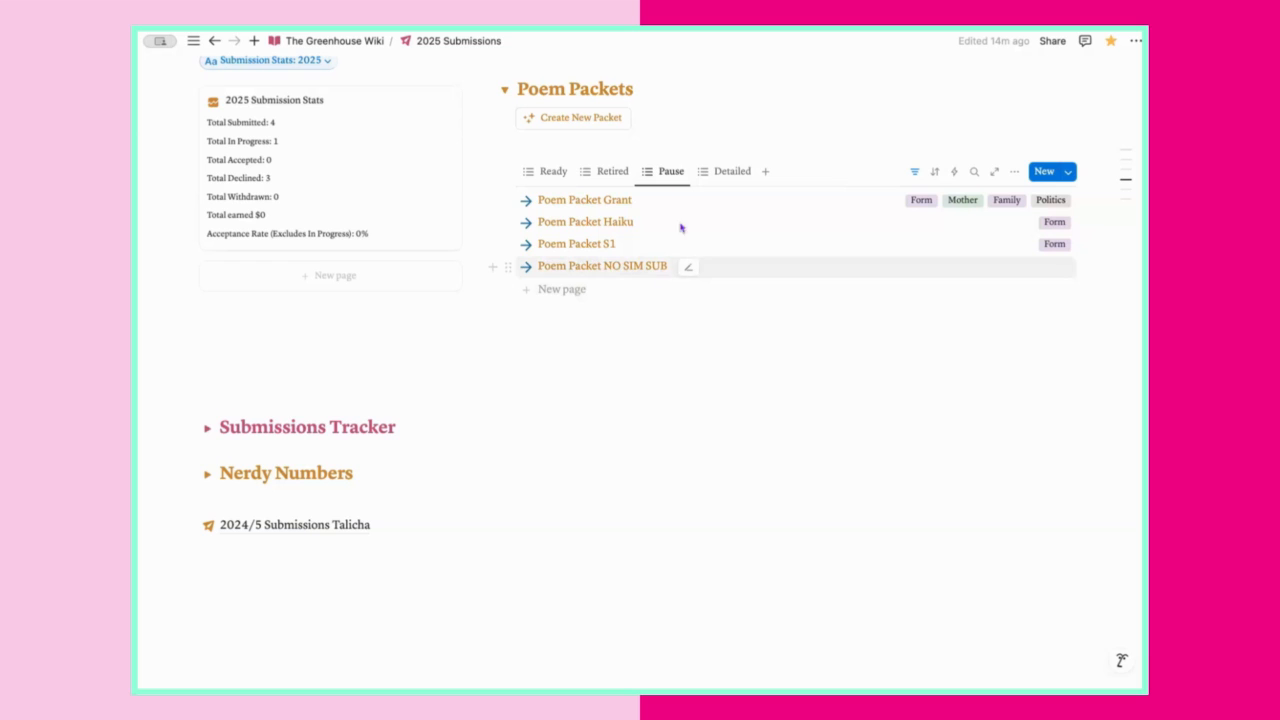
{"action": "left_click", "coordinate": [731, 172]}
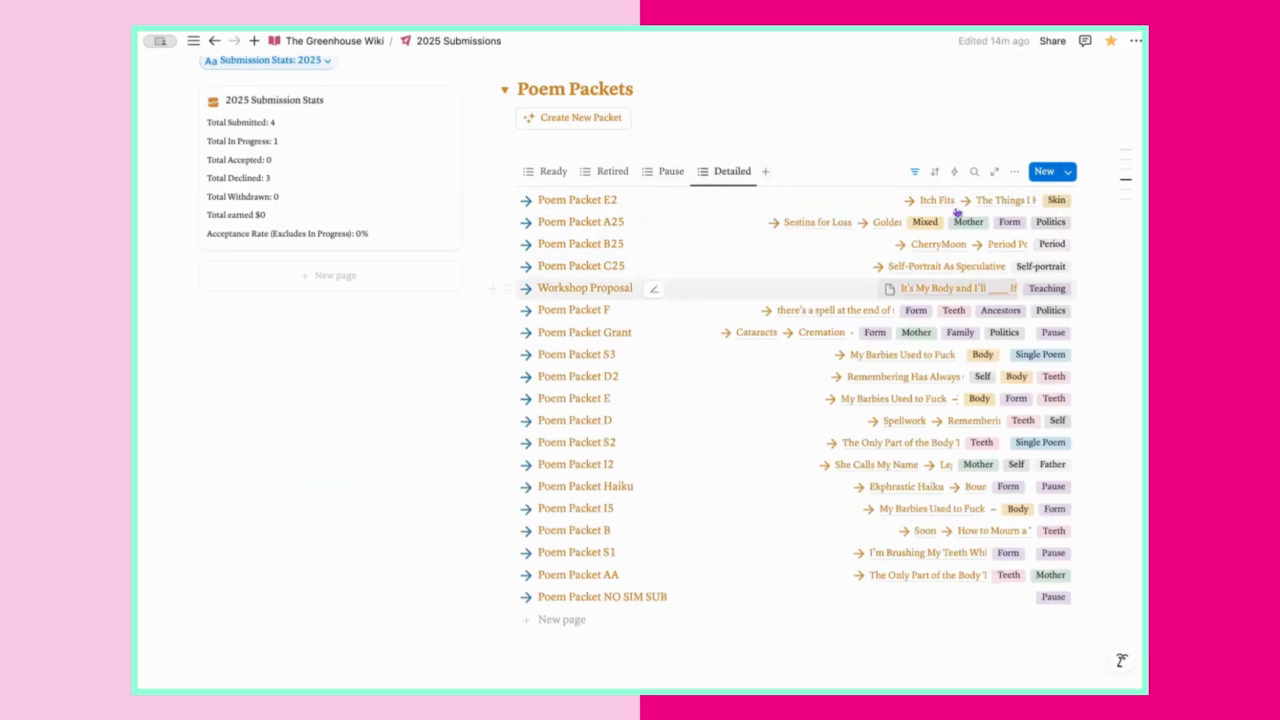
{"action": "scroll", "coordinate": [903, 430], "scroll_direction": "down", "scroll_amount": 1}
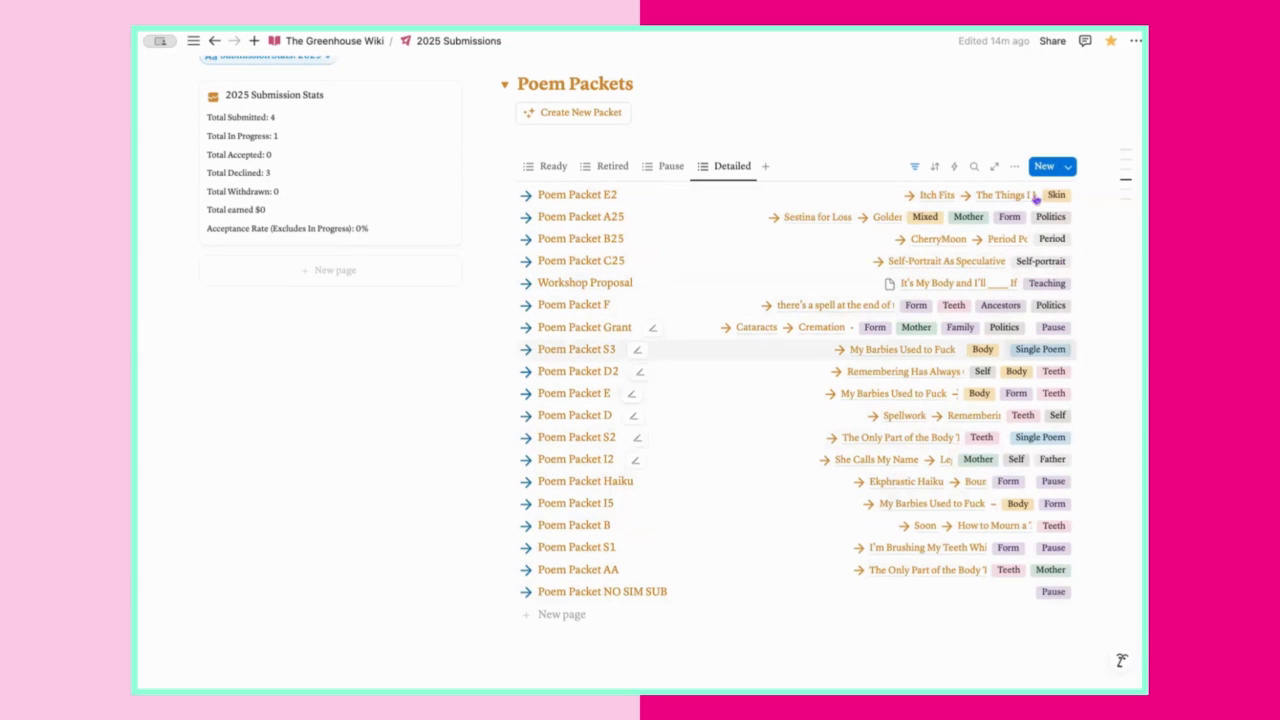
{"action": "left_click", "coordinate": [552, 167]}
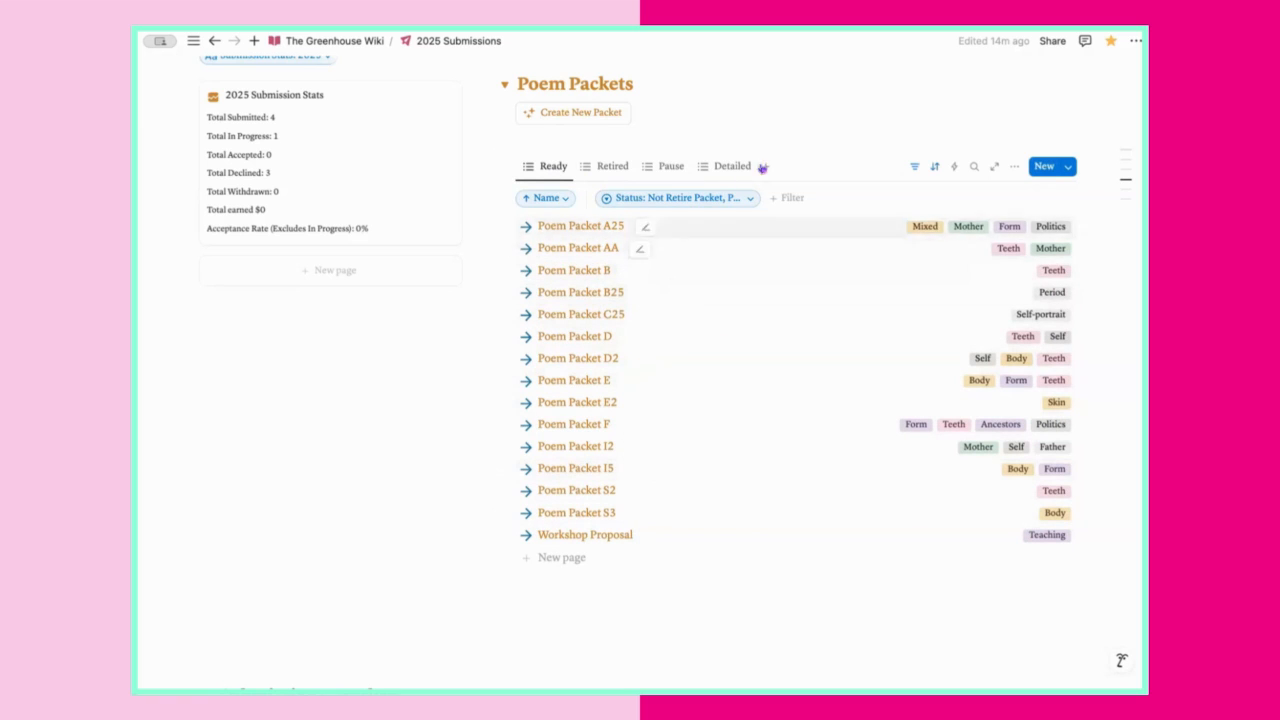
{"action": "left_click", "coordinate": [914, 166]}
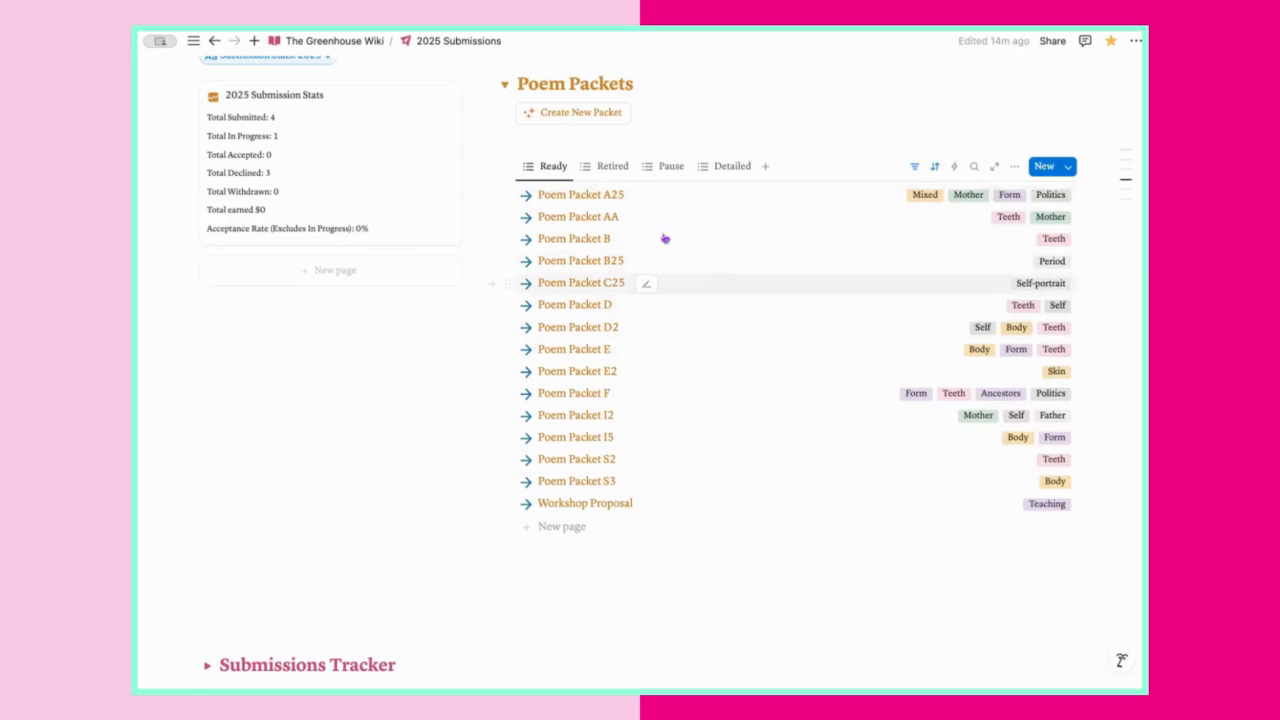
Collapse the Poem Packets section and expand the Submissions Tracker to show its Current Month view.
{"action": "left_click", "coordinate": [504, 84]}
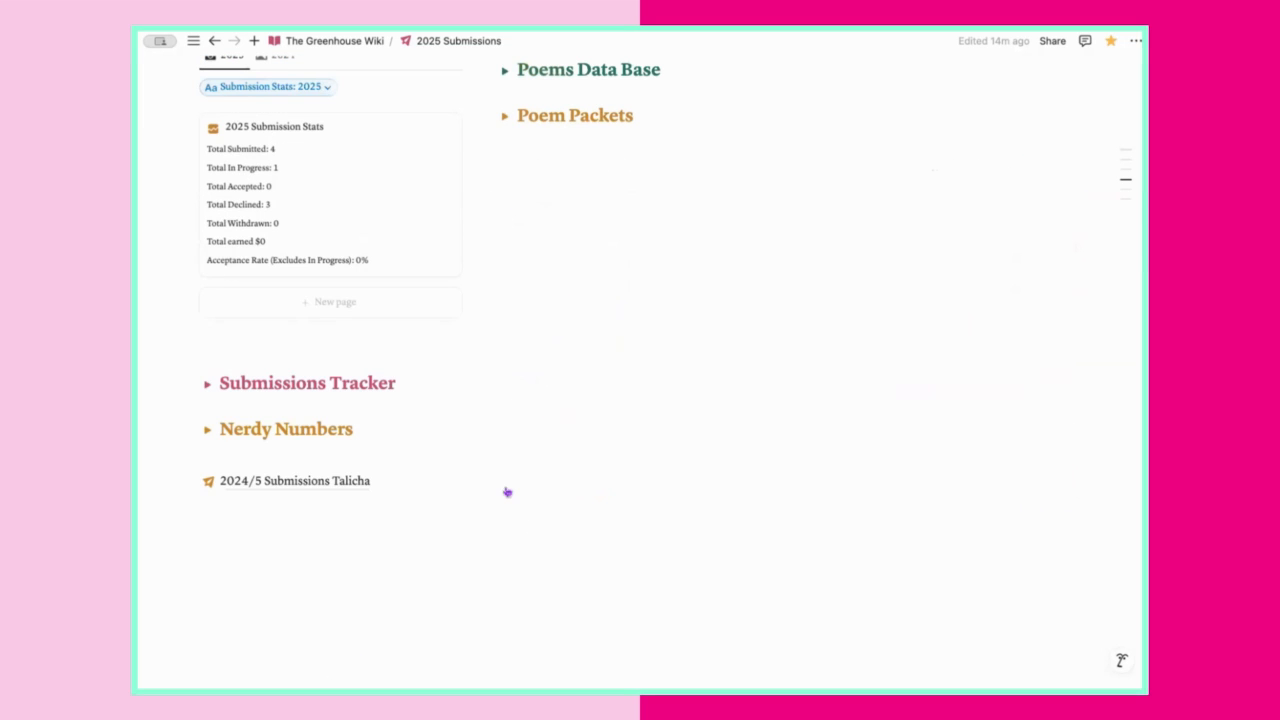
{"action": "left_click", "coordinate": [207, 384]}
{"action": "scroll", "coordinate": [563, 372], "scroll_direction": "down", "scroll_amount": 1}
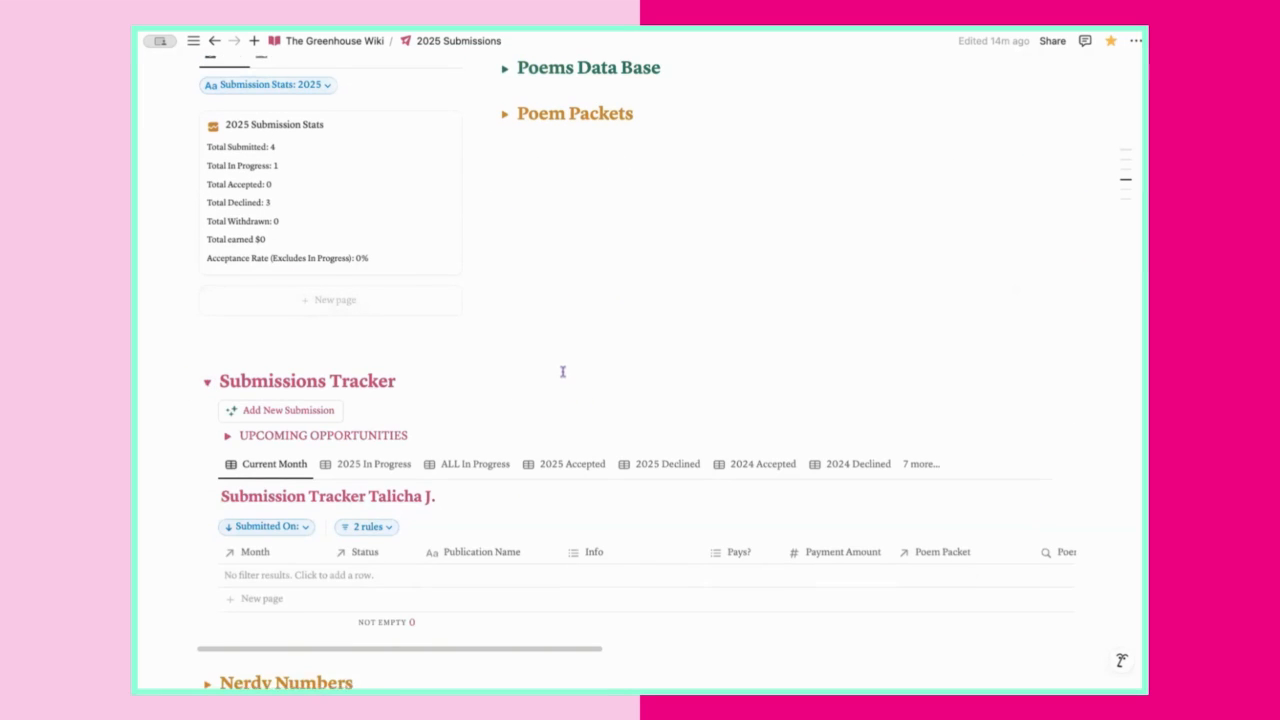
{"action": "scroll", "coordinate": [522, 380], "scroll_direction": "down", "scroll_amount": 3}
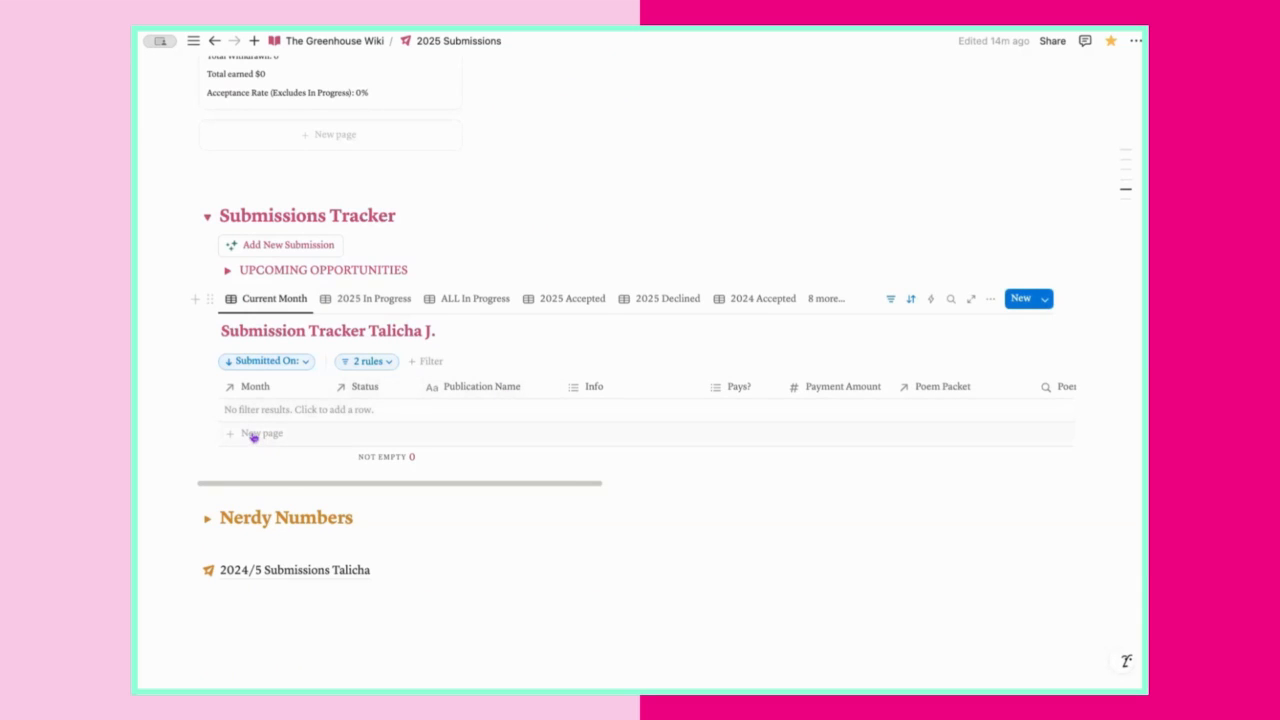
Add a new submission to the tracker's Current Month view and check the totals in 2025 Submission Stats.
{"action": "left_click", "coordinate": [255, 437]}
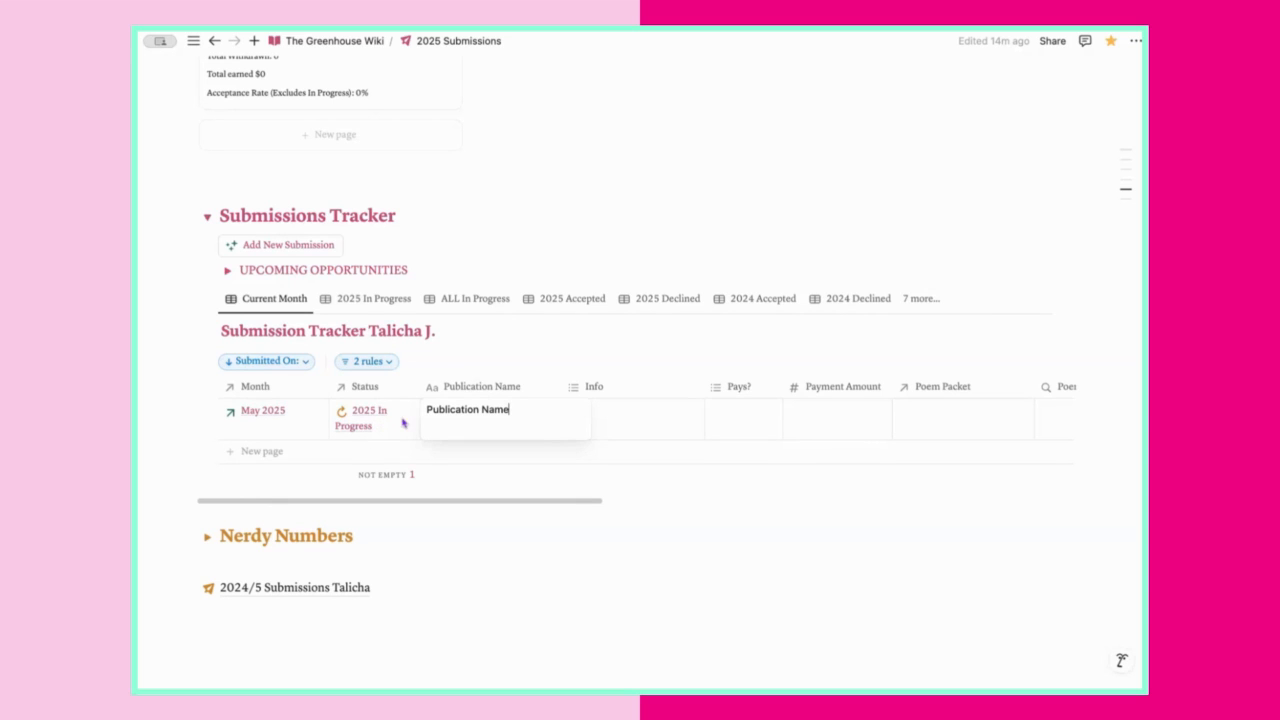
{"action": "key", "text": "Escape"}
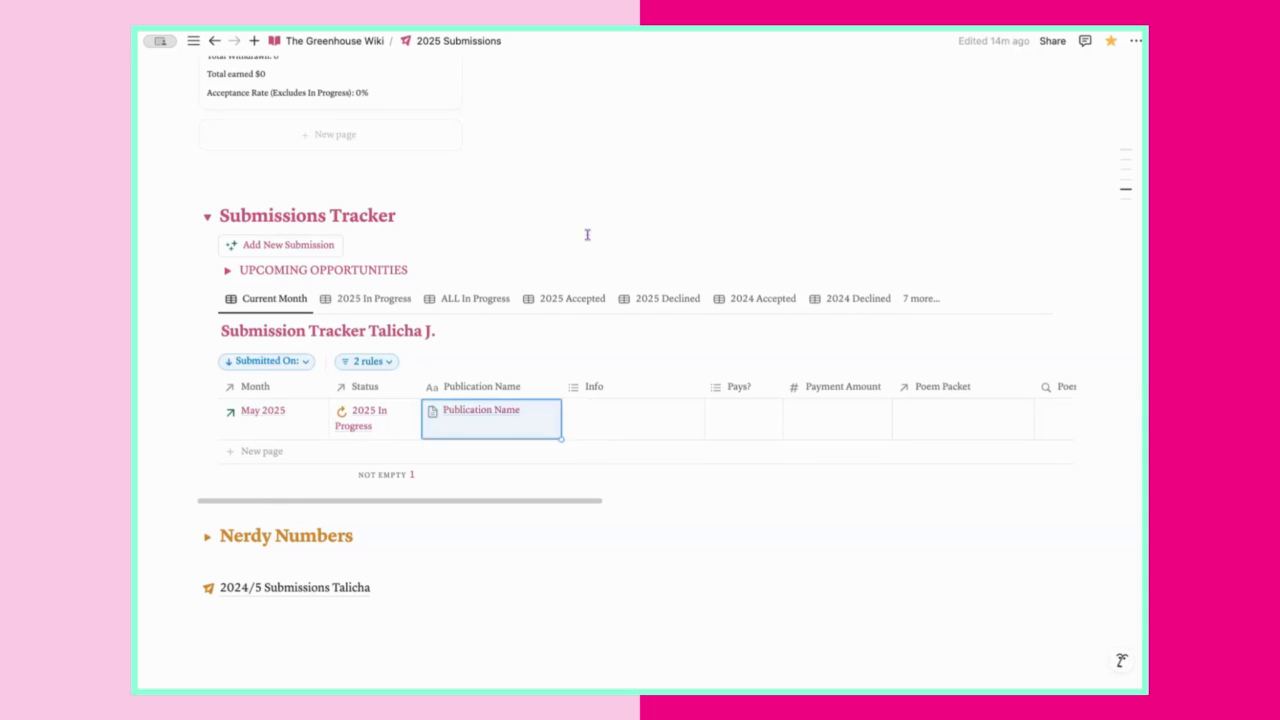
{"action": "scroll", "coordinate": [586, 234], "scroll_direction": "up", "scroll_amount": 3}
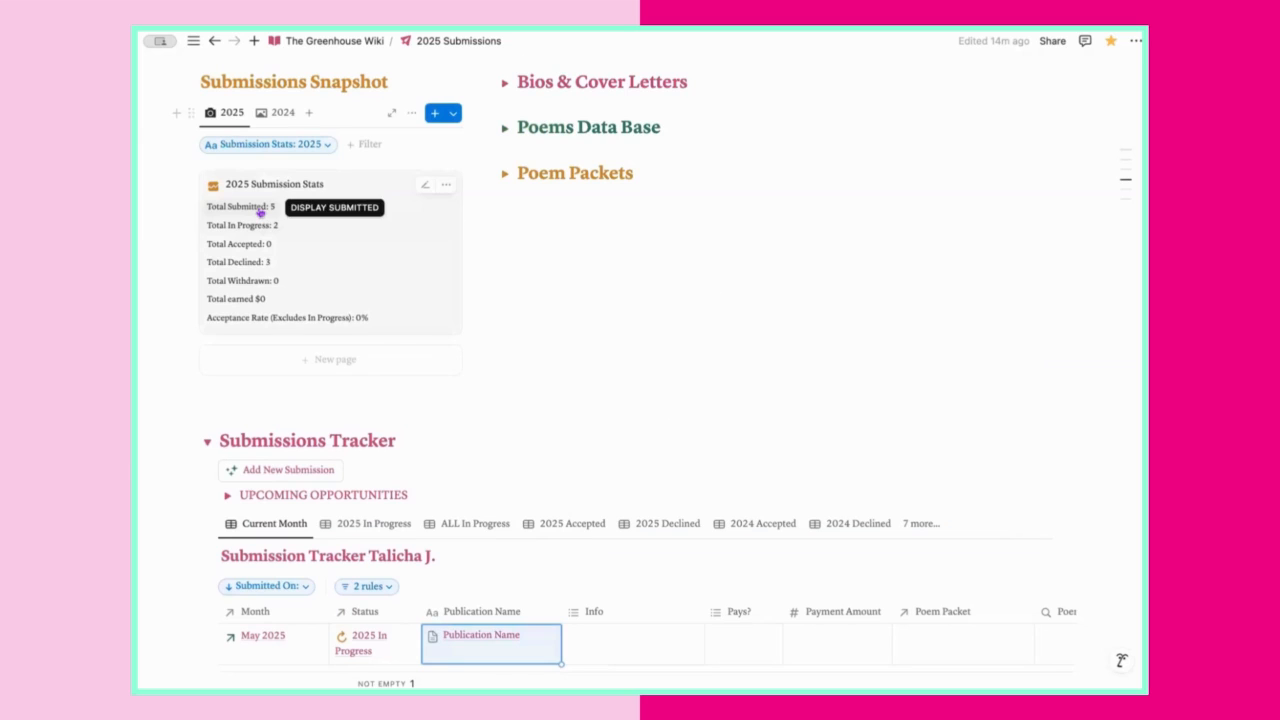
{"action": "scroll", "coordinate": [620, 410], "scroll_direction": "down", "scroll_amount": 2}
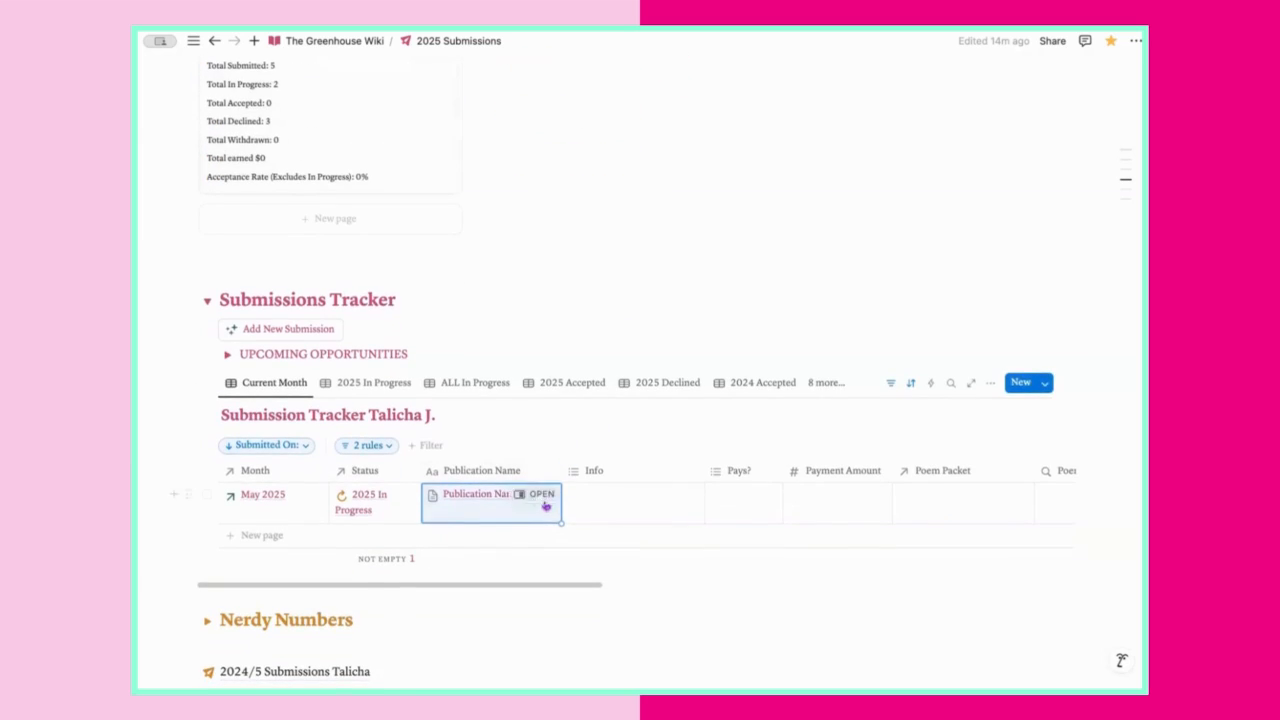
Set the Publication Name of the new May 2025 submission to Fake Journal.
{"action": "left_click", "coordinate": [498, 514]}
{"action": "triple_click", "coordinate": [510, 493]}
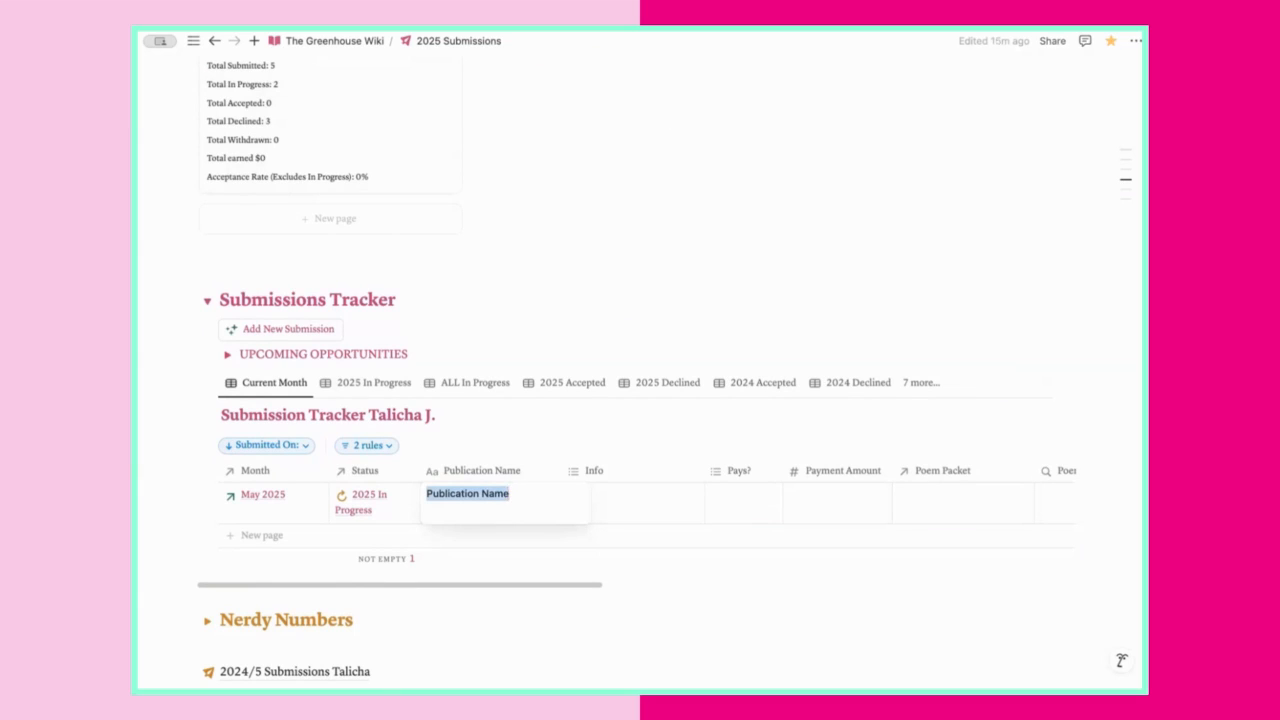
{"action": "type", "text": "Fake Journal"}
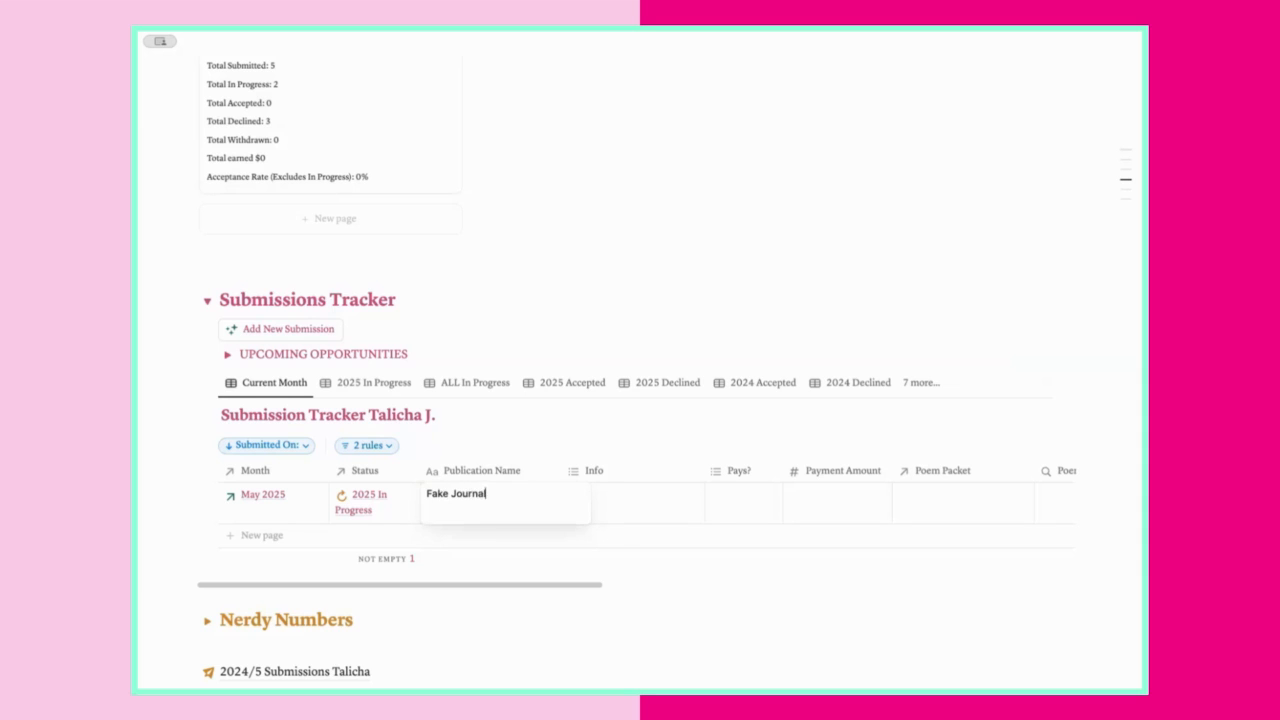
{"action": "key", "text": "Tab"}
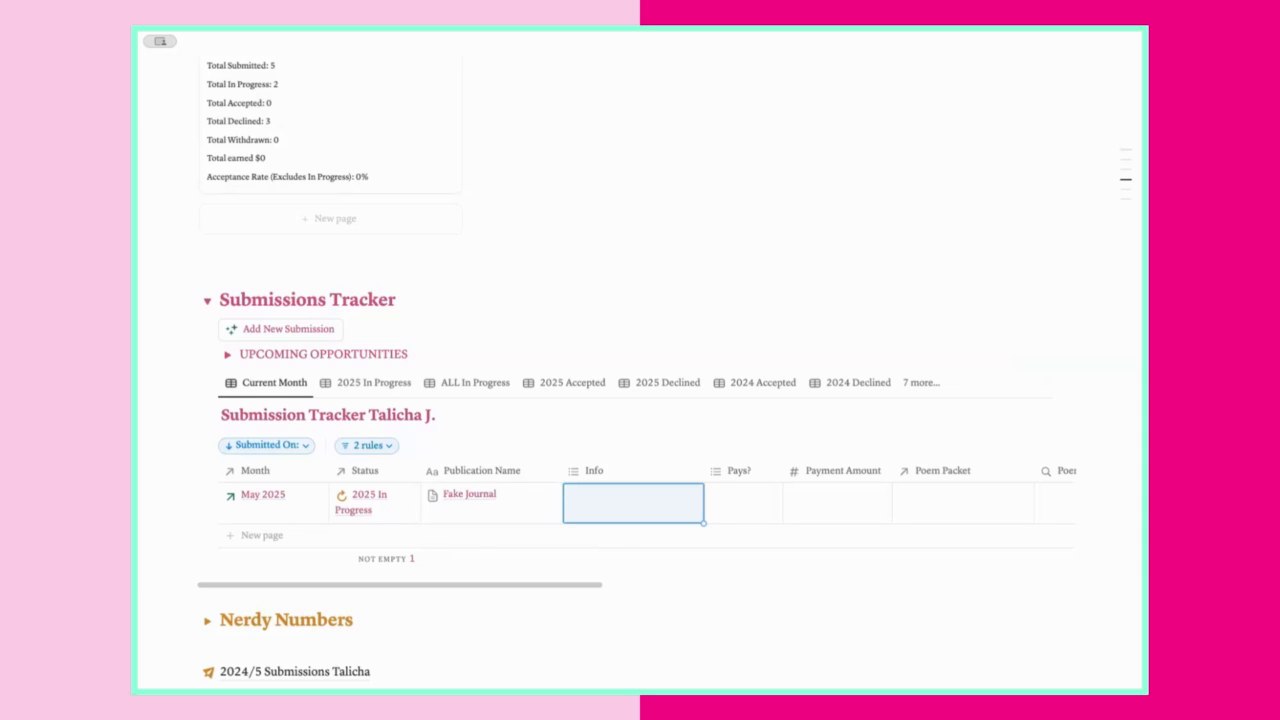
Tag the Info property of the Fake Journal submission with Print, Submittable and Quick Response.
{"action": "left_click", "coordinate": [585, 500]}
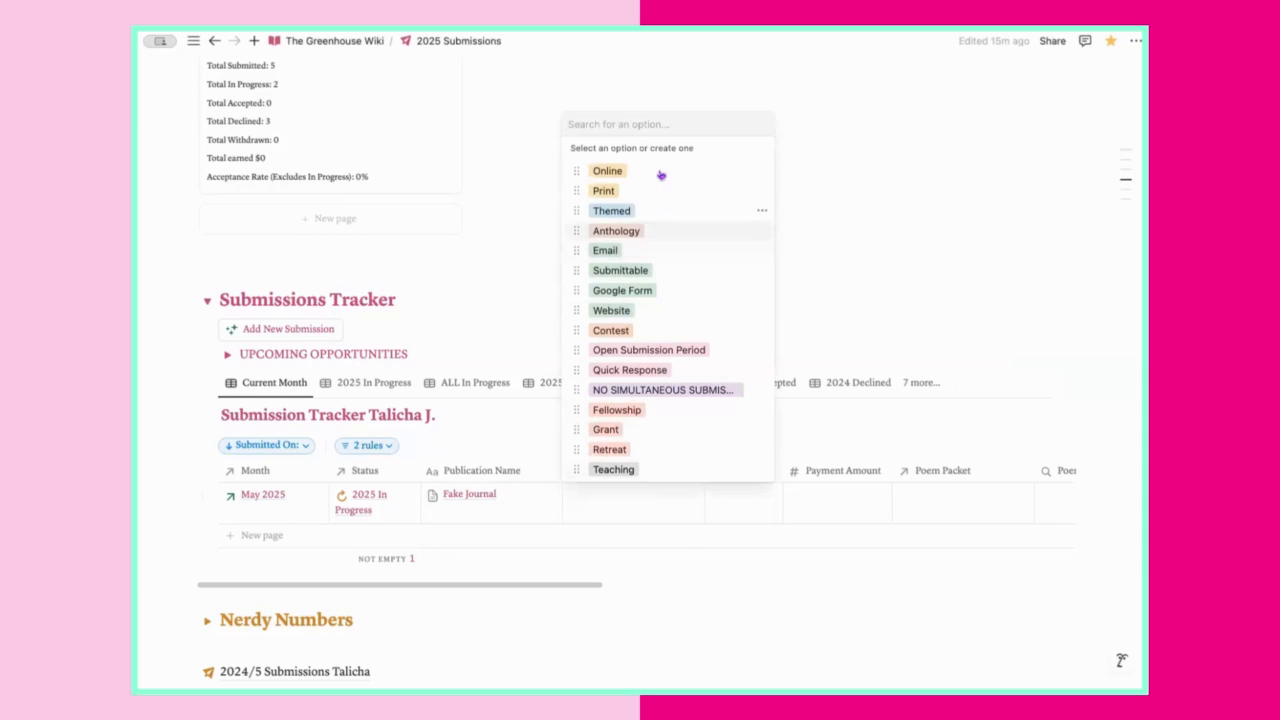
{"action": "left_click", "coordinate": [611, 190]}
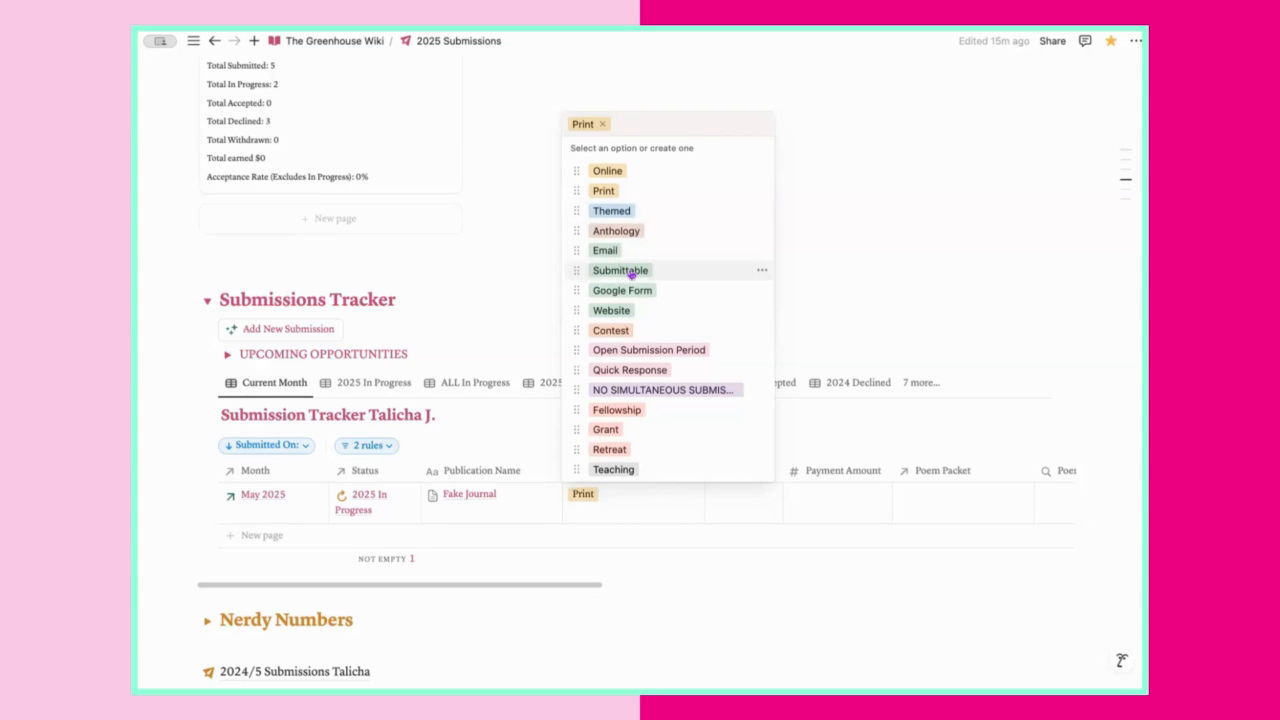
{"action": "left_click", "coordinate": [632, 273]}
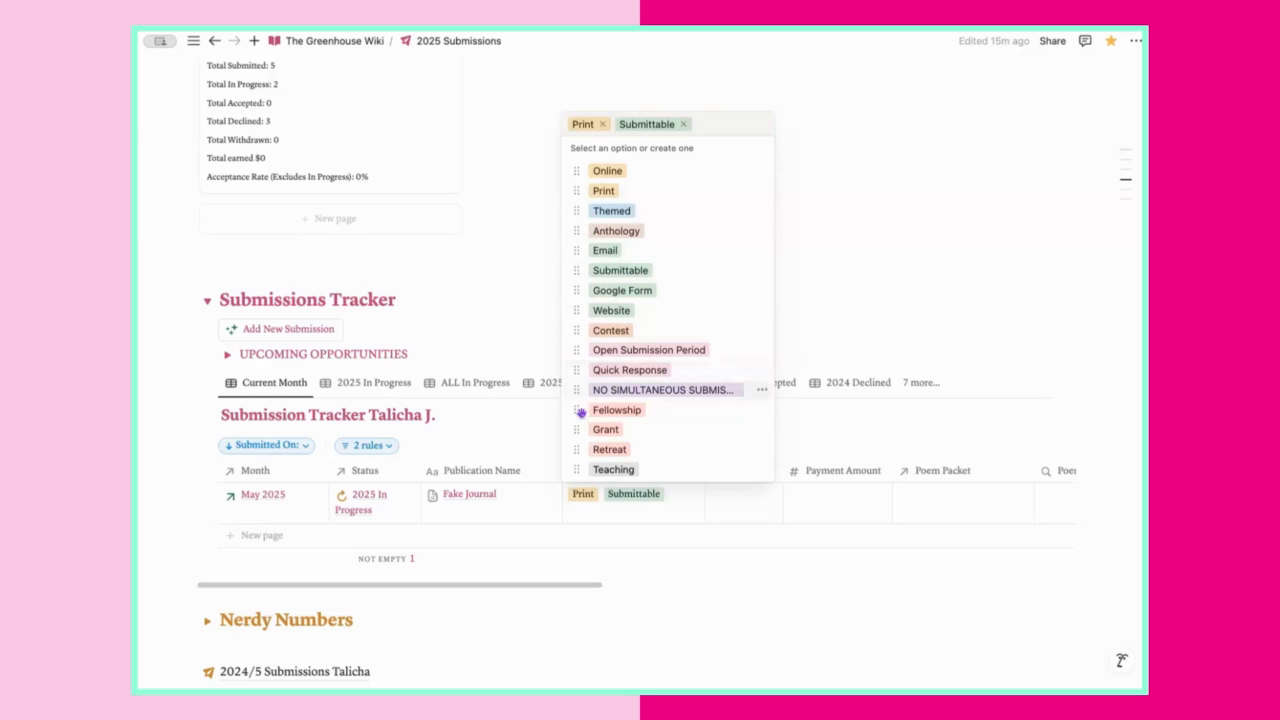
{"action": "left_click", "coordinate": [641, 372]}
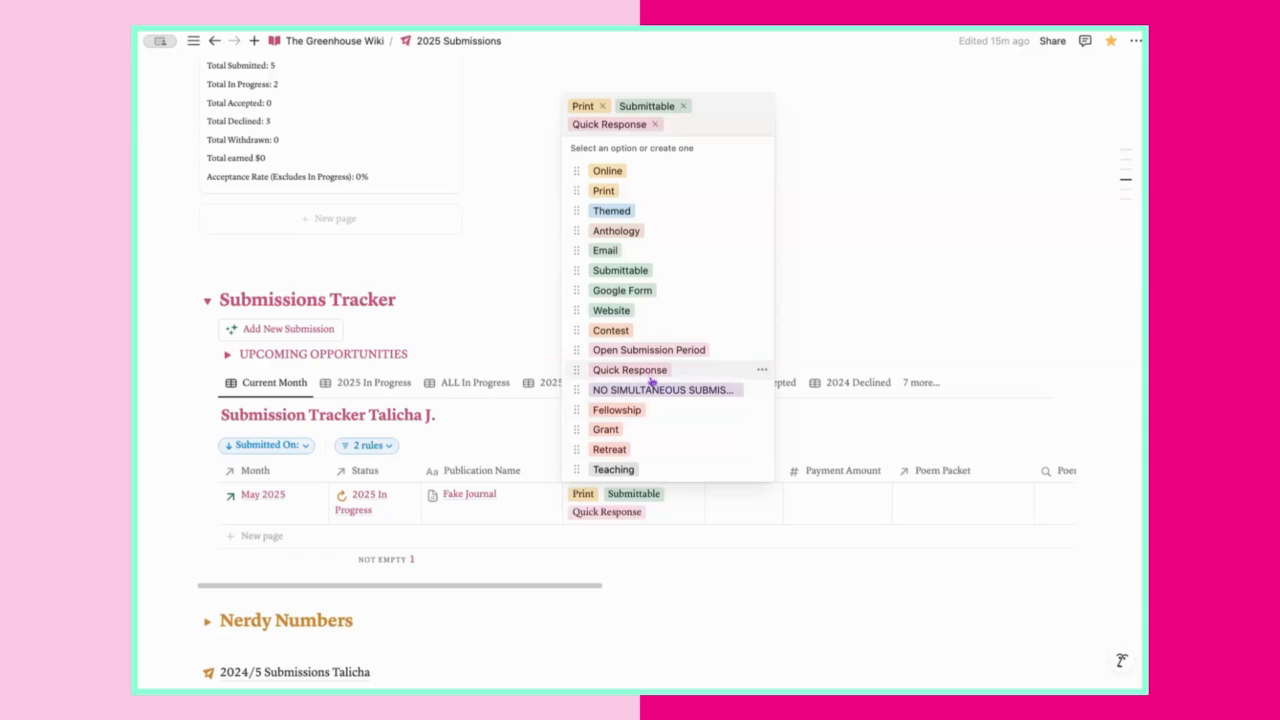
{"action": "left_click", "coordinate": [831, 311]}
For Fake Journal, set Pays? to Yes and Offers Contributors Copy, and set the Payment Amount to $50.
{"action": "left_click", "coordinate": [757, 499]}
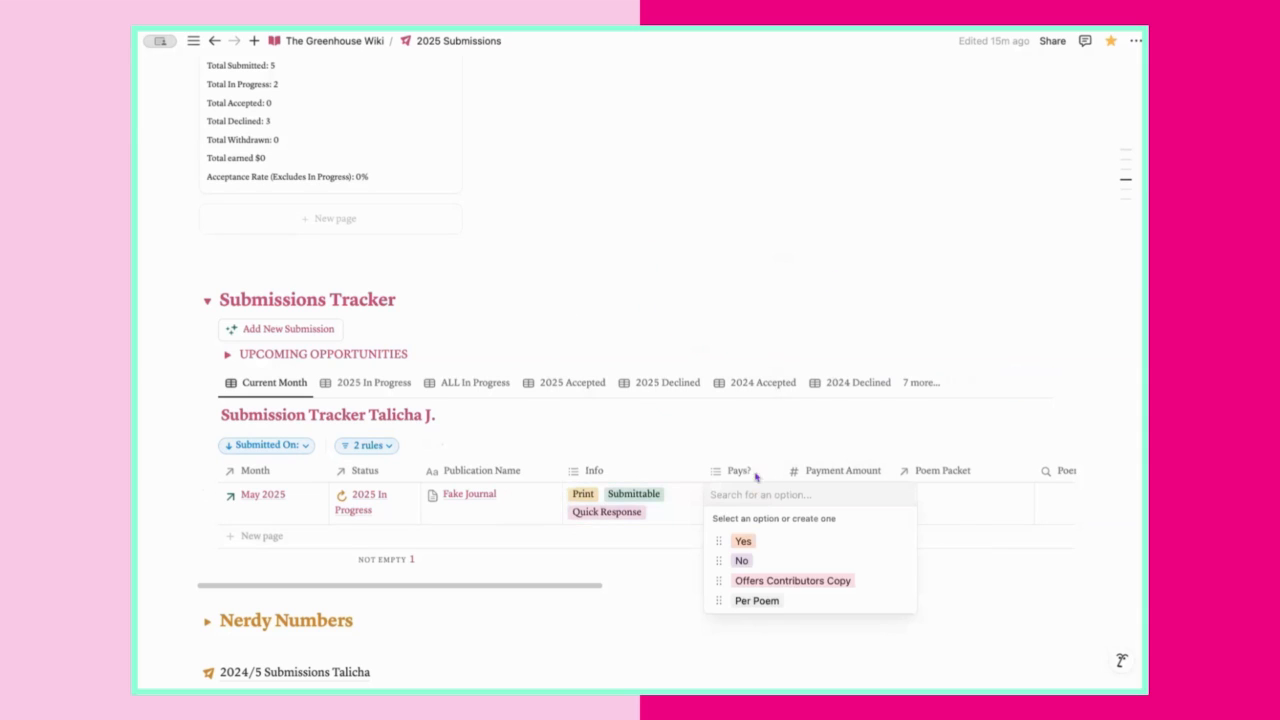
{"action": "left_click", "coordinate": [741, 543]}
{"action": "left_click", "coordinate": [800, 581]}
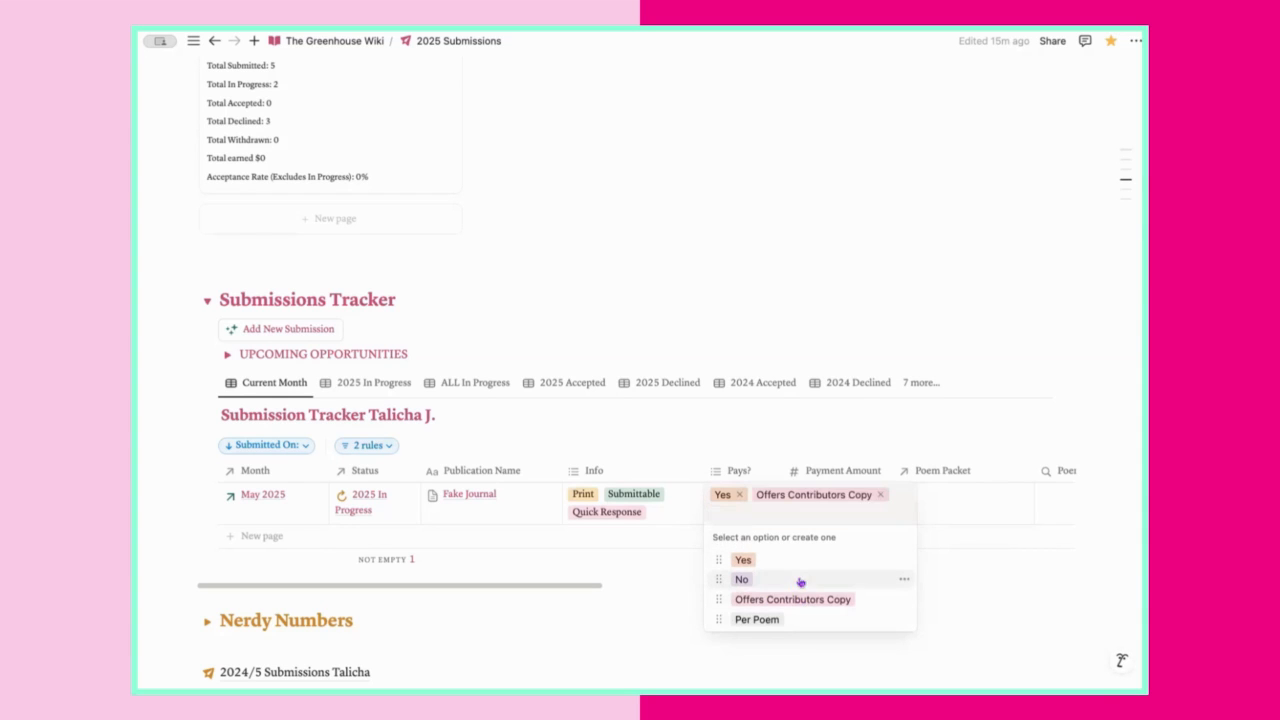
{"action": "left_click", "coordinate": [758, 421]}
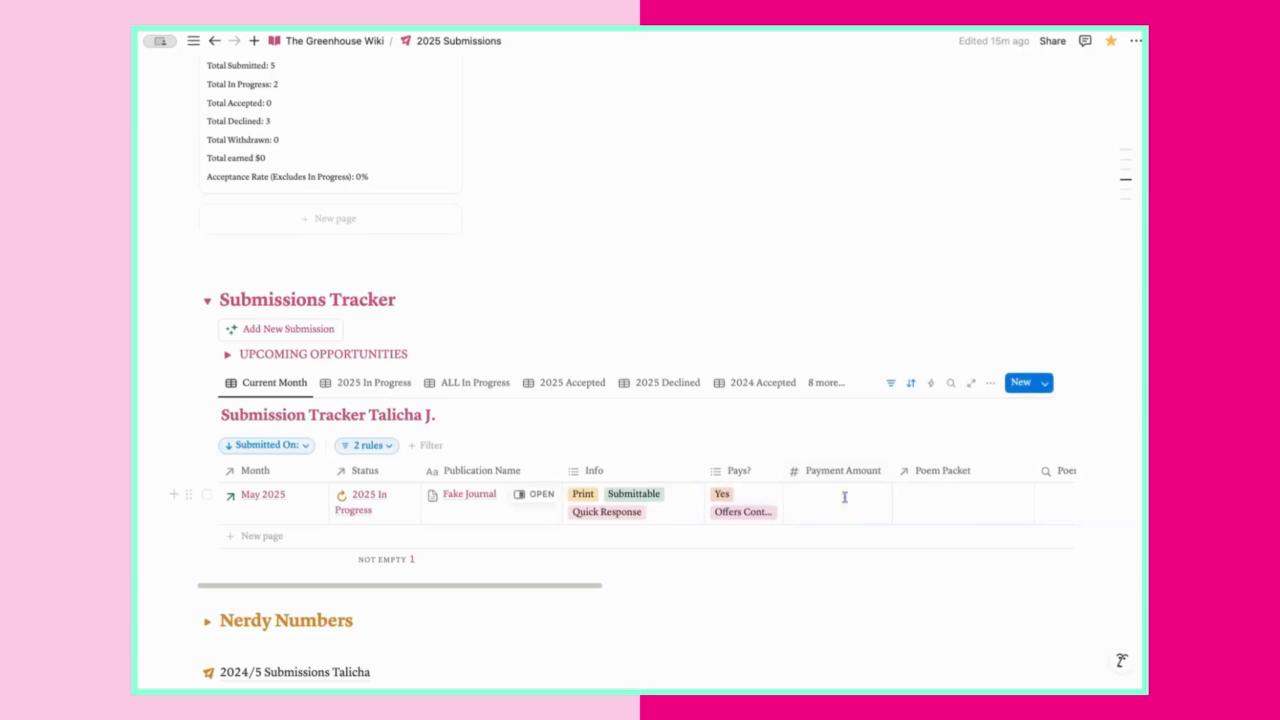
{"action": "left_click", "coordinate": [844, 497]}
{"action": "type", "text": "50"}
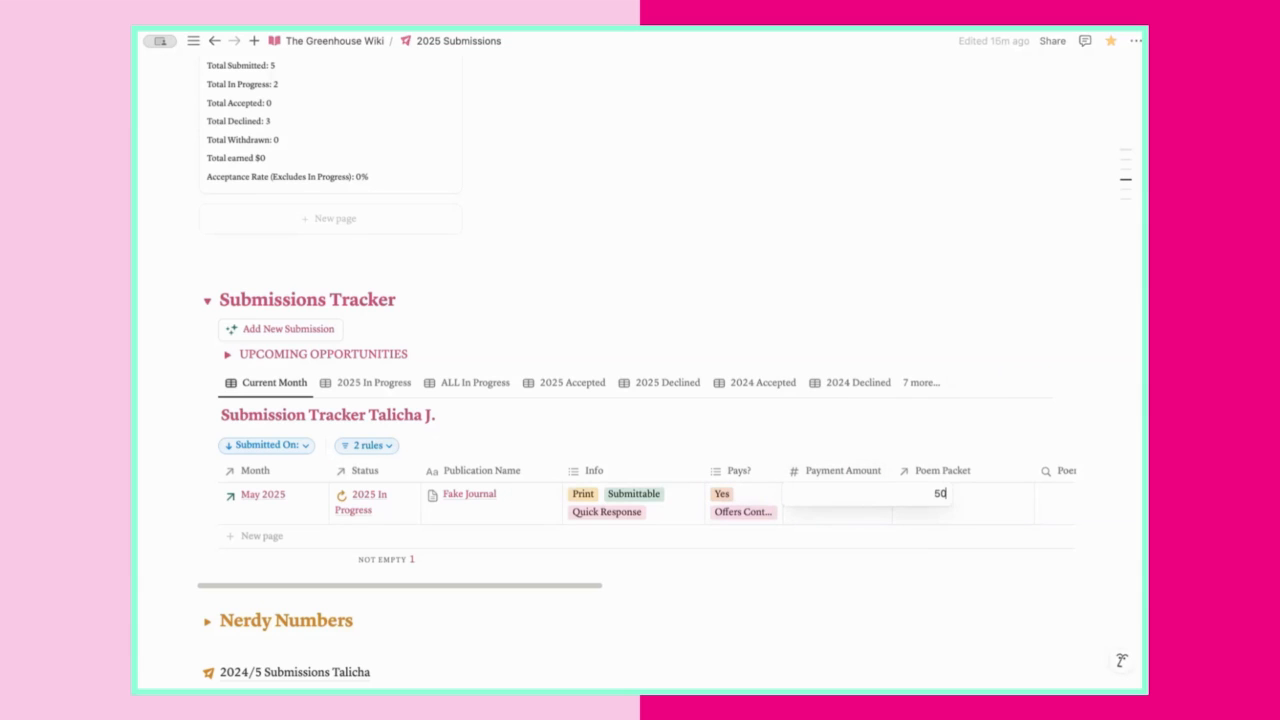
{"action": "key", "text": "Tab"}
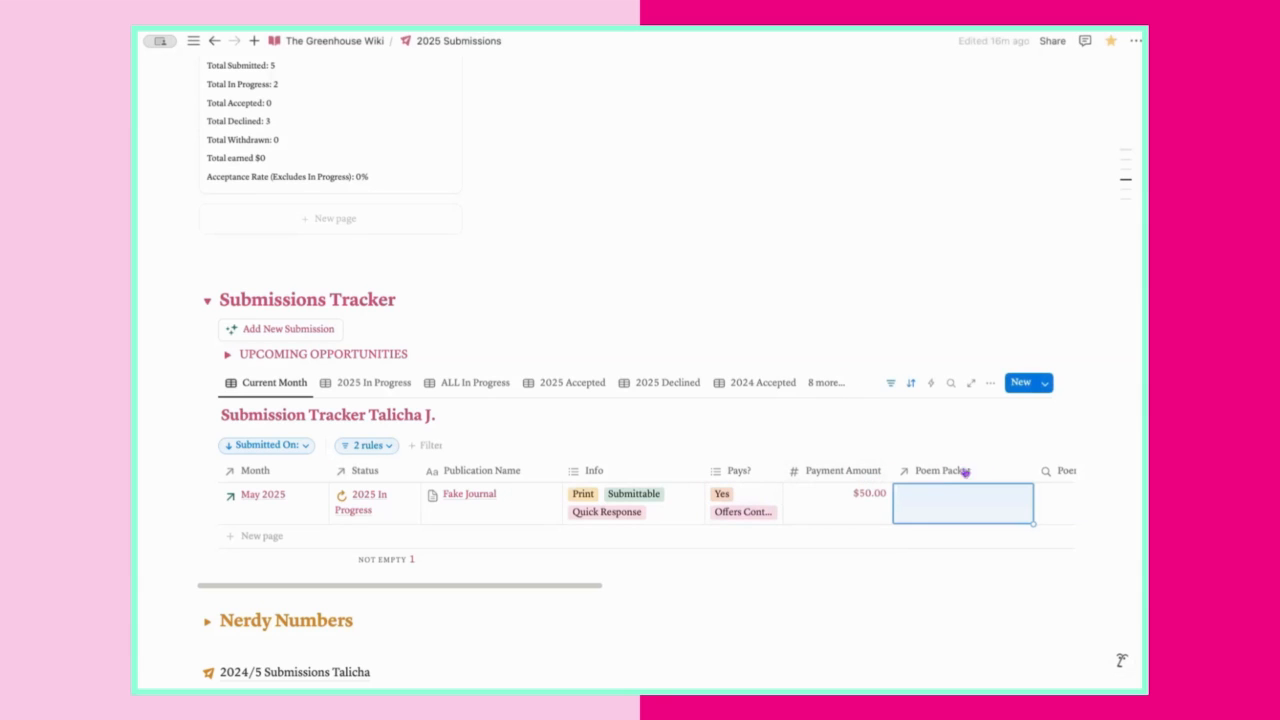
Link Poem Packet A25 to the Fake Journal submission and check the poems pulled into Poems Submitted.
{"action": "left_click", "coordinate": [927, 515]}
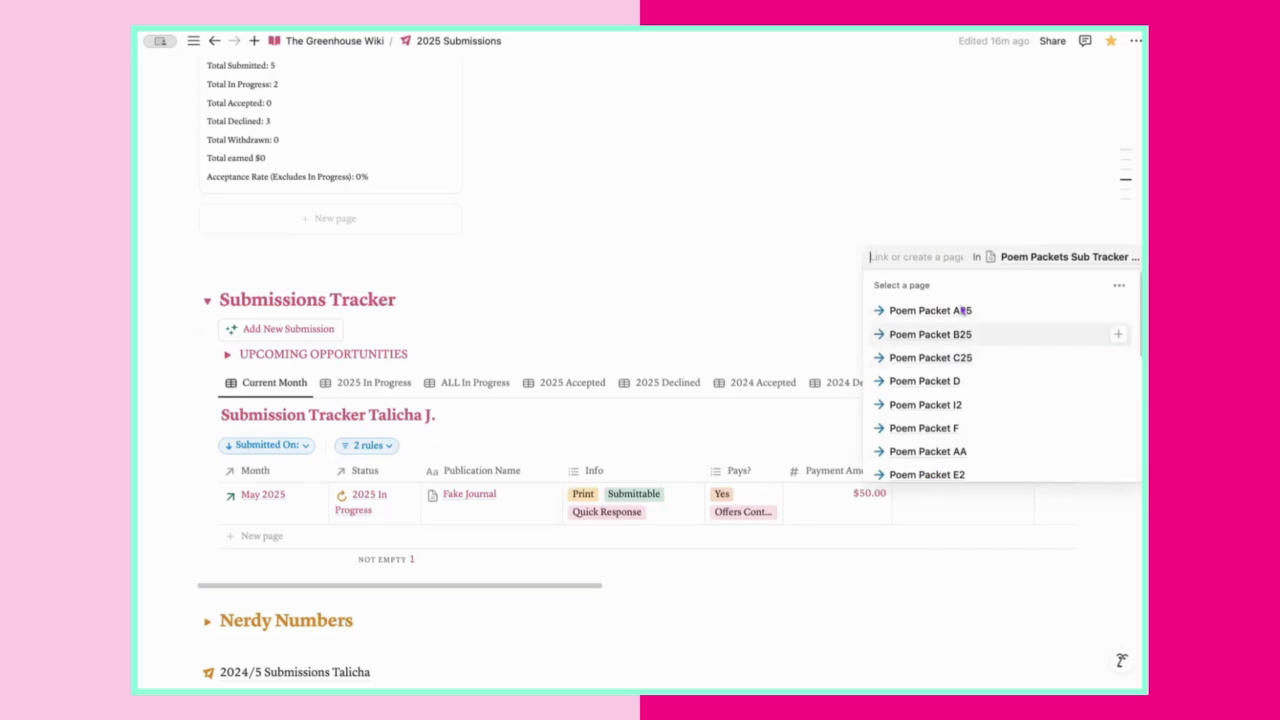
{"action": "scroll", "coordinate": [935, 390], "scroll_direction": "down", "scroll_amount": 5}
{"action": "scroll", "coordinate": [938, 398], "scroll_direction": "up", "scroll_amount": 5}
{"action": "scroll", "coordinate": [931, 363], "scroll_direction": "down", "scroll_amount": 3}
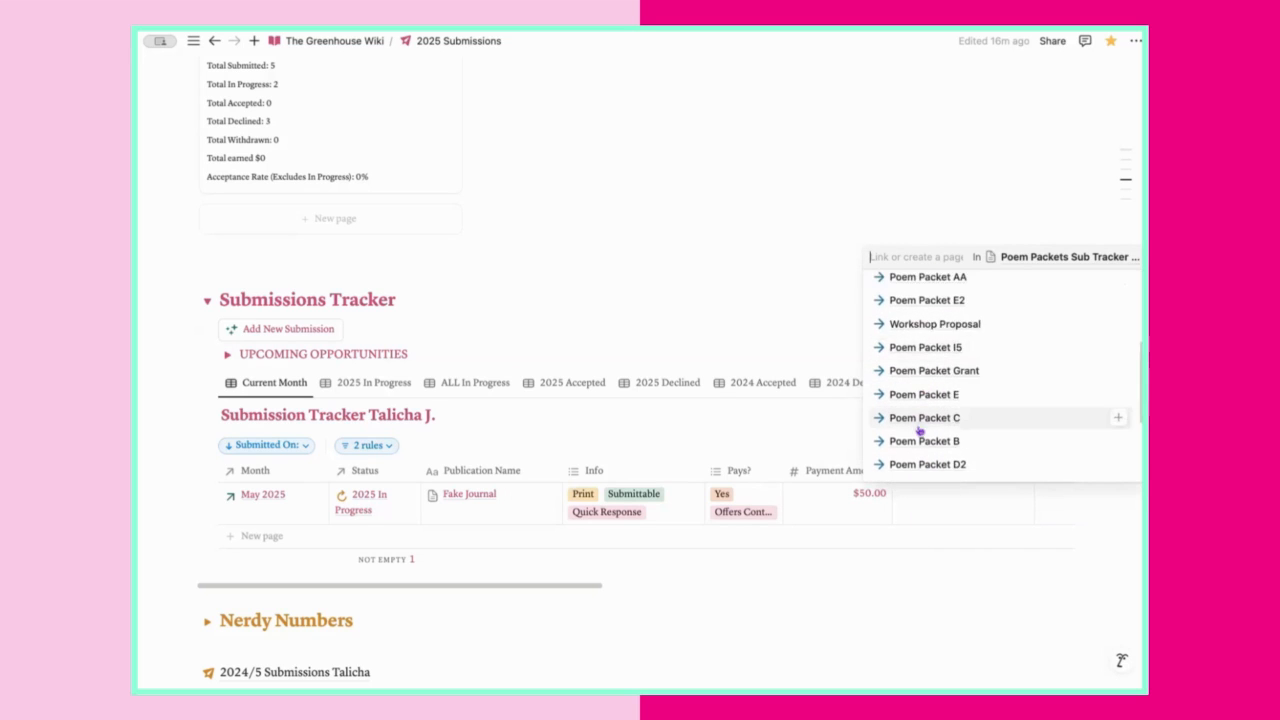
{"action": "scroll", "coordinate": [920, 429], "scroll_direction": "up", "scroll_amount": 3}
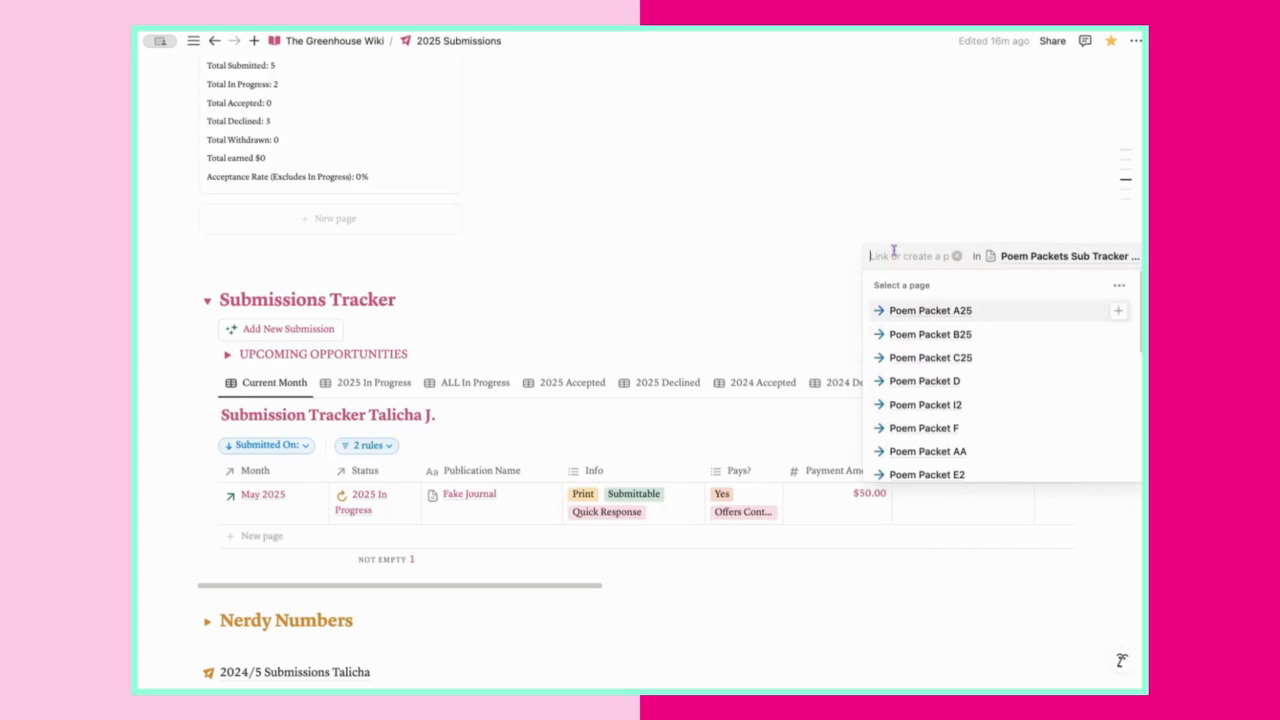
{"action": "type", "text": "poem packet A"}
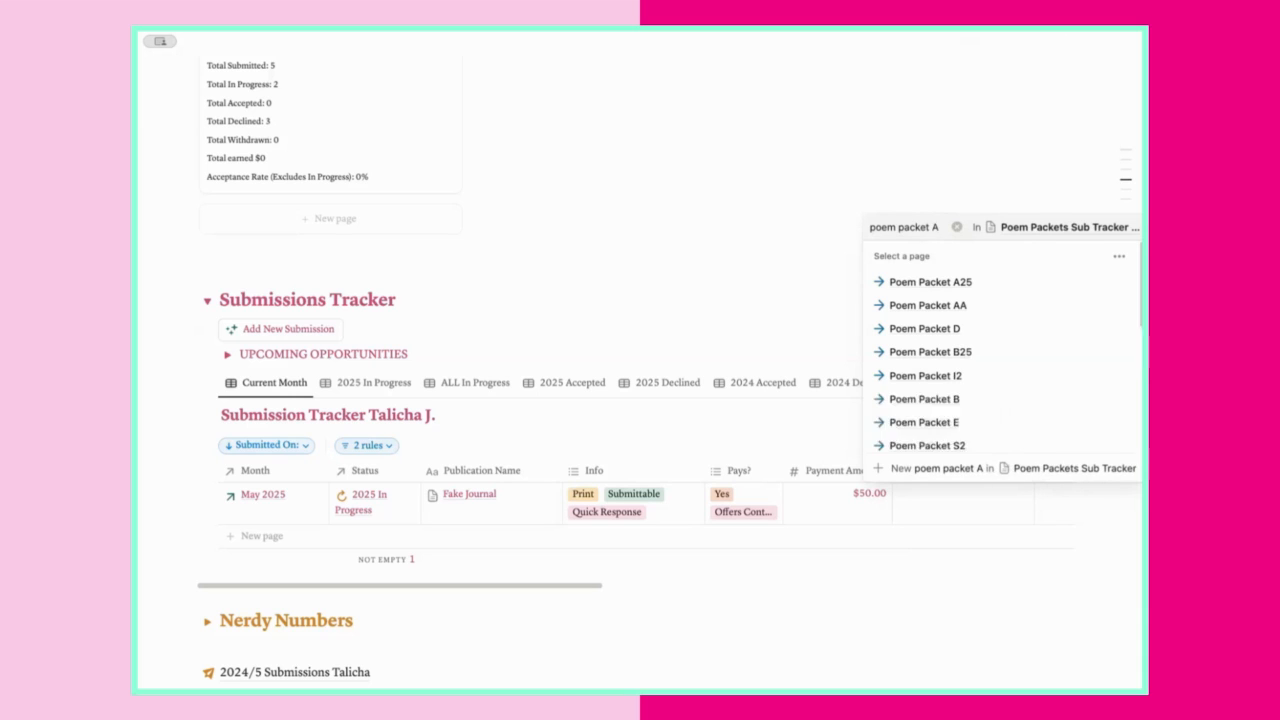
{"action": "type", "text": "25"}
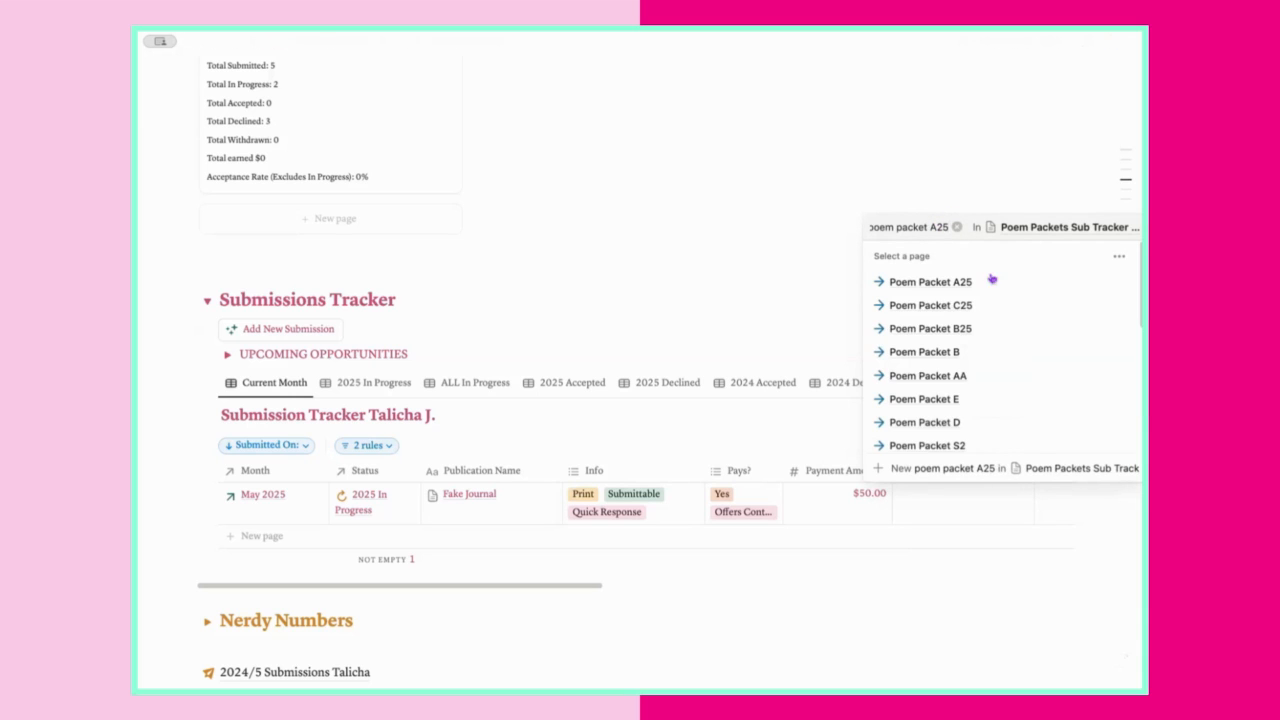
{"action": "left_click", "coordinate": [931, 283]}
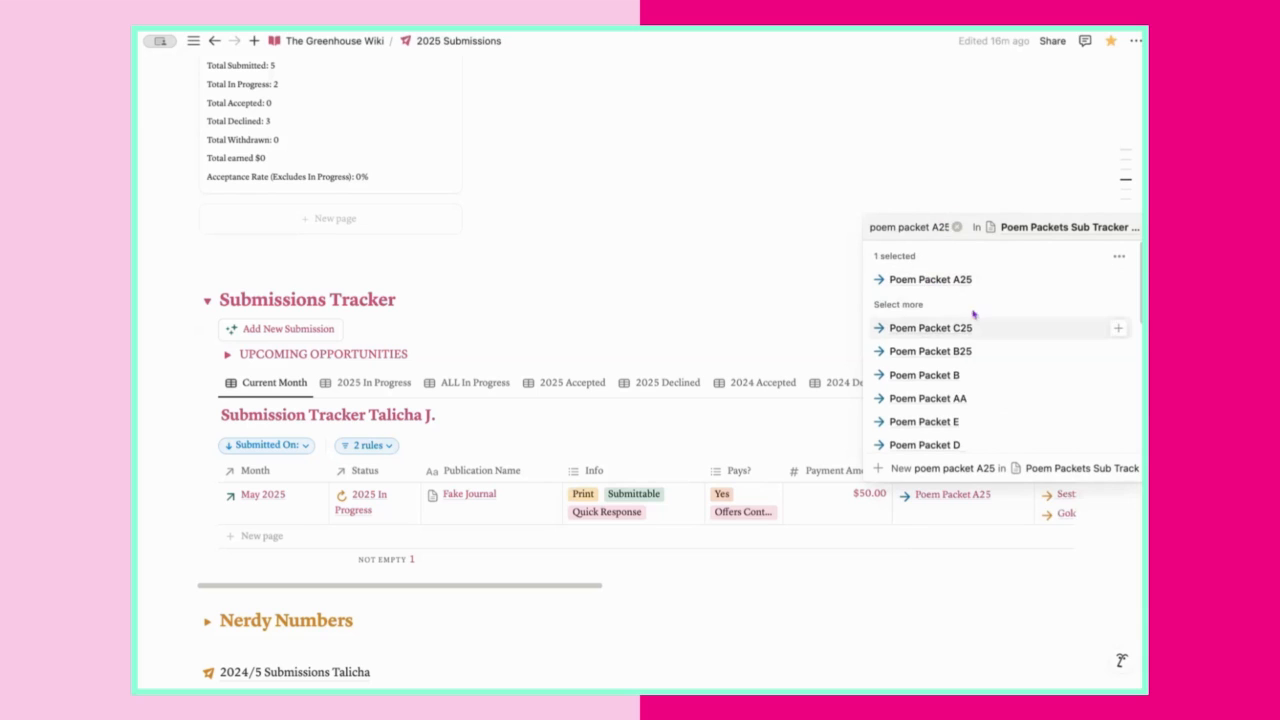
{"action": "key", "text": "Escape"}
{"action": "scroll", "coordinate": [914, 537], "scroll_direction": "right", "scroll_amount": 6}
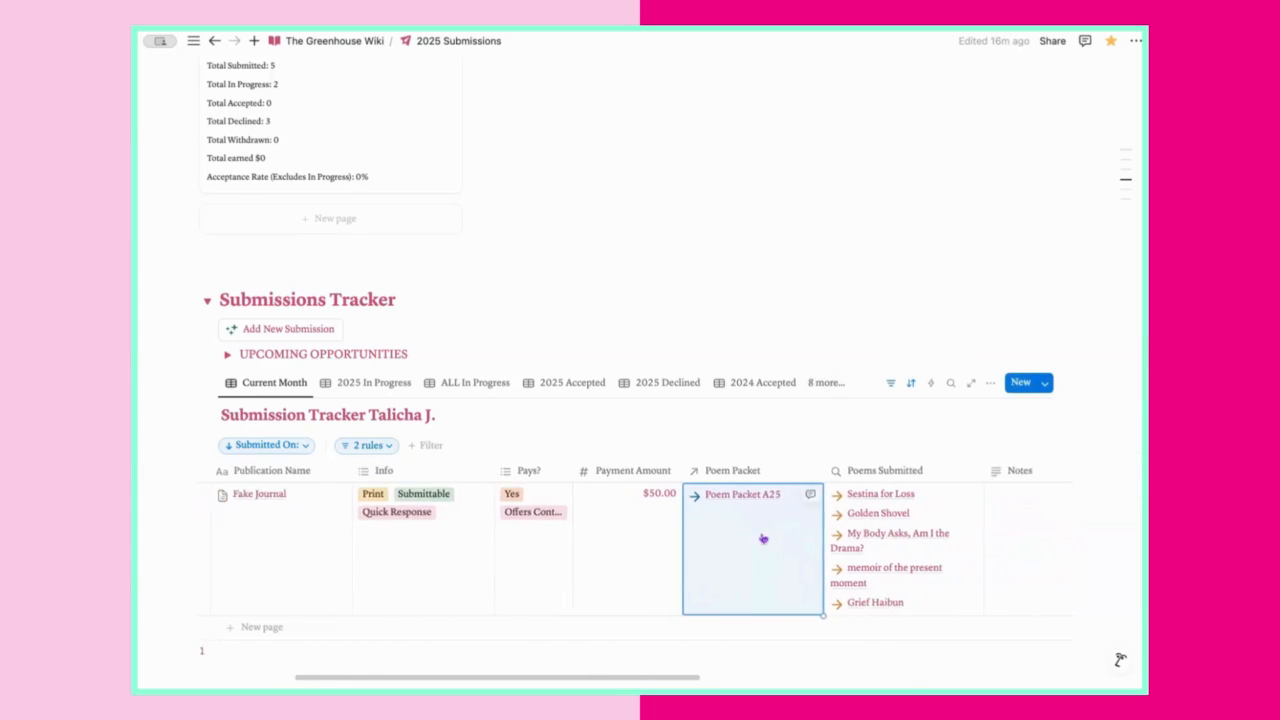
{"action": "left_click", "coordinate": [778, 441]}
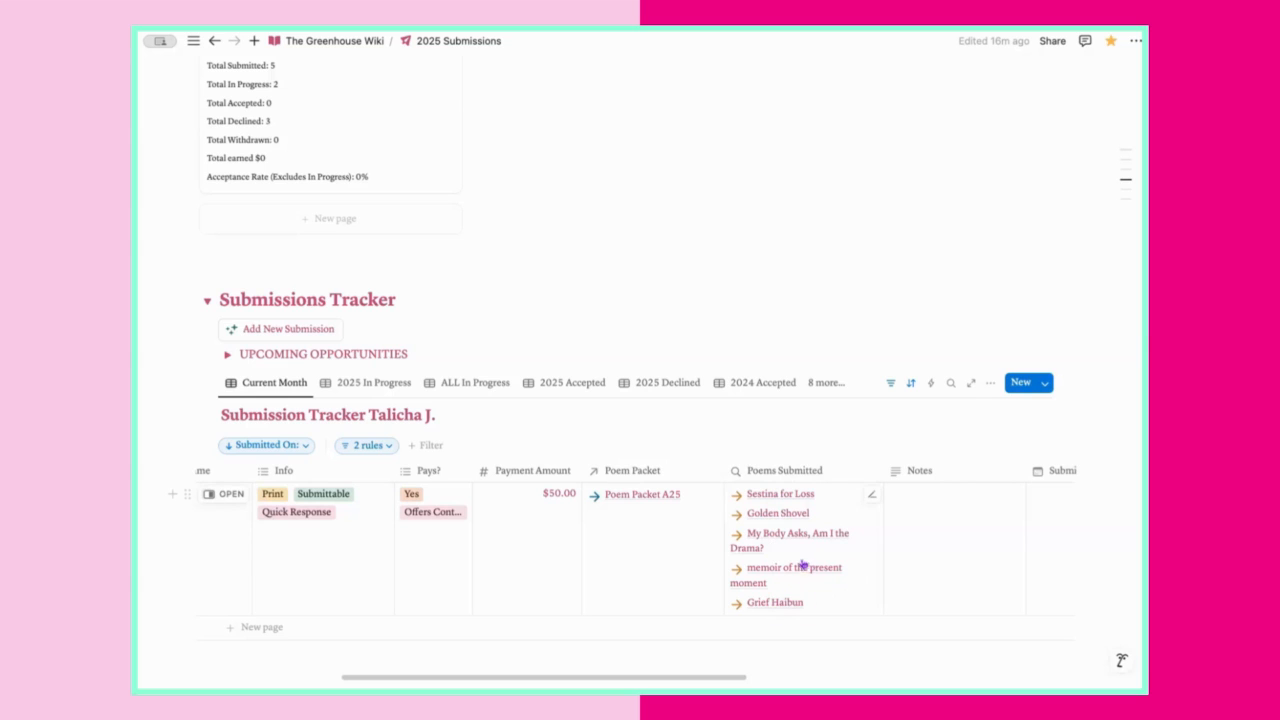
Set the Submission Due By date of the Fake Journal submission to May 31, 2025.
{"action": "scroll", "coordinate": [905, 555], "scroll_direction": "down", "scroll_amount": 1}
{"action": "scroll", "coordinate": [850, 520], "scroll_direction": "right", "scroll_amount": 3}
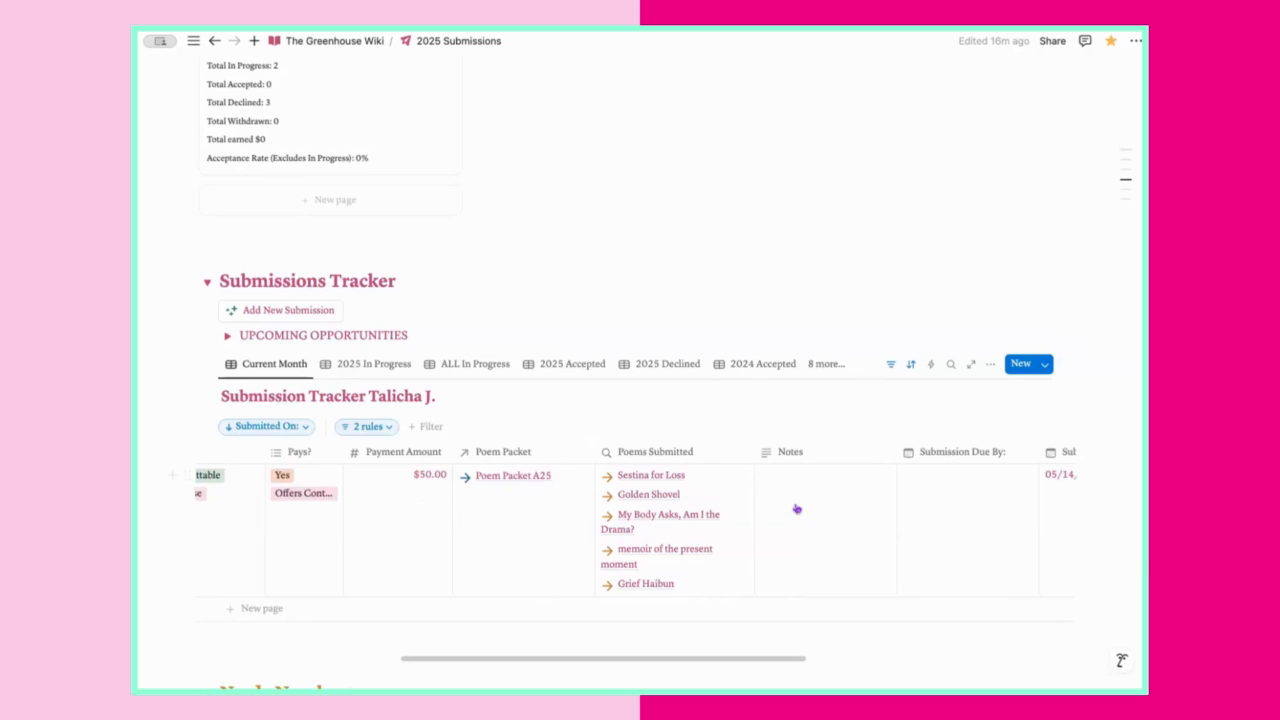
{"action": "scroll", "coordinate": [806, 509], "scroll_direction": "down", "scroll_amount": 1}
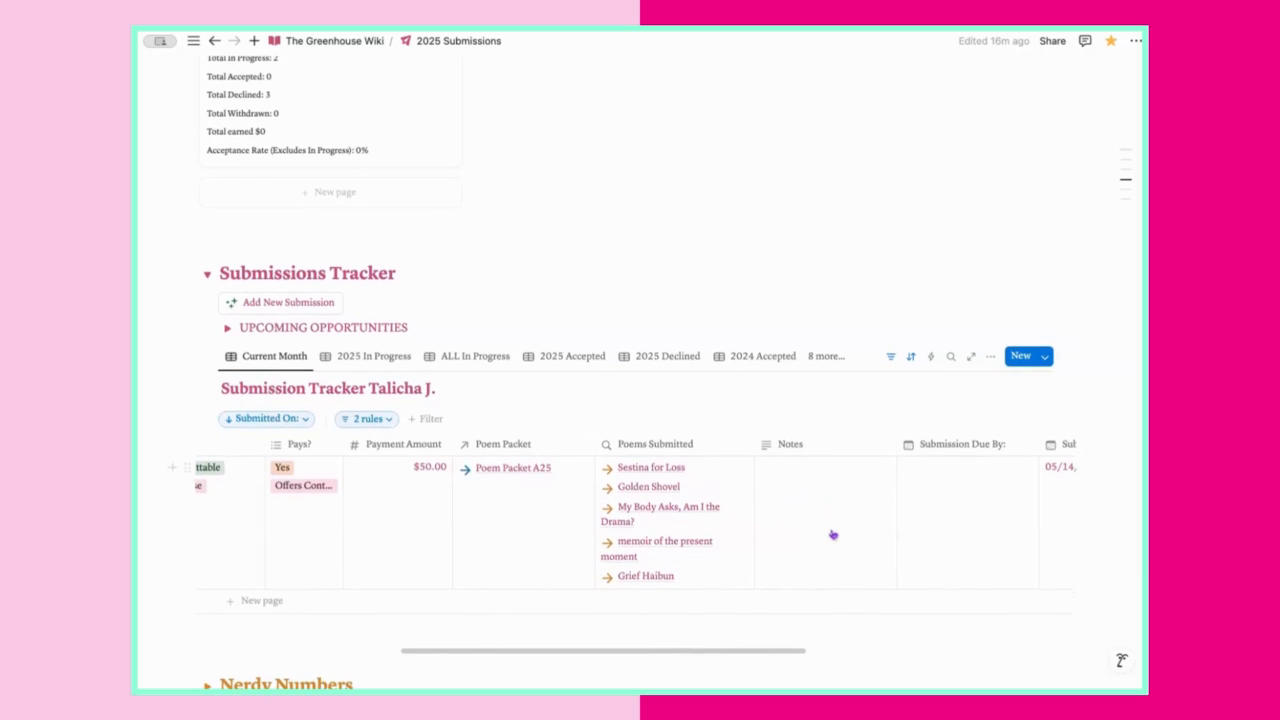
{"action": "scroll", "coordinate": [833, 535], "scroll_direction": "right", "scroll_amount": 4}
{"action": "left_click", "coordinate": [820, 497]}
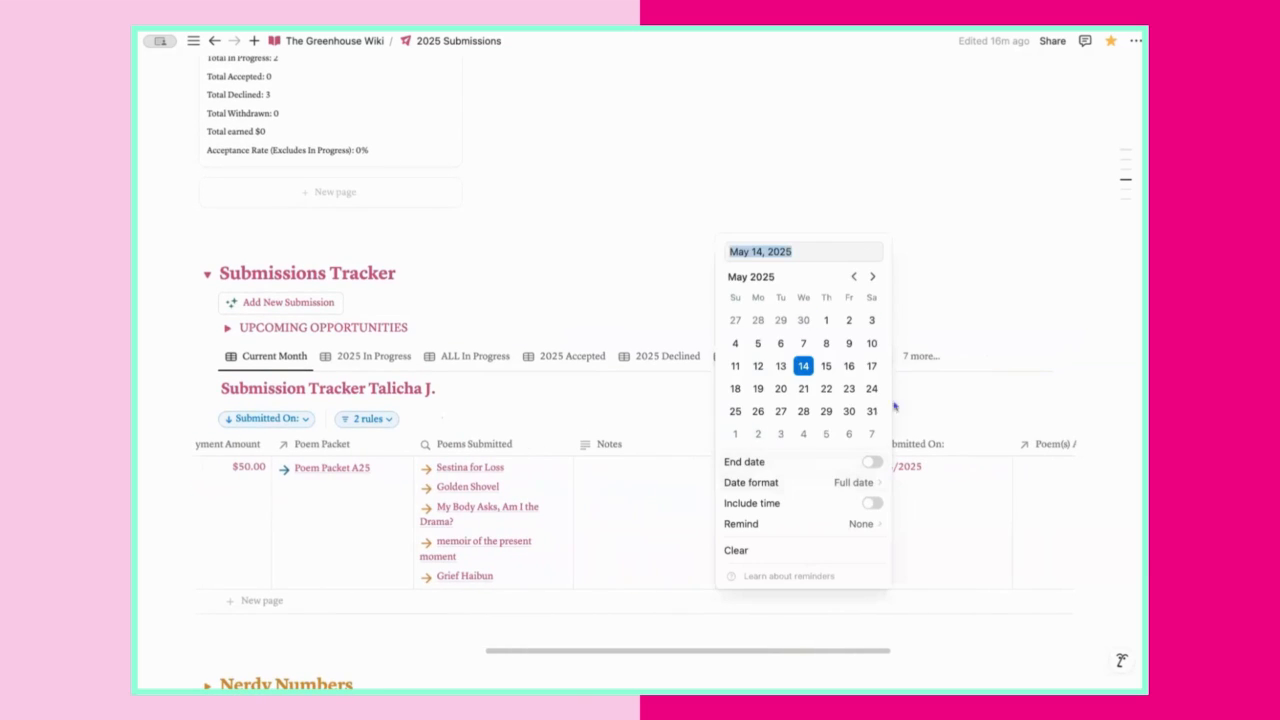
{"action": "key", "text": "Escape"}
{"action": "key", "text": "Escape"}
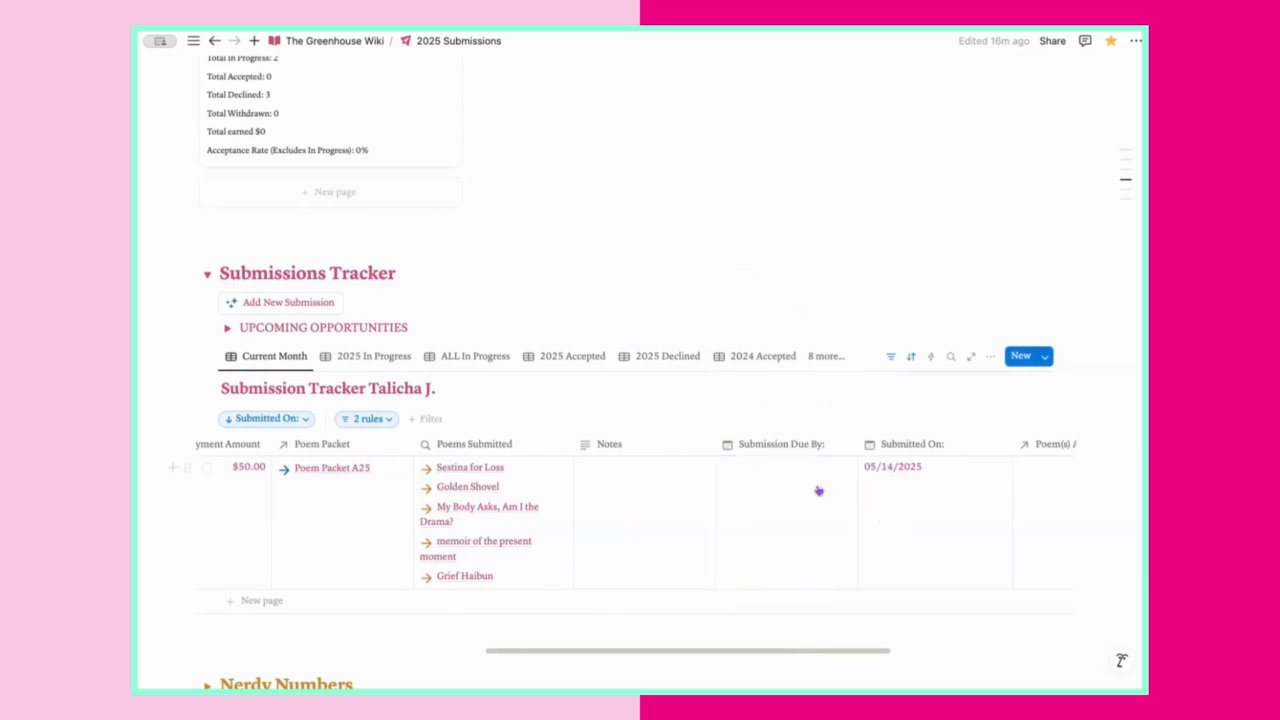
{"action": "left_click", "coordinate": [818, 491]}
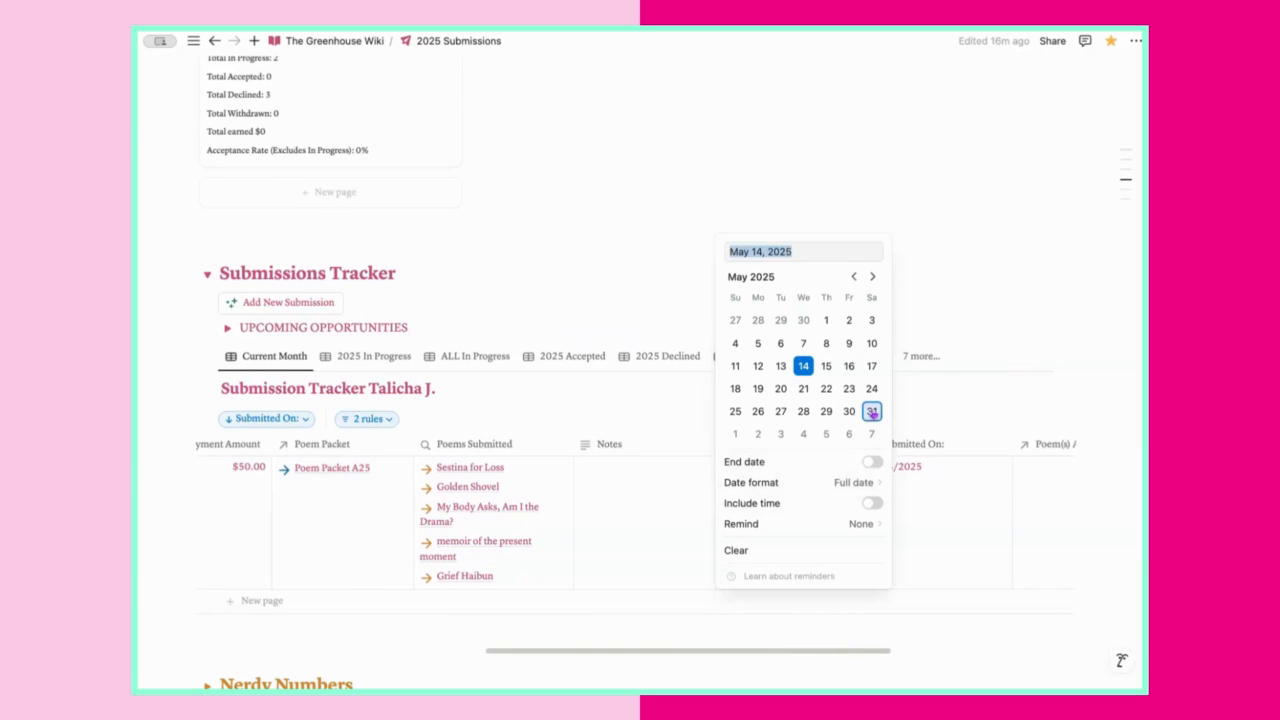
{"action": "left_click", "coordinate": [872, 412]}
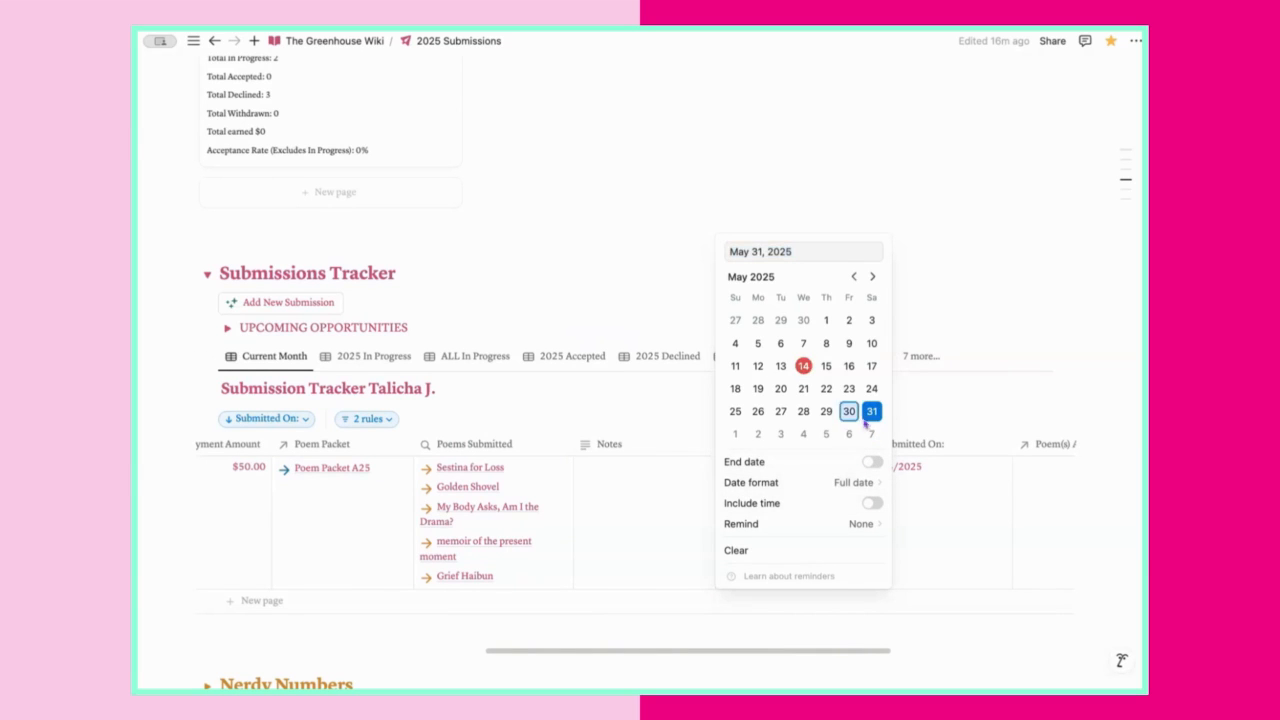
{"action": "left_click", "coordinate": [964, 412]}
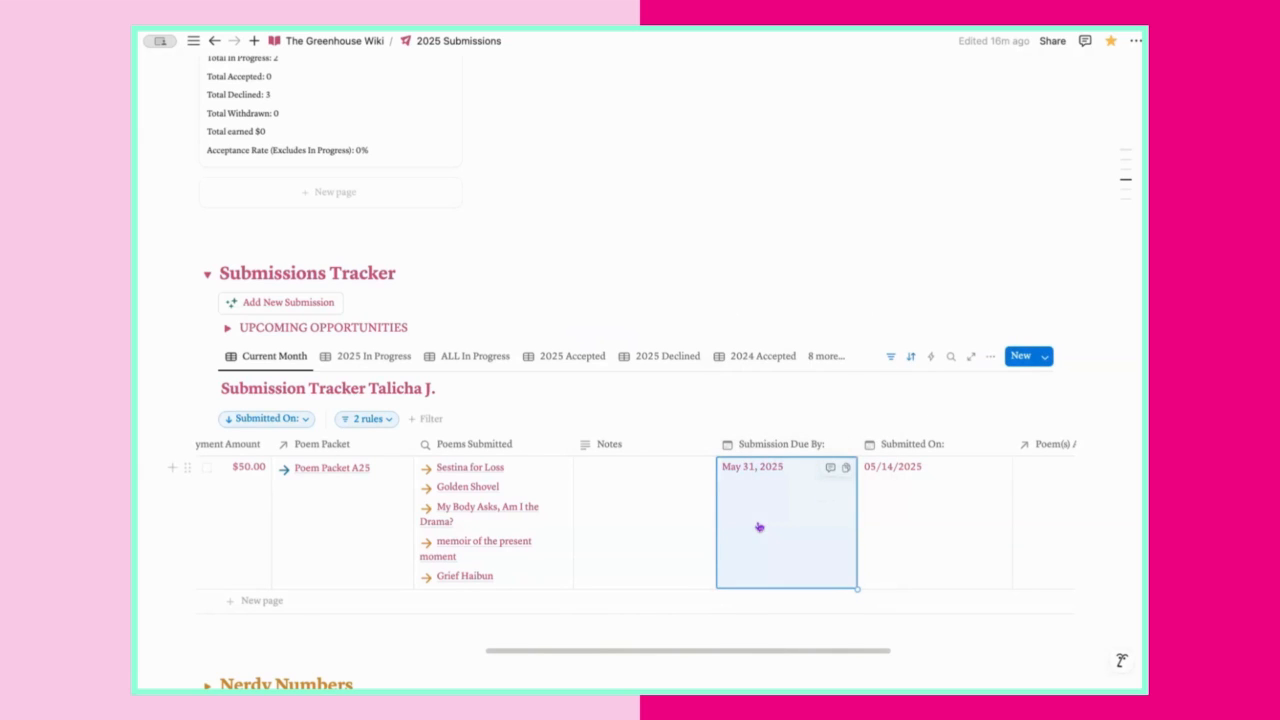
{"action": "left_click", "coordinate": [805, 418]}
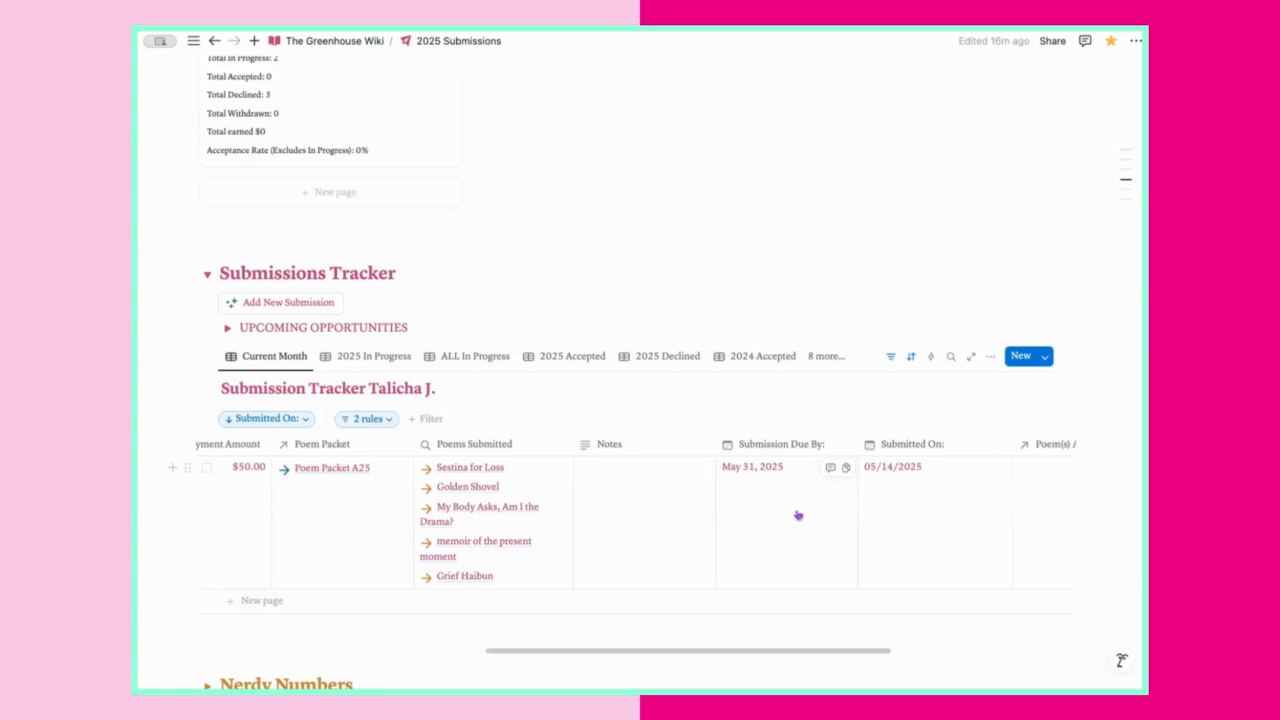
Check the Submitted On and Poem(s) Accepted properties of the Fake Journal submission in the Current Month view.
{"action": "scroll", "coordinate": [798, 515], "scroll_direction": "down", "scroll_amount": 1}
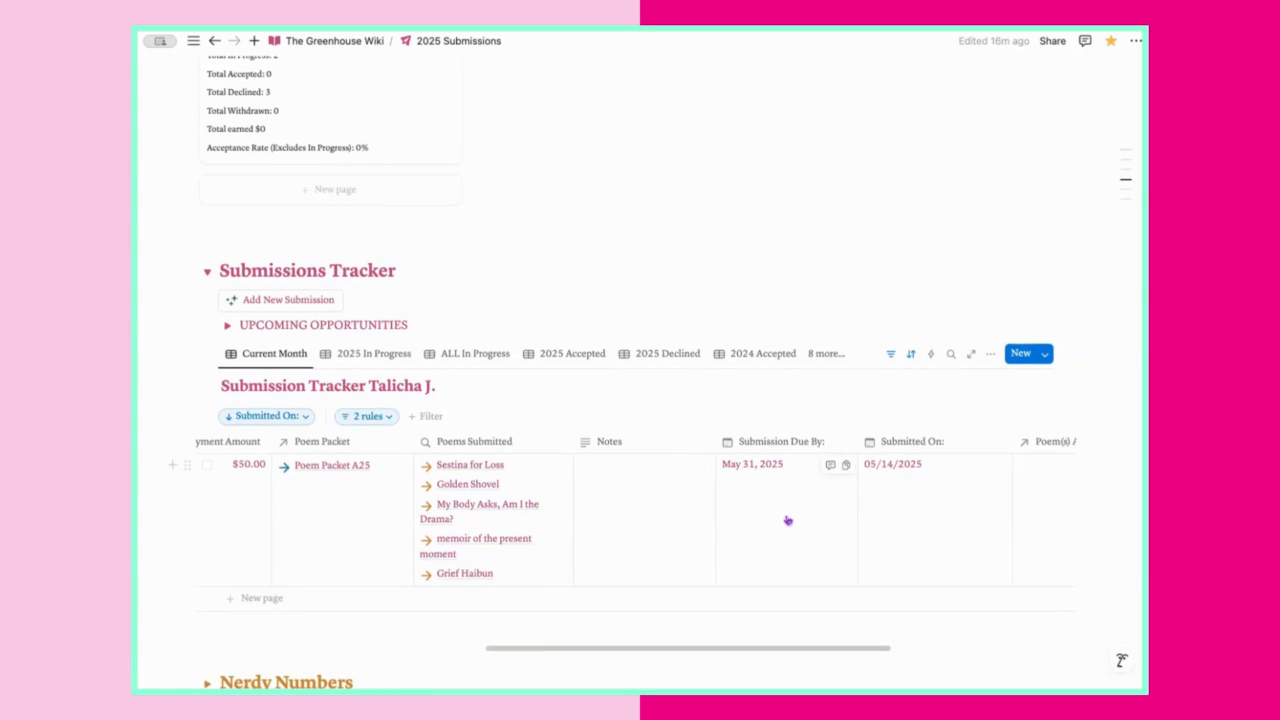
{"action": "scroll", "coordinate": [788, 520], "scroll_direction": "down", "scroll_amount": 2}
{"action": "scroll", "coordinate": [793, 477], "scroll_direction": "right", "scroll_amount": 1}
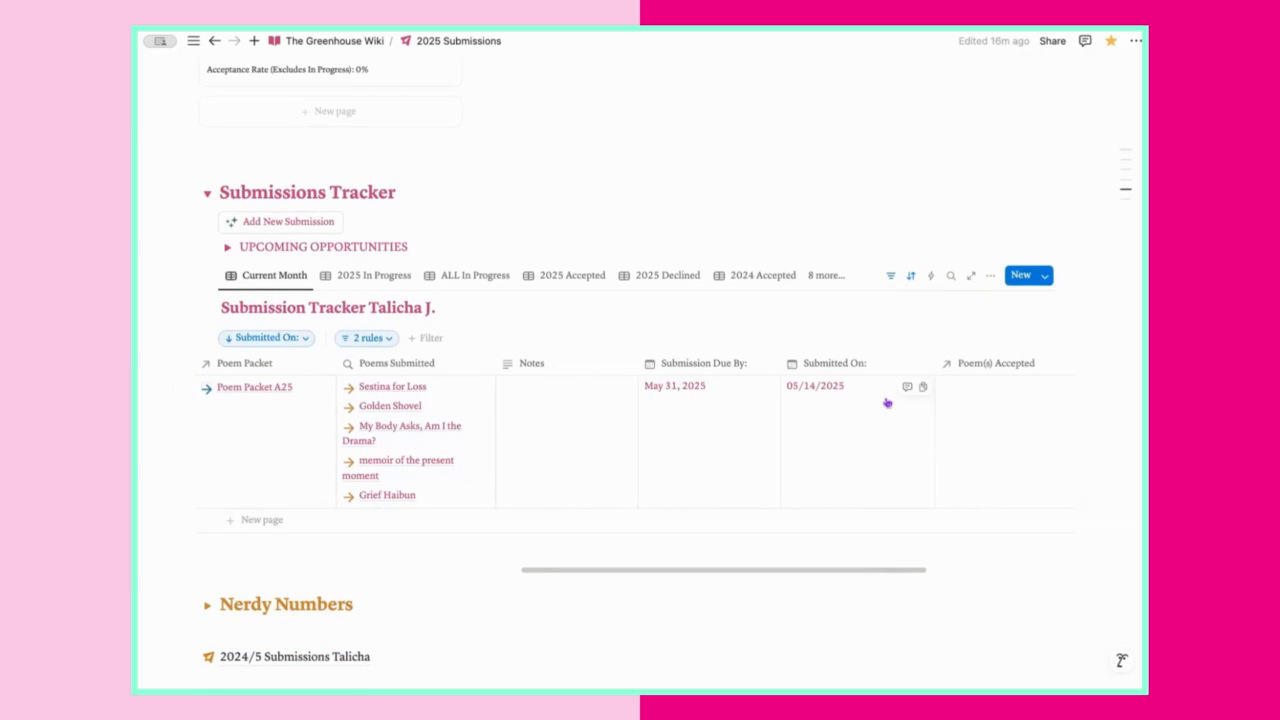
{"action": "scroll", "coordinate": [830, 425], "scroll_direction": "up", "scroll_amount": 1}
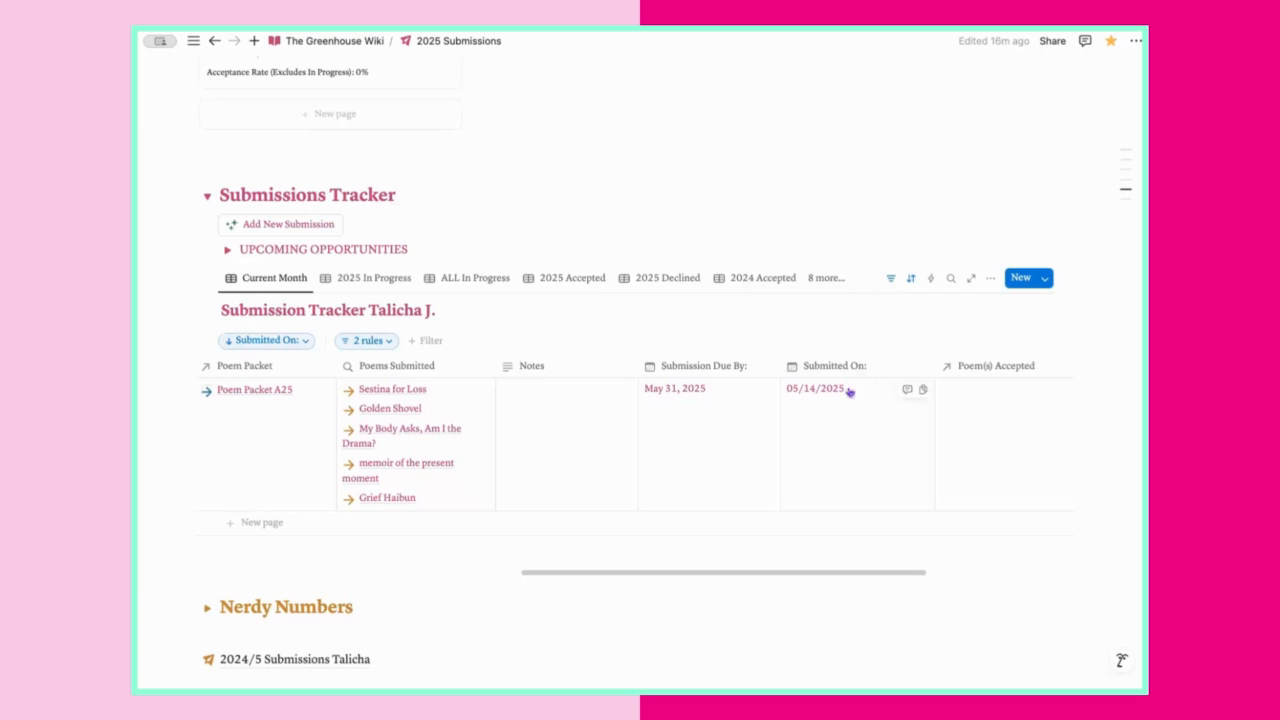
{"action": "scroll", "coordinate": [611, 449], "scroll_direction": "left", "scroll_amount": 1}
{"action": "scroll", "coordinate": [611, 449], "scroll_direction": "left", "scroll_amount": 10}
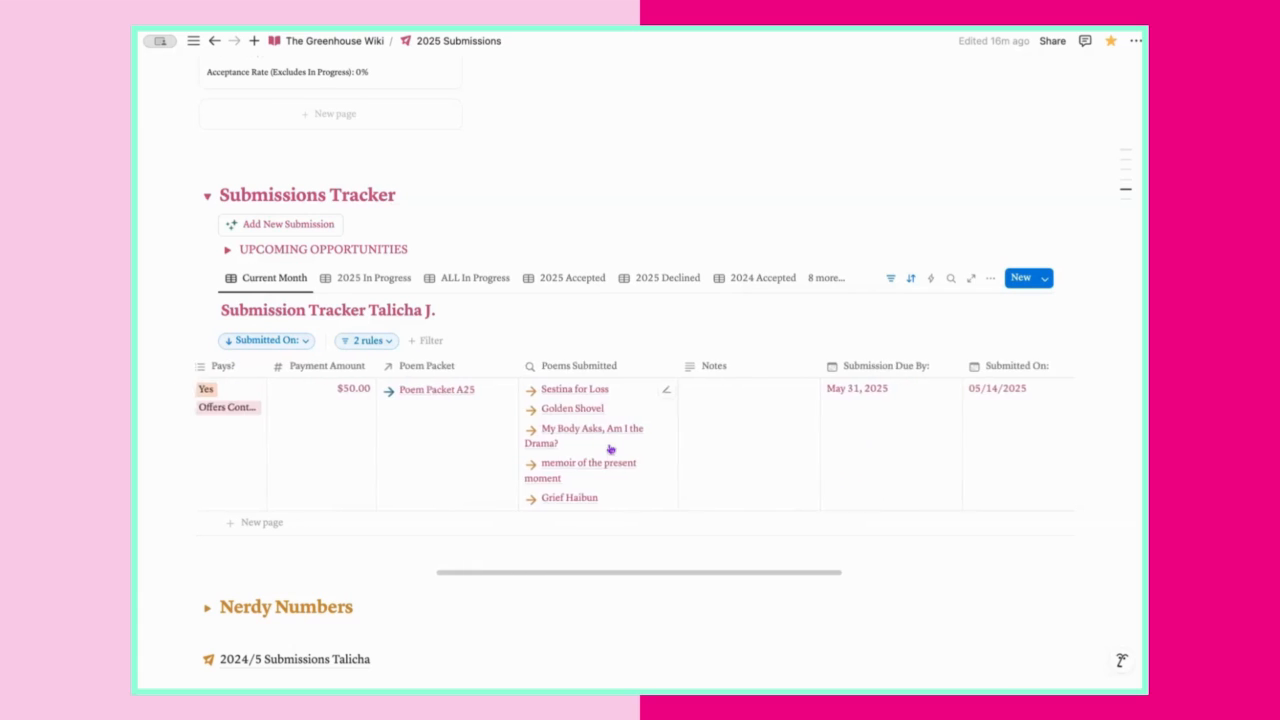
Show the tracker's 2025 In Progress view and review its entries from Decision Date across to Submitted On.
{"action": "scroll", "coordinate": [274, 462], "scroll_direction": "left", "scroll_amount": 3}
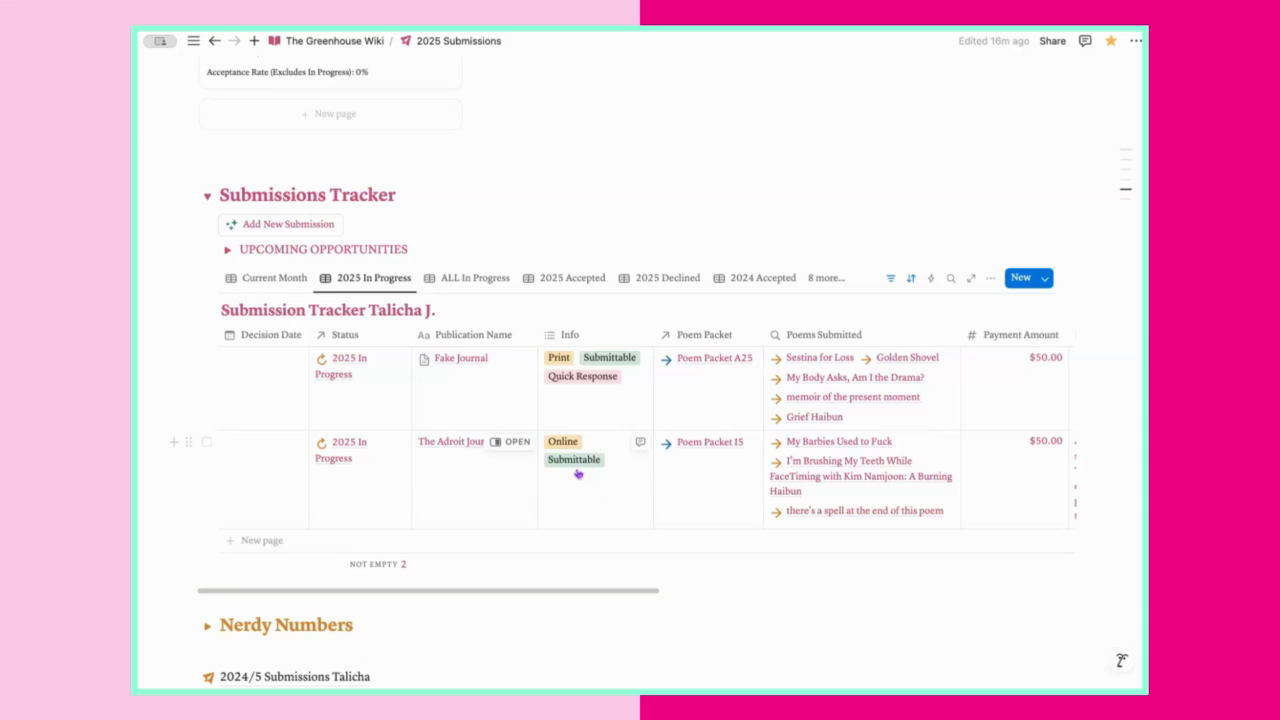
{"action": "scroll", "coordinate": [609, 494], "scroll_direction": "right", "scroll_amount": 3}
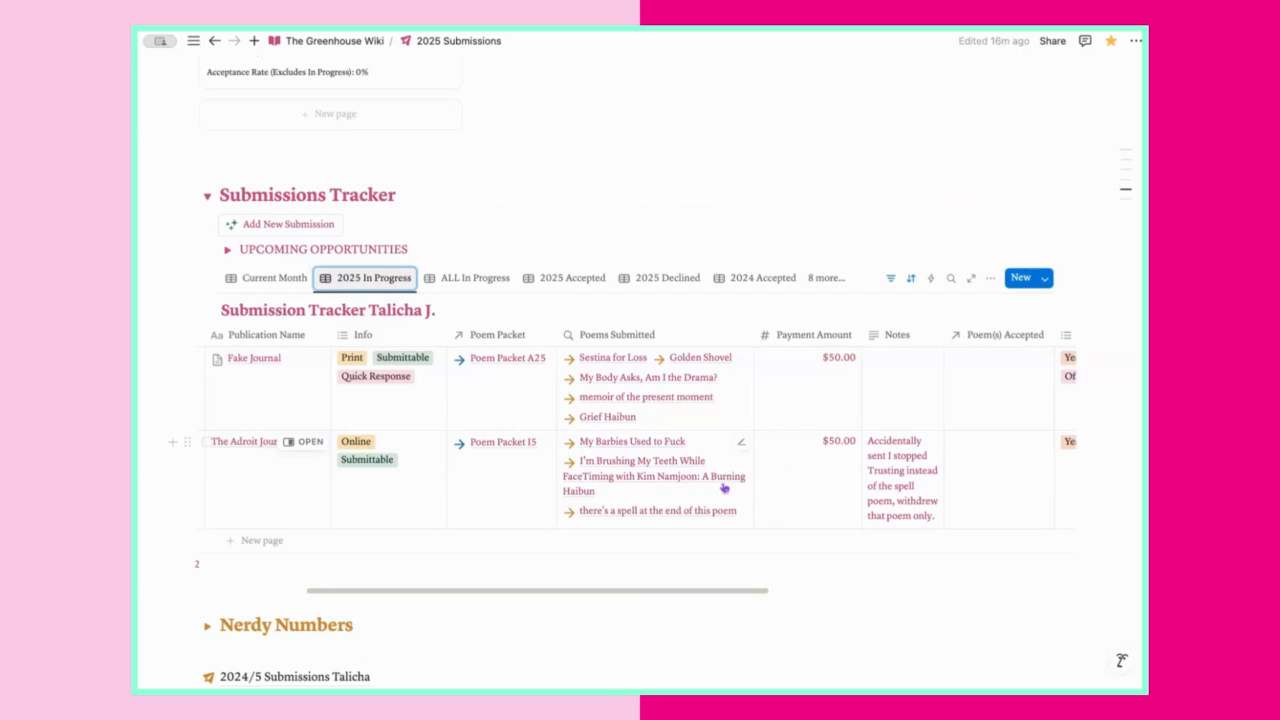
{"action": "scroll", "coordinate": [790, 470], "scroll_direction": "right", "scroll_amount": 5}
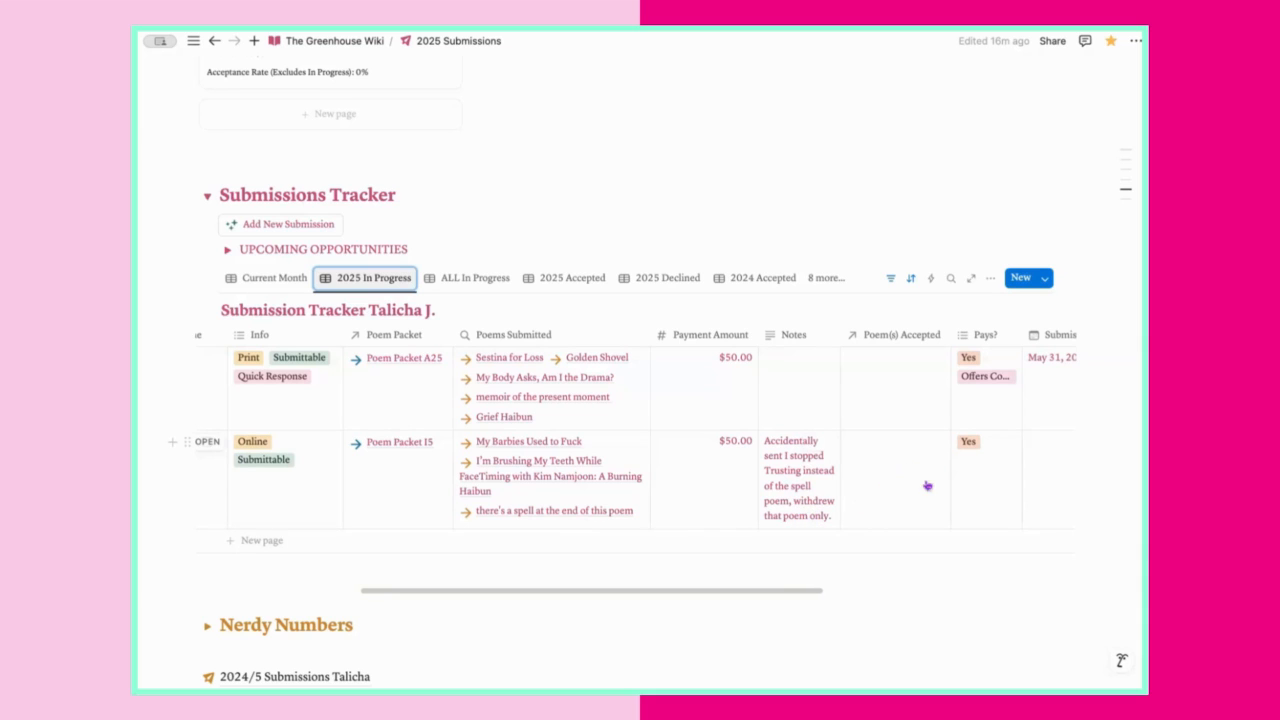
{"action": "scroll", "coordinate": [926, 486], "scroll_direction": "right", "scroll_amount": 3}
{"action": "scroll", "coordinate": [900, 492], "scroll_direction": "right", "scroll_amount": 6}
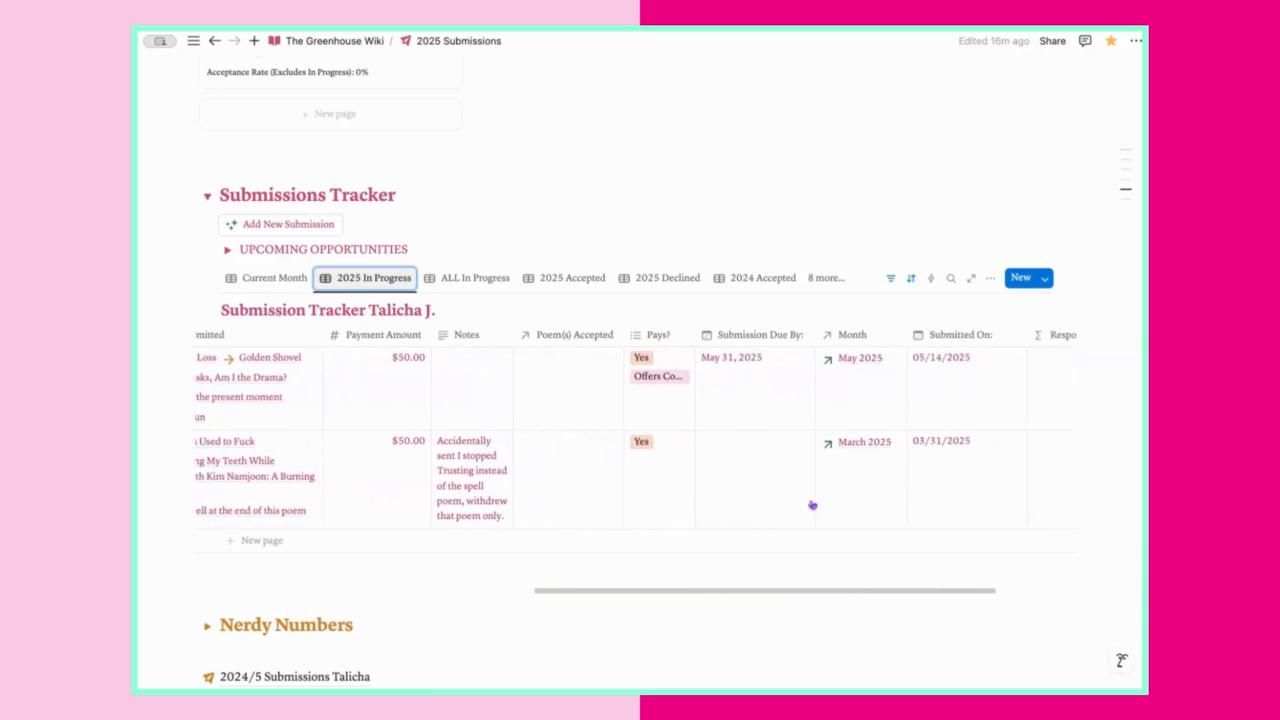
{"action": "scroll", "coordinate": [843, 502], "scroll_direction": "right", "scroll_amount": 2}
{"action": "scroll", "coordinate": [878, 507], "scroll_direction": "left", "scroll_amount": 18}
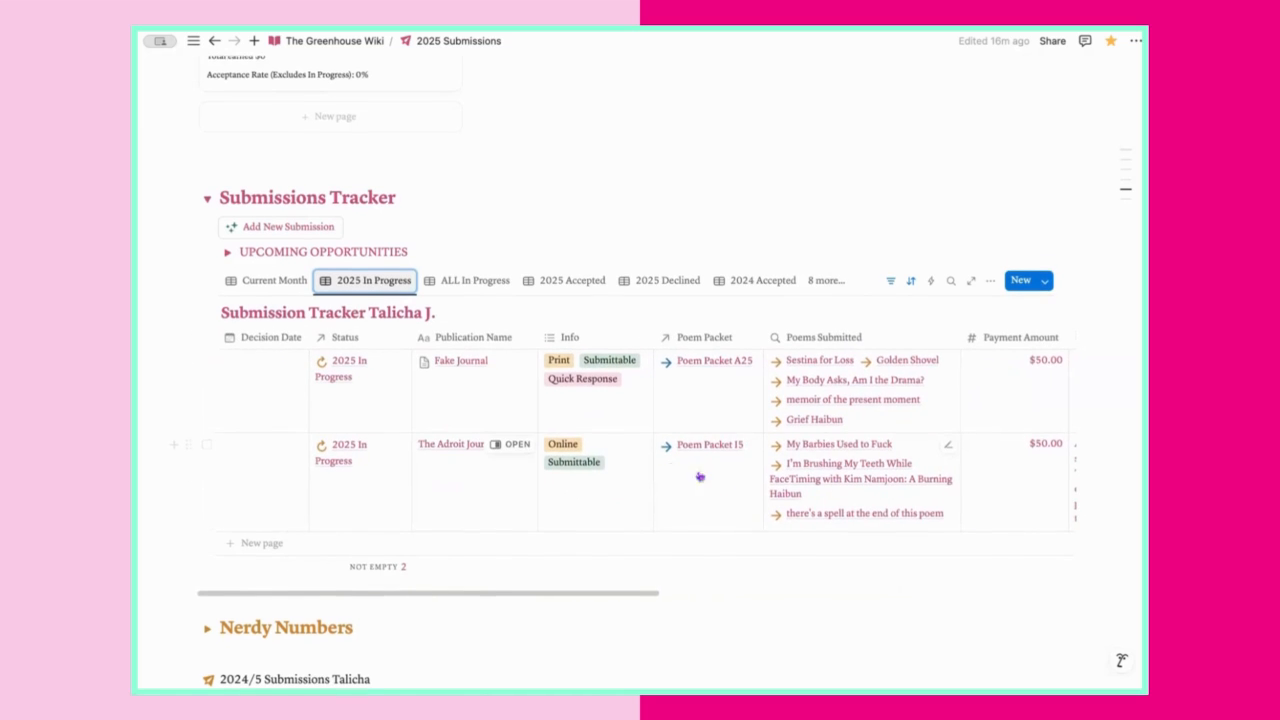
Switch the tracker to the ALL In Progress view and look through all pending submissions and the payment sum.
{"action": "left_click", "coordinate": [495, 281]}
{"action": "scroll", "coordinate": [663, 380], "scroll_direction": "down", "scroll_amount": 6}
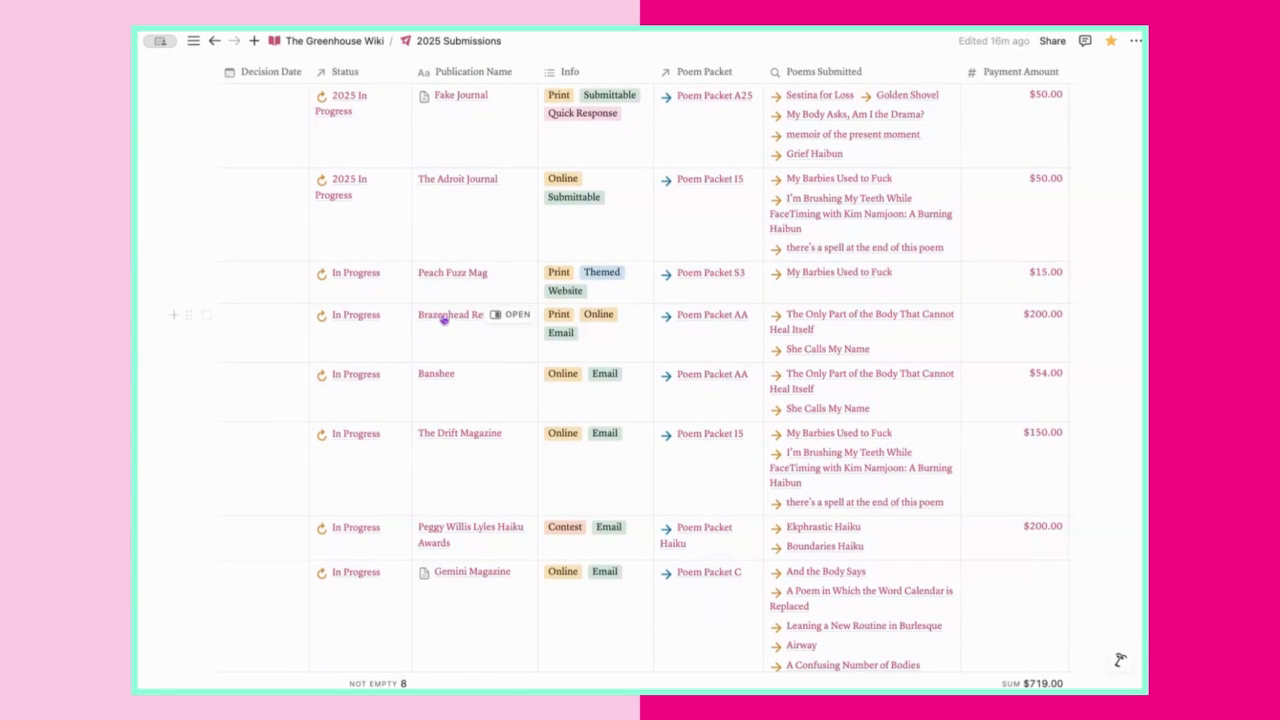
{"action": "scroll", "coordinate": [763, 331], "scroll_direction": "down", "scroll_amount": 3}
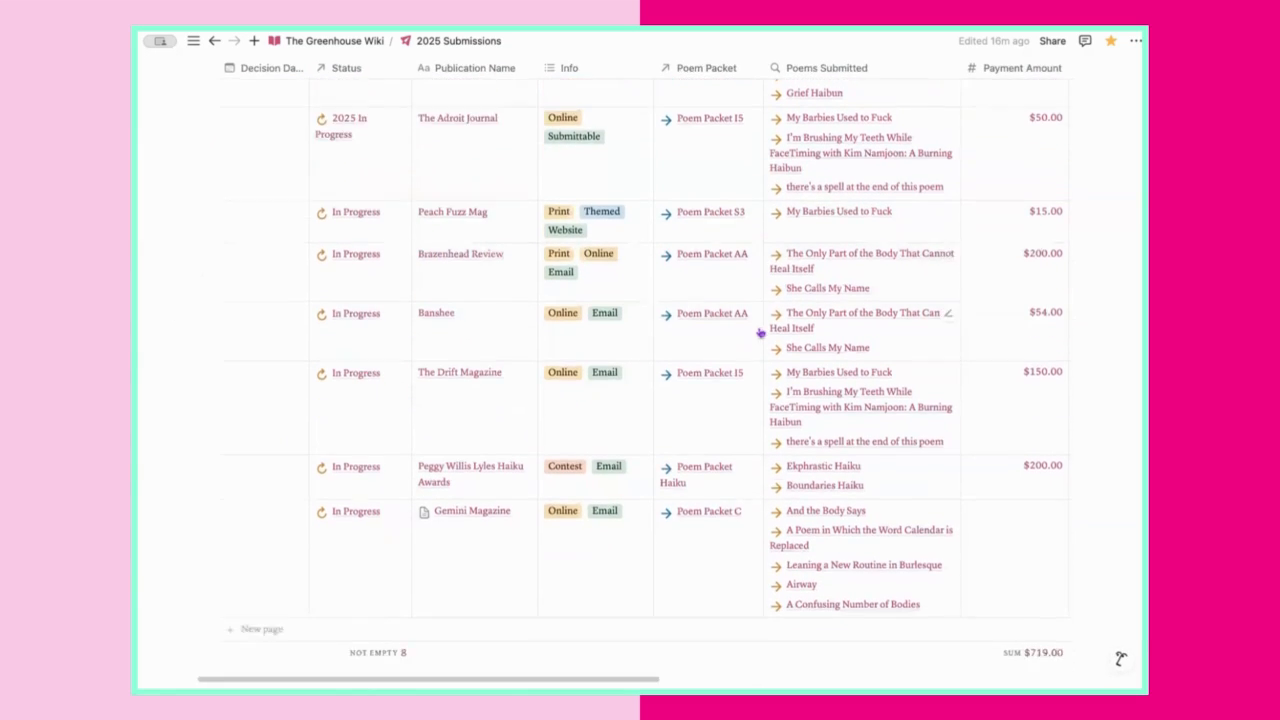
{"action": "scroll", "coordinate": [751, 337], "scroll_direction": "up", "scroll_amount": 4}
{"action": "scroll", "coordinate": [736, 347], "scroll_direction": "up", "scroll_amount": 5}
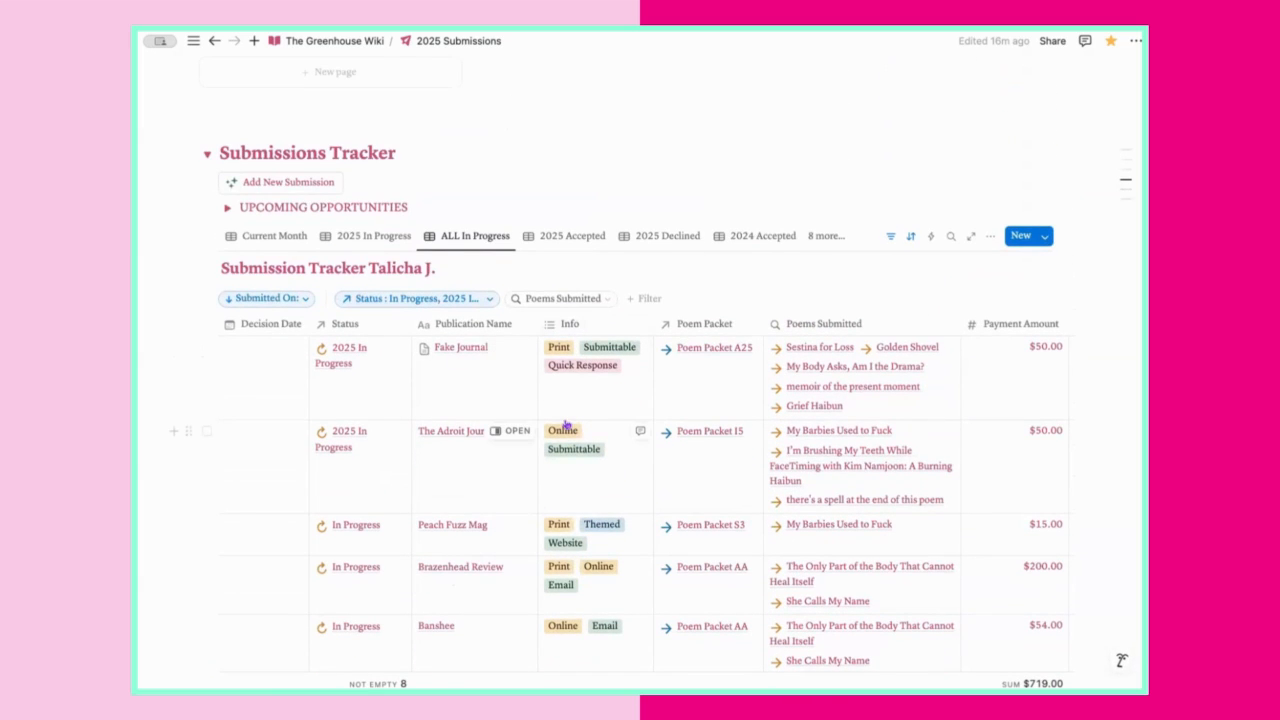
{"action": "scroll", "coordinate": [634, 449], "scroll_direction": "down", "scroll_amount": 1}
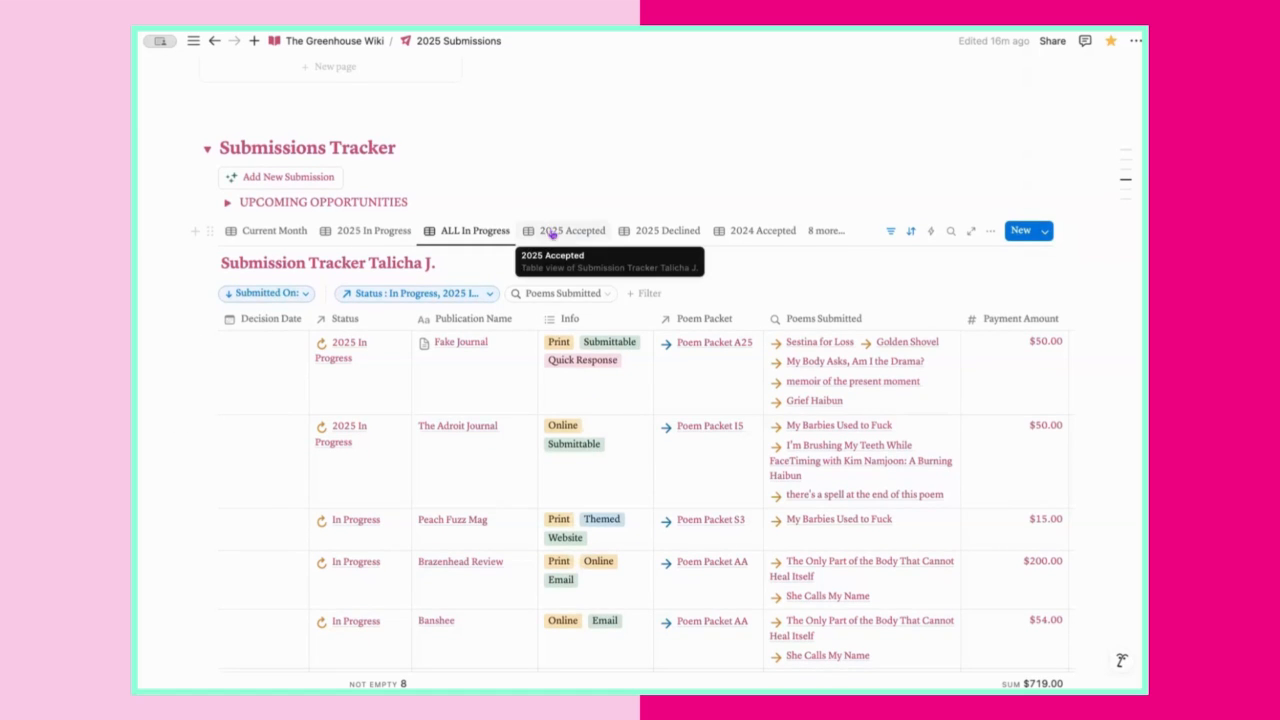
Check the 2025 Accepted view, and examine the 2025 Declined view's decision dates, payment amounts and response times.
{"action": "left_click", "coordinate": [552, 232]}
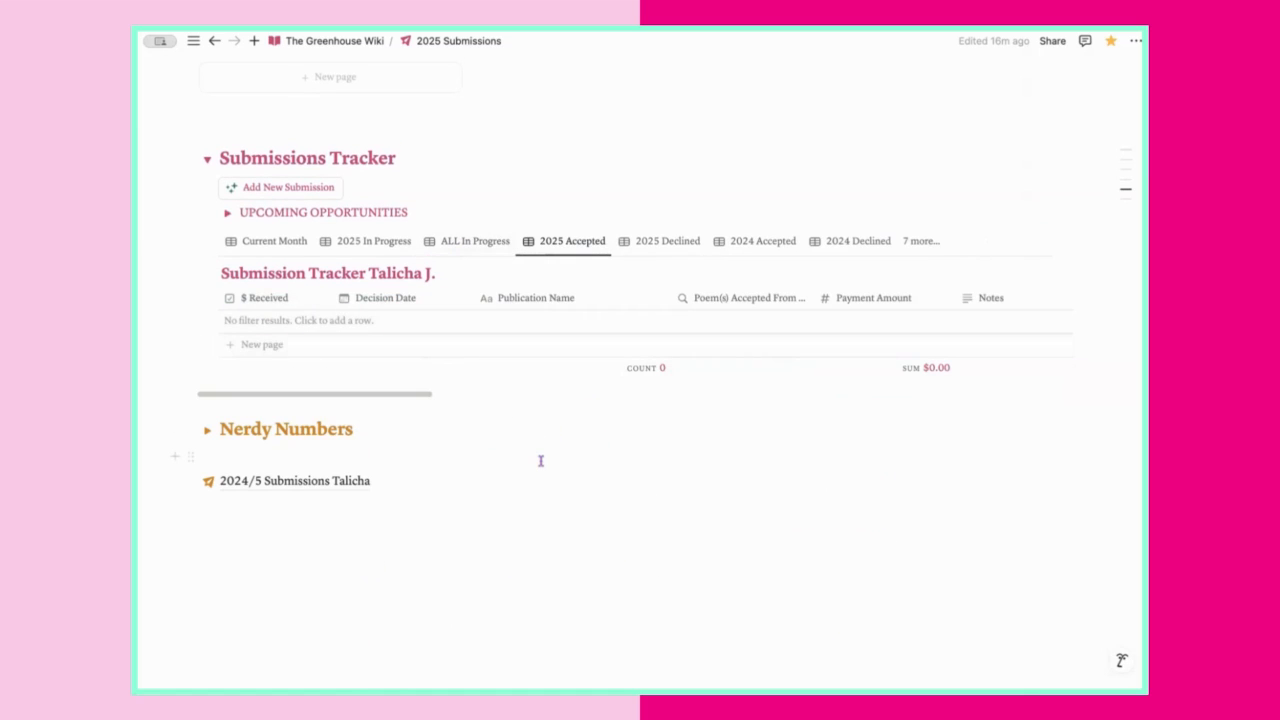
{"action": "left_click", "coordinate": [668, 242]}
{"action": "scroll", "coordinate": [358, 360], "scroll_direction": "down", "scroll_amount": 1}
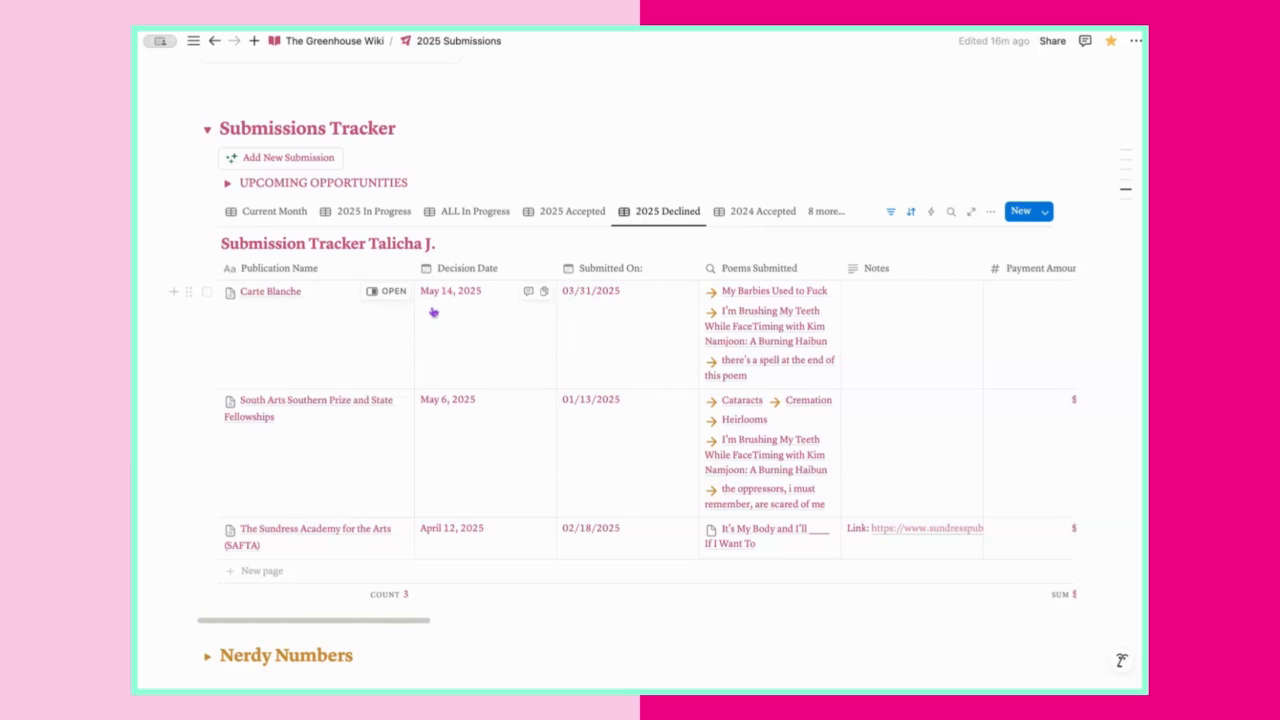
{"action": "scroll", "coordinate": [617, 357], "scroll_direction": "right", "scroll_amount": 5}
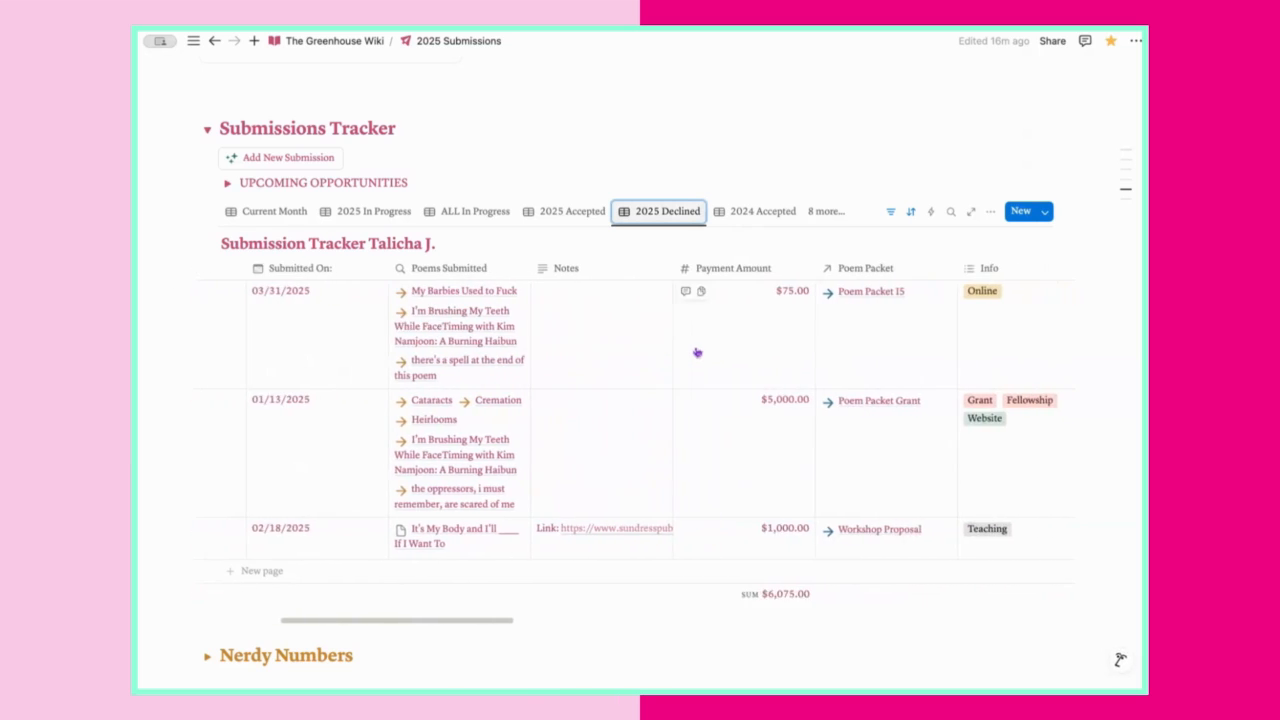
{"action": "scroll", "coordinate": [697, 352], "scroll_direction": "right", "scroll_amount": 6}
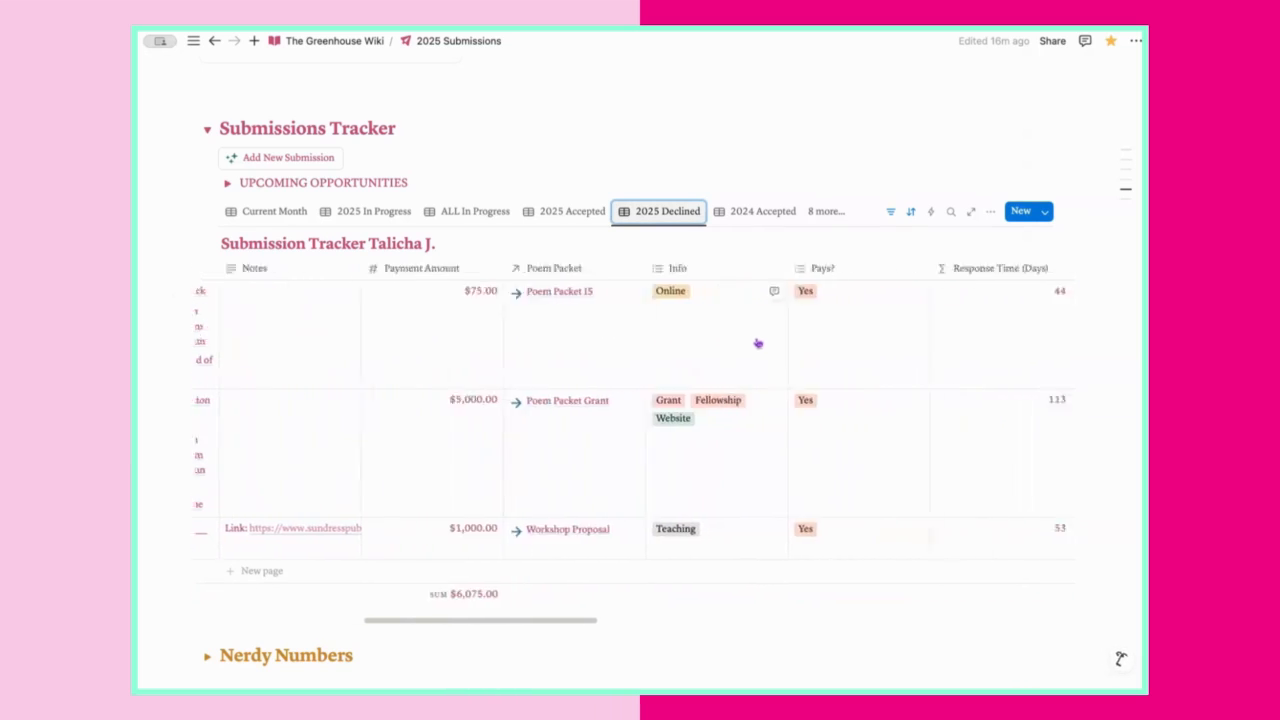
{"action": "scroll", "coordinate": [758, 343], "scroll_direction": "right", "scroll_amount": 5}
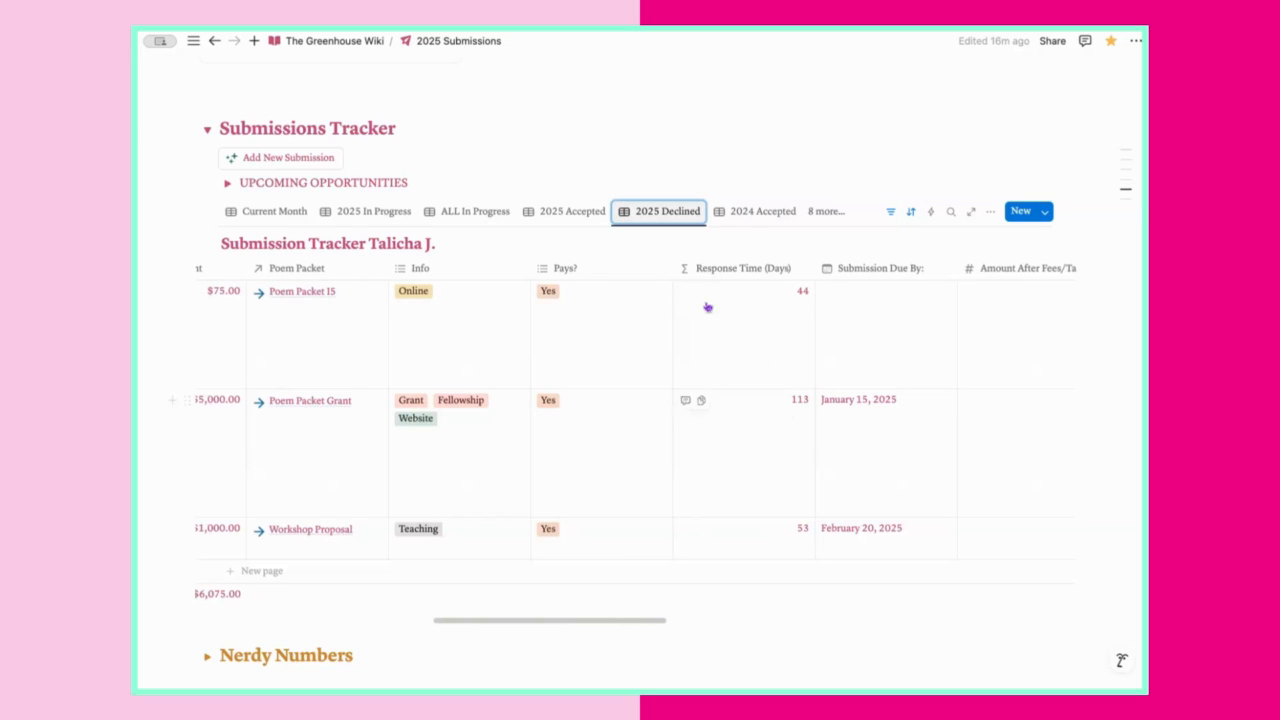
Show the tracker's 2024 Accepted view and read the notes on the Winnow Literary and Ouch! Collective entries.
{"action": "left_click", "coordinate": [752, 213]}
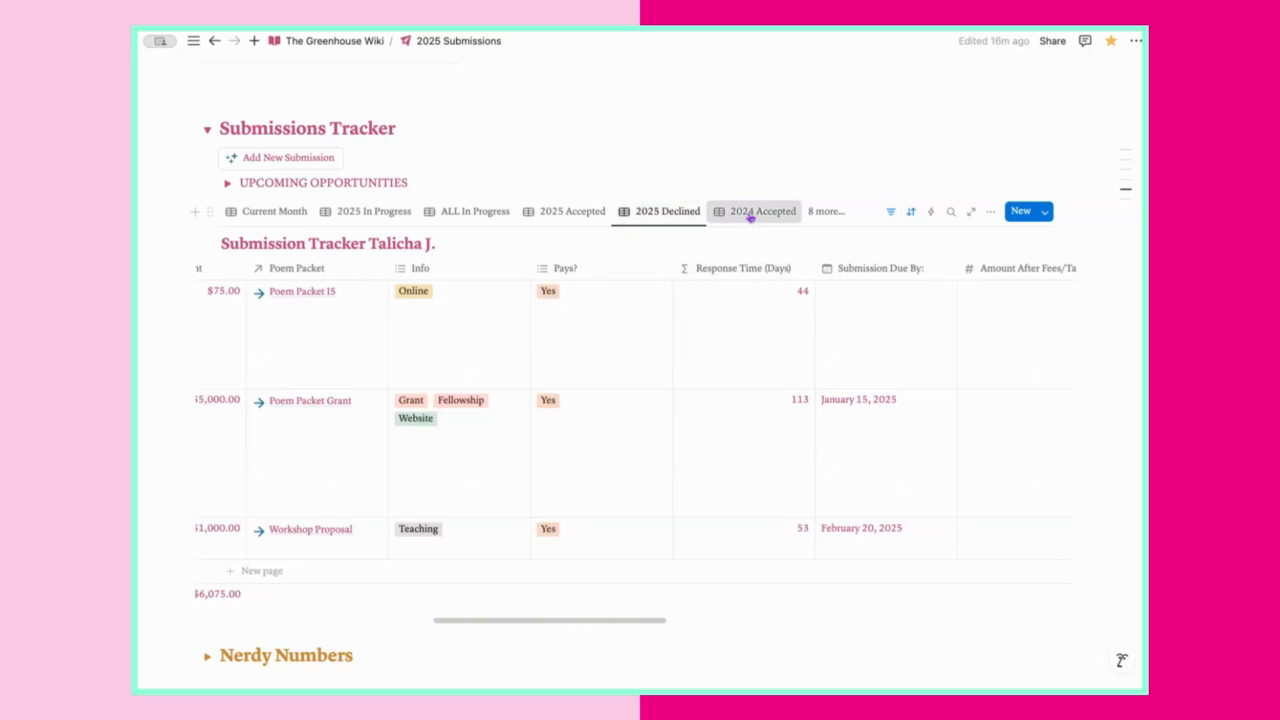
{"action": "scroll", "coordinate": [604, 265], "scroll_direction": "down", "scroll_amount": 1}
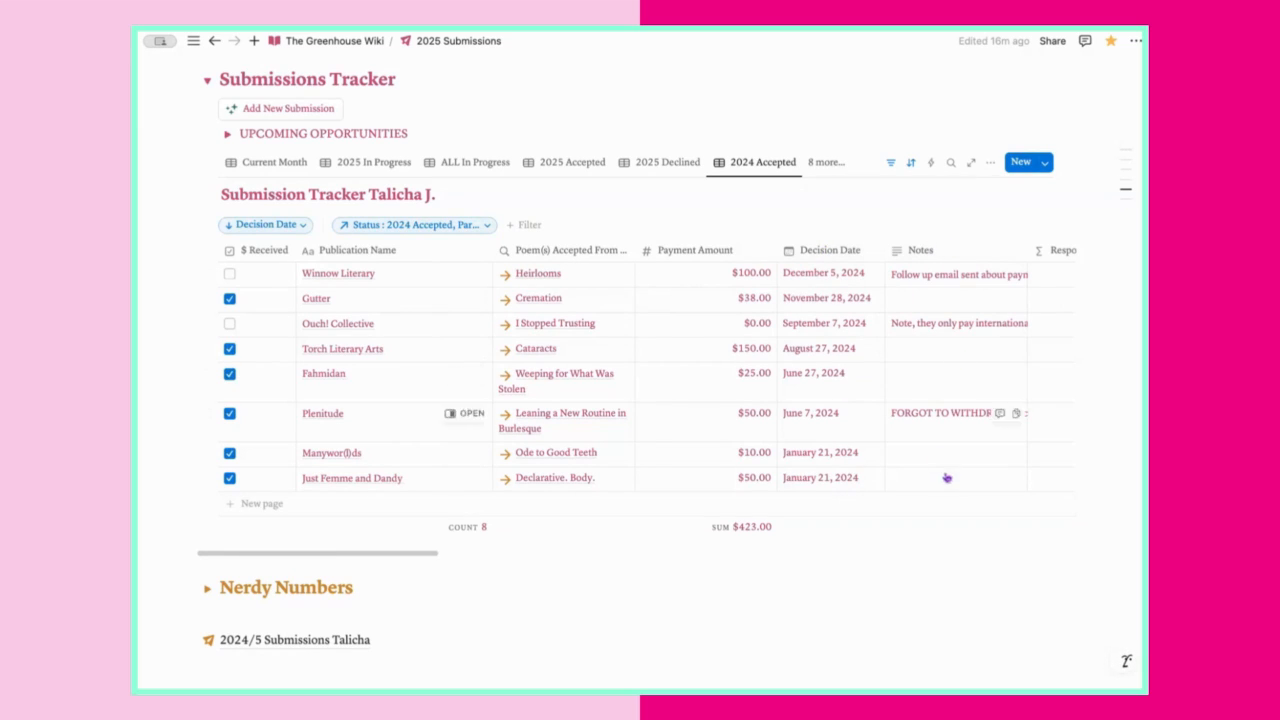
{"action": "left_click", "coordinate": [946, 280]}
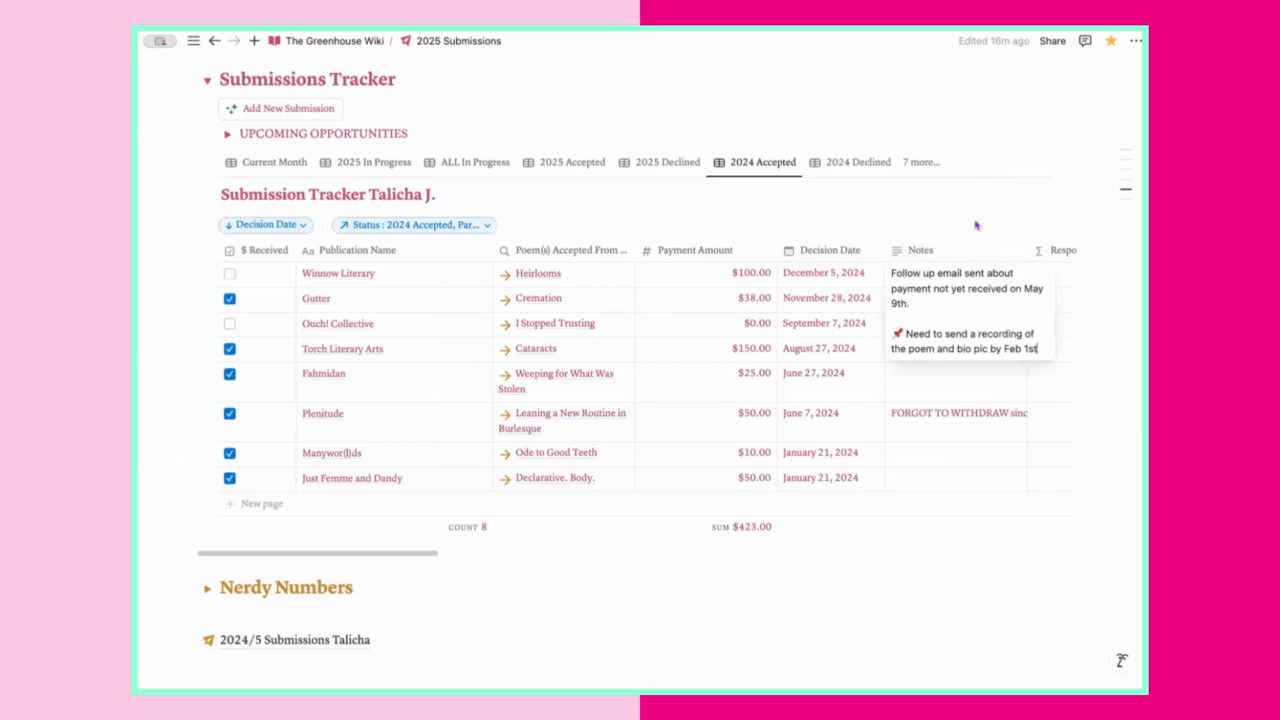
{"action": "key", "text": "Escape"}
{"action": "left_click", "coordinate": [957, 326]}
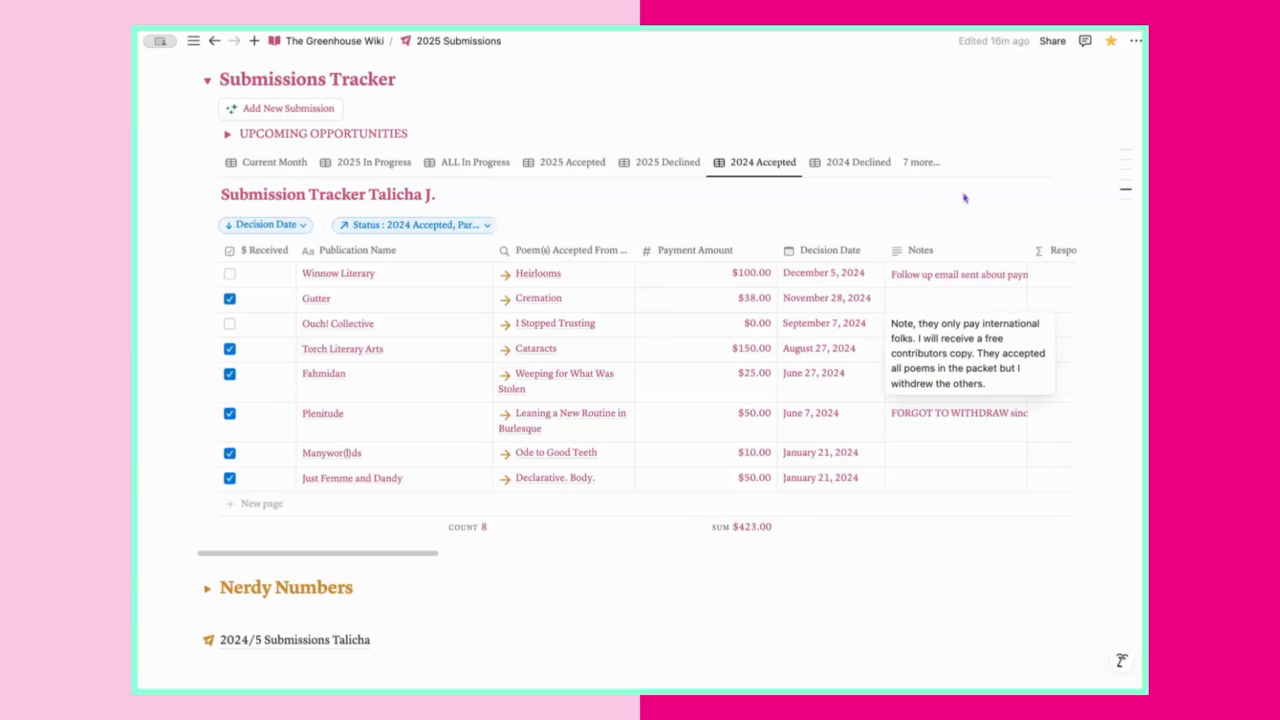
{"action": "key", "text": "Escape"}
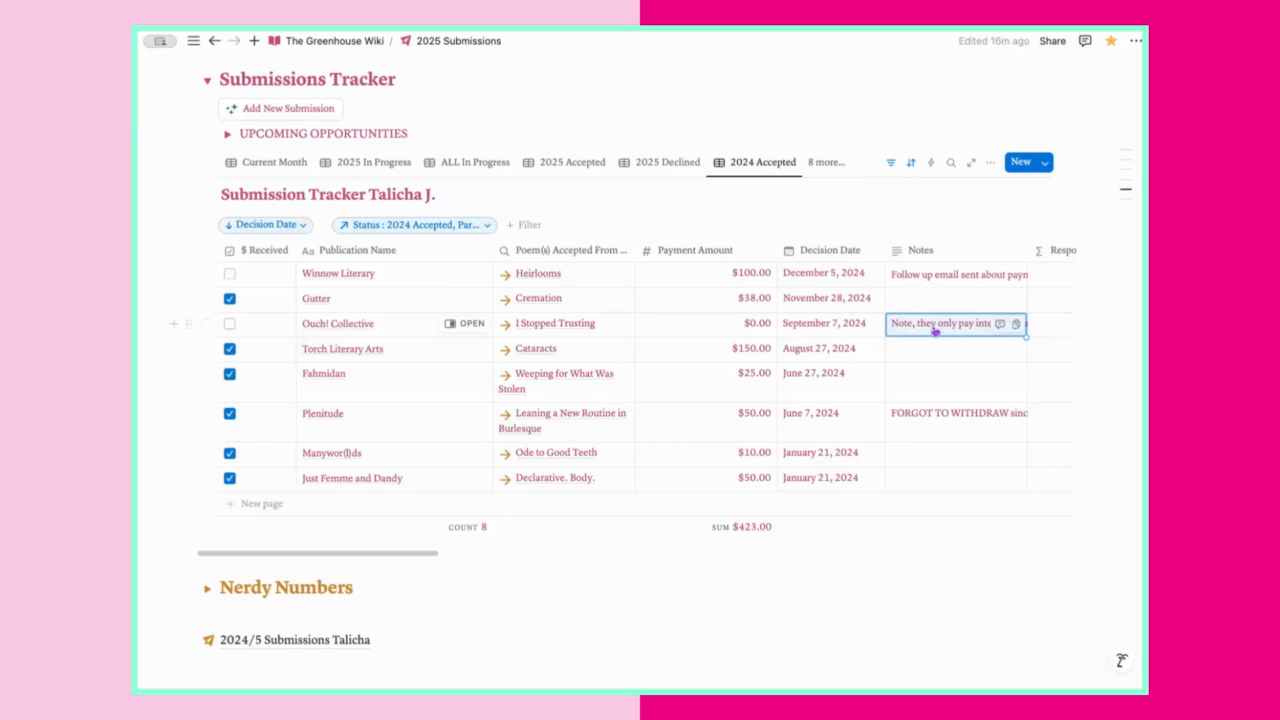
Read the Plenitude entry's note, and check the response times, info tags and submission dates of the 2024 accepted entries.
{"action": "left_click", "coordinate": [937, 418]}
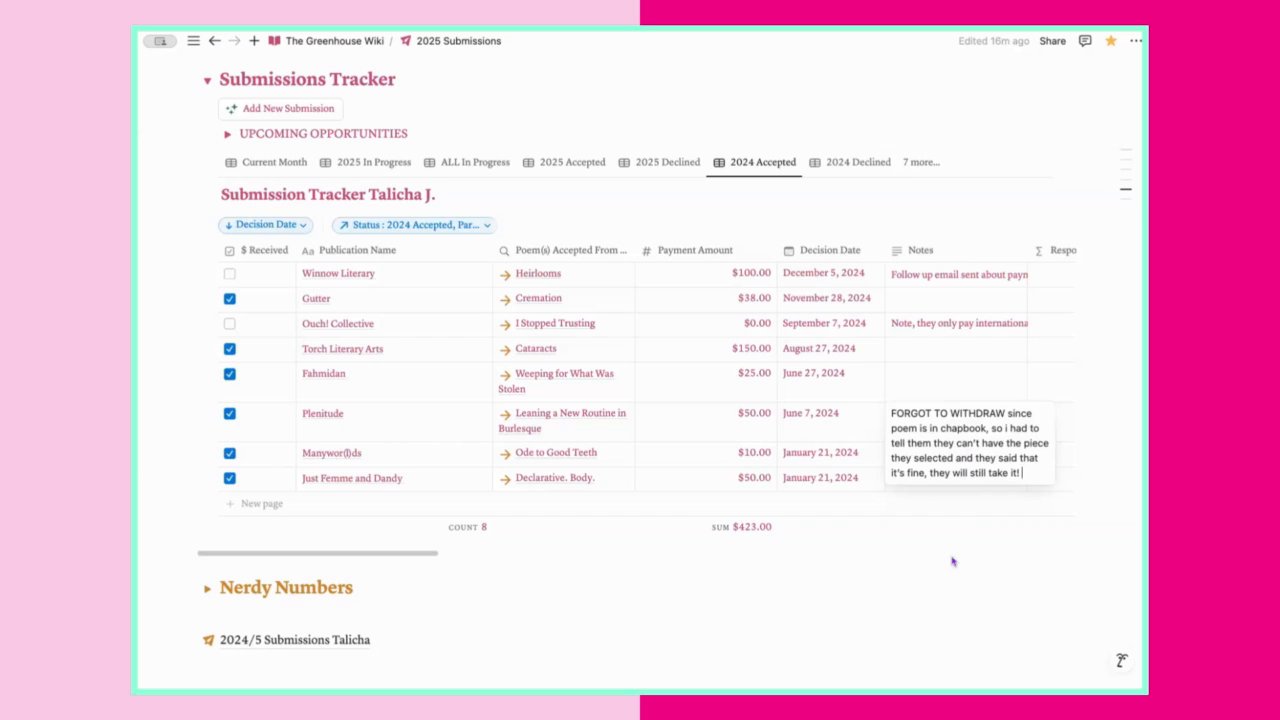
{"action": "key", "text": "Escape"}
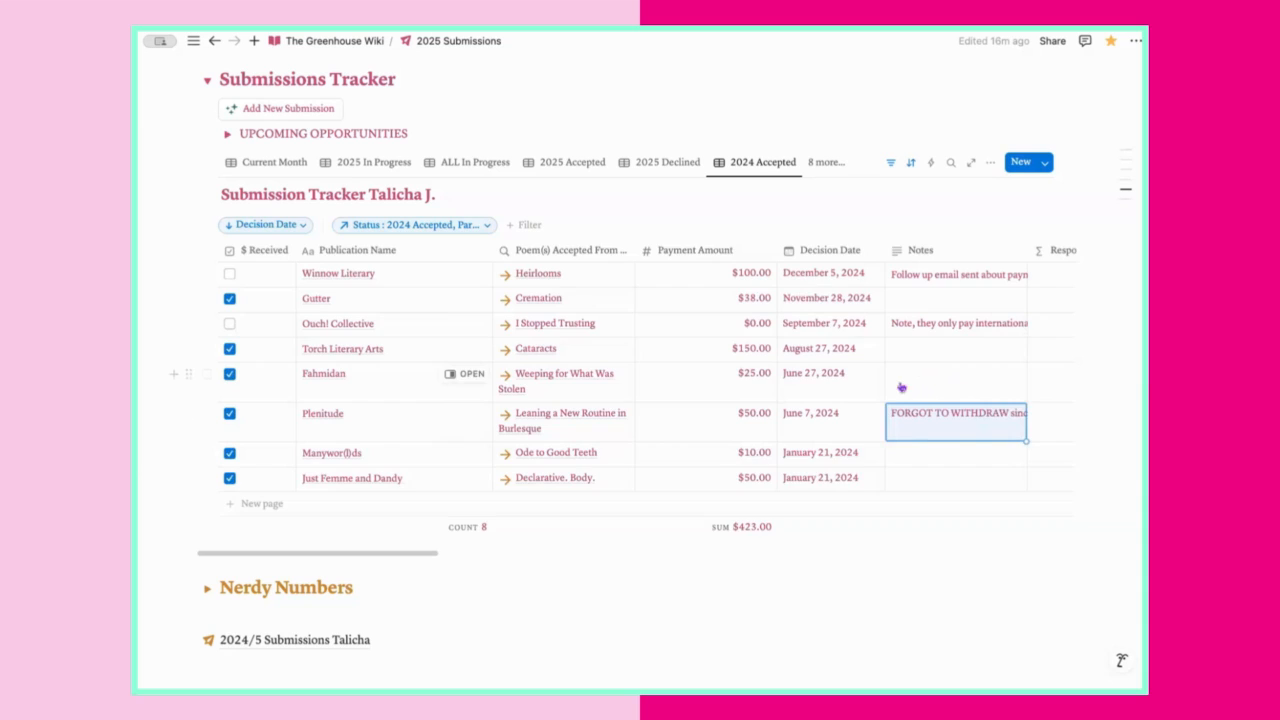
{"action": "scroll", "coordinate": [903, 386], "scroll_direction": "right", "scroll_amount": 5}
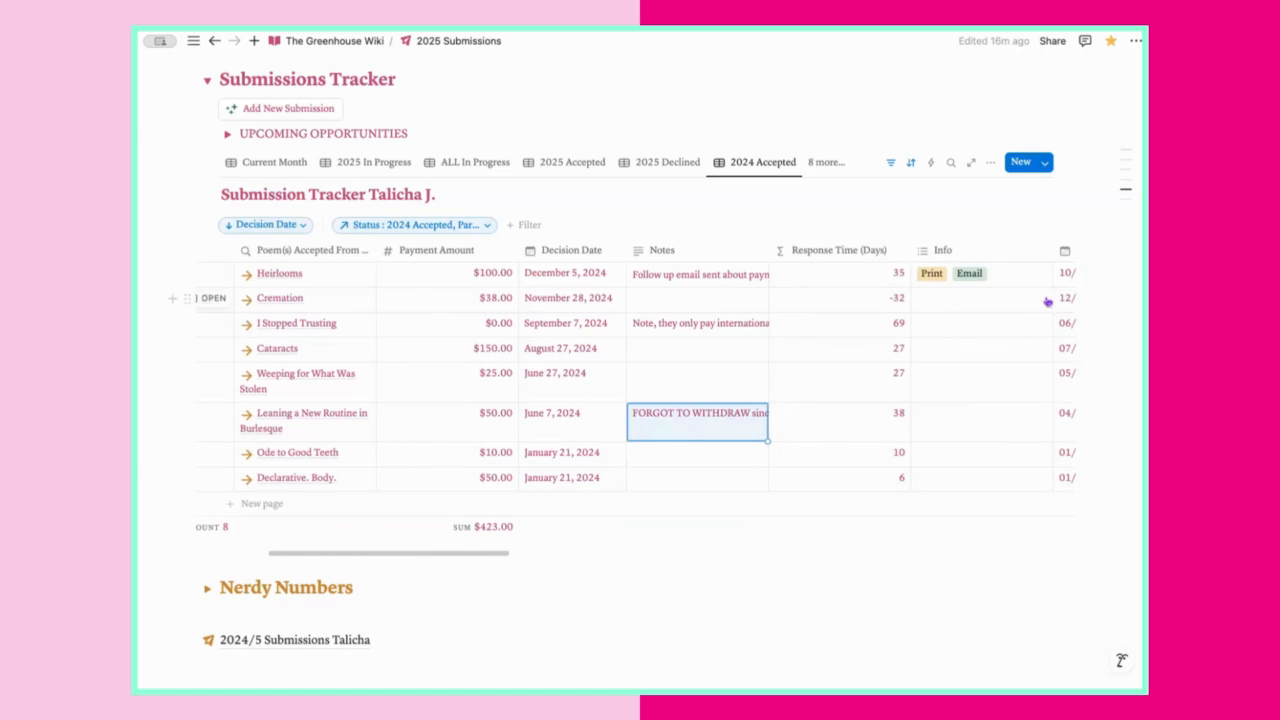
{"action": "scroll", "coordinate": [1008, 310], "scroll_direction": "right", "scroll_amount": 2}
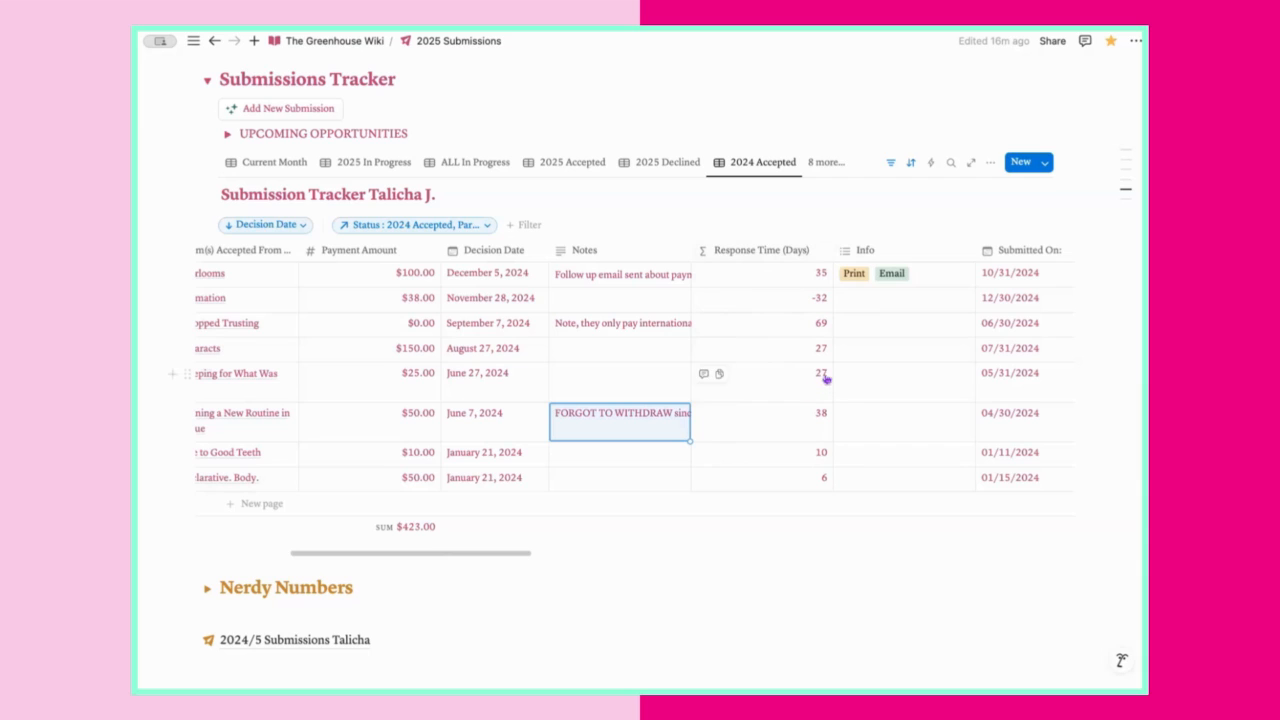
Switch the tracker to the 2025 ALL view and look through its entries.
{"action": "left_click", "coordinate": [830, 170]}
{"action": "scroll", "coordinate": [868, 350], "scroll_direction": "down", "scroll_amount": 1}
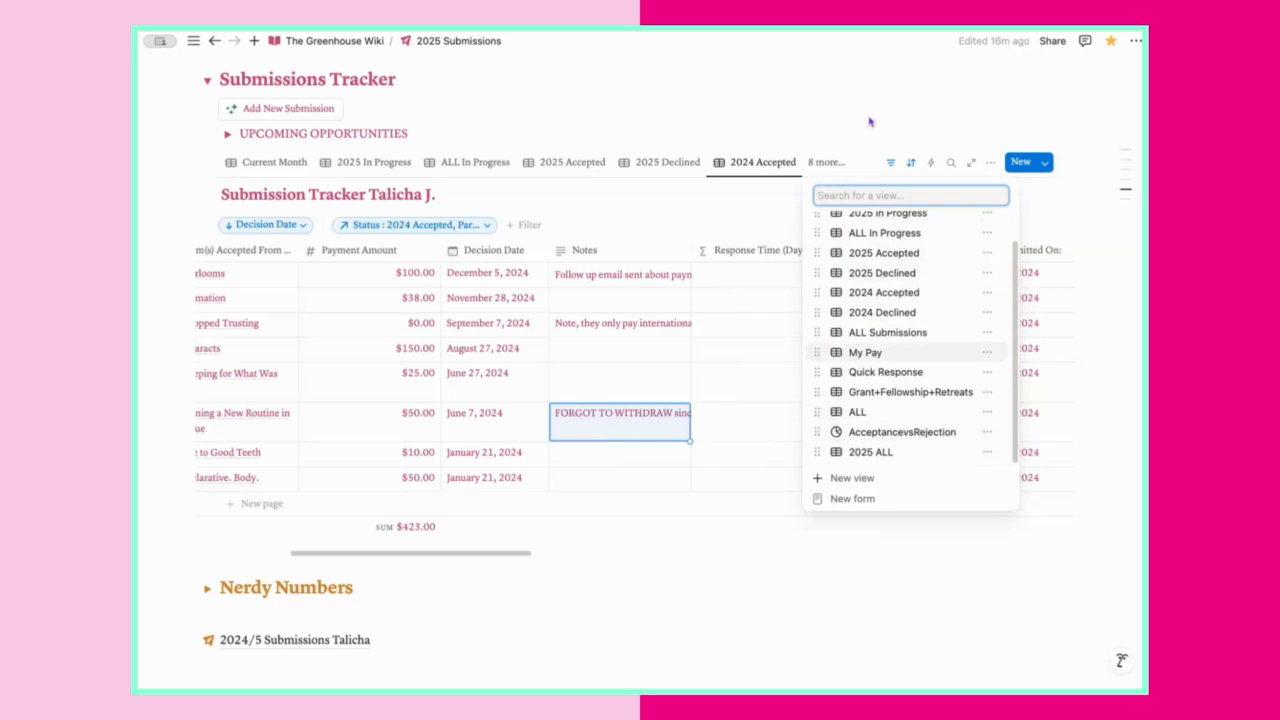
{"action": "left_click", "coordinate": [885, 453]}
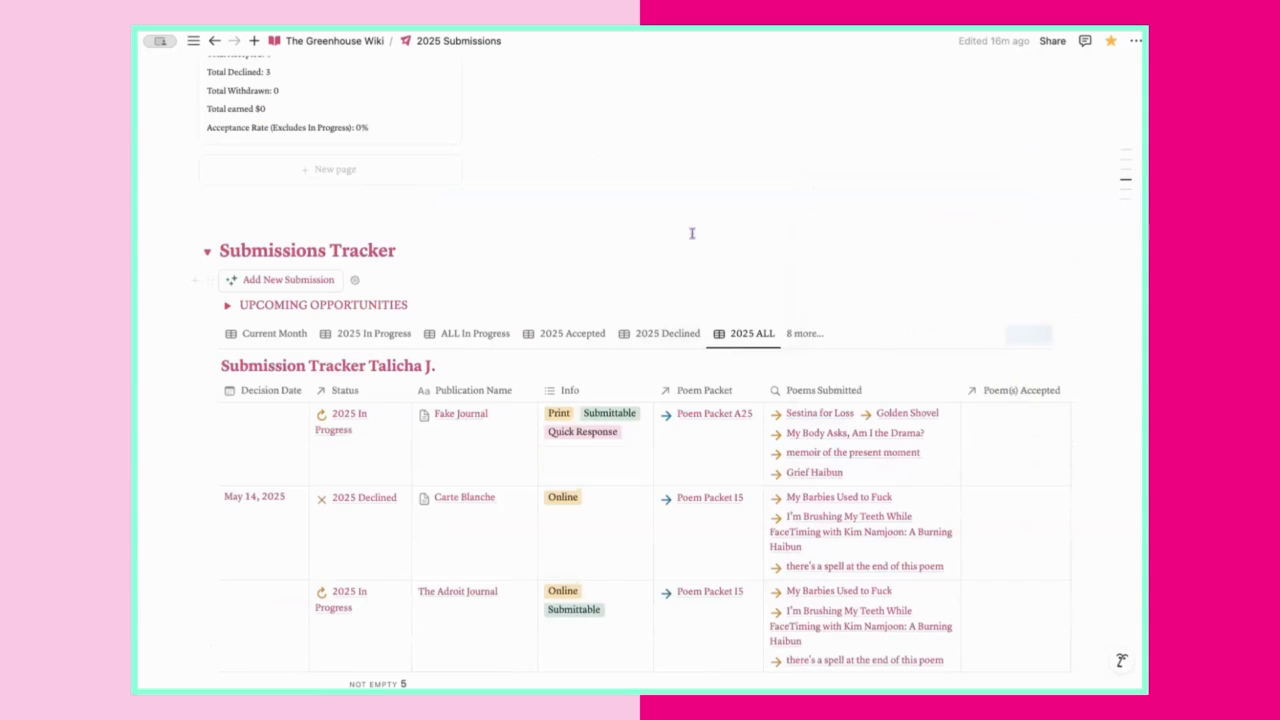
{"action": "scroll", "coordinate": [689, 297], "scroll_direction": "down", "scroll_amount": 8}
{"action": "scroll", "coordinate": [477, 320], "scroll_direction": "up", "scroll_amount": 5}
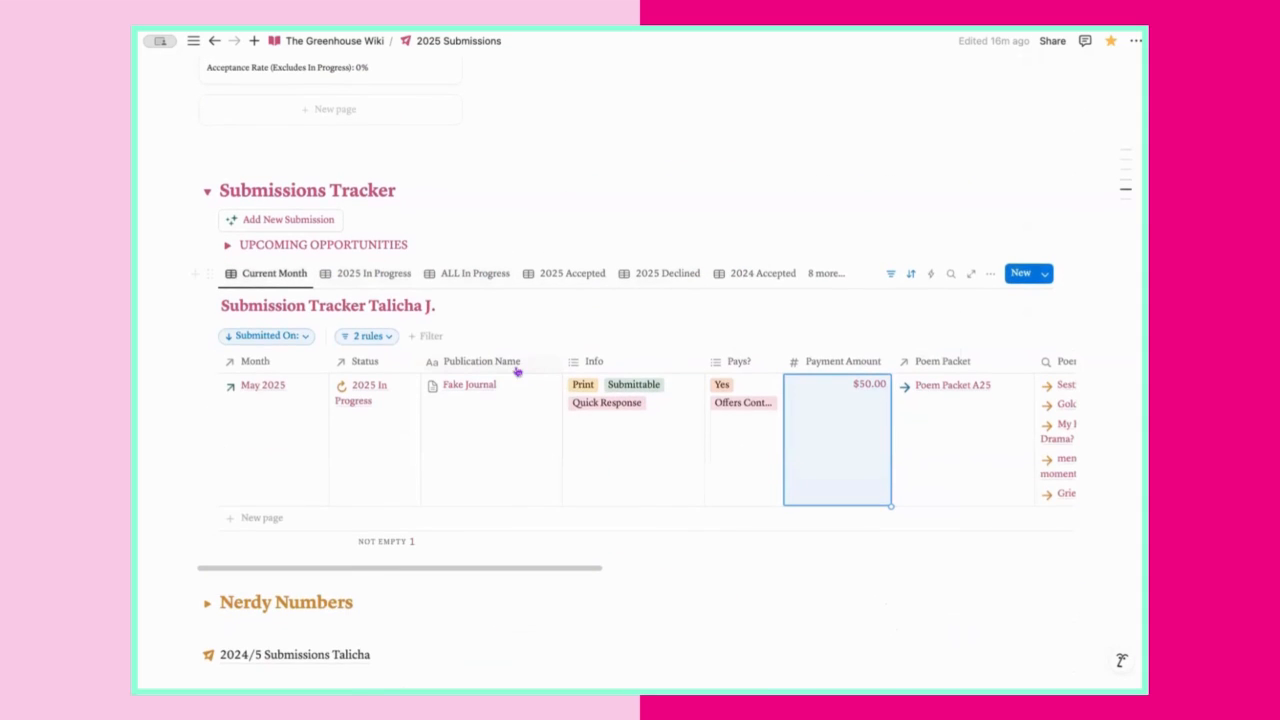
In the Current Month view, replace the Fake Journal submission's 2025 In Progress status with 2025 Accepted.
{"action": "scroll", "coordinate": [362, 308], "scroll_direction": "up", "scroll_amount": 1}
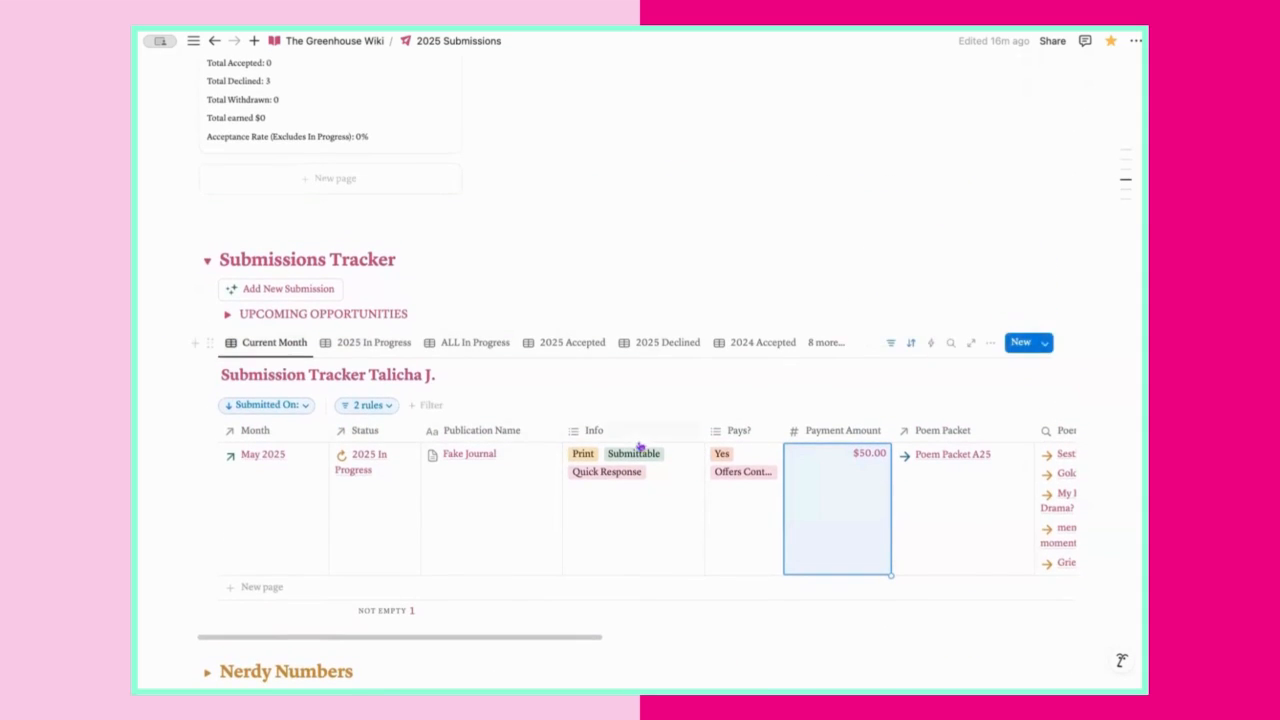
{"action": "scroll", "coordinate": [740, 395], "scroll_direction": "down", "scroll_amount": 1}
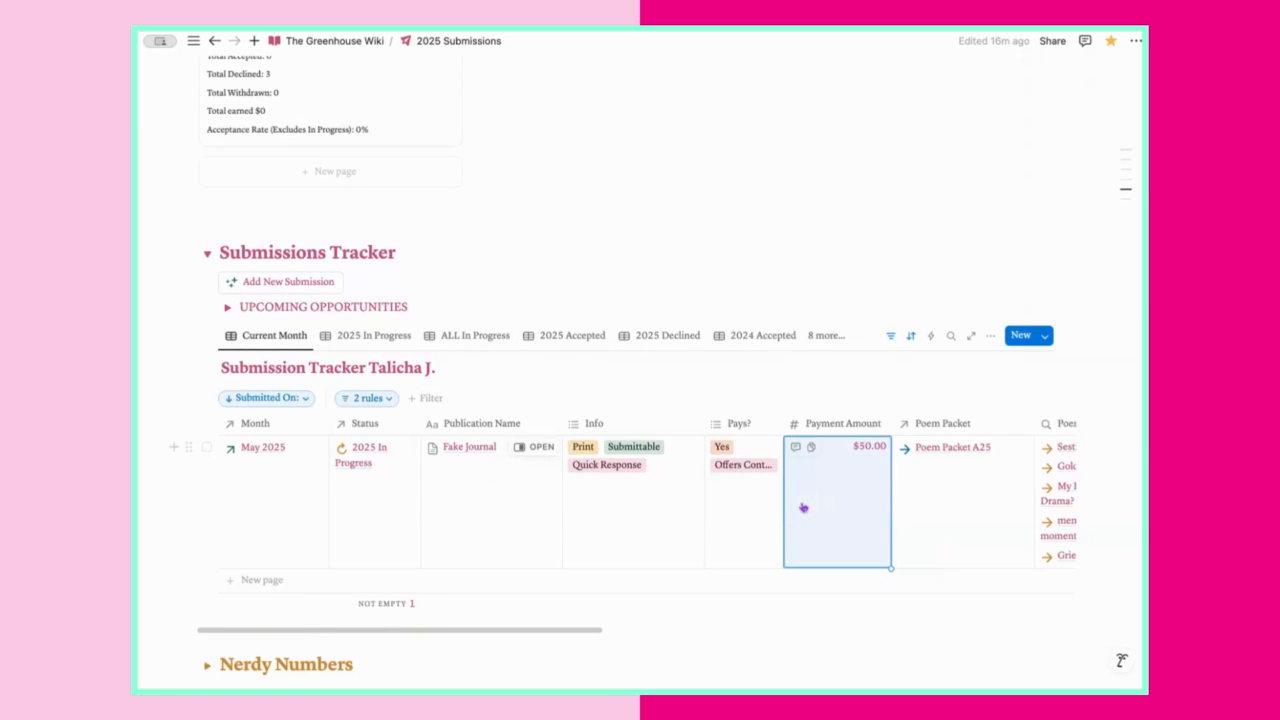
{"action": "scroll", "coordinate": [803, 508], "scroll_direction": "right", "scroll_amount": 2}
{"action": "scroll", "coordinate": [637, 491], "scroll_direction": "left", "scroll_amount": 2}
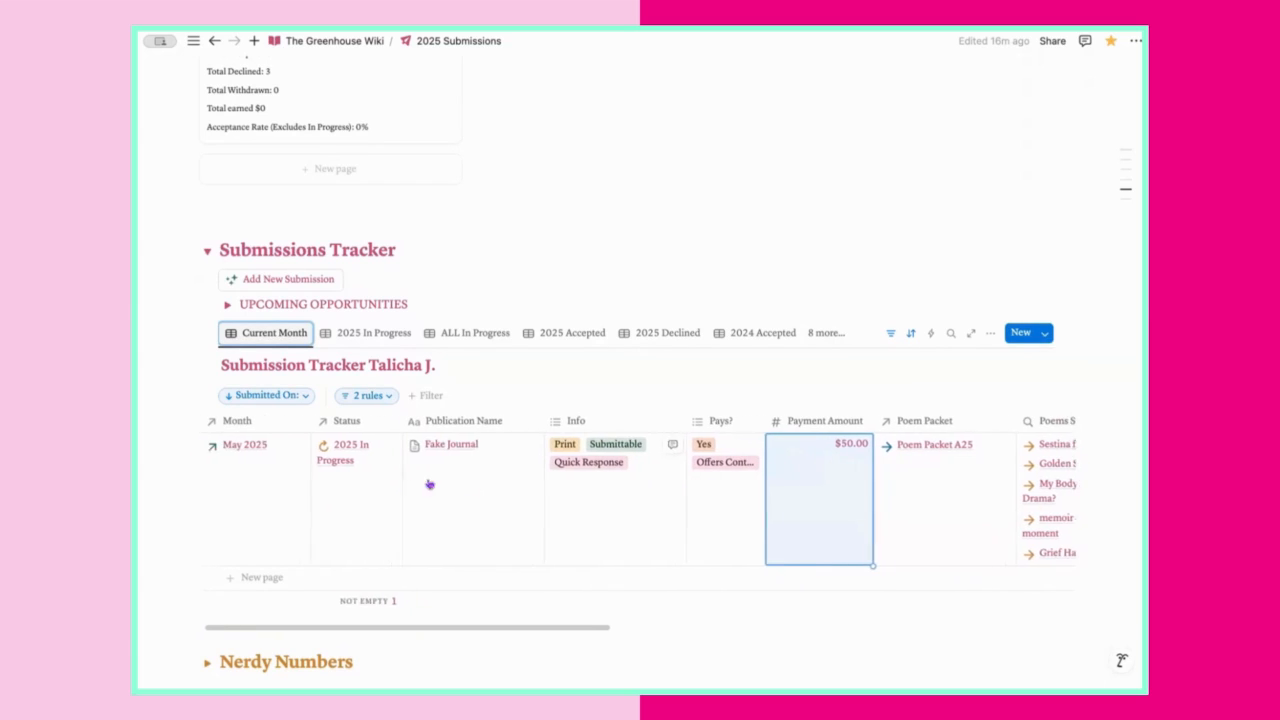
{"action": "left_click", "coordinate": [380, 449]}
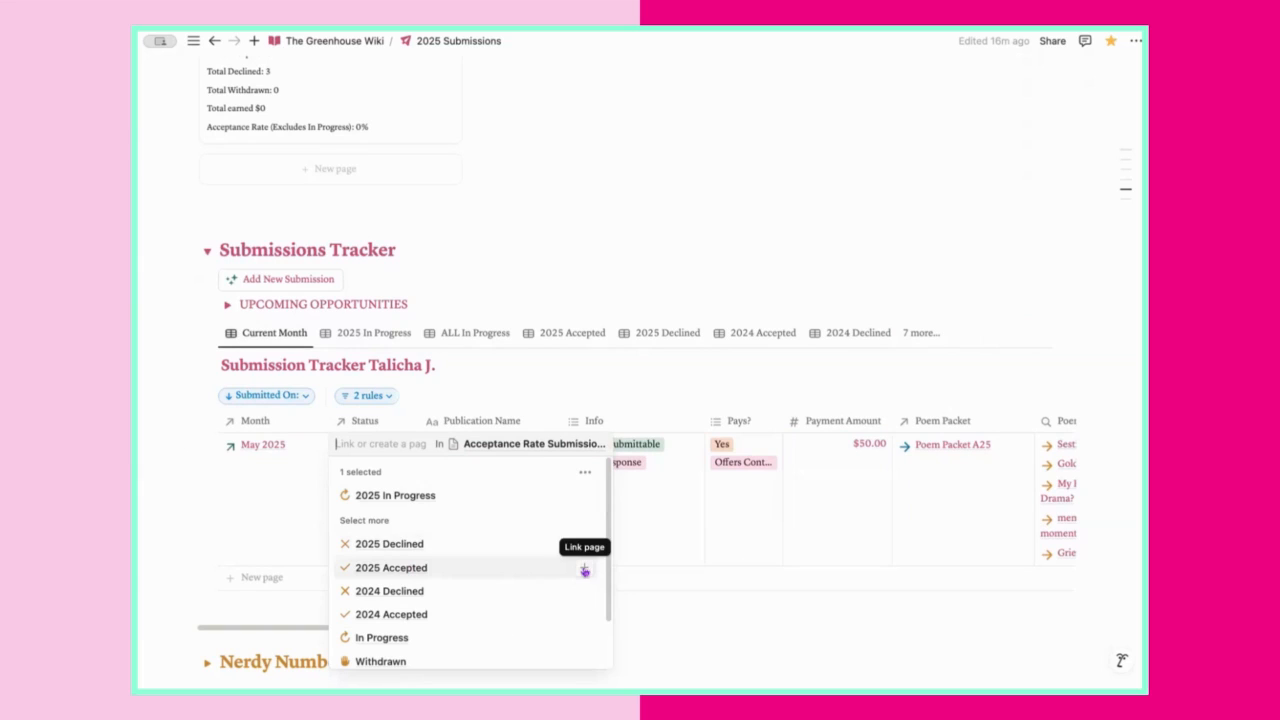
{"action": "left_click", "coordinate": [585, 570]}
{"action": "left_click", "coordinate": [588, 498]}
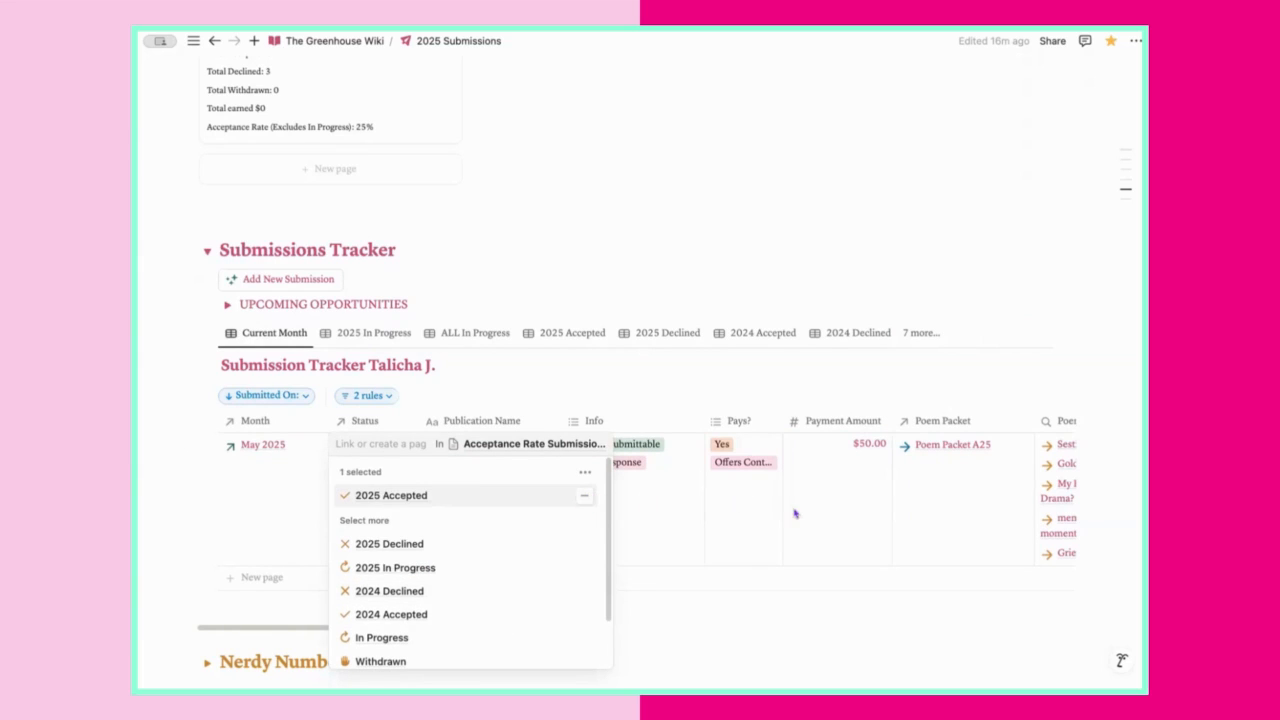
{"action": "key", "text": "Escape"}
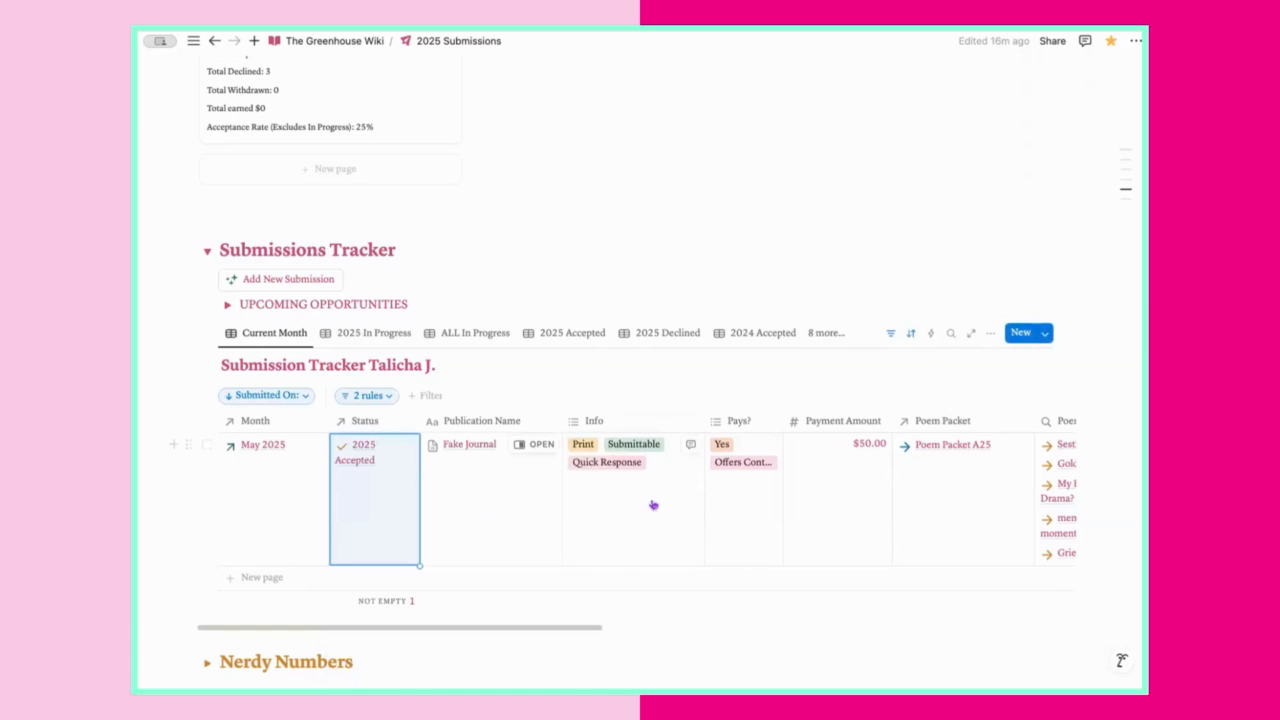
Check the Fake Journal submission's remaining properties and open its linked Poem Packet A25.
{"action": "scroll", "coordinate": [703, 511], "scroll_direction": "right", "scroll_amount": 1}
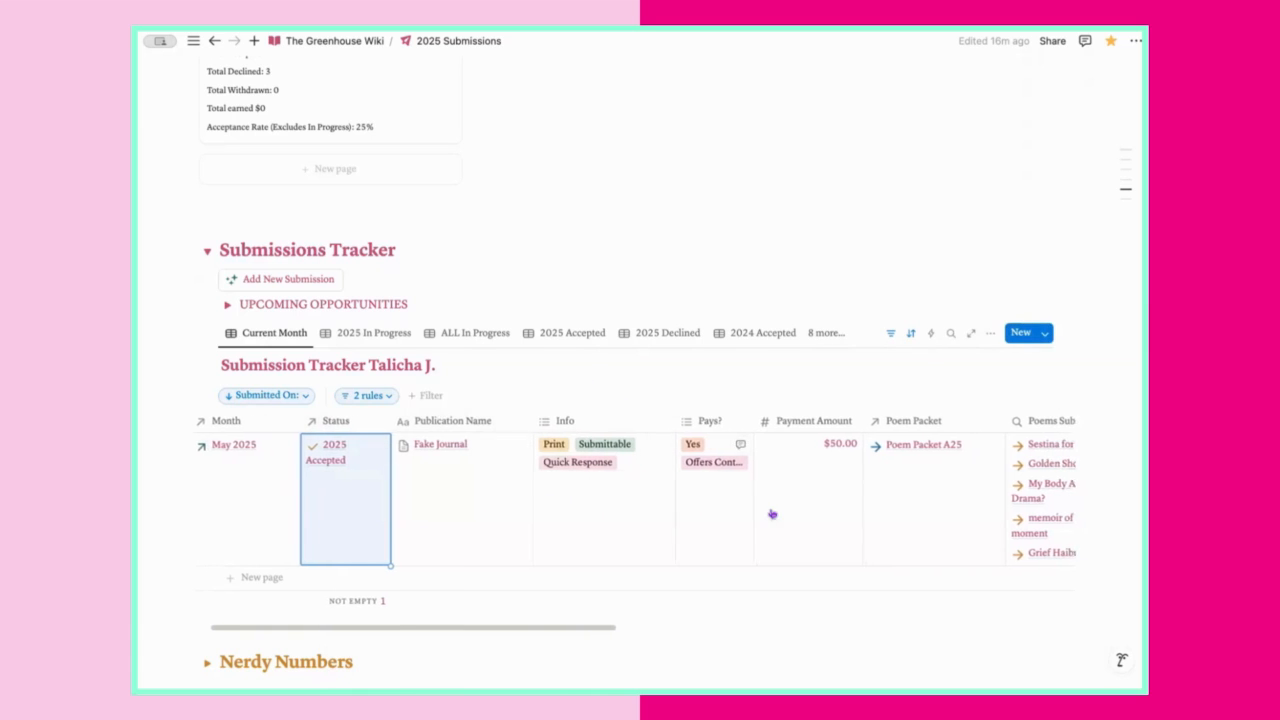
{"action": "scroll", "coordinate": [765, 514], "scroll_direction": "right", "scroll_amount": 8}
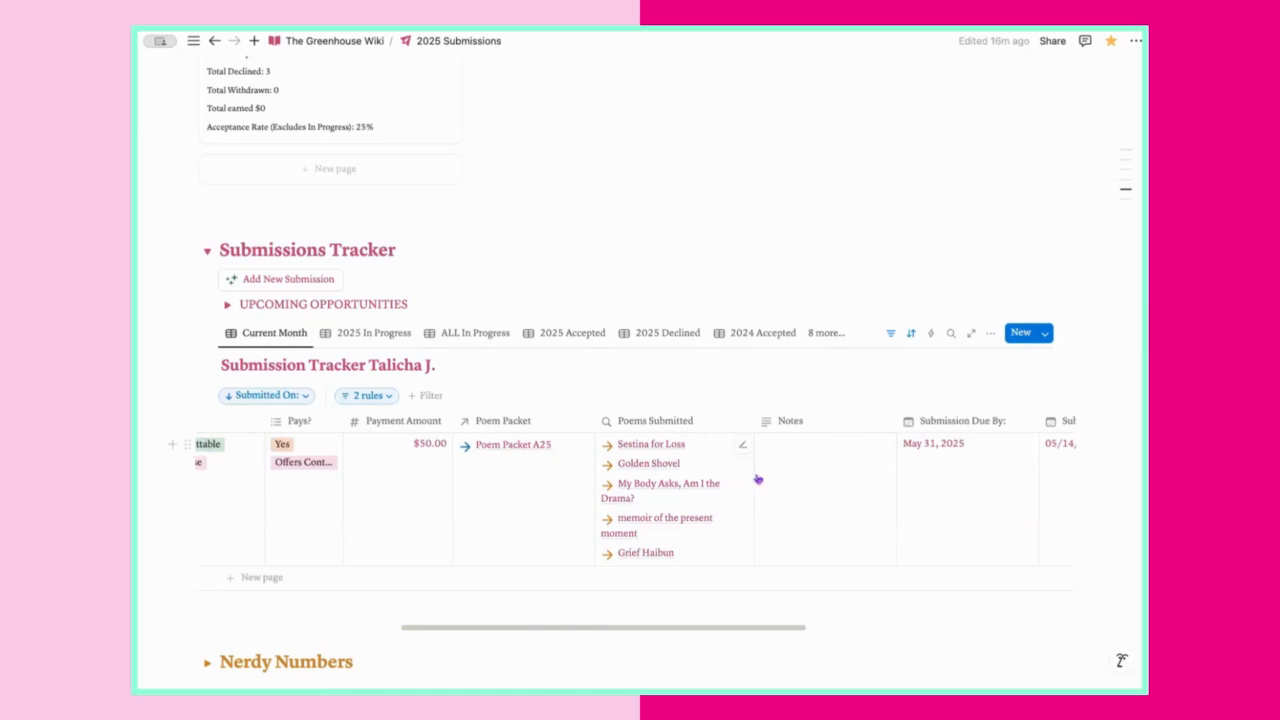
{"action": "scroll", "coordinate": [757, 477], "scroll_direction": "right", "scroll_amount": 10}
{"action": "scroll", "coordinate": [734, 494], "scroll_direction": "left", "scroll_amount": 8}
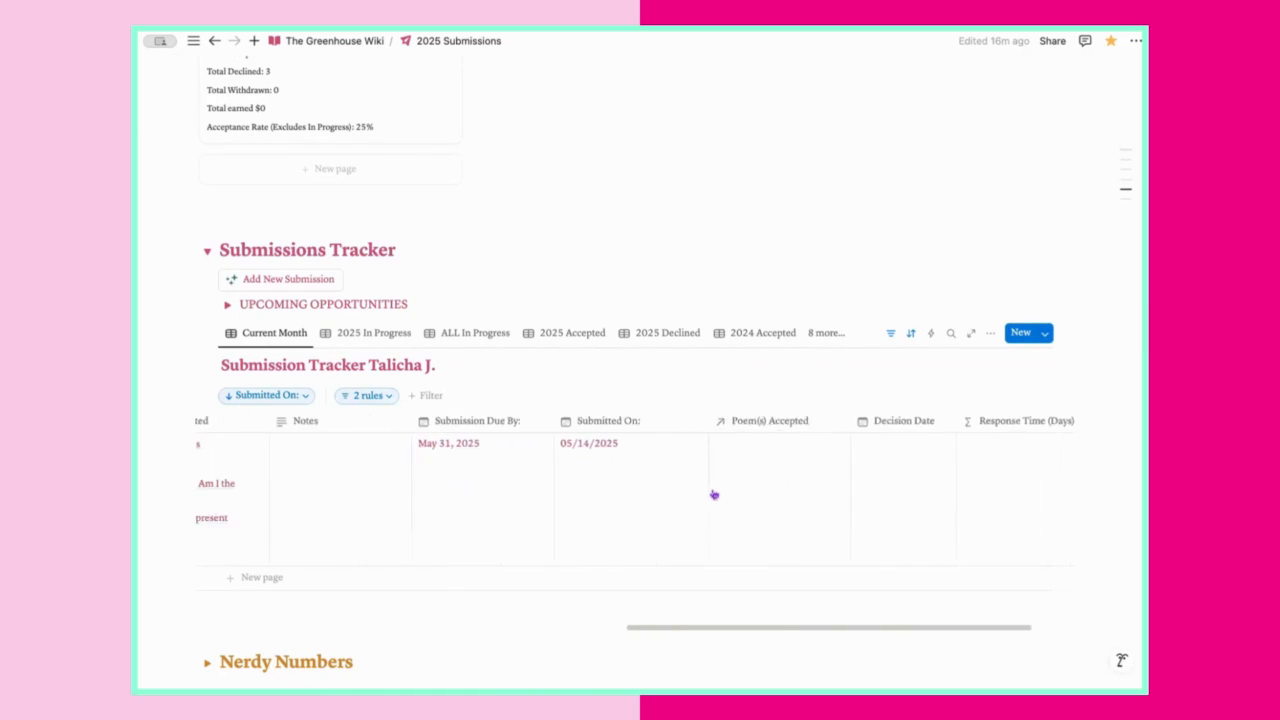
{"action": "scroll", "coordinate": [288, 451], "scroll_direction": "left", "scroll_amount": 6}
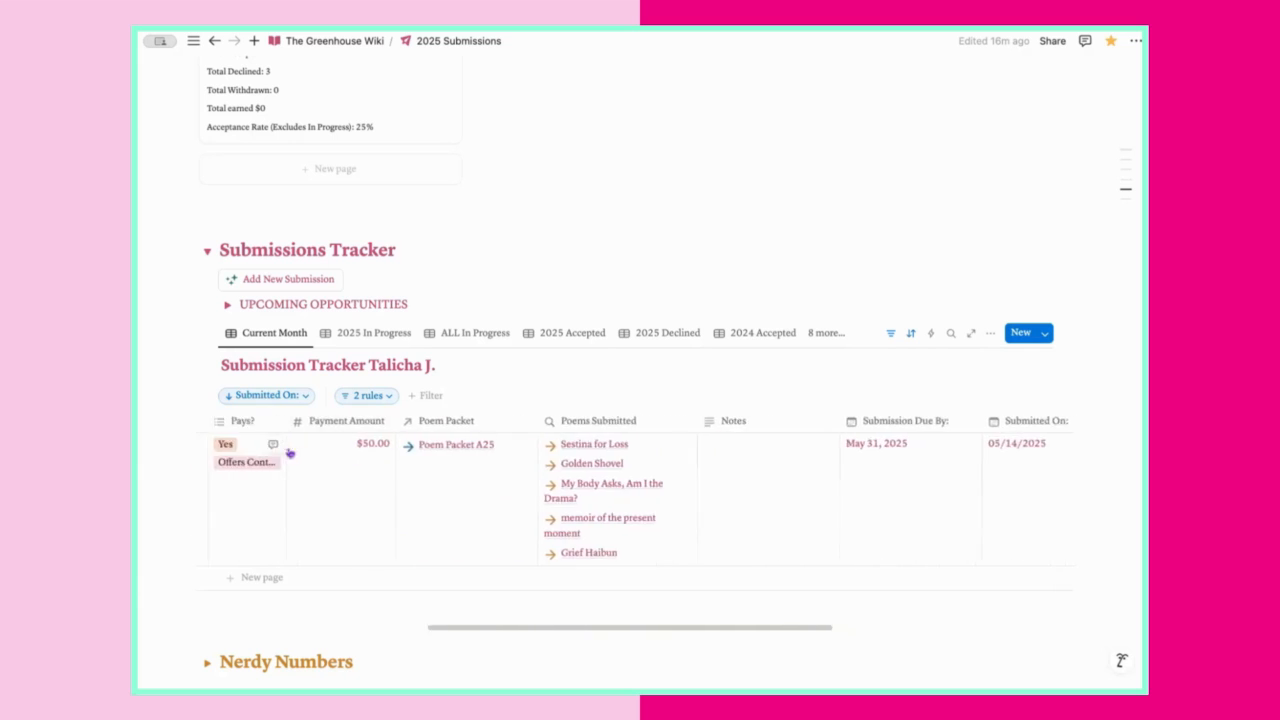
{"action": "scroll", "coordinate": [983, 463], "scroll_direction": "right", "scroll_amount": 6}
{"action": "scroll", "coordinate": [445, 470], "scroll_direction": "left", "scroll_amount": 1}
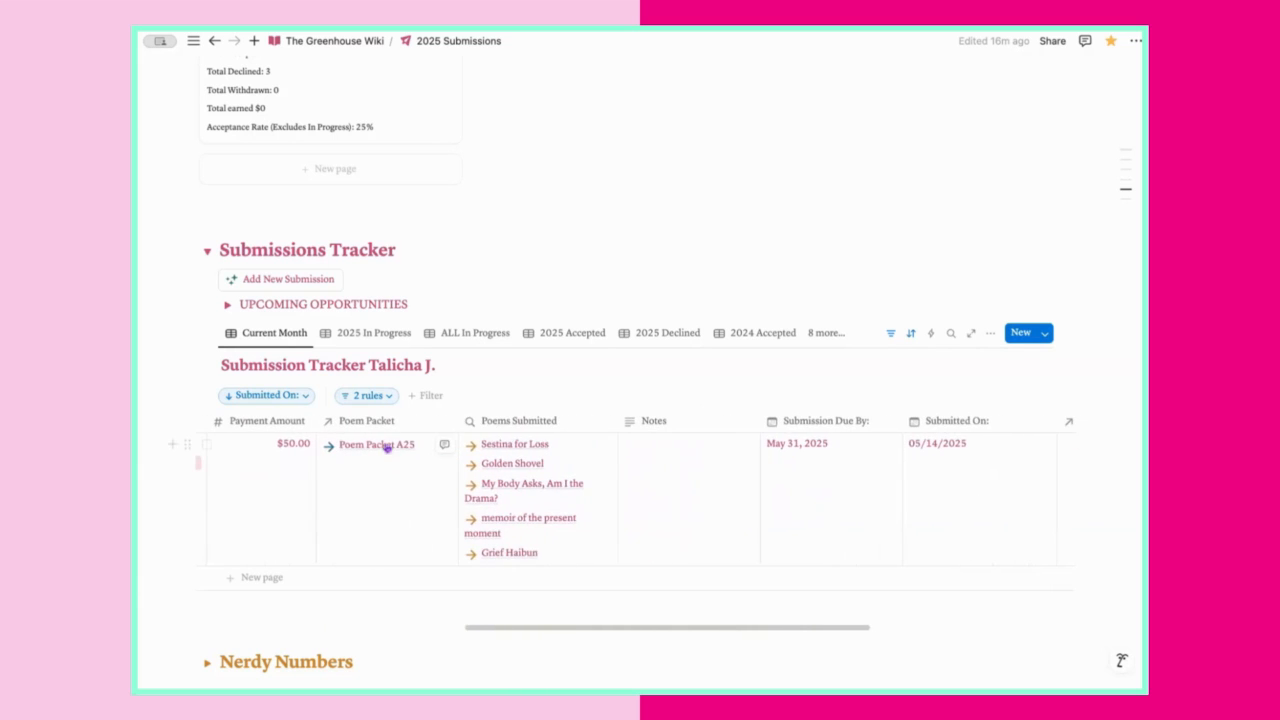
{"action": "left_click", "coordinate": [418, 439]}
{"action": "left_click", "coordinate": [393, 497]}
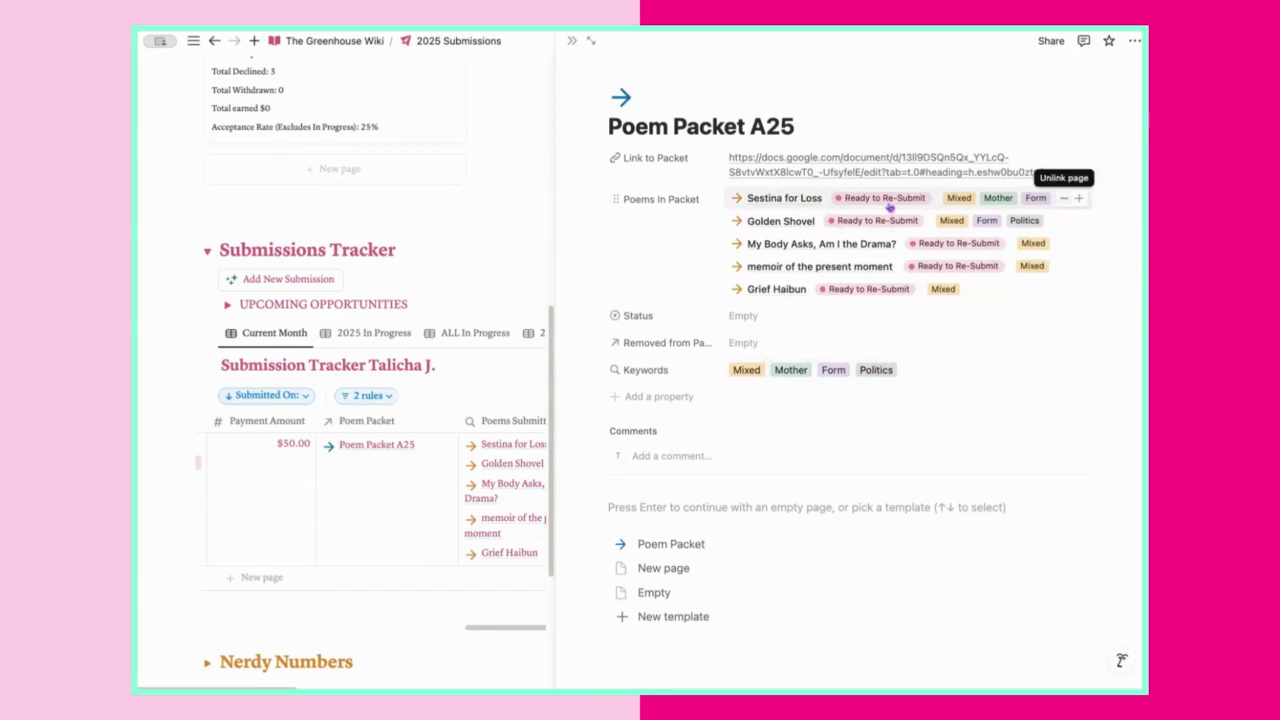
Record Sestina for Loss as removed from Poem Packet A25 and unlink it from Poems In Packet.
{"action": "left_click", "coordinate": [766, 343]}
{"action": "type", "text": "se"}
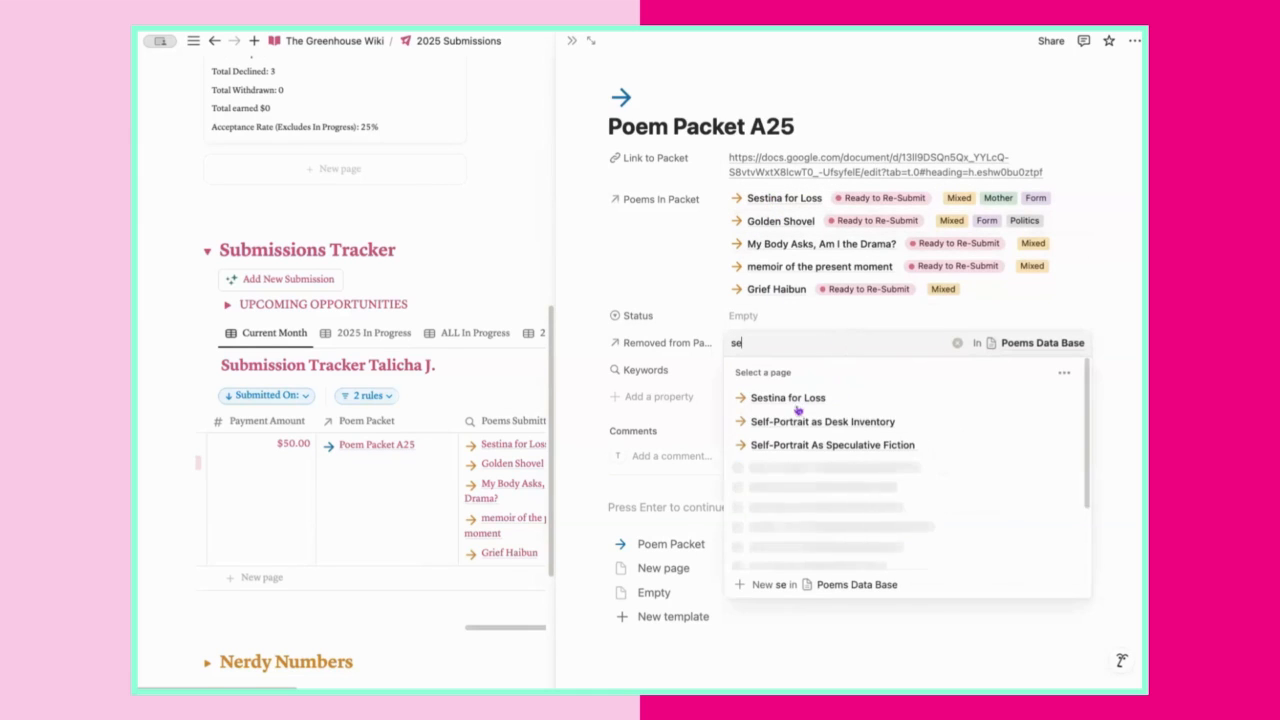
{"action": "left_click", "coordinate": [1073, 397]}
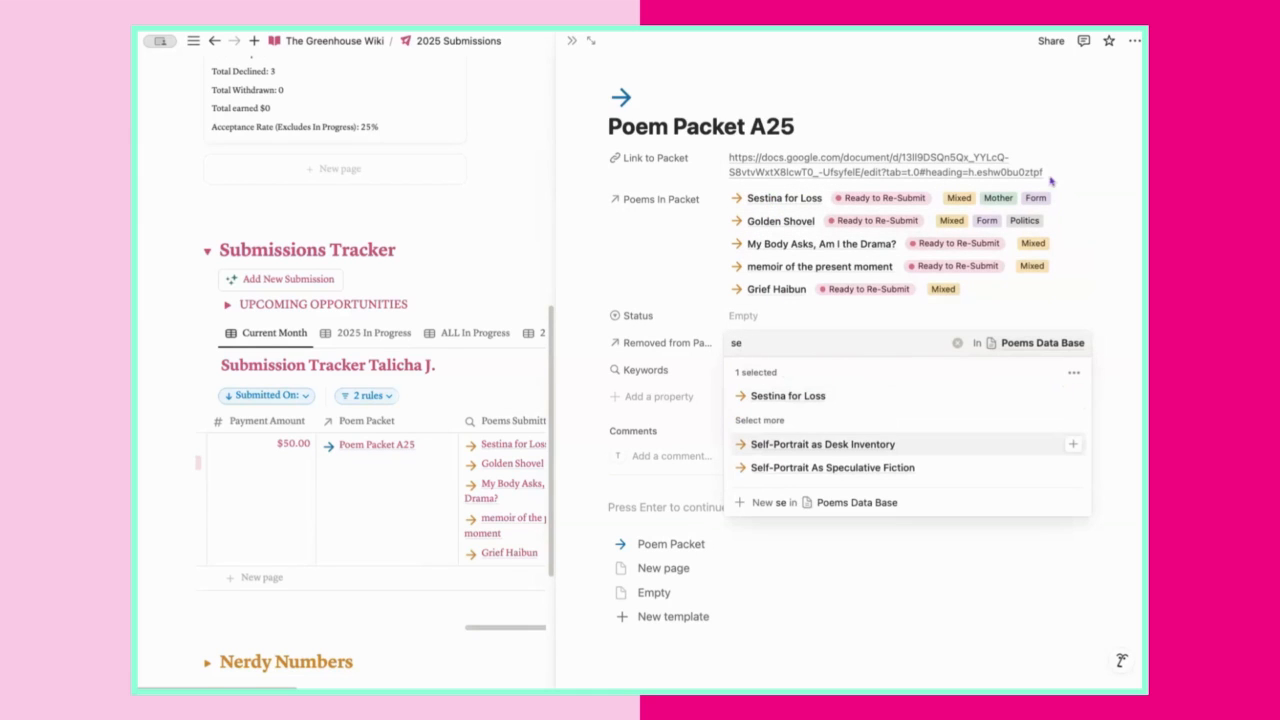
{"action": "left_click", "coordinate": [1074, 200]}
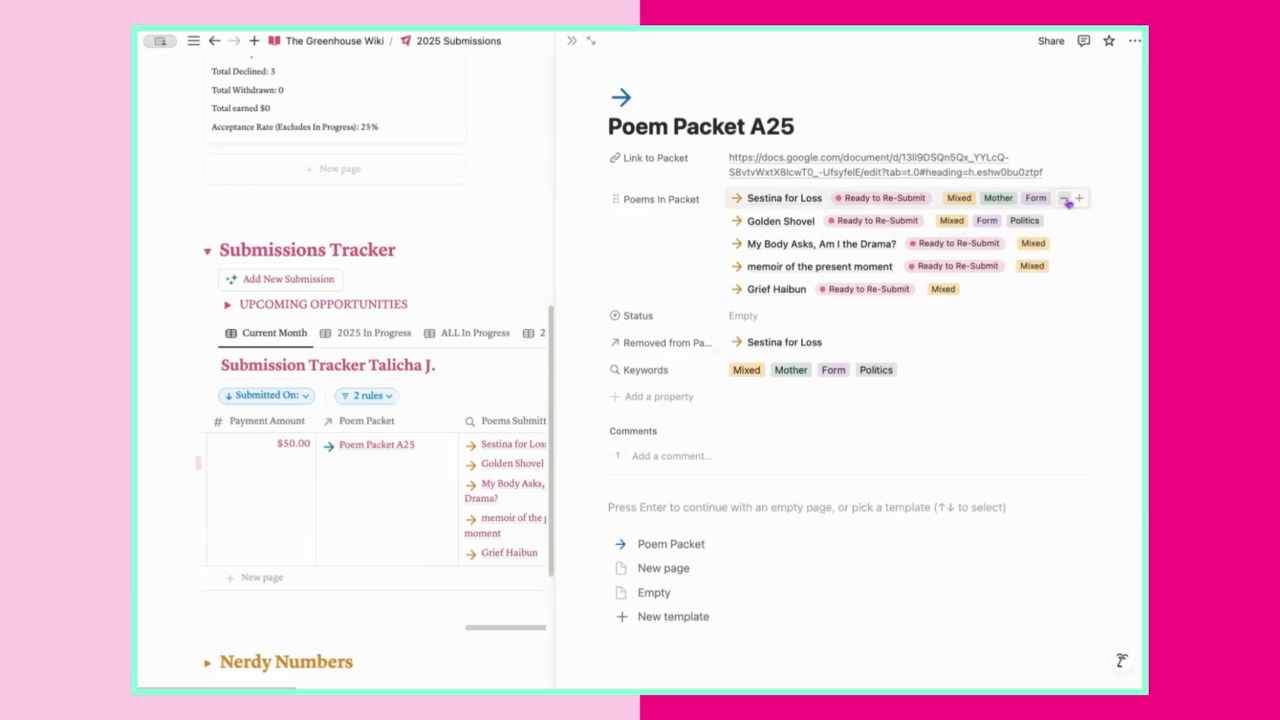
{"action": "left_click", "coordinate": [1066, 199]}
Open the Sestina for Loss page from the packet and set the poem's status to Accepted.
{"action": "left_click", "coordinate": [768, 318]}
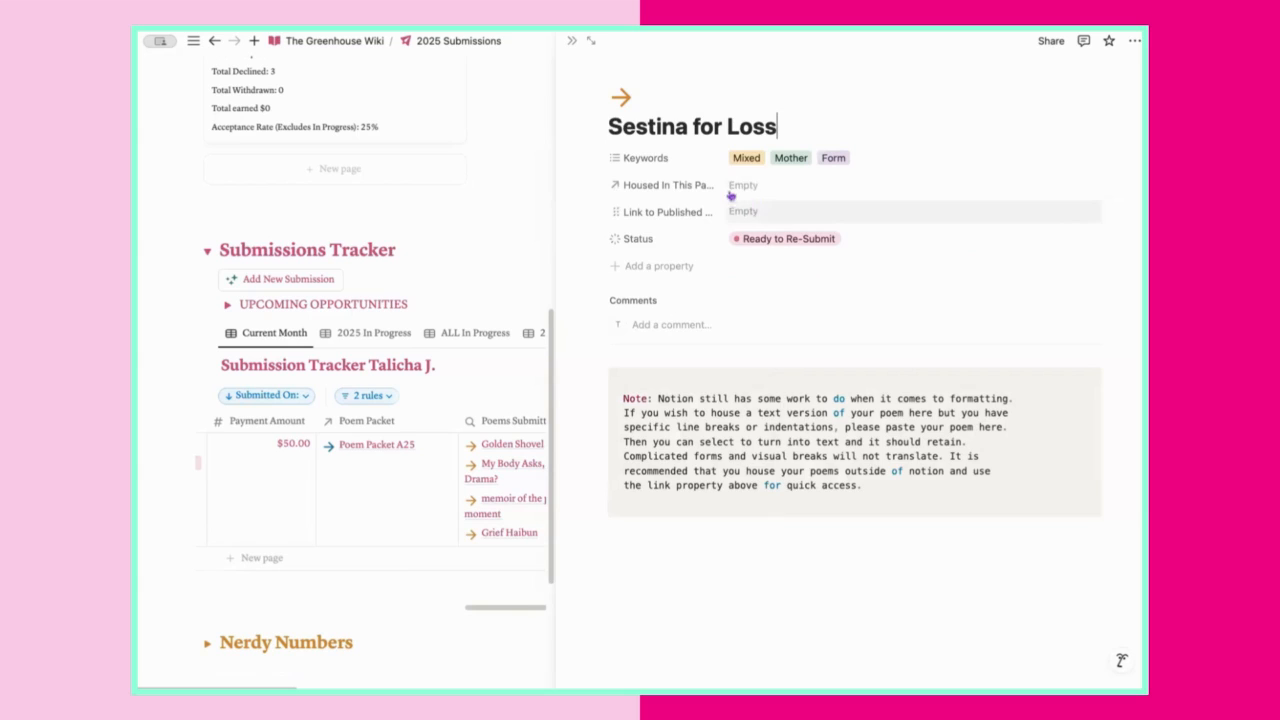
{"action": "left_click", "coordinate": [766, 240]}
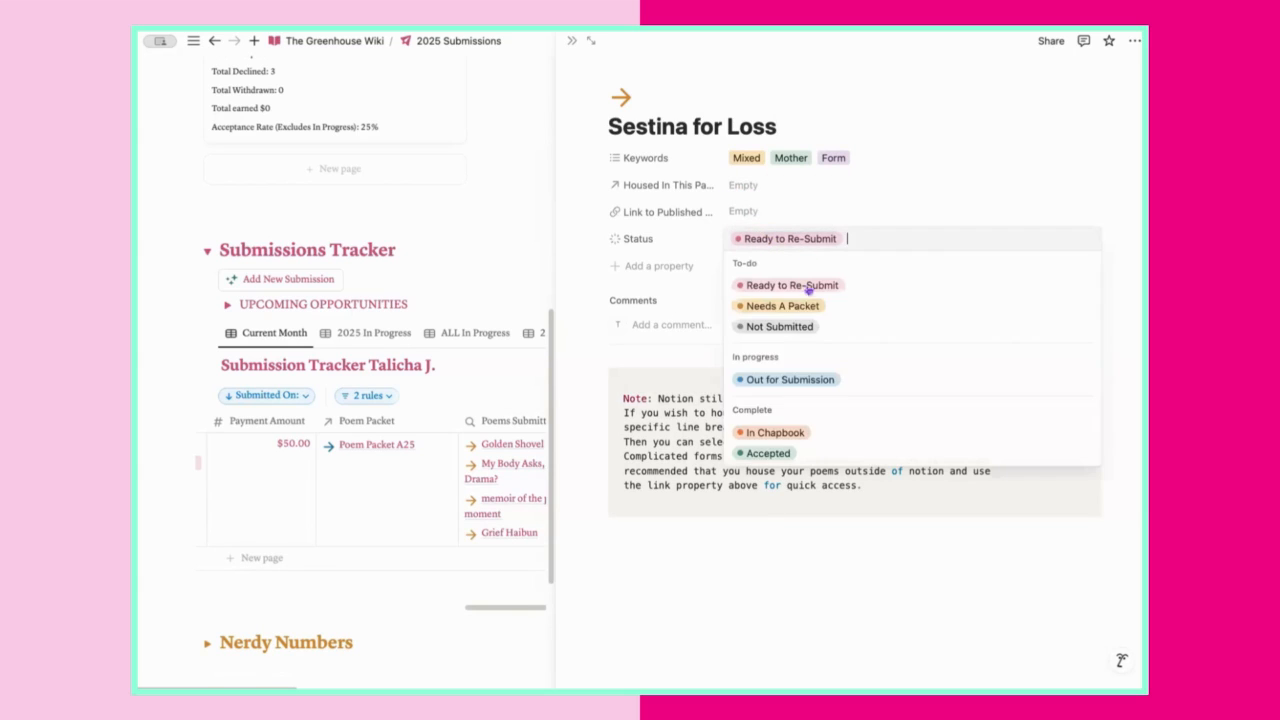
{"action": "left_click", "coordinate": [765, 452]}
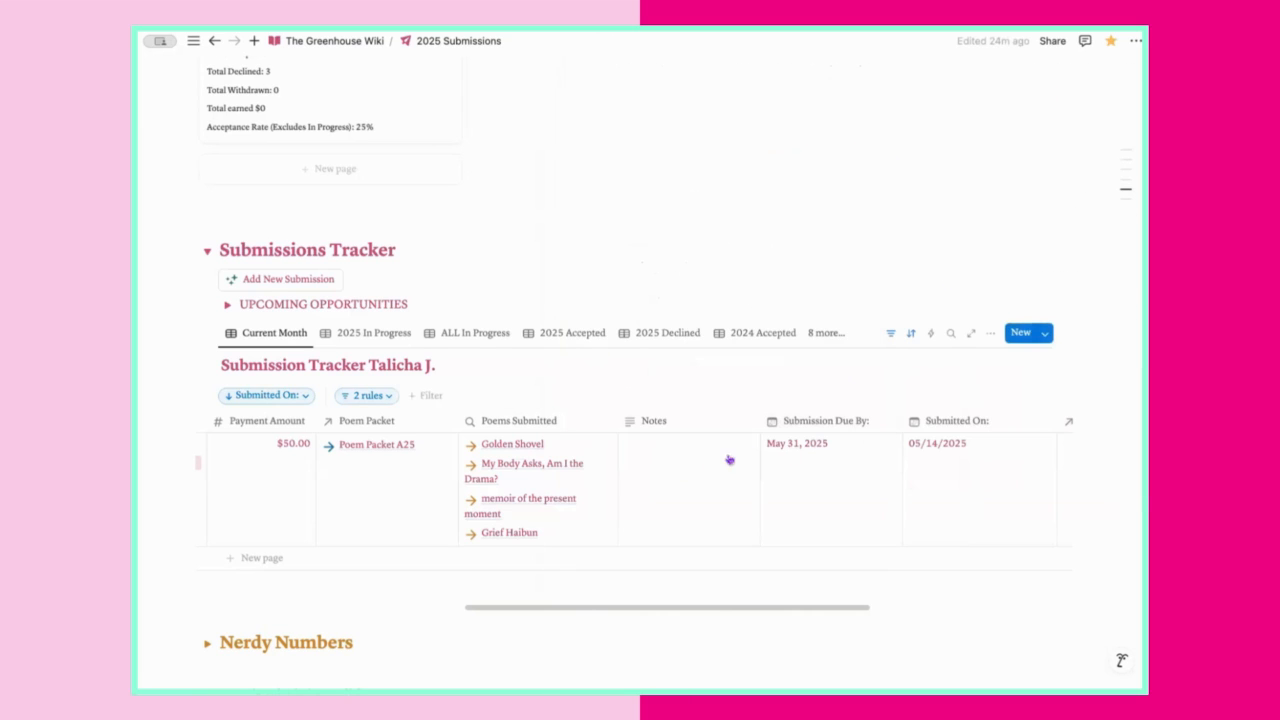
Show the tracker's 2025 Accepted view and set the Fake Journal entry's Decision Date to May 14, 2025.
{"action": "scroll", "coordinate": [680, 478], "scroll_direction": "right", "scroll_amount": 5}
{"action": "scroll", "coordinate": [671, 477], "scroll_direction": "left", "scroll_amount": 7}
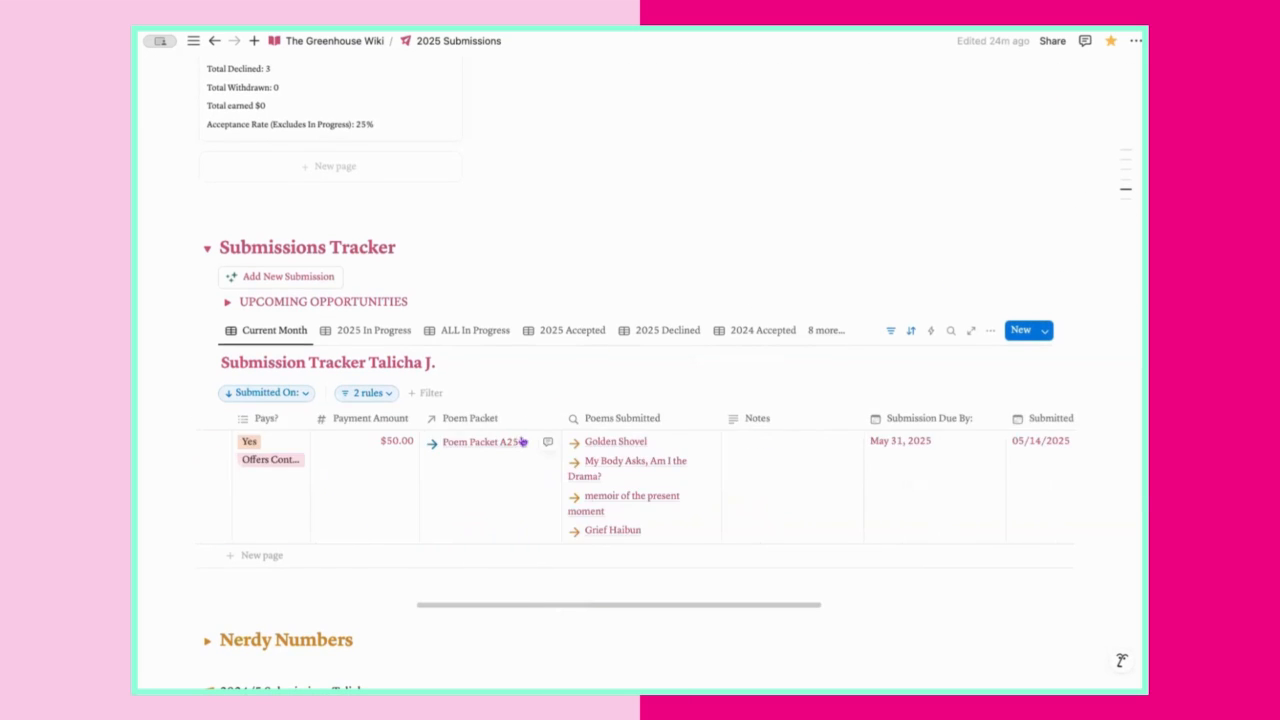
{"action": "scroll", "coordinate": [766, 466], "scroll_direction": "down", "scroll_amount": 1}
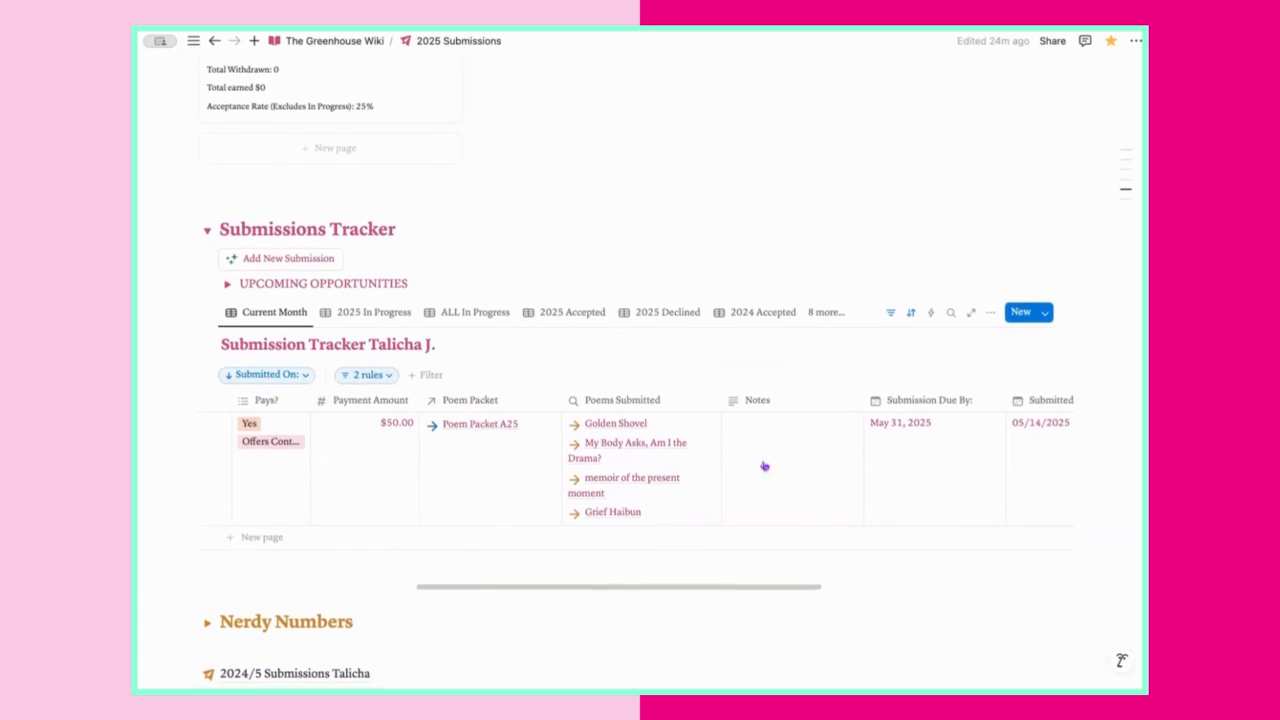
{"action": "scroll", "coordinate": [797, 486], "scroll_direction": "up", "scroll_amount": 2}
{"action": "scroll", "coordinate": [650, 477], "scroll_direction": "left", "scroll_amount": 3}
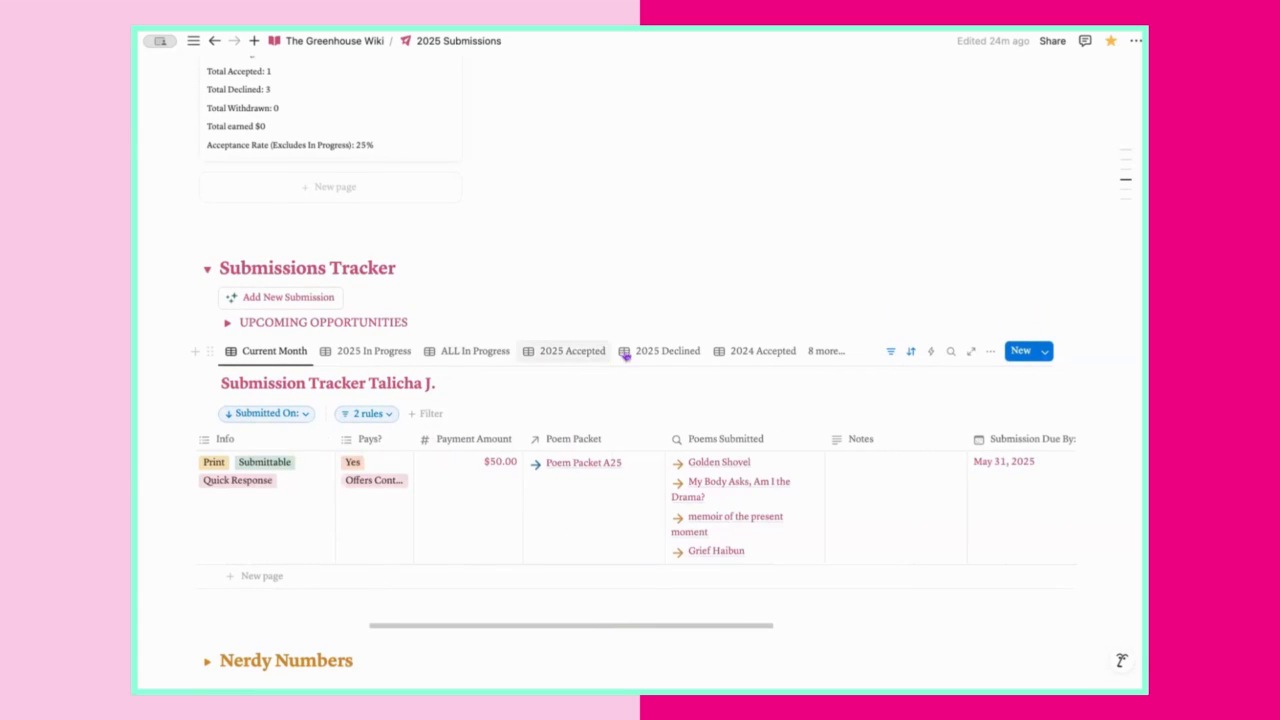
{"action": "left_click", "coordinate": [583, 355]}
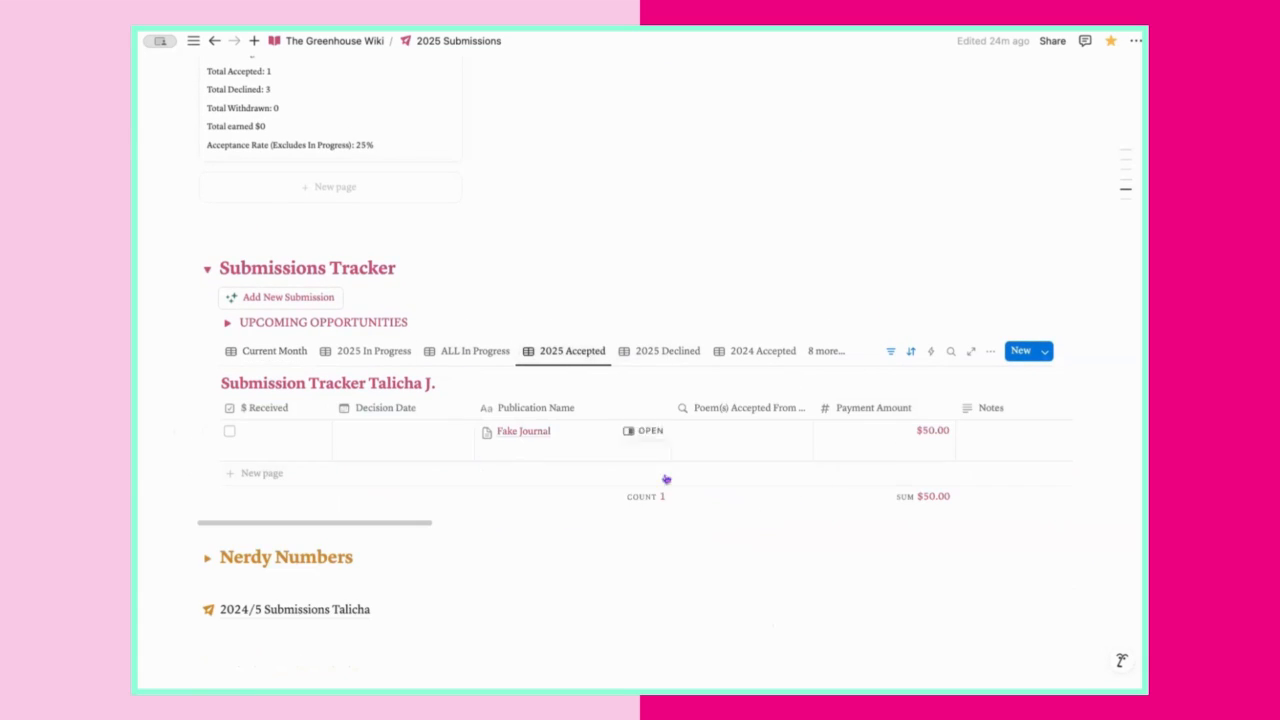
{"action": "left_click", "coordinate": [399, 437]}
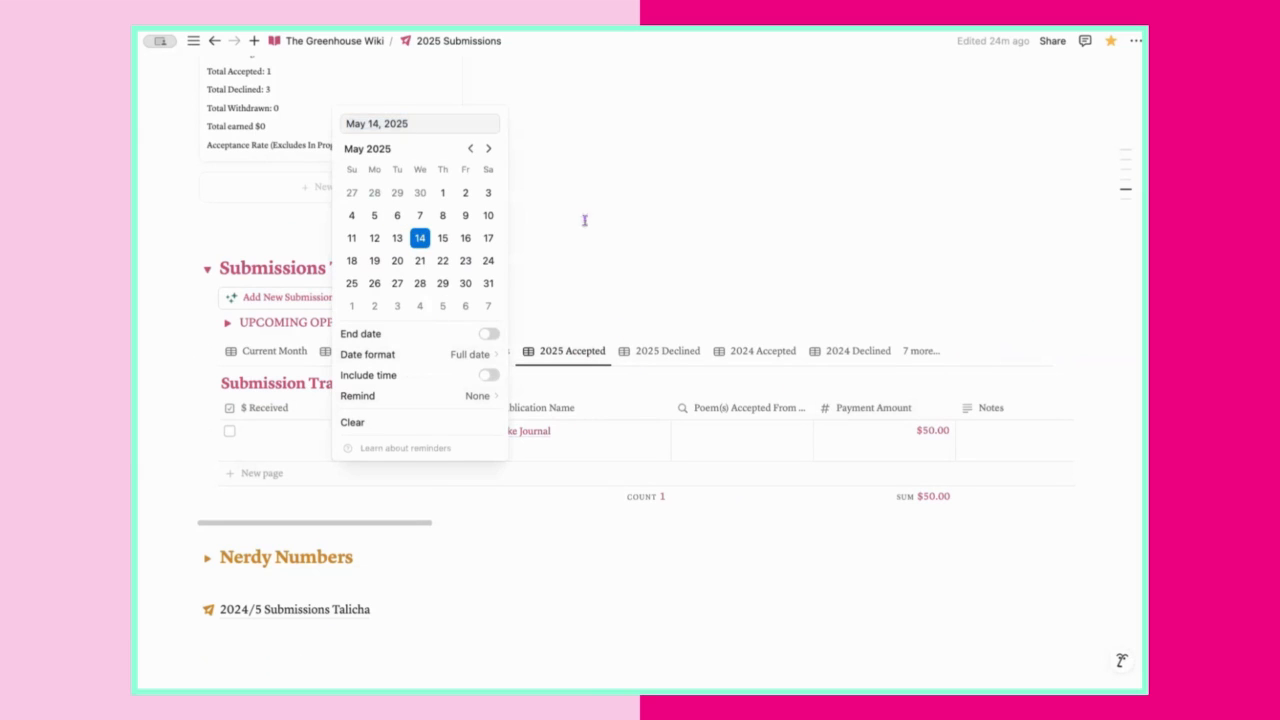
Check the Fake Journal entry's columns in the 2025 Accepted view and open the entry's page.
{"action": "key", "text": "Escape"}
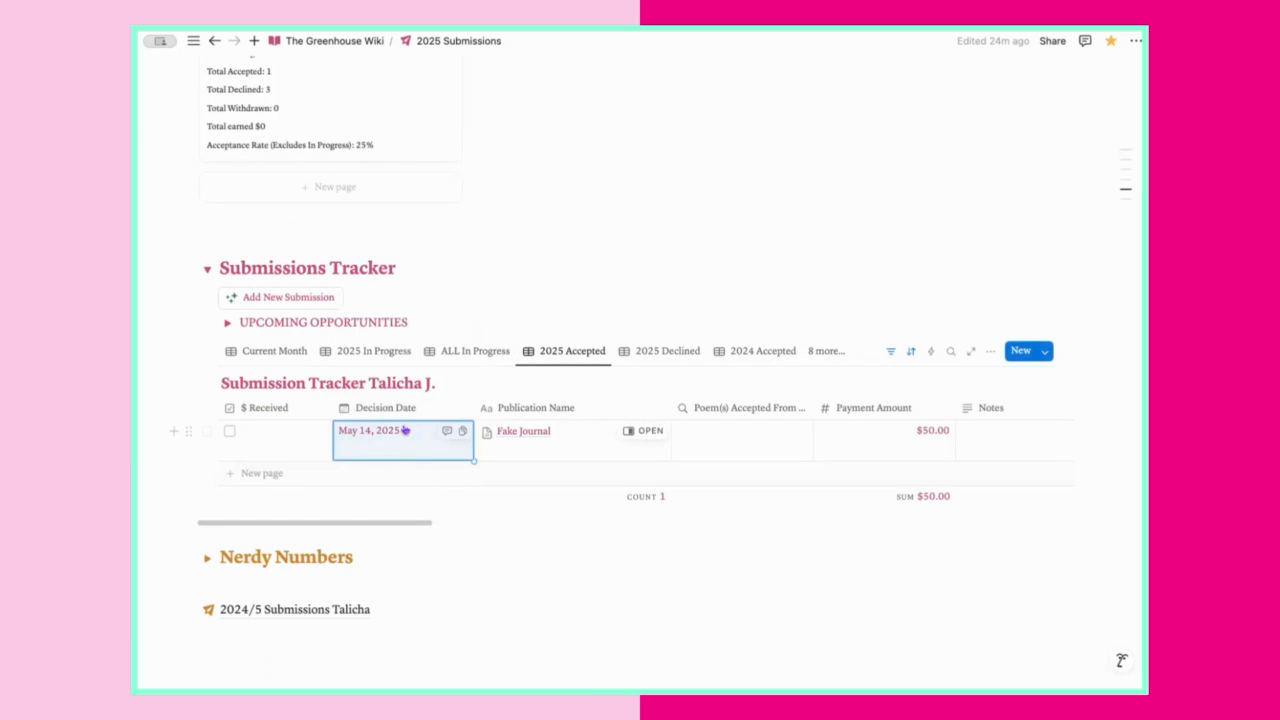
{"action": "left_click", "coordinate": [751, 441]}
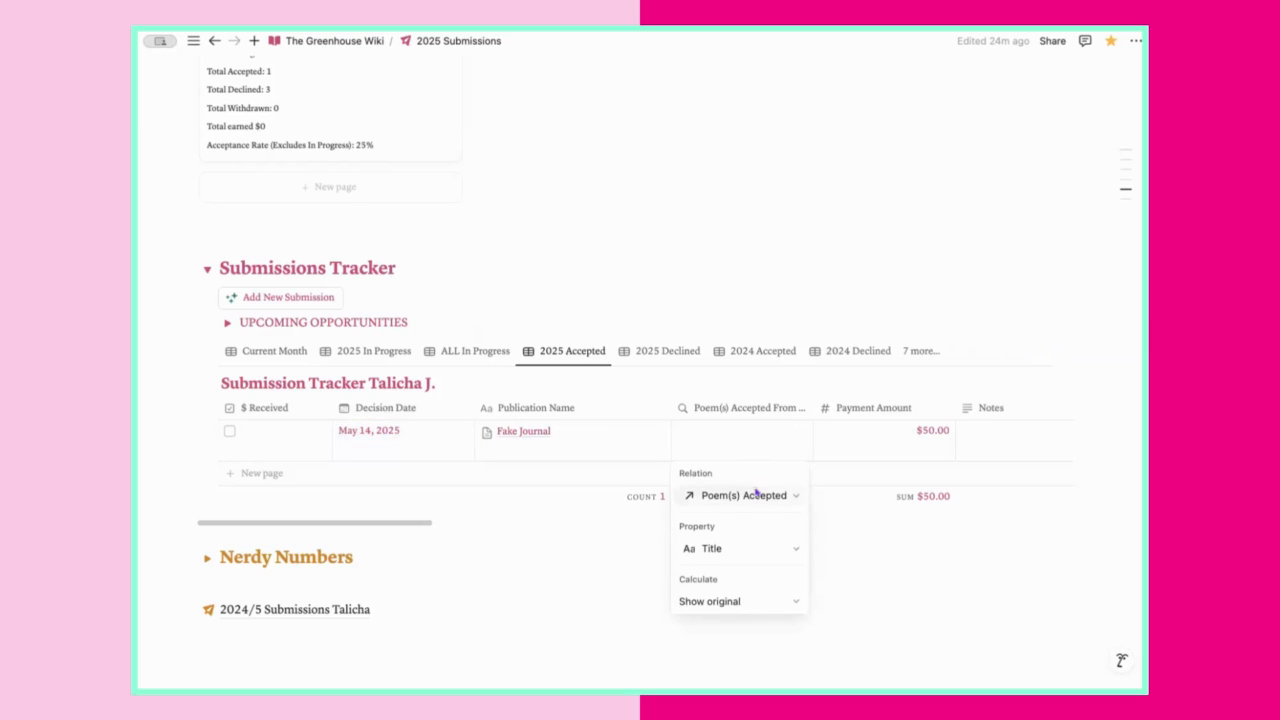
{"action": "key", "text": "Escape"}
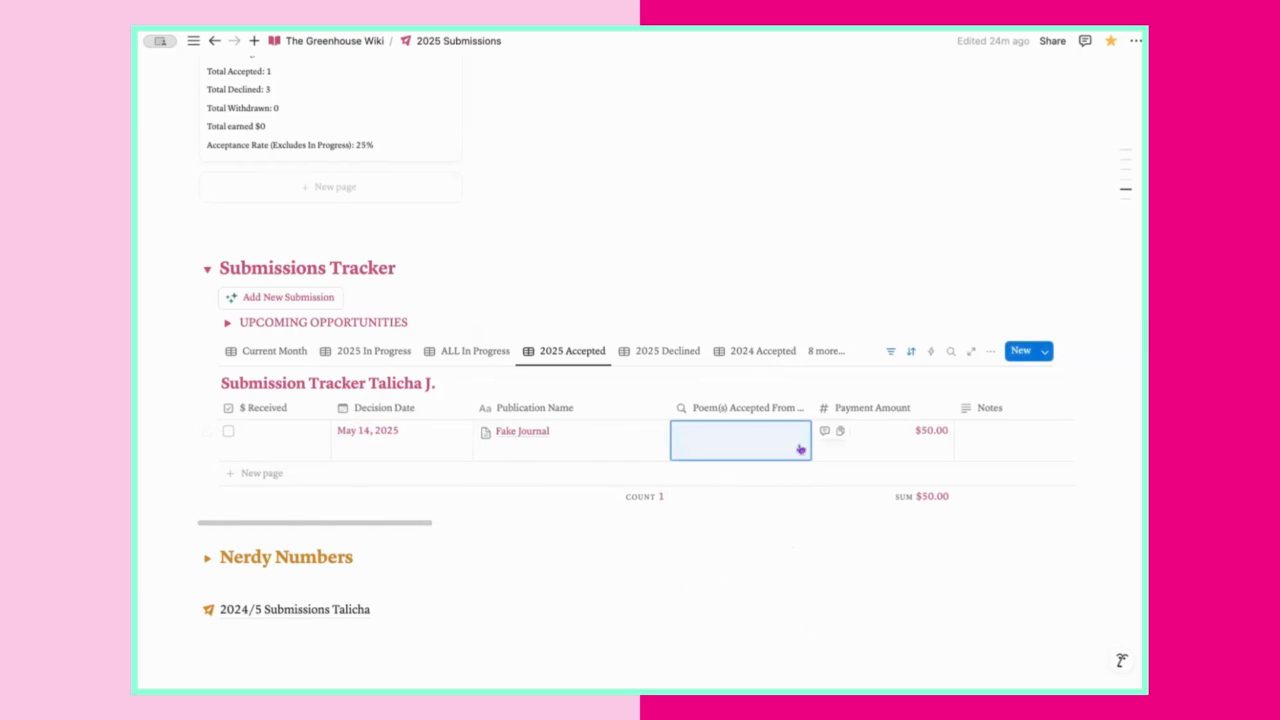
{"action": "scroll", "coordinate": [797, 449], "scroll_direction": "right", "scroll_amount": 5}
{"action": "scroll", "coordinate": [829, 441], "scroll_direction": "right", "scroll_amount": 5}
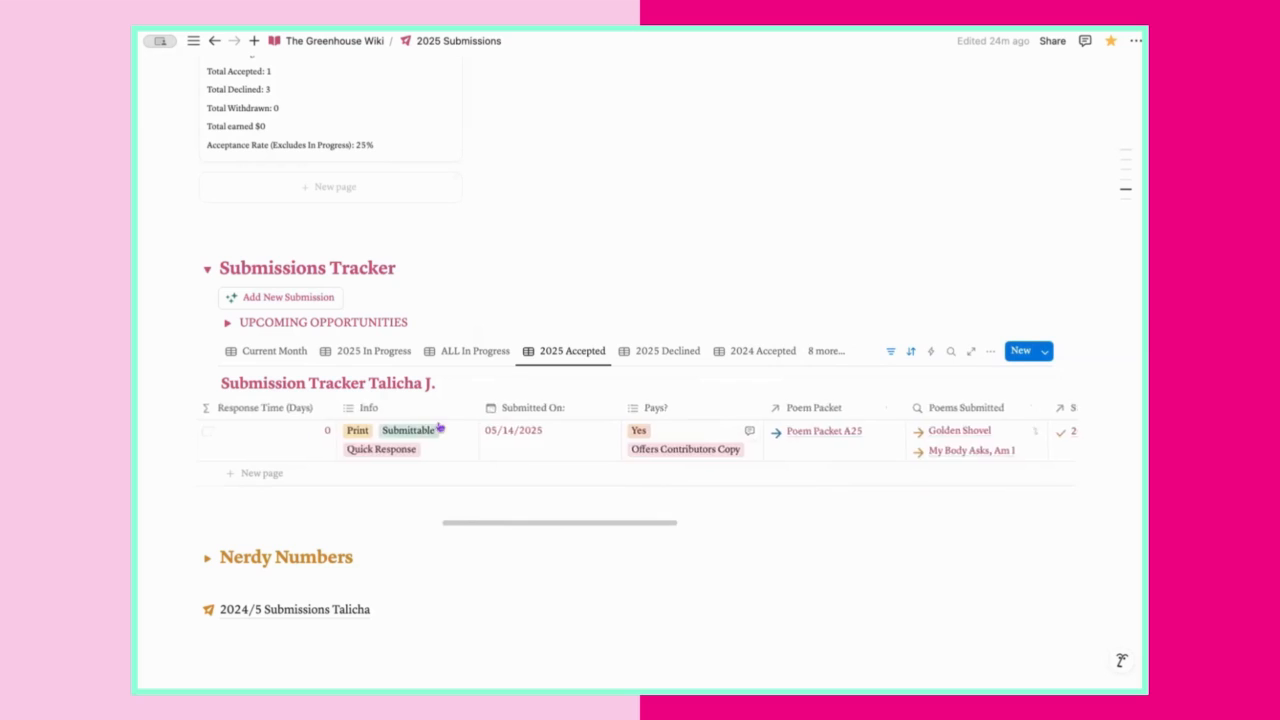
{"action": "scroll", "coordinate": [374, 440], "scroll_direction": "left", "scroll_amount": 10}
{"action": "scroll", "coordinate": [362, 442], "scroll_direction": "left", "scroll_amount": 1}
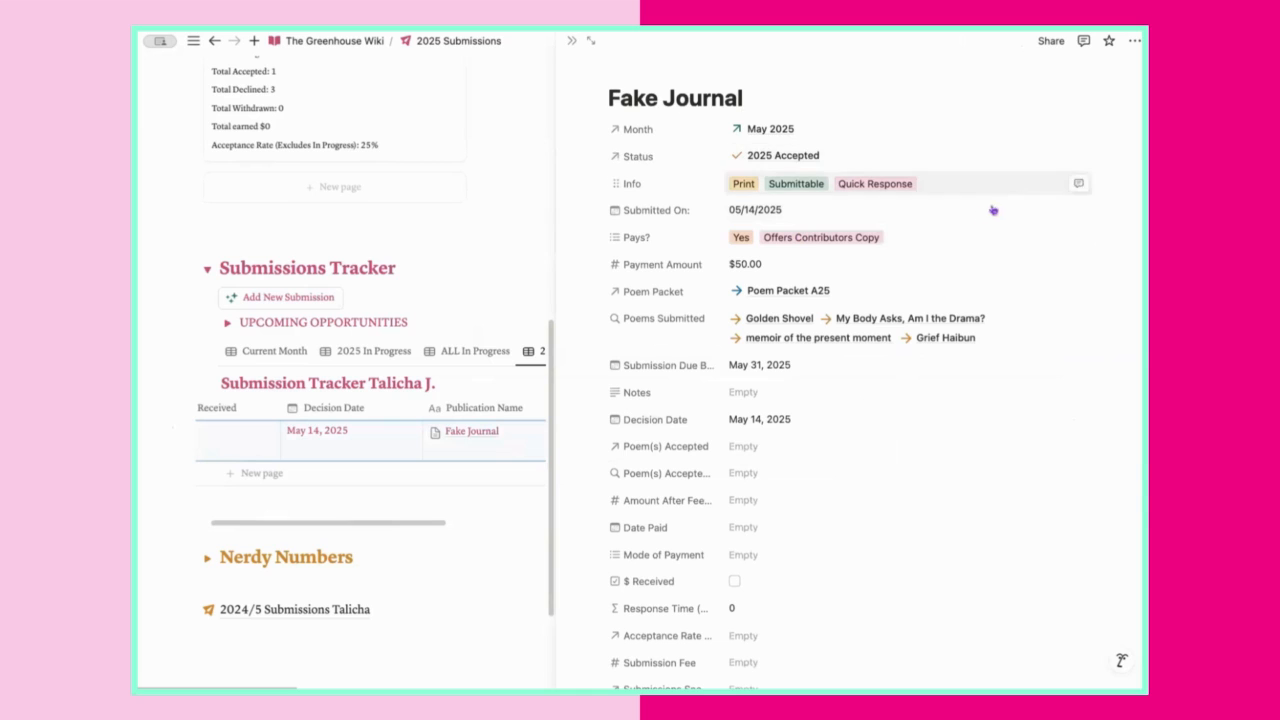
Link Sestina for Loss in the Fake Journal entry's Poem(s) Accepted property and close the entry's page.
{"action": "scroll", "coordinate": [759, 424], "scroll_direction": "down", "scroll_amount": 1}
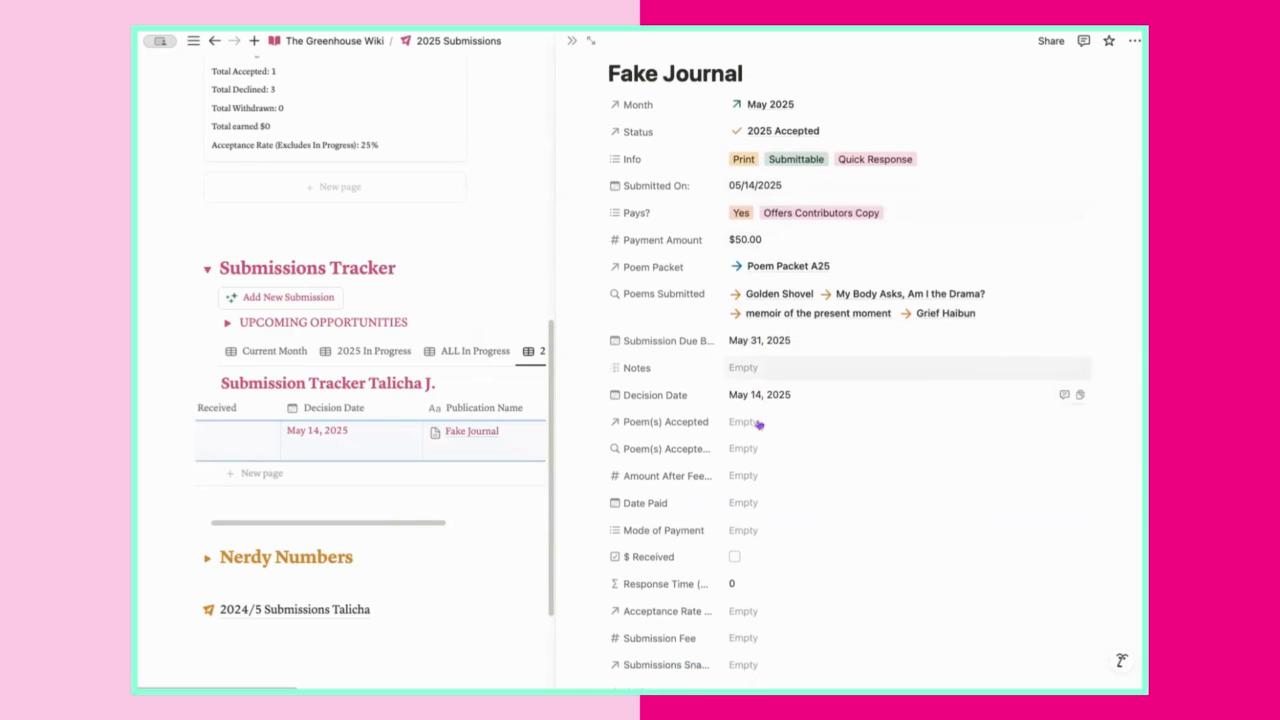
{"action": "scroll", "coordinate": [752, 470], "scroll_direction": "down", "scroll_amount": 2}
{"action": "left_click", "coordinate": [757, 385]}
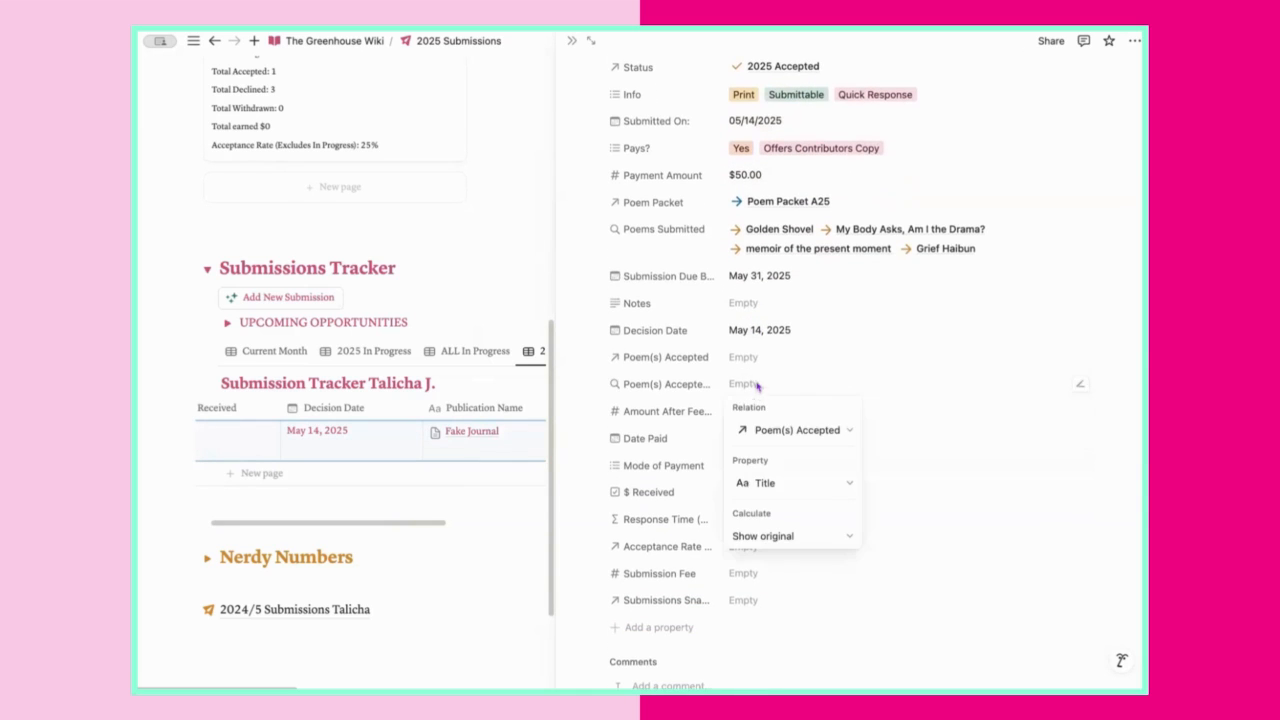
{"action": "left_click", "coordinate": [753, 357]}
{"action": "left_click", "coordinate": [753, 356]}
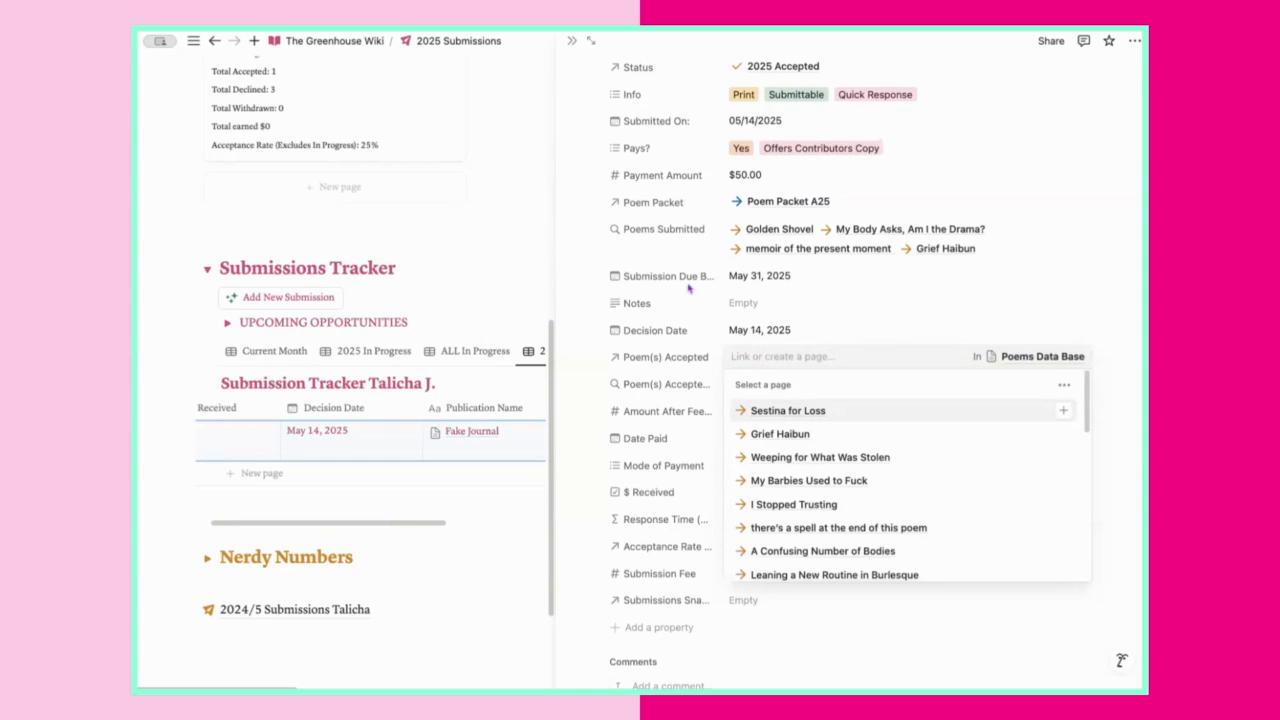
{"action": "left_click", "coordinate": [767, 411]}
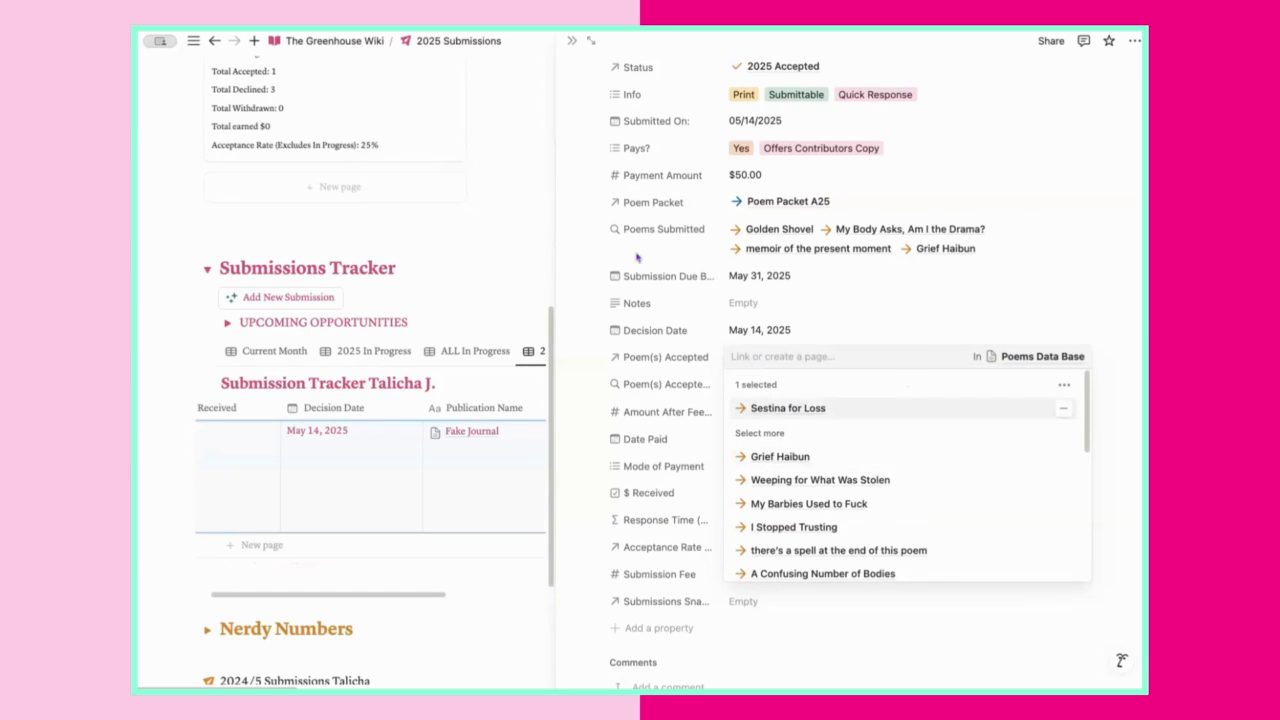
{"action": "left_click", "coordinate": [603, 227]}
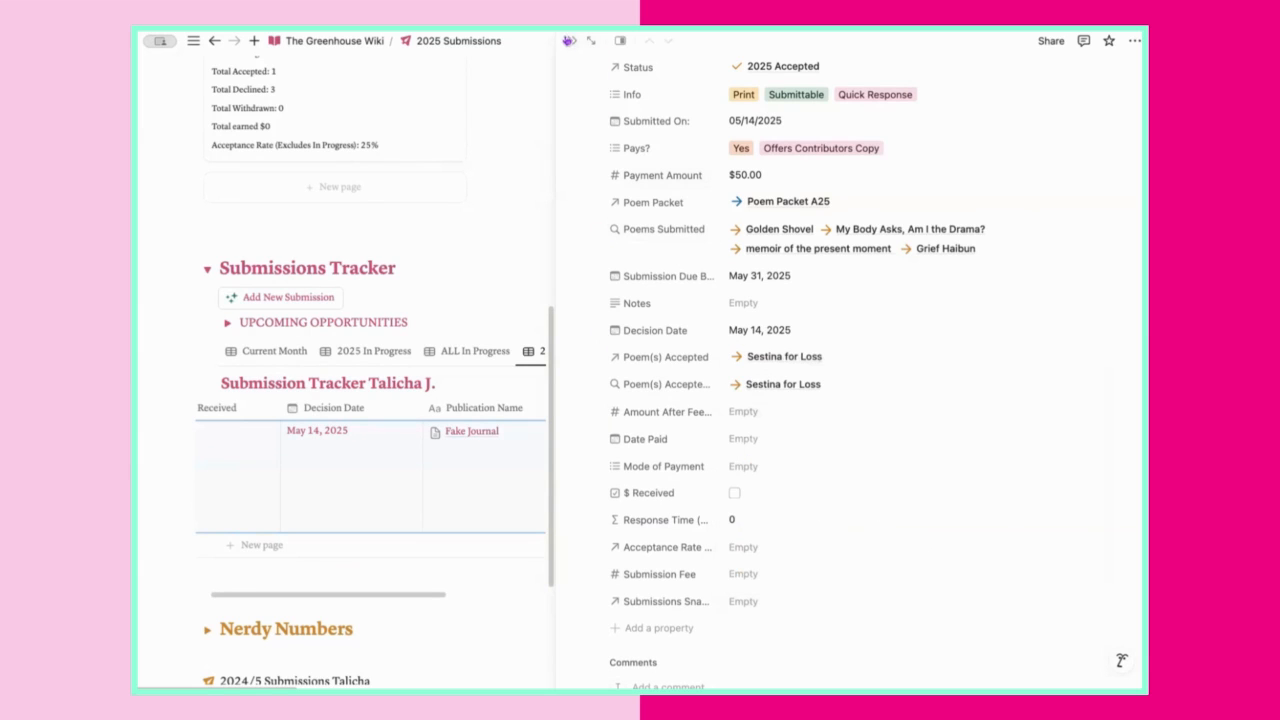
{"action": "left_click", "coordinate": [569, 41]}
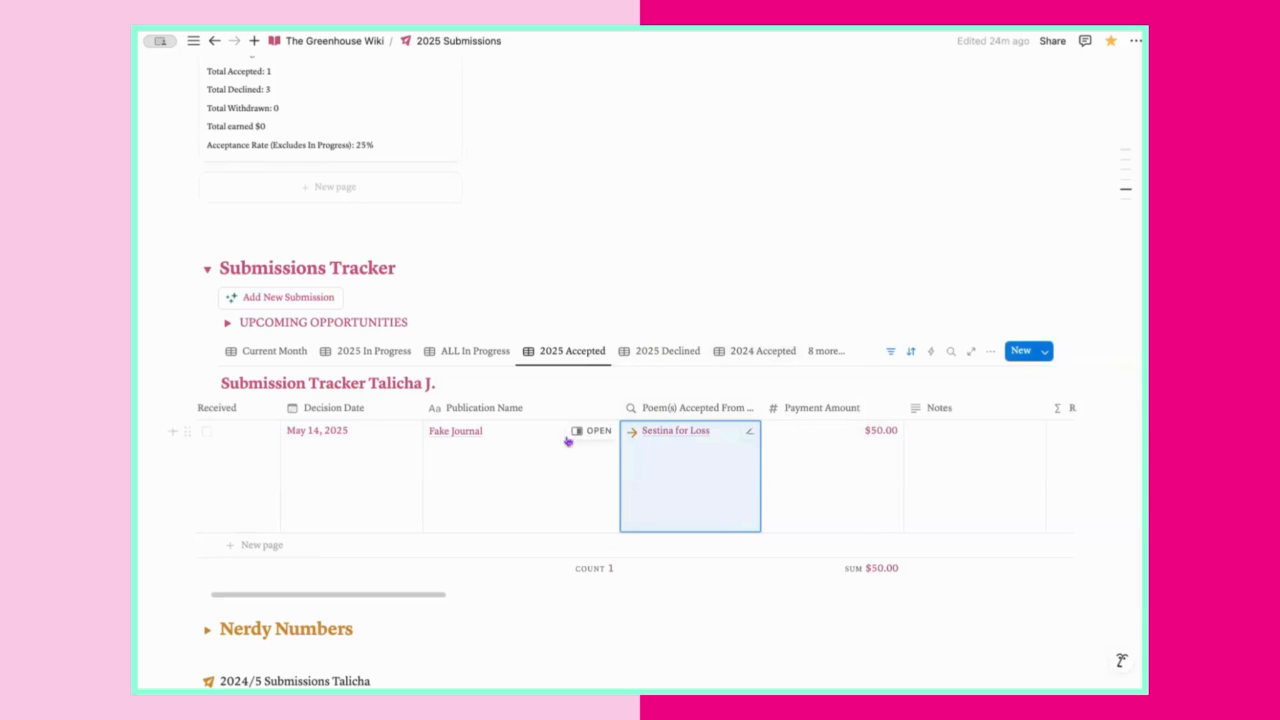
Review the Fake Journal entry's columns in the accepted view and the 2025 Submission Stats in the Submissions Snapshot.
{"action": "scroll", "coordinate": [490, 480], "scroll_direction": "right", "scroll_amount": 5}
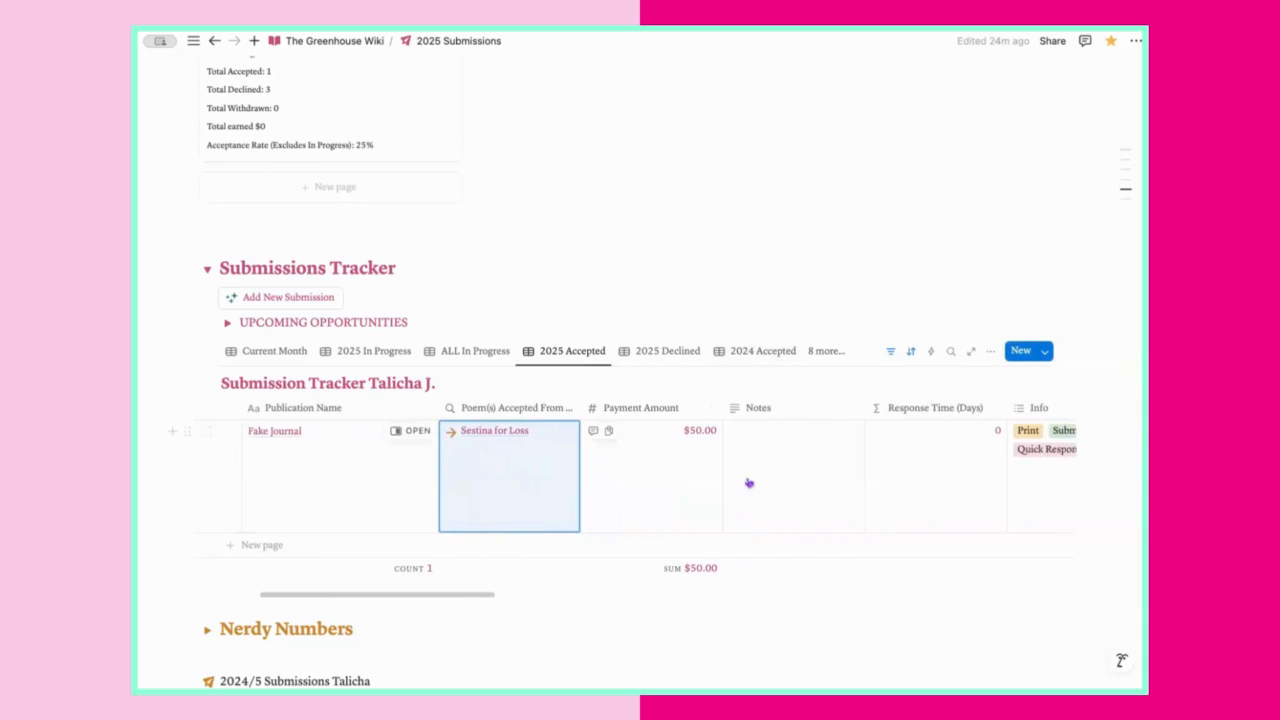
{"action": "scroll", "coordinate": [379, 467], "scroll_direction": "left", "scroll_amount": 6}
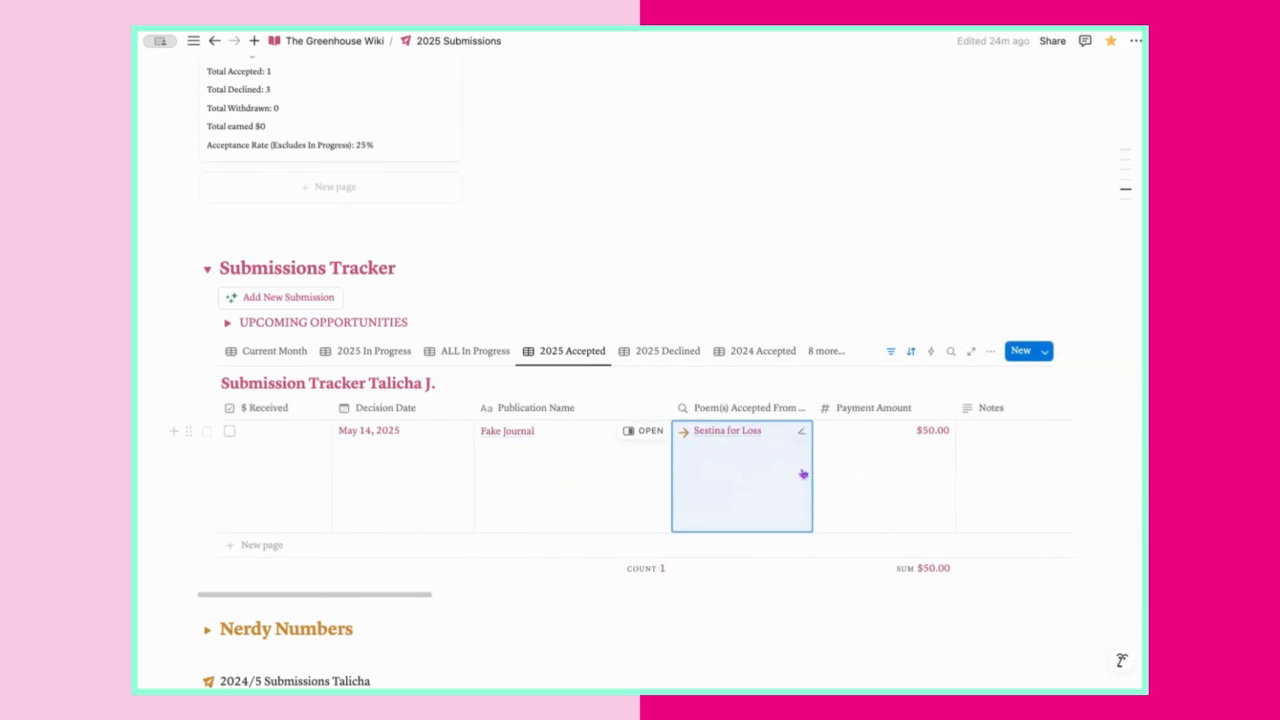
{"action": "scroll", "coordinate": [743, 510], "scroll_direction": "right", "scroll_amount": 7}
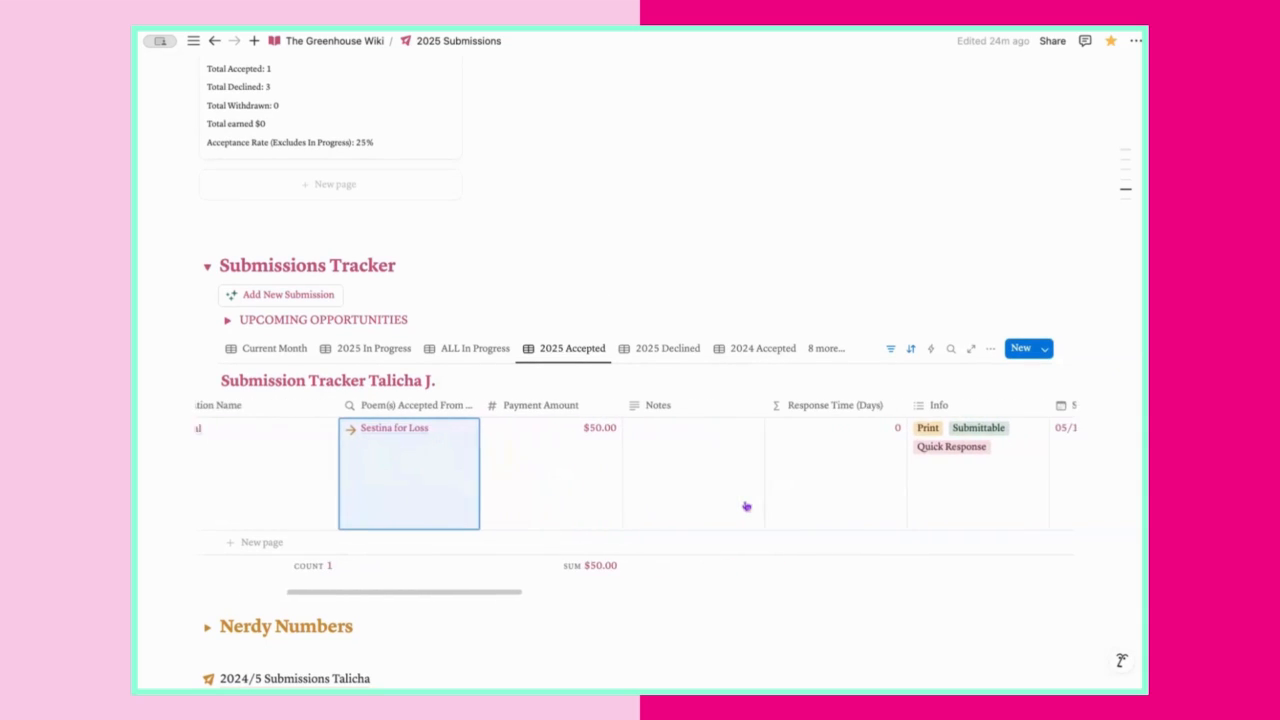
{"action": "scroll", "coordinate": [748, 505], "scroll_direction": "right", "scroll_amount": 1}
{"action": "scroll", "coordinate": [751, 502], "scroll_direction": "right", "scroll_amount": 3}
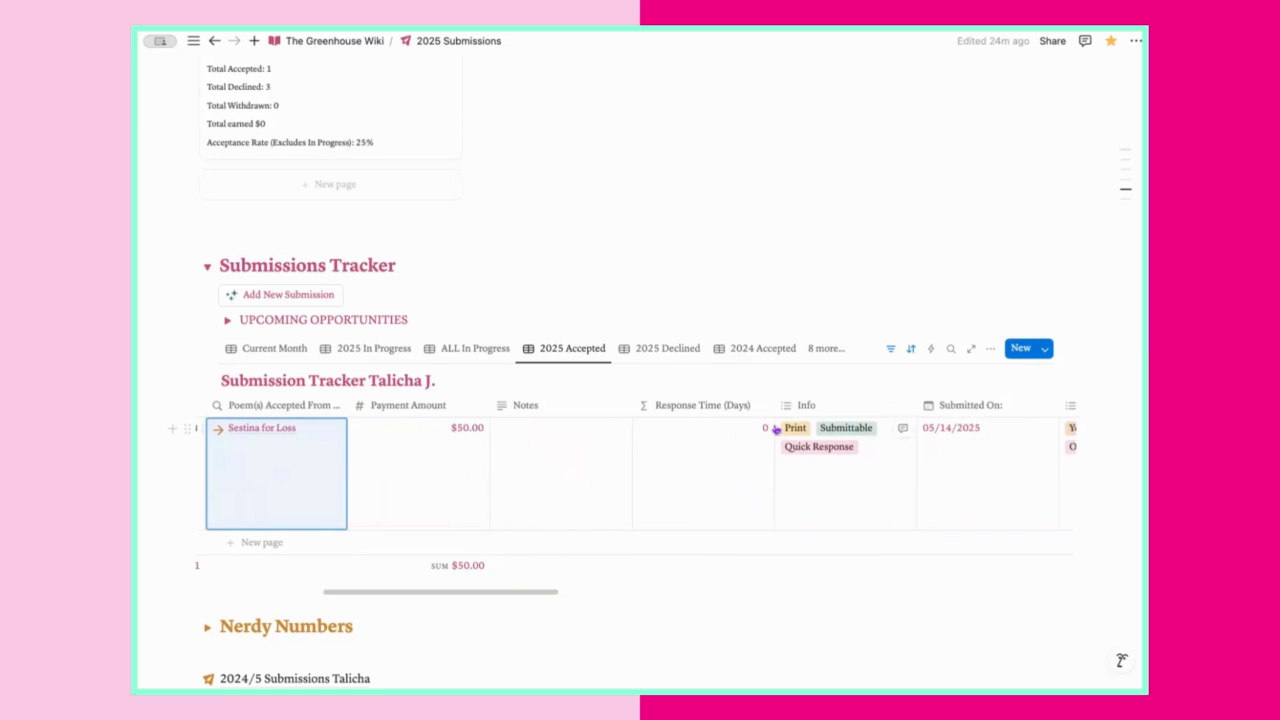
{"action": "scroll", "coordinate": [837, 474], "scroll_direction": "right", "scroll_amount": 10}
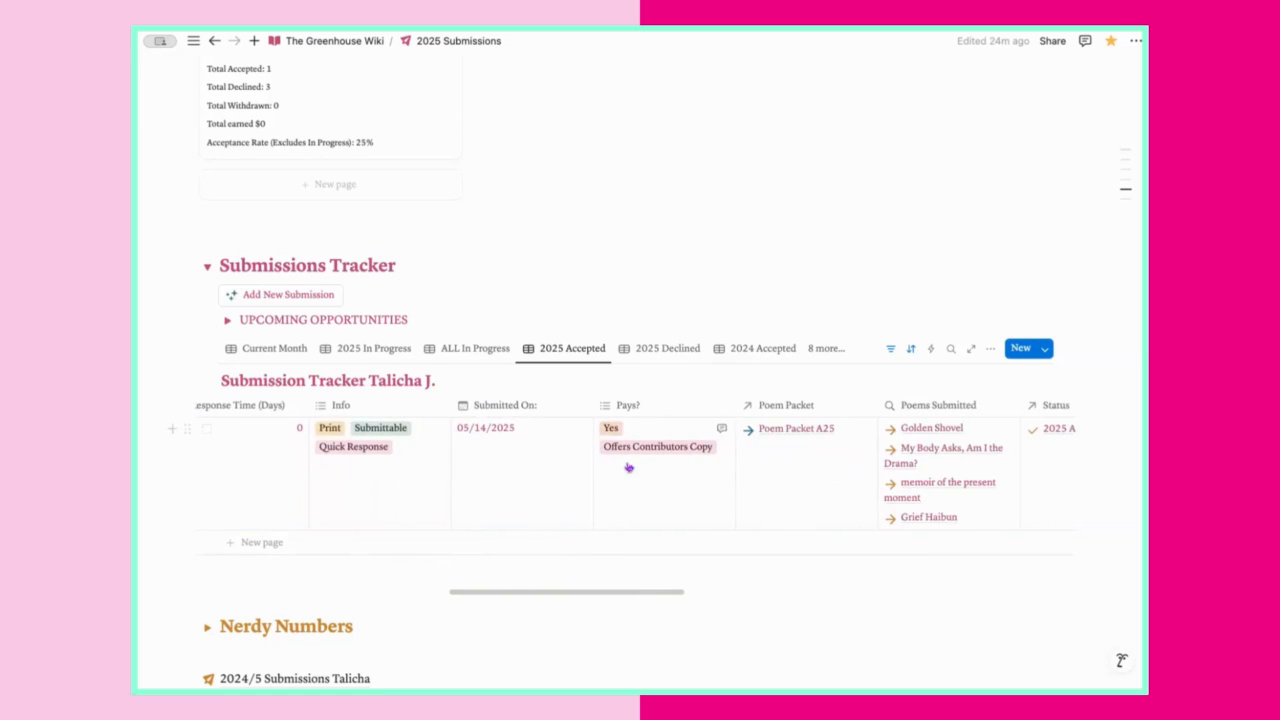
{"action": "scroll", "coordinate": [616, 474], "scroll_direction": "left", "scroll_amount": 10}
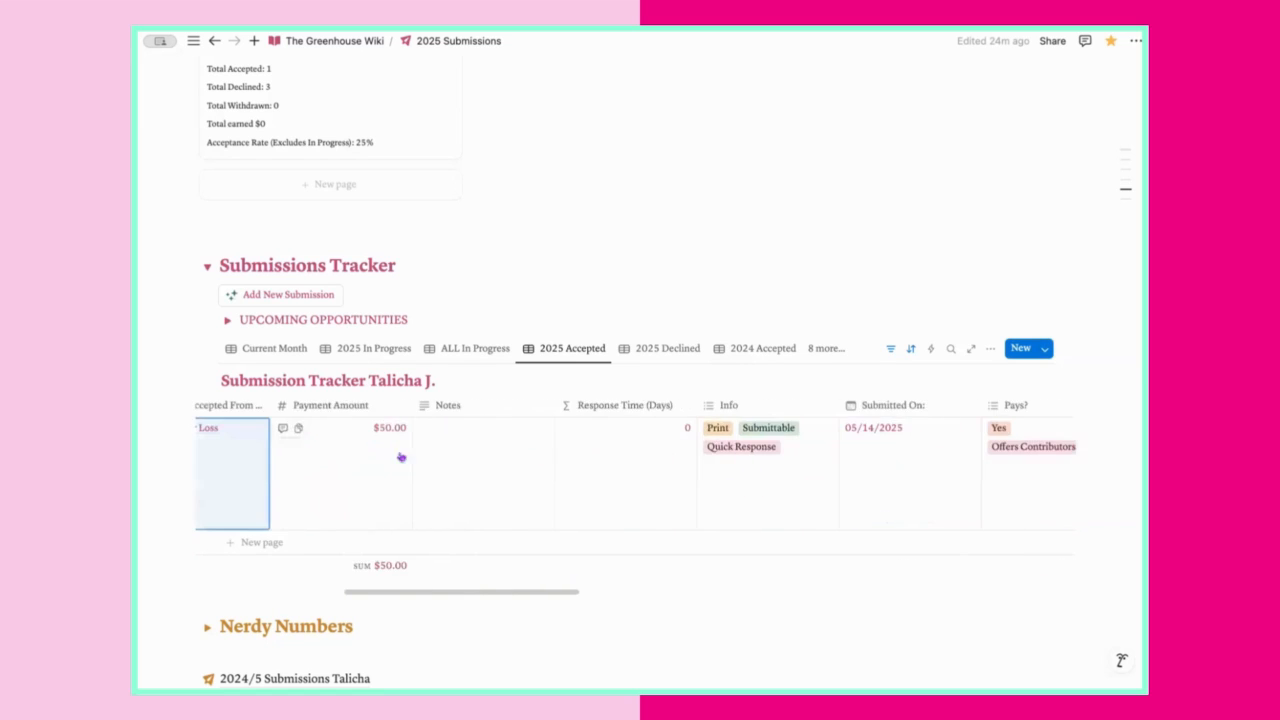
{"action": "scroll", "coordinate": [332, 415], "scroll_direction": "up", "scroll_amount": 5}
{"action": "scroll", "coordinate": [277, 334], "scroll_direction": "down", "scroll_amount": 1}
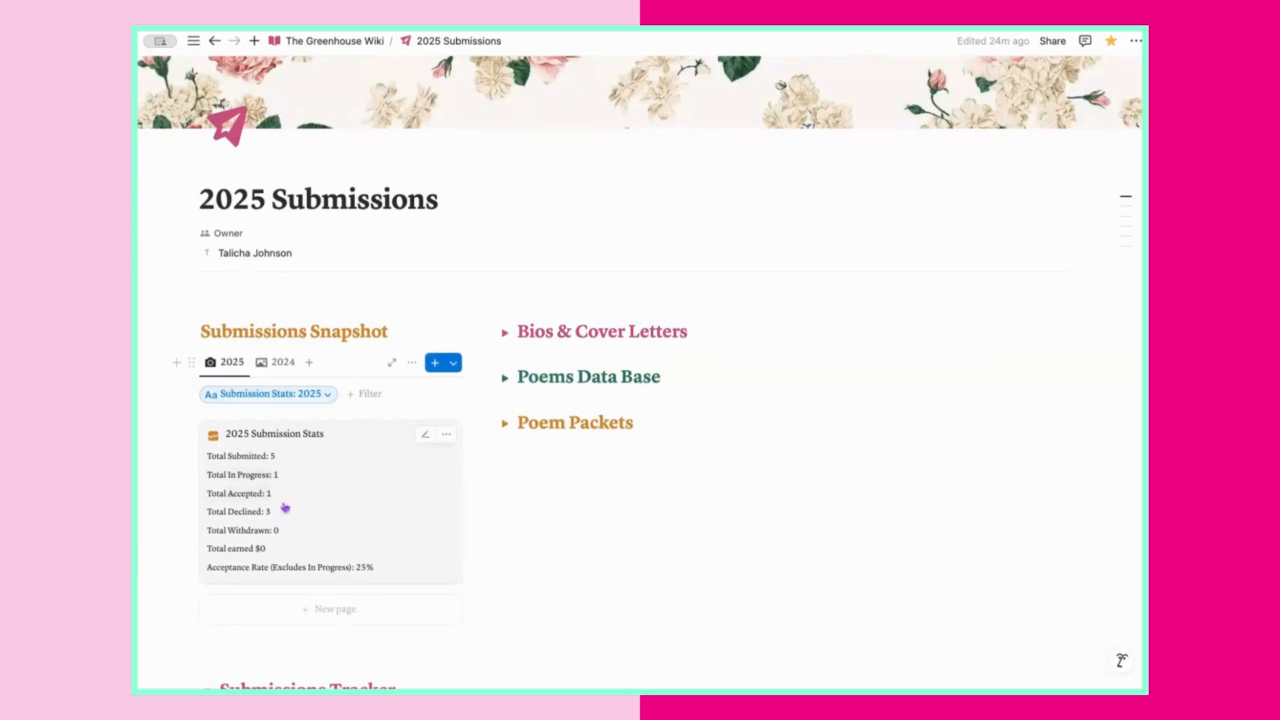
{"action": "scroll", "coordinate": [285, 508], "scroll_direction": "down", "scroll_amount": 5}
{"action": "scroll", "coordinate": [329, 257], "scroll_direction": "up", "scroll_amount": 4}
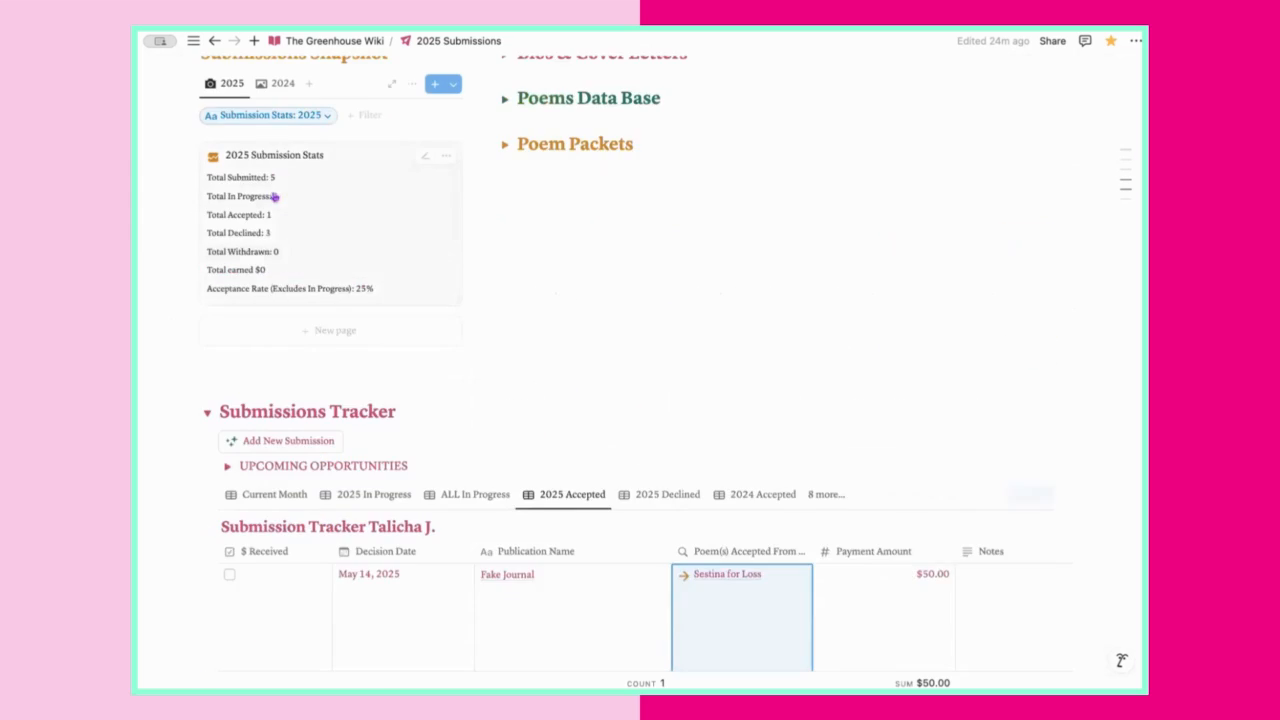
{"action": "scroll", "coordinate": [270, 235], "scroll_direction": "up", "scroll_amount": 1}
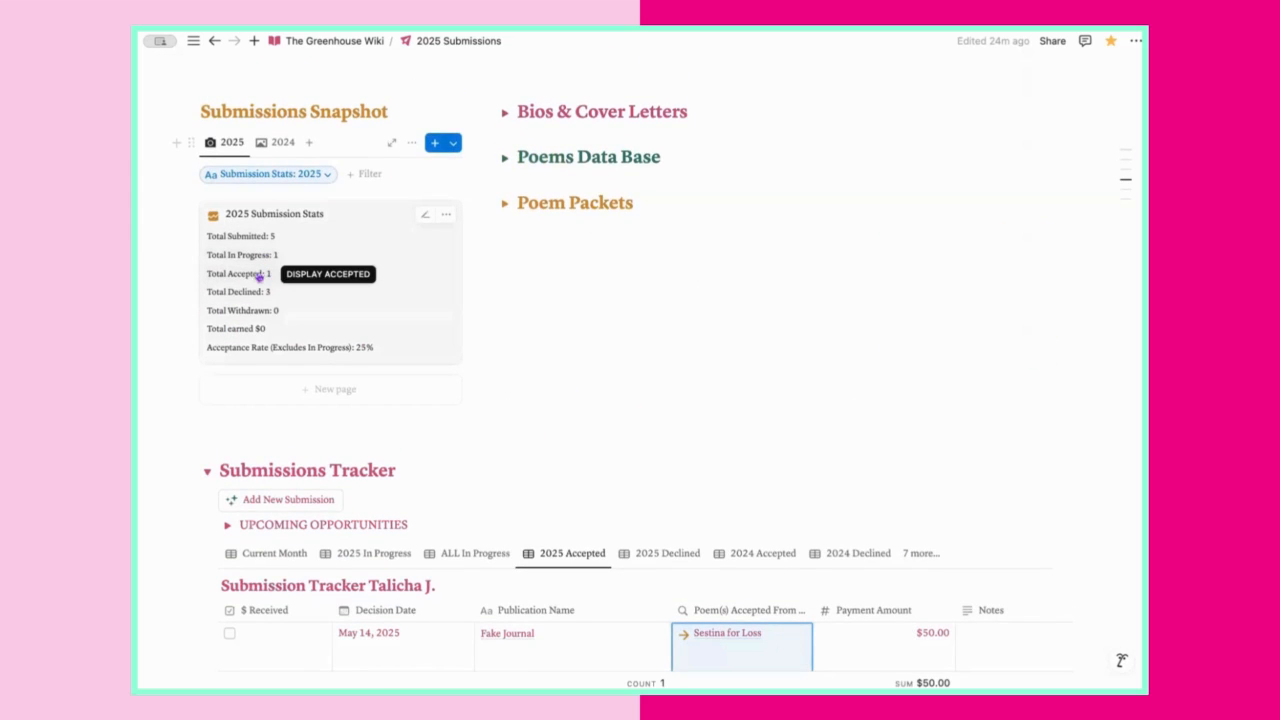
Mark the Fake Journal entry's payment as received and set its Mode of Payment to Paypal.
{"action": "scroll", "coordinate": [600, 380], "scroll_direction": "down", "scroll_amount": 5}
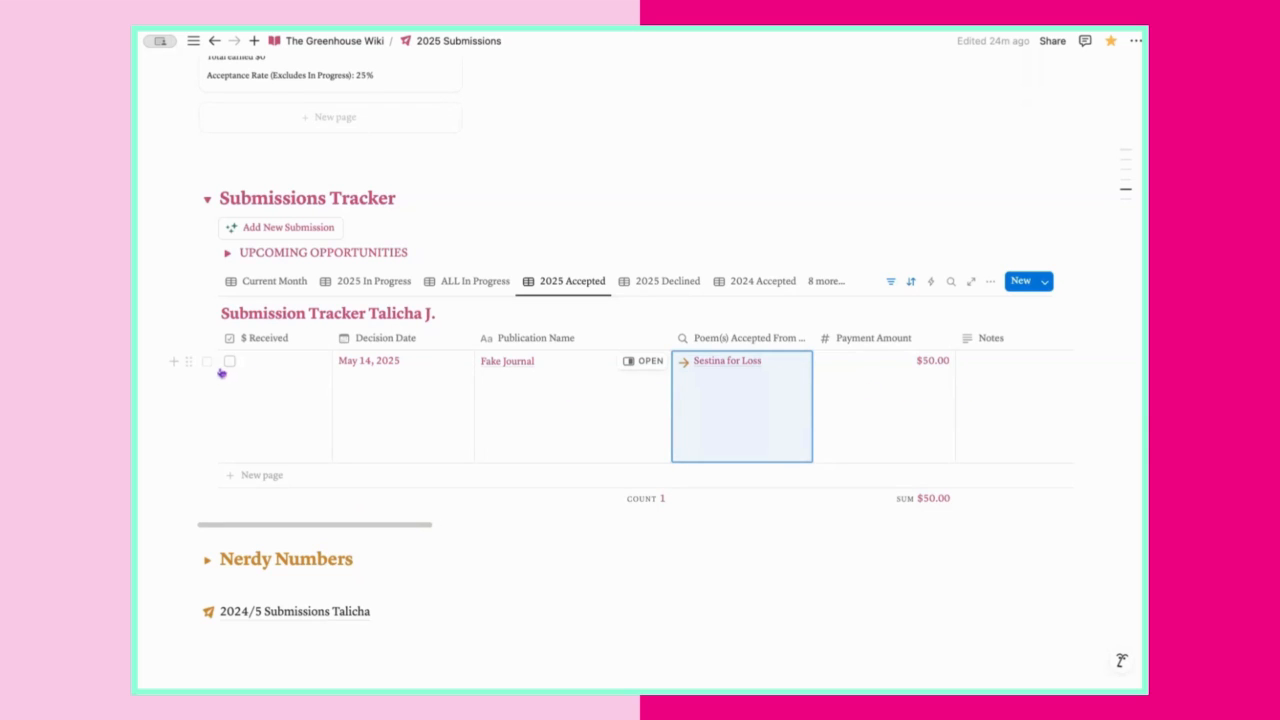
{"action": "left_click", "coordinate": [230, 361]}
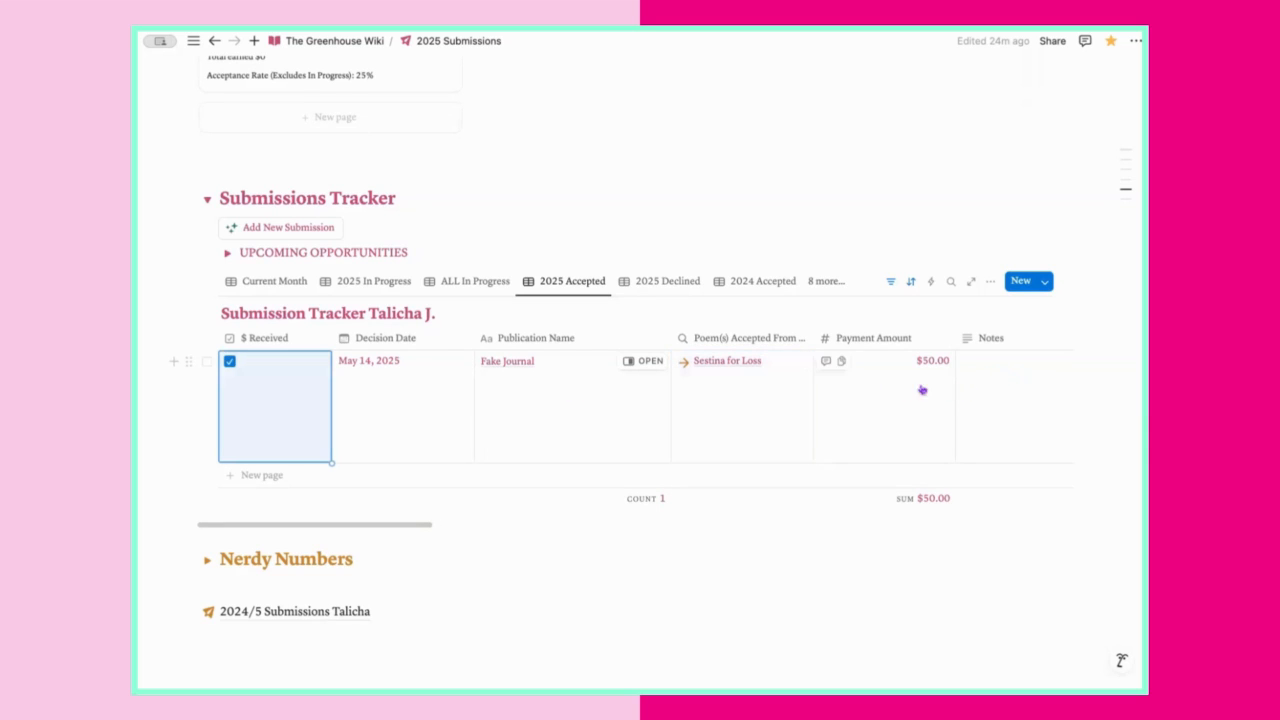
{"action": "scroll", "coordinate": [909, 391], "scroll_direction": "right", "scroll_amount": 5}
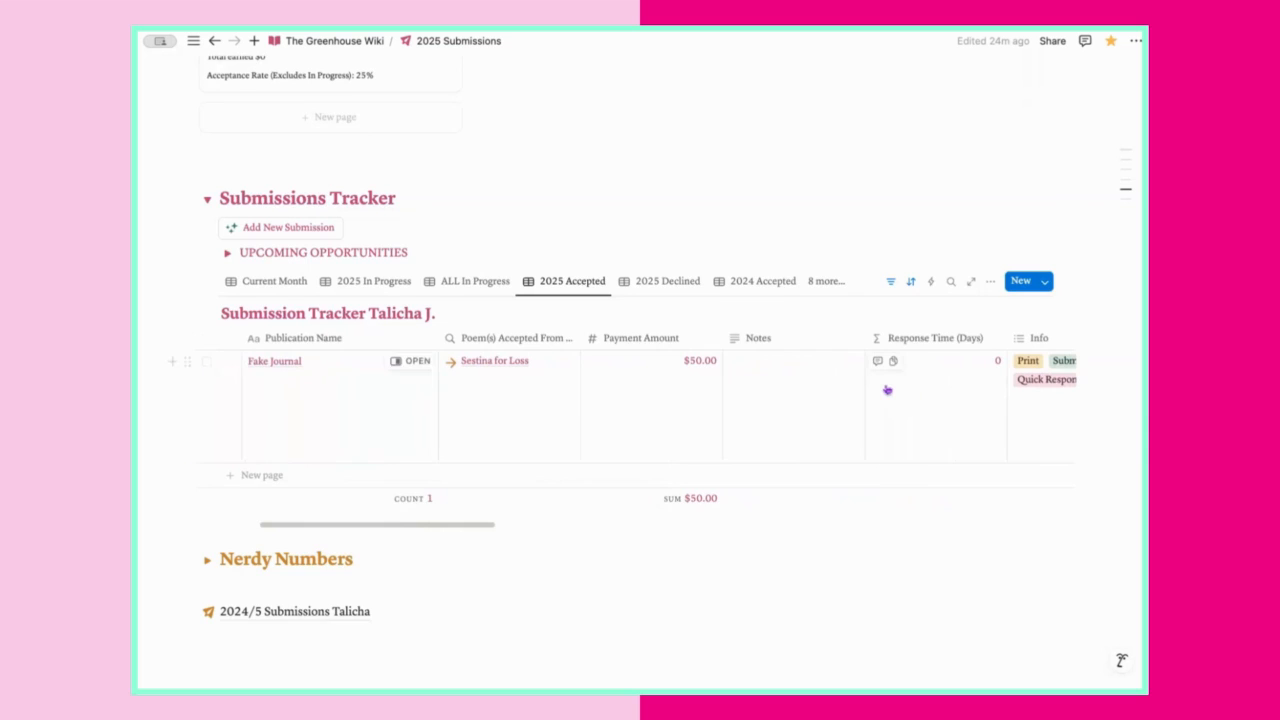
{"action": "scroll", "coordinate": [971, 391], "scroll_direction": "right", "scroll_amount": 10}
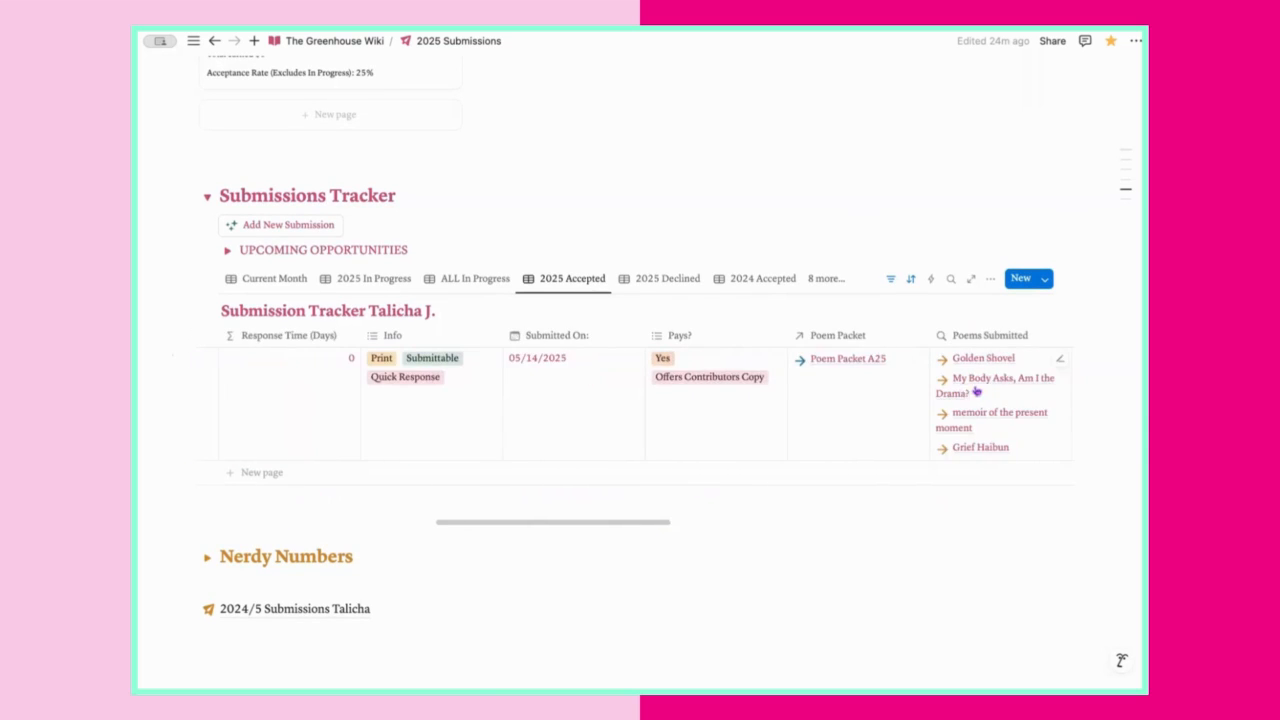
{"action": "scroll", "coordinate": [990, 398], "scroll_direction": "right", "scroll_amount": 10}
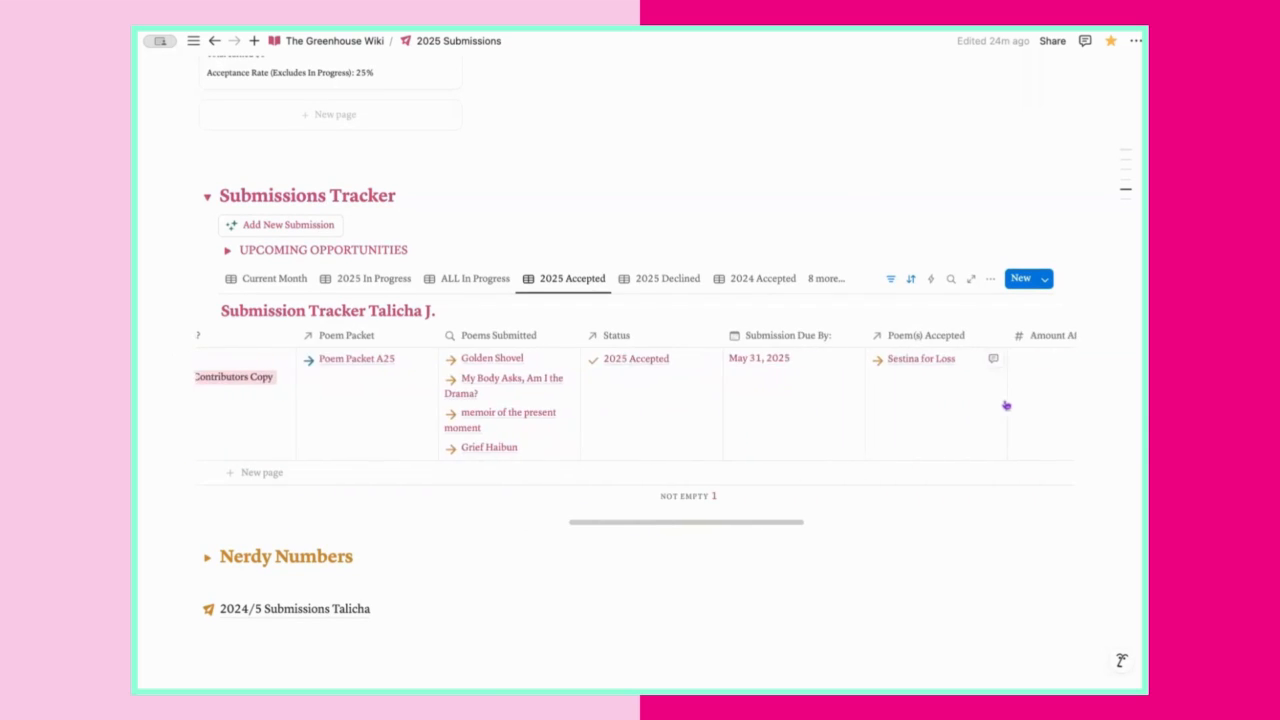
{"action": "scroll", "coordinate": [1006, 405], "scroll_direction": "right", "scroll_amount": 10}
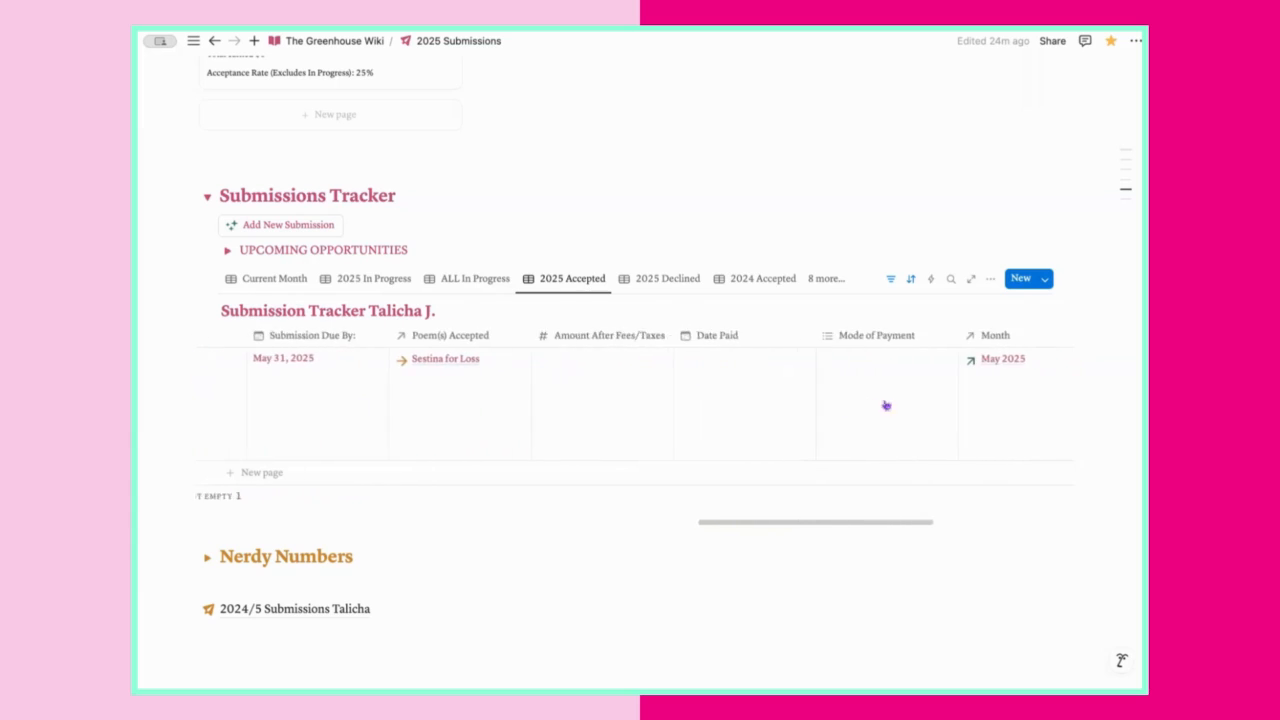
{"action": "scroll", "coordinate": [886, 405], "scroll_direction": "right", "scroll_amount": 10}
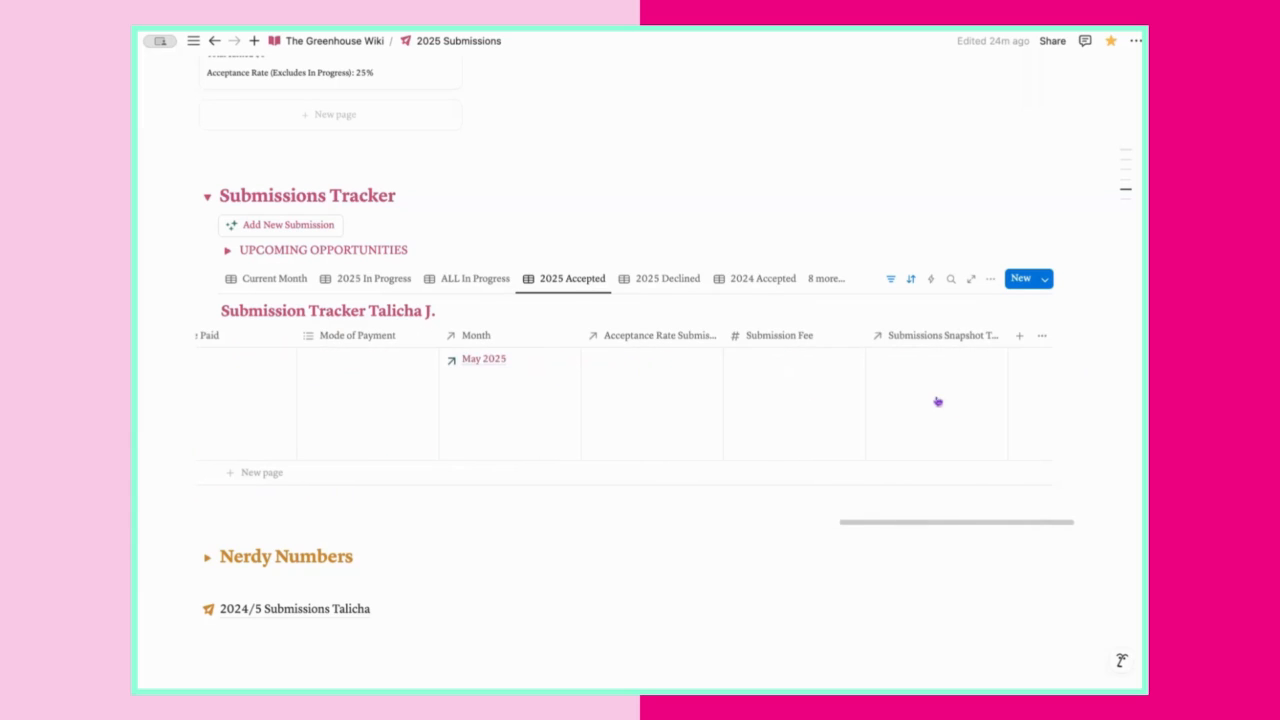
{"action": "scroll", "coordinate": [595, 398], "scroll_direction": "left", "scroll_amount": 20}
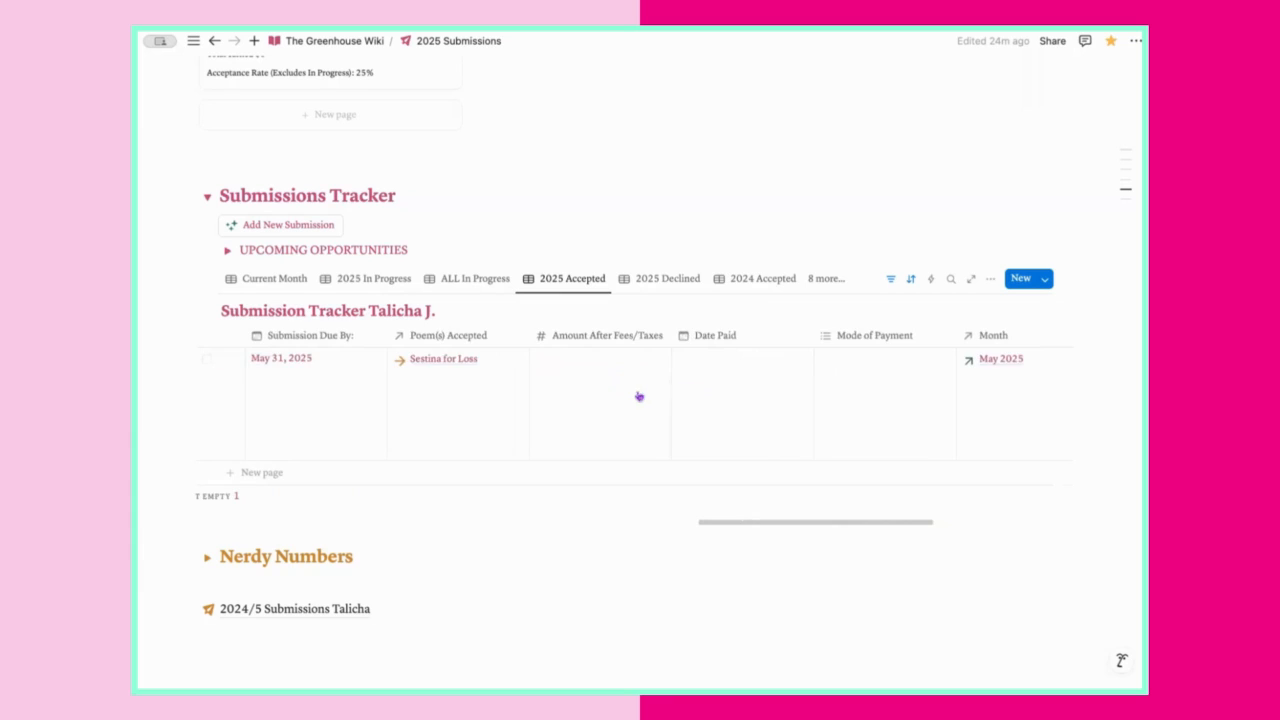
{"action": "scroll", "coordinate": [800, 380], "scroll_direction": "right", "scroll_amount": 5}
{"action": "left_click", "coordinate": [914, 370]}
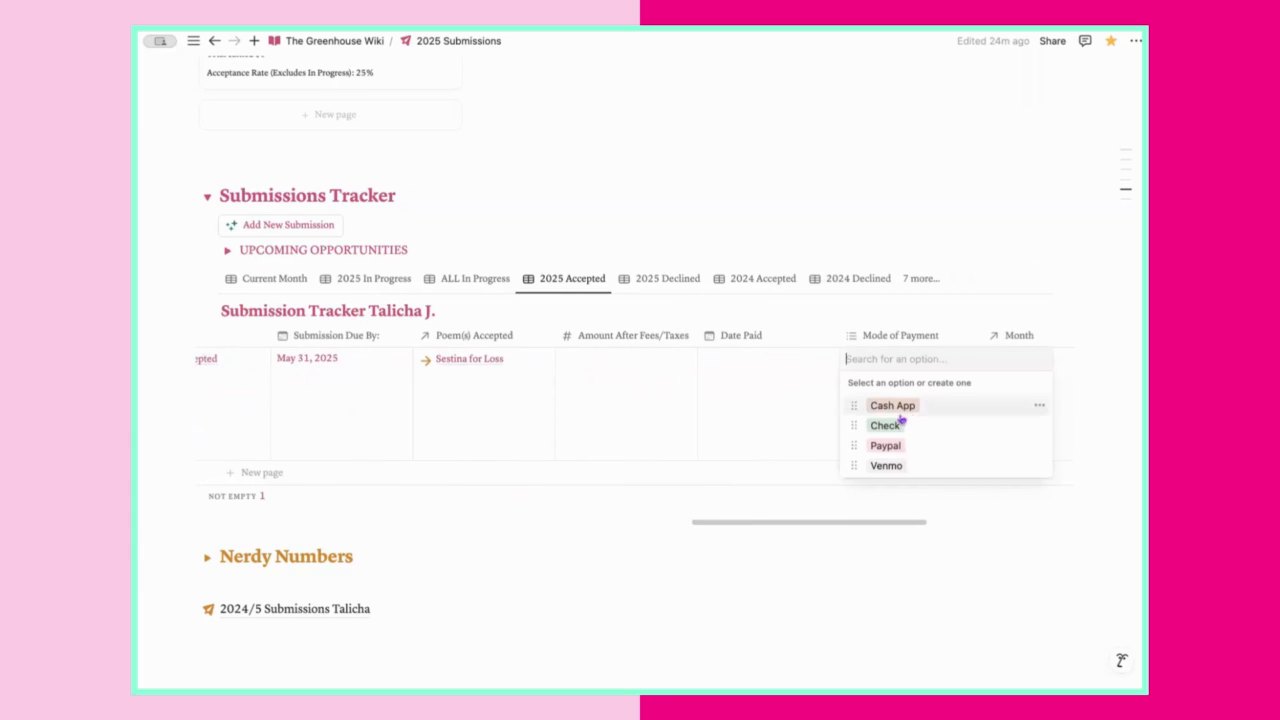
{"action": "left_click", "coordinate": [887, 447]}
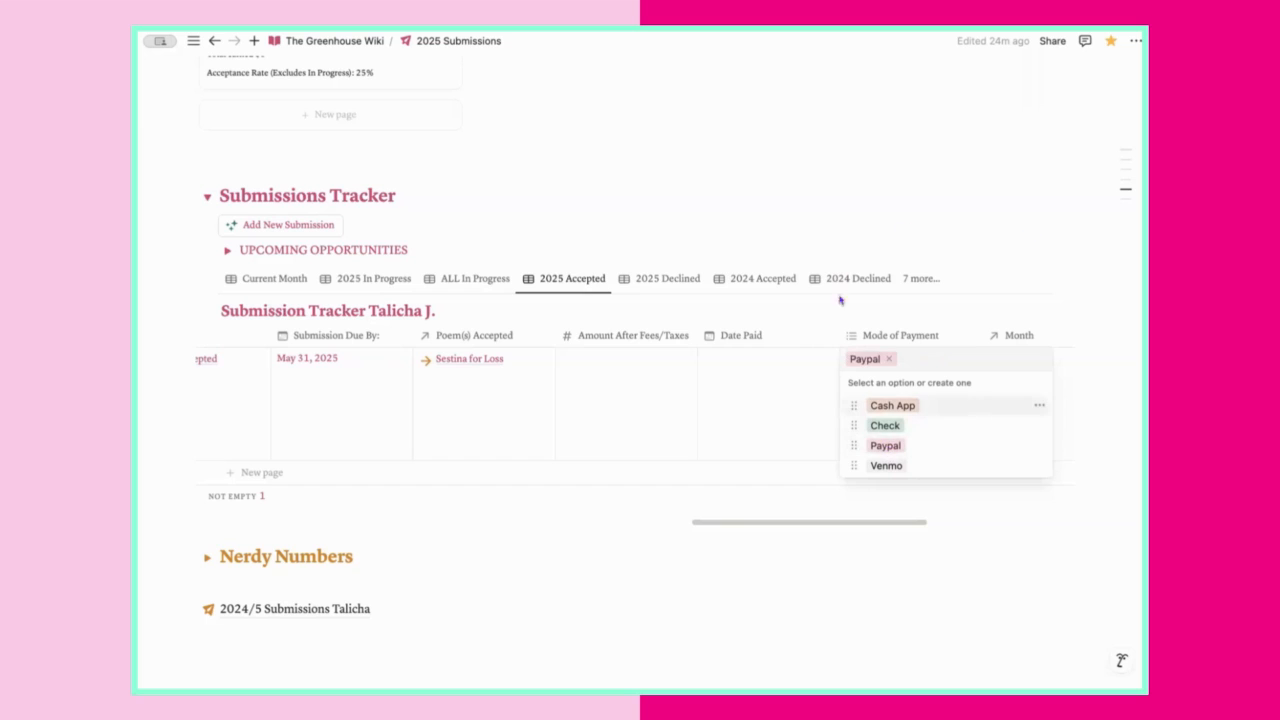
{"action": "key", "text": "Escape"}
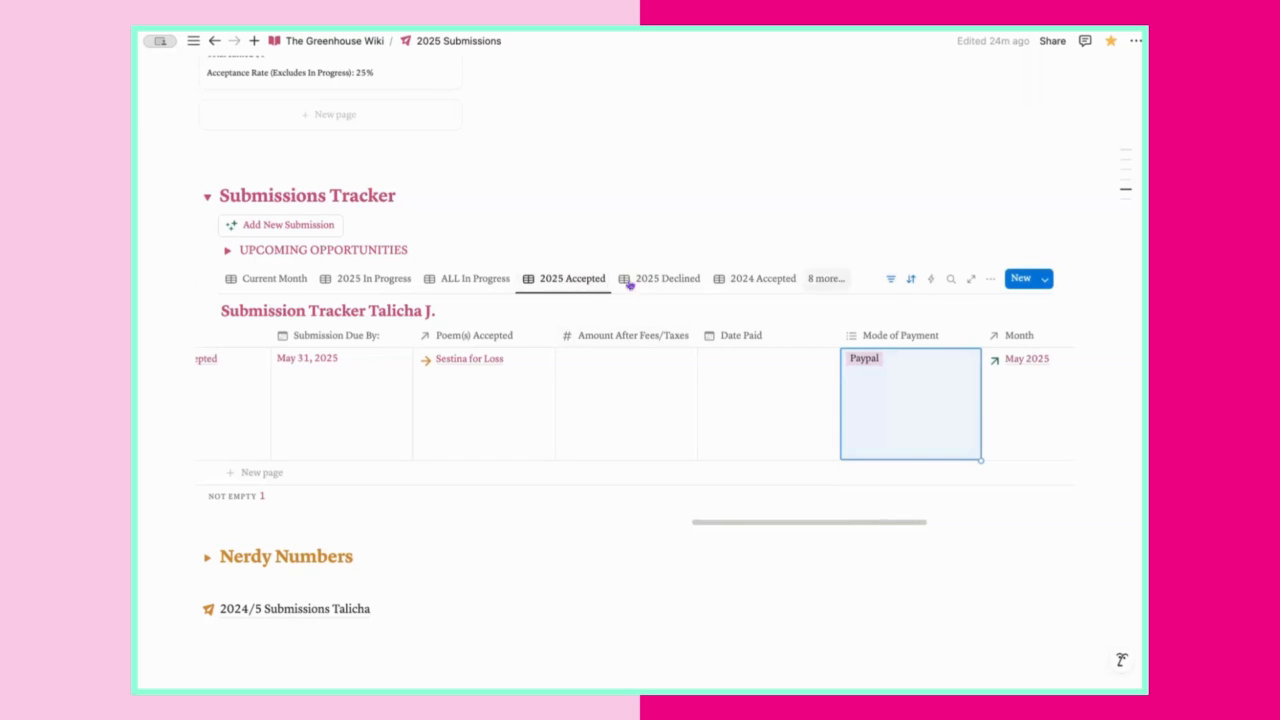
Reorder the 2025 Accepted view's properties so that Decision Date comes directly after Payment Amount.
{"action": "left_click", "coordinate": [988, 280]}
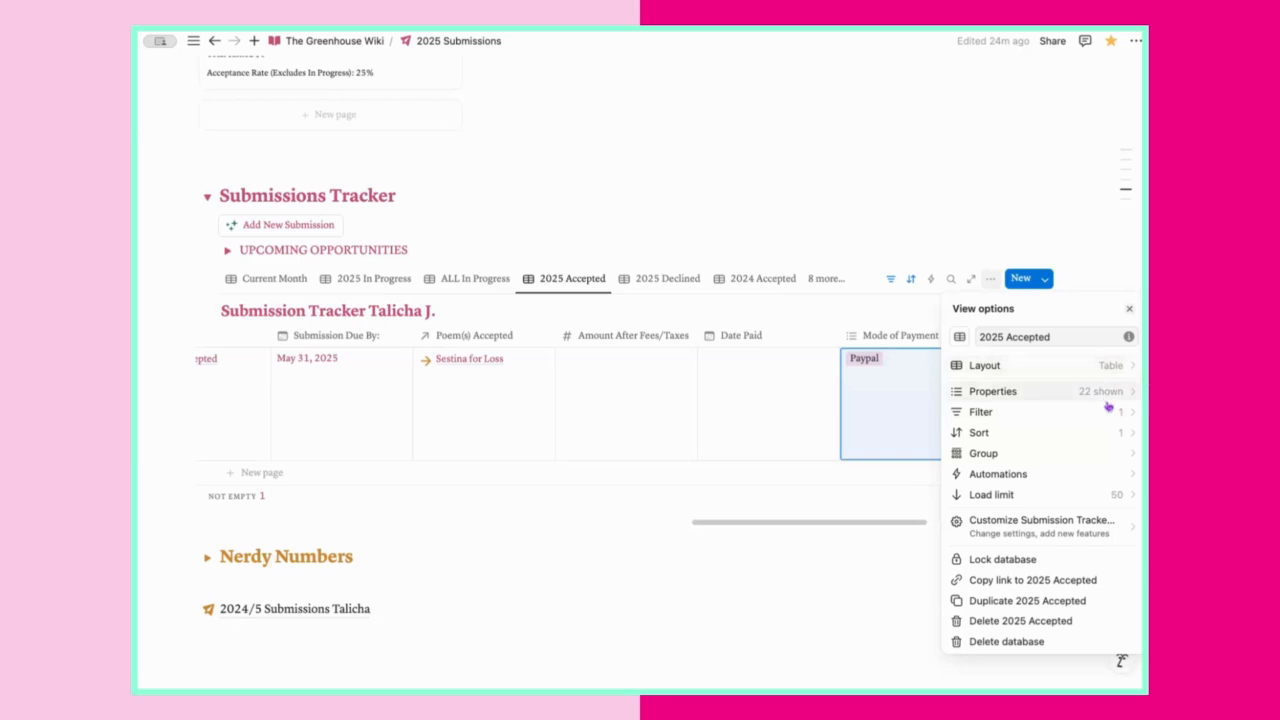
{"action": "left_click", "coordinate": [1111, 393]}
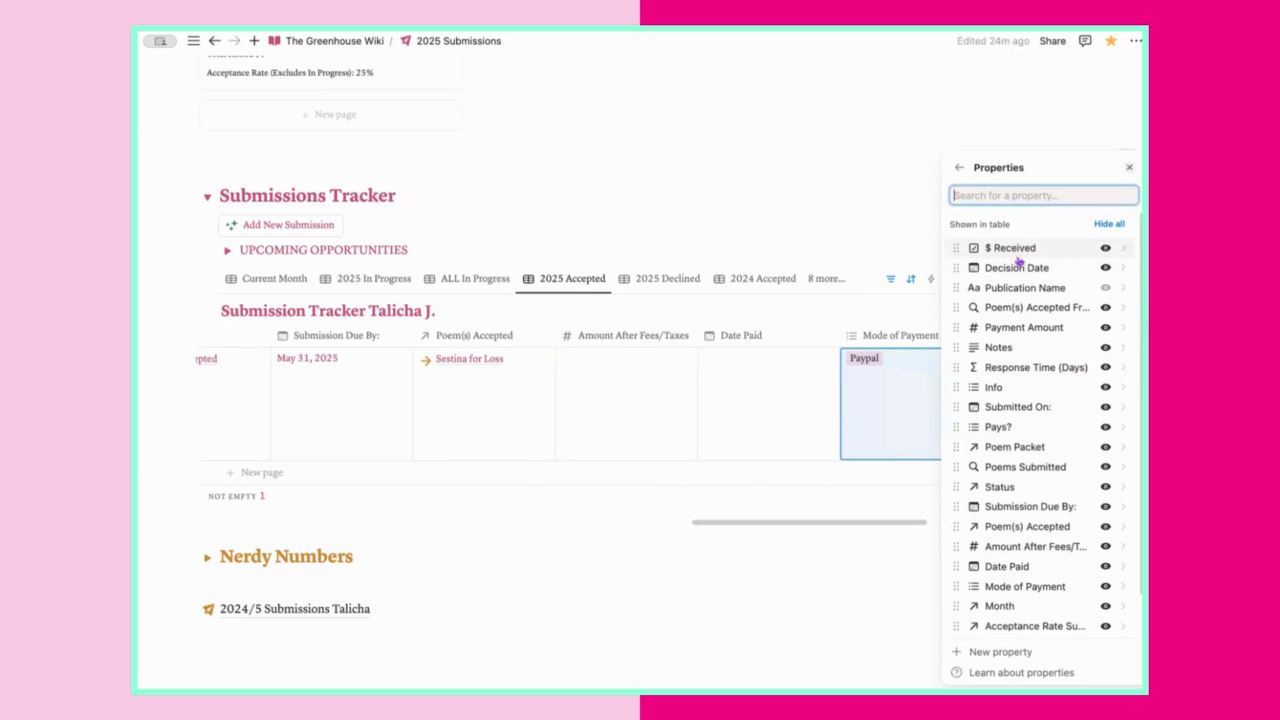
{"action": "left_click_drag", "start_coordinate": [1019, 261], "coordinate": [1017, 309]}
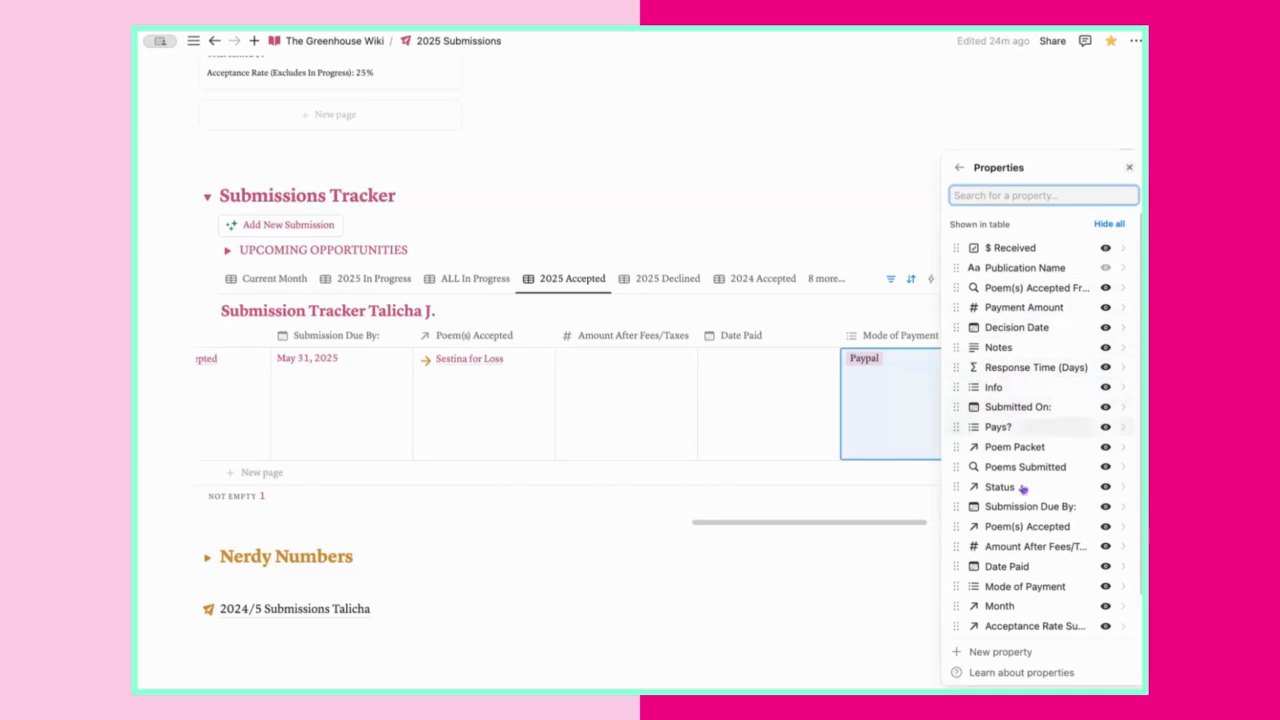
{"action": "scroll", "coordinate": [1020, 583], "scroll_direction": "down", "scroll_amount": 1}
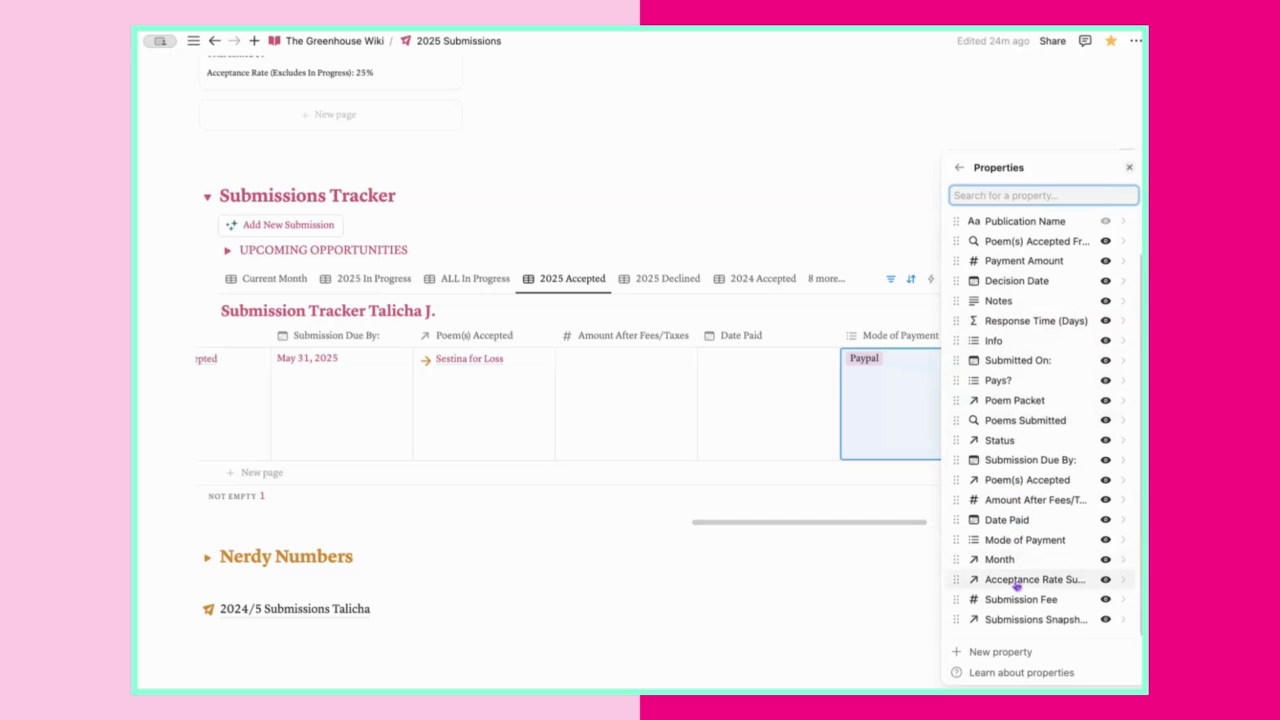
Reorder the 2025 Accepted view's properties so that Mode of Payment and Date Paid follow Notes, and close the properties list.
{"action": "left_click_drag", "start_coordinate": [1036, 546], "coordinate": [1015, 372]}
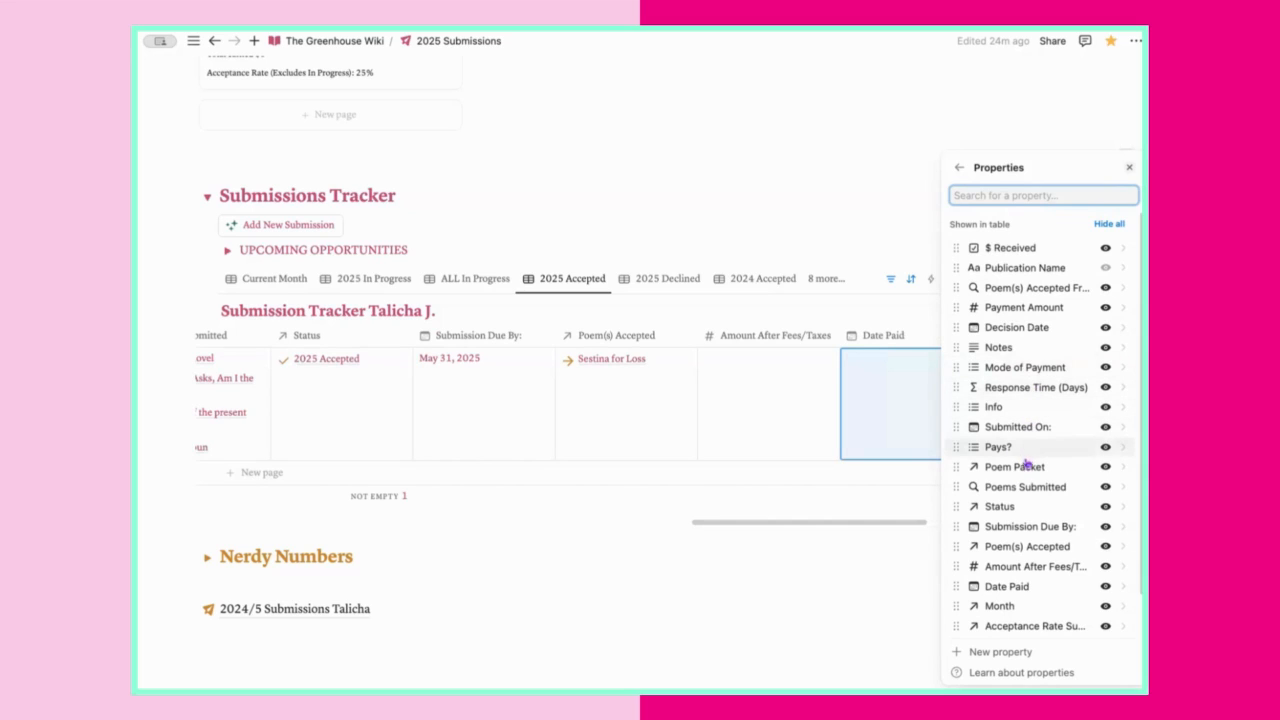
{"action": "scroll", "coordinate": [1018, 532], "scroll_direction": "down", "scroll_amount": 2}
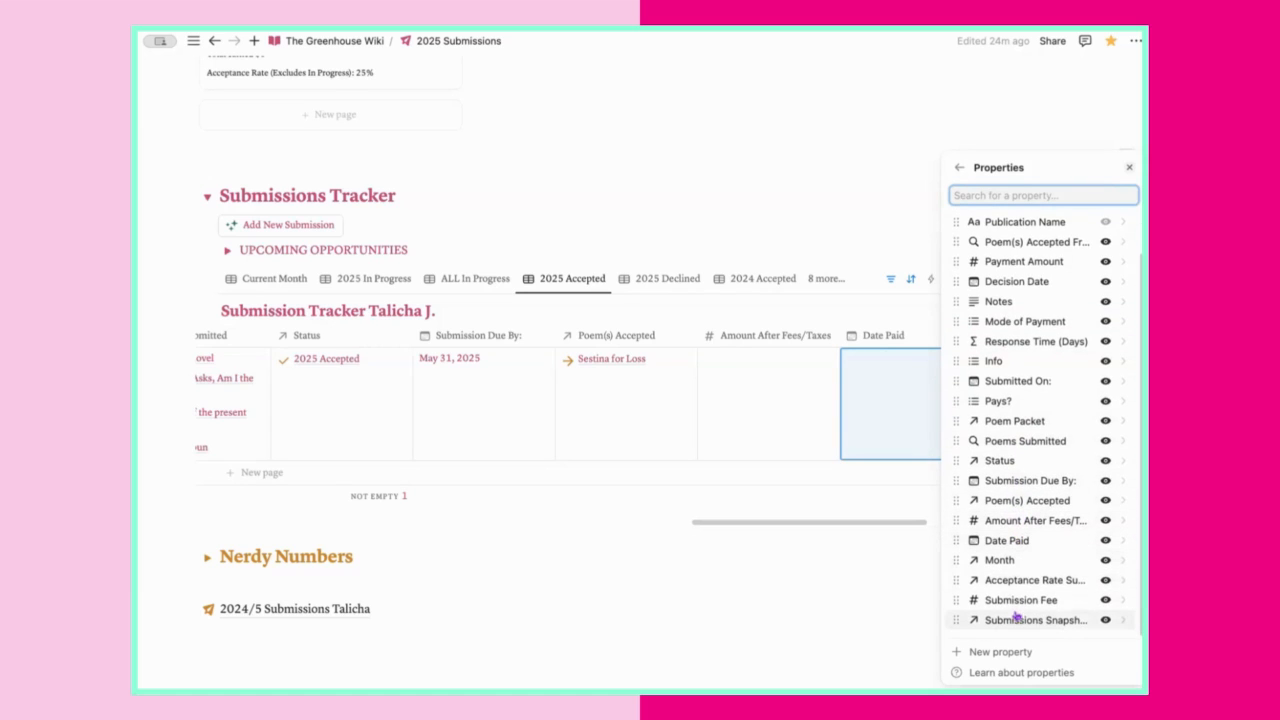
{"action": "scroll", "coordinate": [1022, 612], "scroll_direction": "up", "scroll_amount": 1}
{"action": "scroll", "coordinate": [1025, 560], "scroll_direction": "up", "scroll_amount": 2}
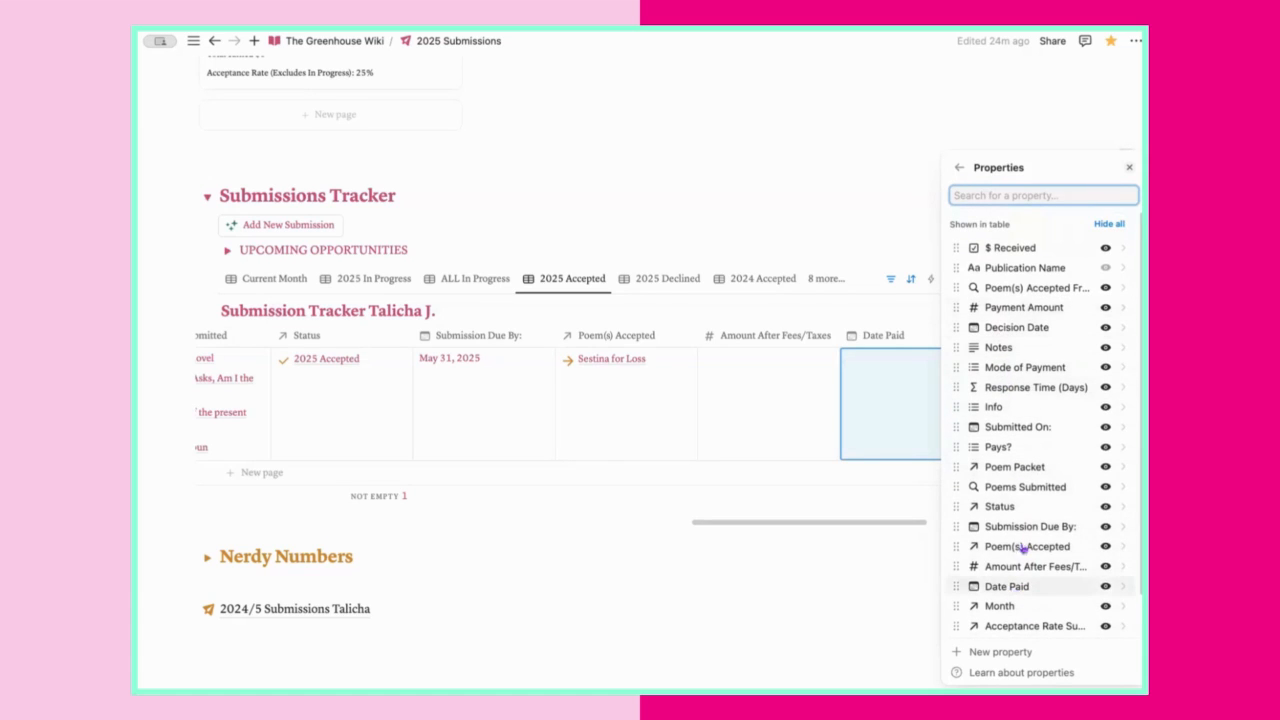
{"action": "left_click_drag", "start_coordinate": [1012, 586], "coordinate": [1027, 395]}
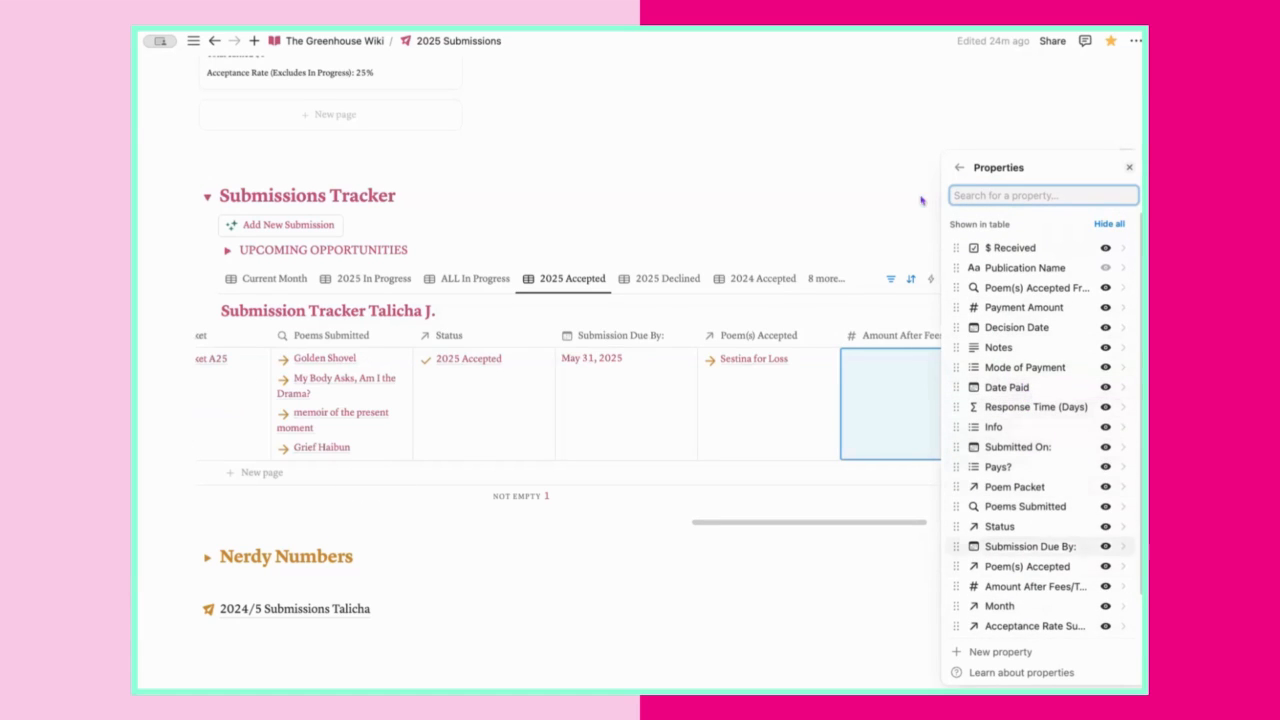
{"action": "left_click", "coordinate": [835, 182]}
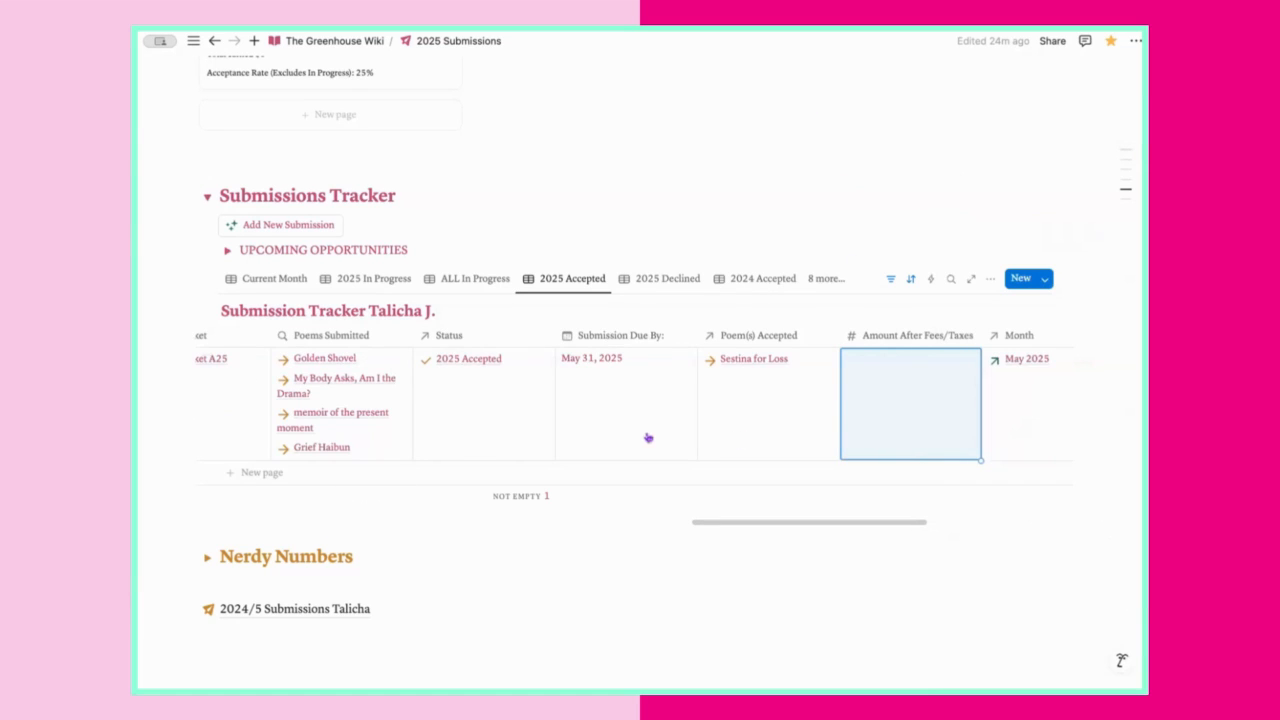
Move the Amount After Fees/Taxes column of the 2025 Accepted view directly after the Month column.
{"action": "scroll", "coordinate": [510, 403], "scroll_direction": "left", "scroll_amount": 4}
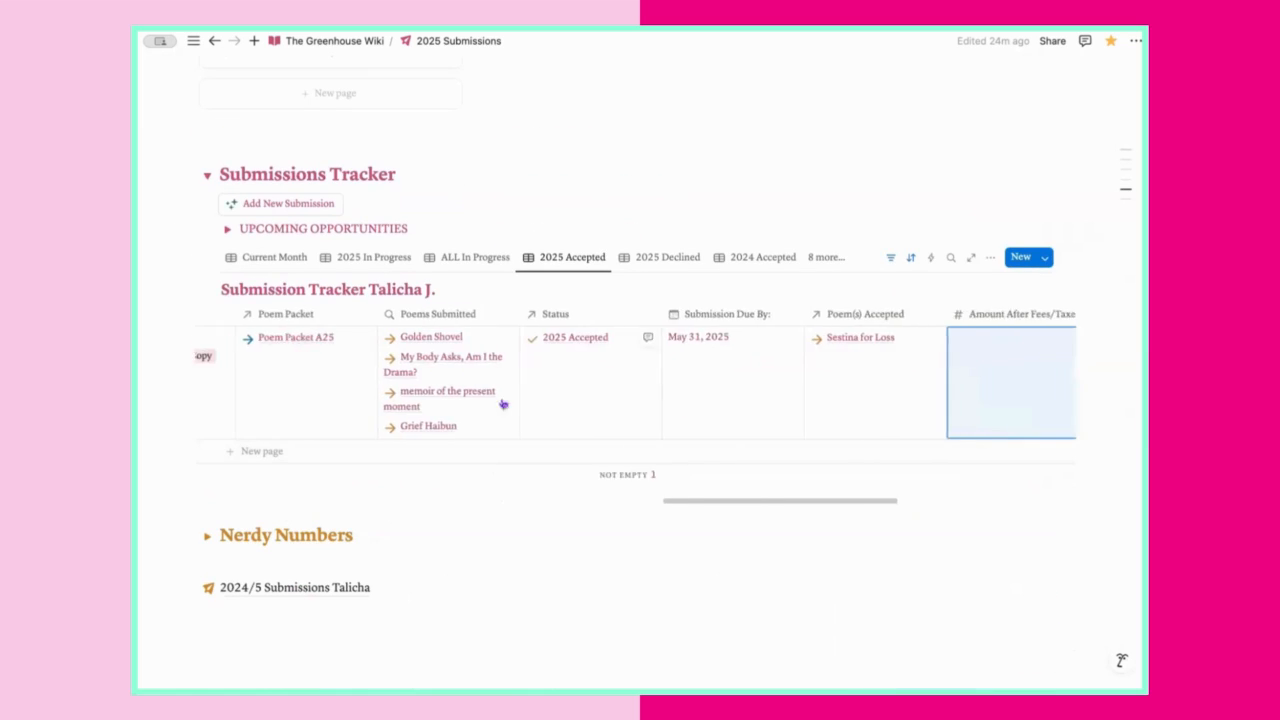
{"action": "scroll", "coordinate": [559, 404], "scroll_direction": "right", "scroll_amount": 5}
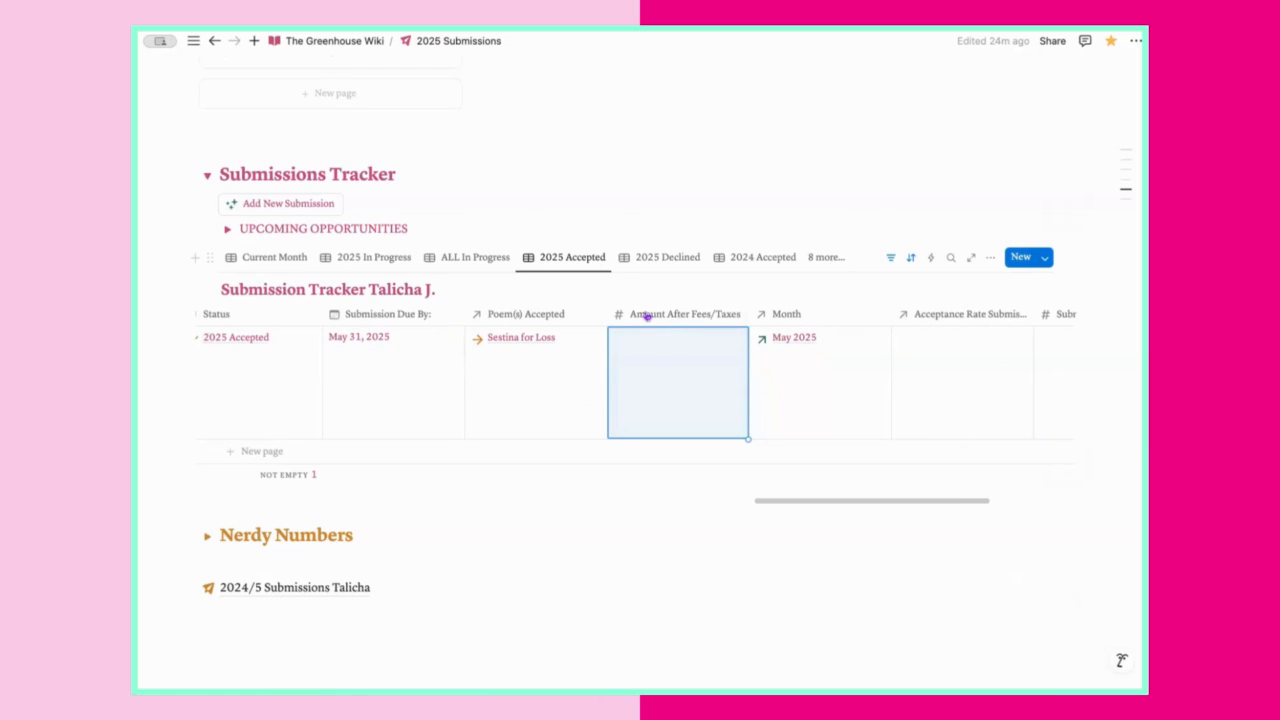
{"action": "left_click_drag", "start_coordinate": [647, 316], "coordinate": [815, 314]}
{"action": "scroll", "coordinate": [480, 395], "scroll_direction": "left", "scroll_amount": 4}
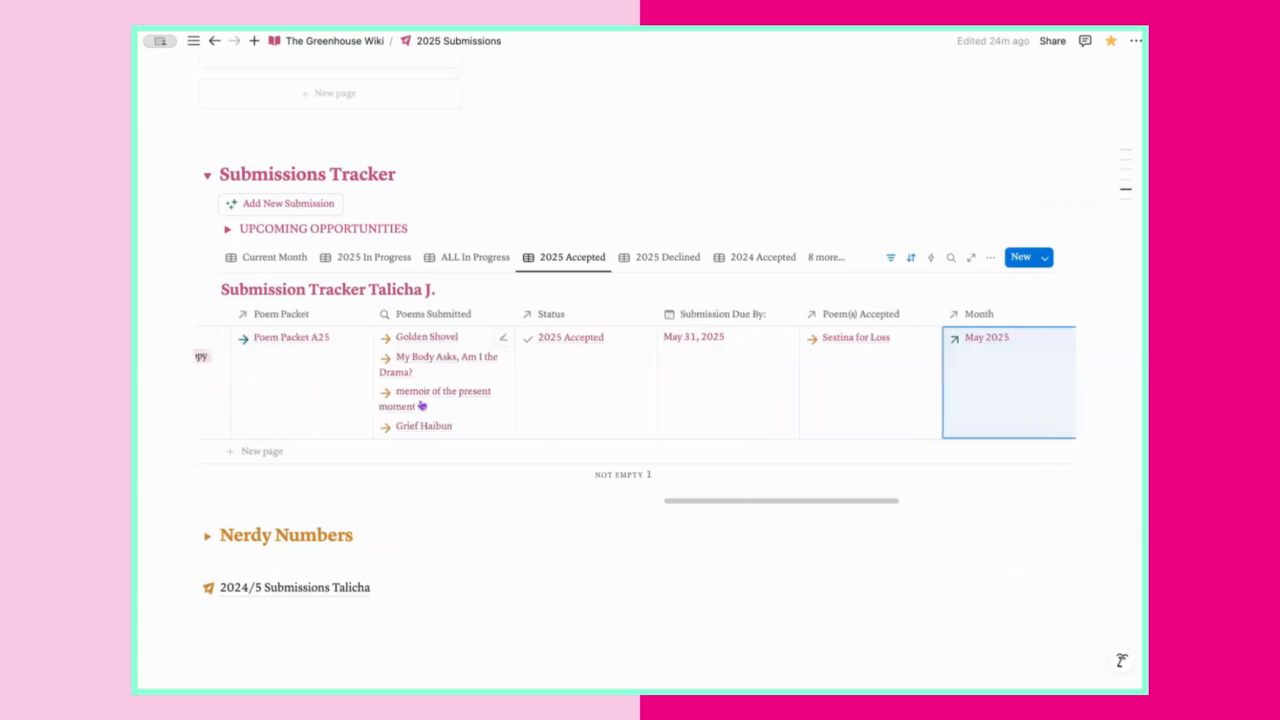
Set the Fake Journal entry's Date Paid to 05/14/2025.
{"action": "scroll", "coordinate": [422, 405], "scroll_direction": "left", "scroll_amount": 10}
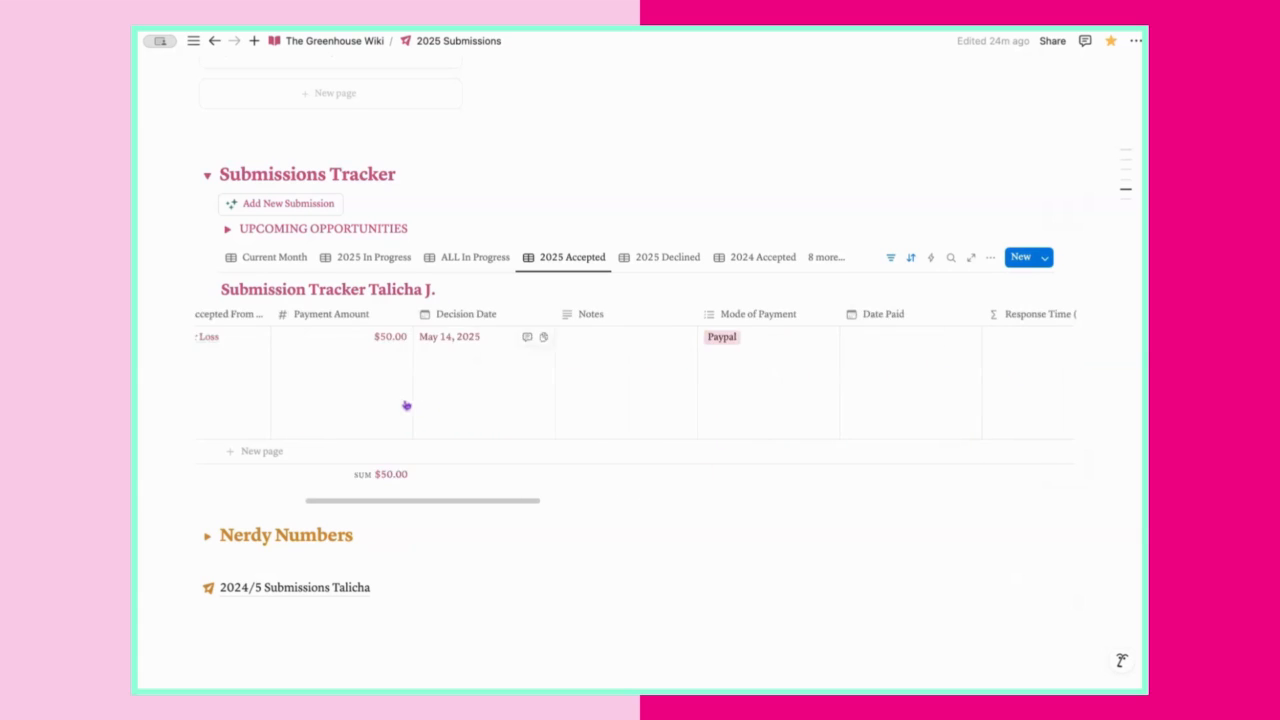
{"action": "scroll", "coordinate": [410, 403], "scroll_direction": "left", "scroll_amount": 5}
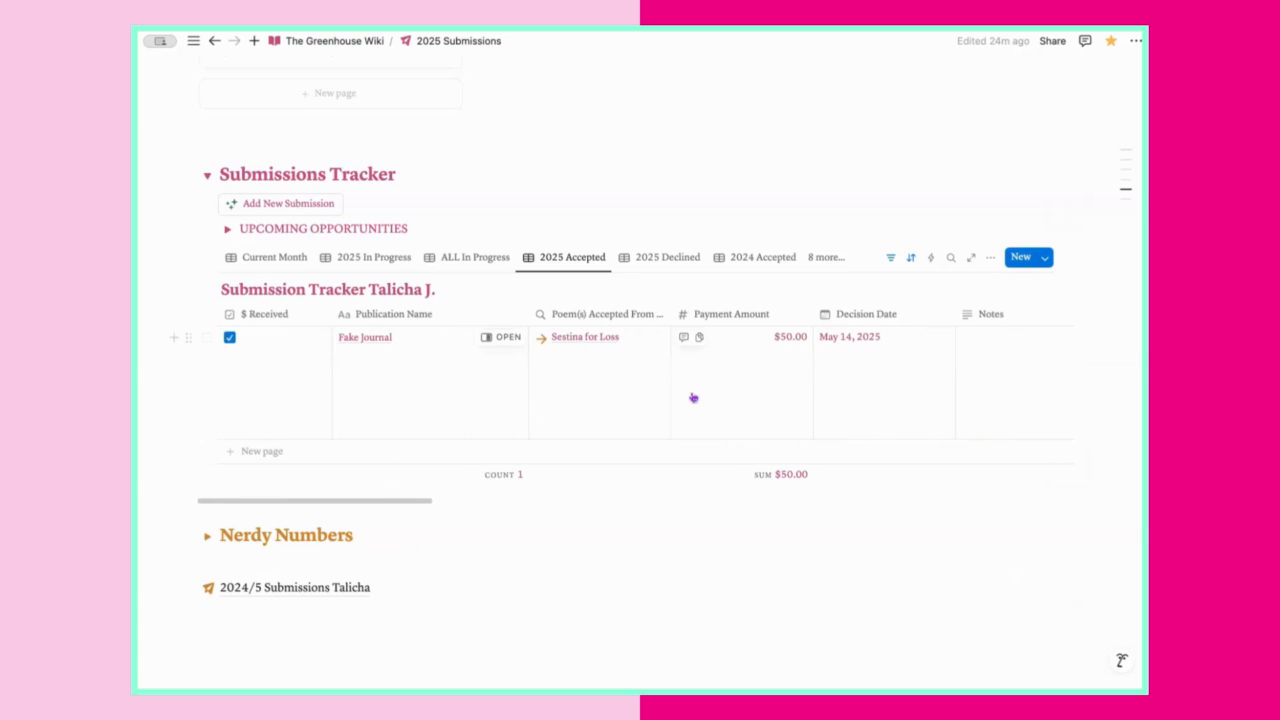
{"action": "scroll", "coordinate": [693, 398], "scroll_direction": "down", "scroll_amount": 1}
{"action": "scroll", "coordinate": [700, 397], "scroll_direction": "right", "scroll_amount": 5}
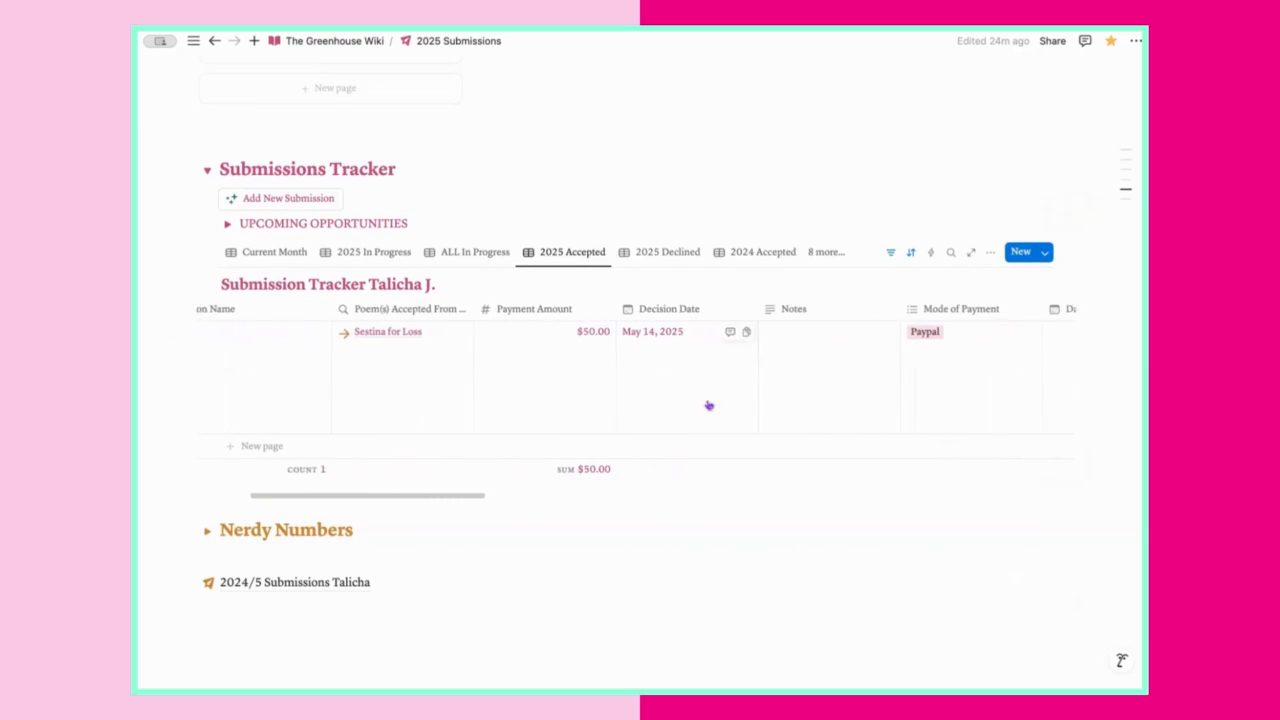
{"action": "scroll", "coordinate": [708, 405], "scroll_direction": "right", "scroll_amount": 3}
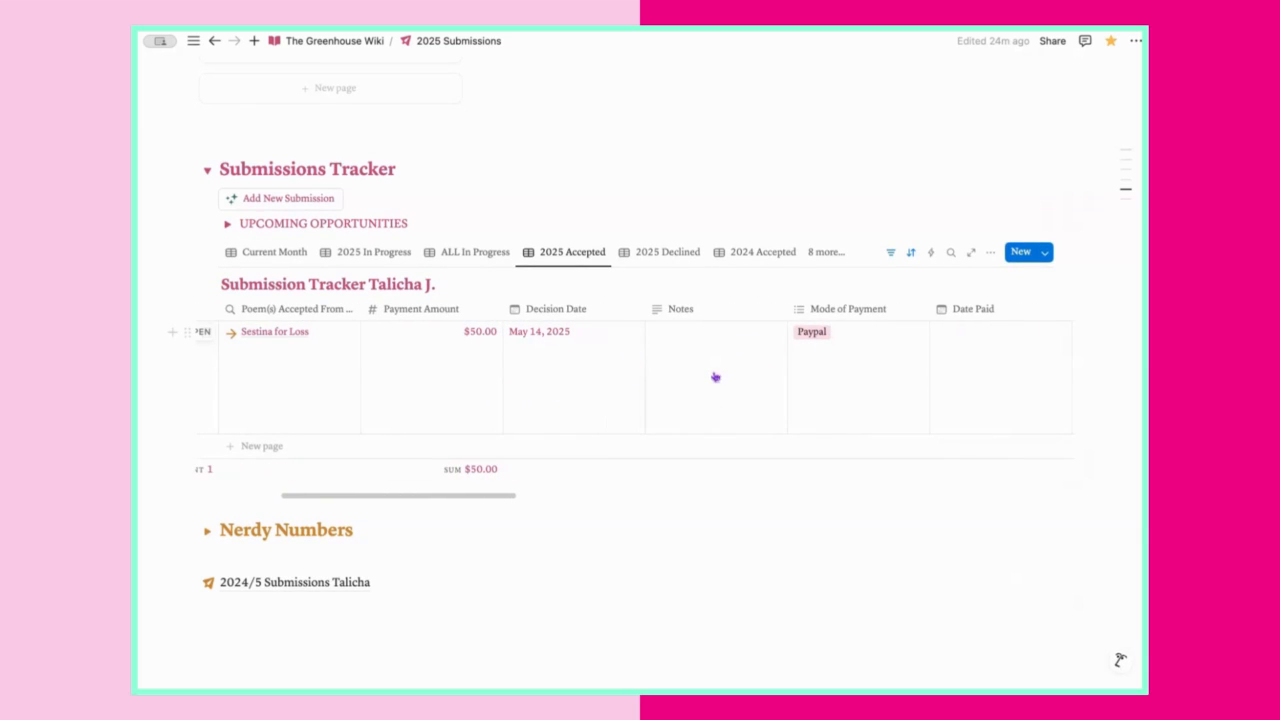
{"action": "left_click", "coordinate": [970, 358]}
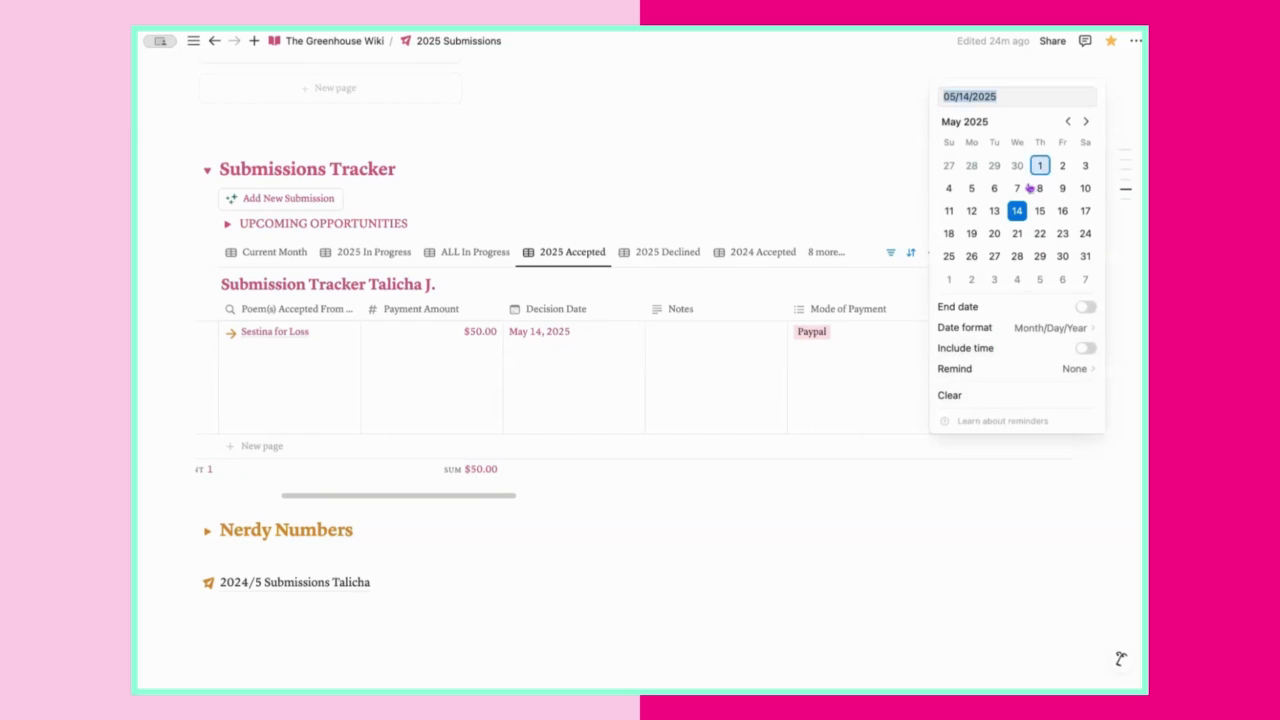
{"action": "key", "text": "Escape"}
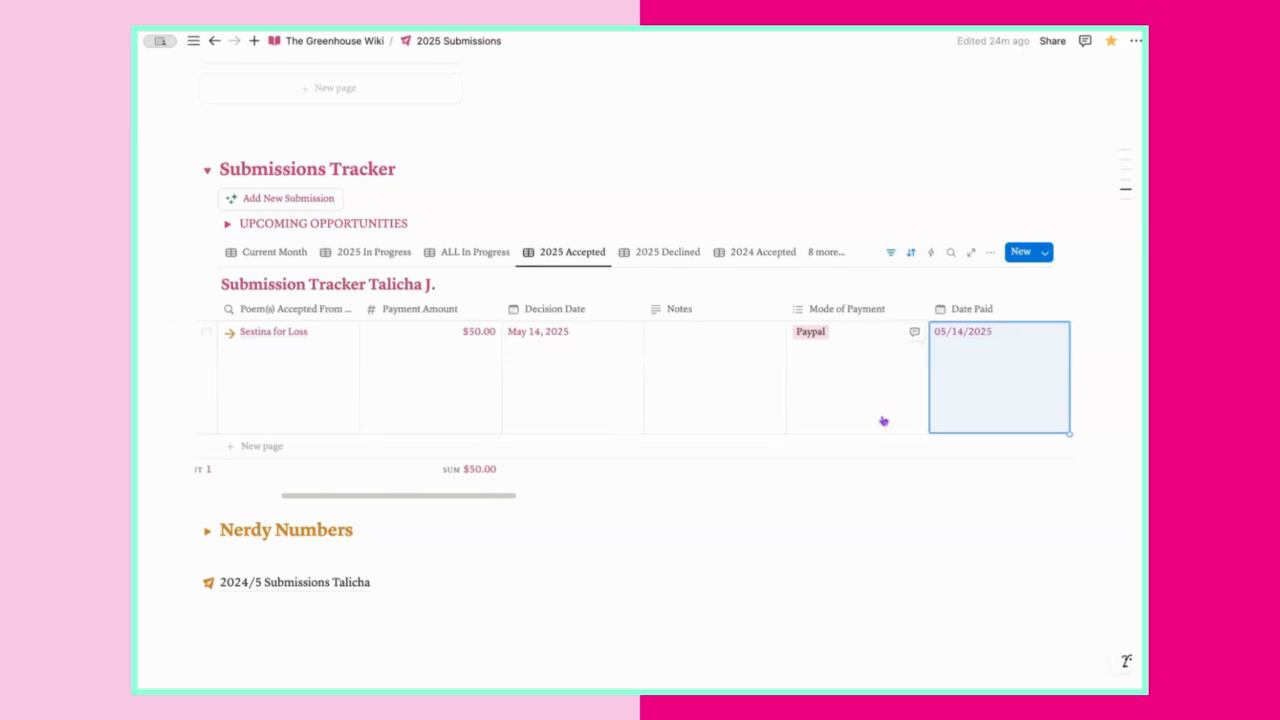
Narrow the $ Received, Publication Name, Payment Amount, Decision Date and Mode of Payment columns in the 2025 Accepted view.
{"action": "scroll", "coordinate": [883, 421], "scroll_direction": "right", "scroll_amount": 5}
{"action": "scroll", "coordinate": [574, 411], "scroll_direction": "left", "scroll_amount": 10}
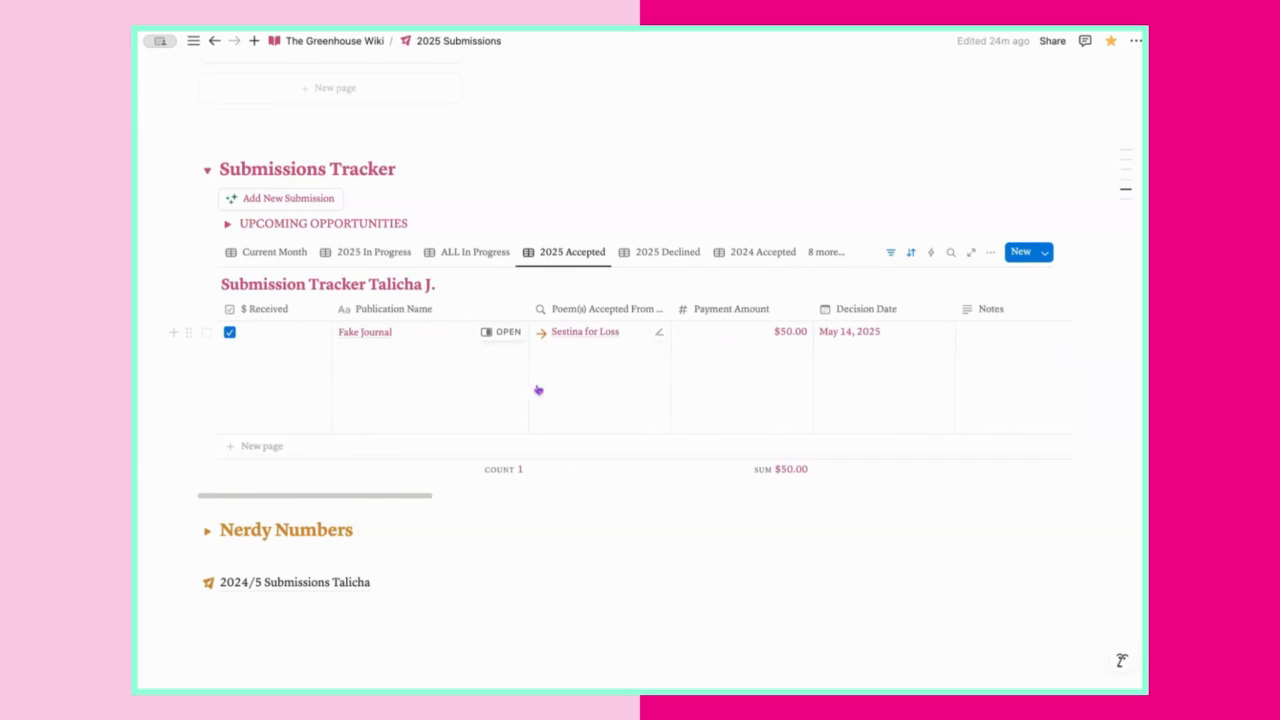
{"action": "left_click_drag", "start_coordinate": [331, 310], "coordinate": [305, 312]}
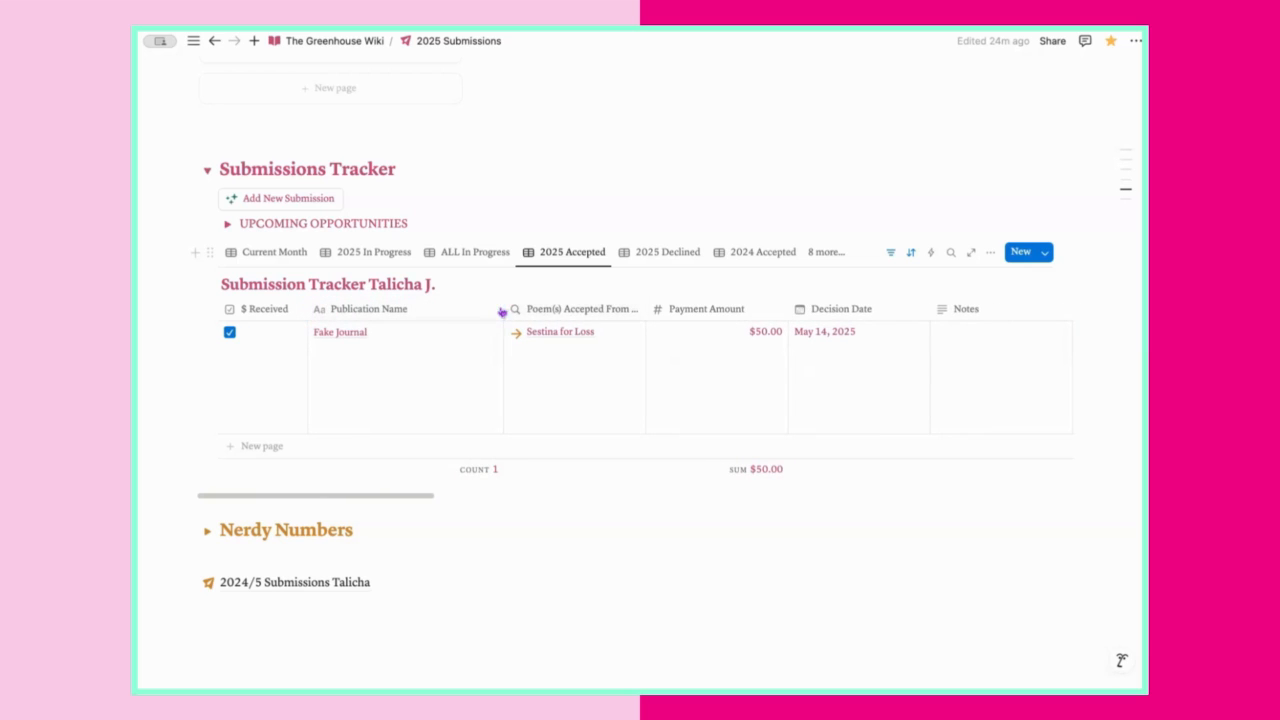
{"action": "left_click_drag", "start_coordinate": [503, 309], "coordinate": [421, 309]}
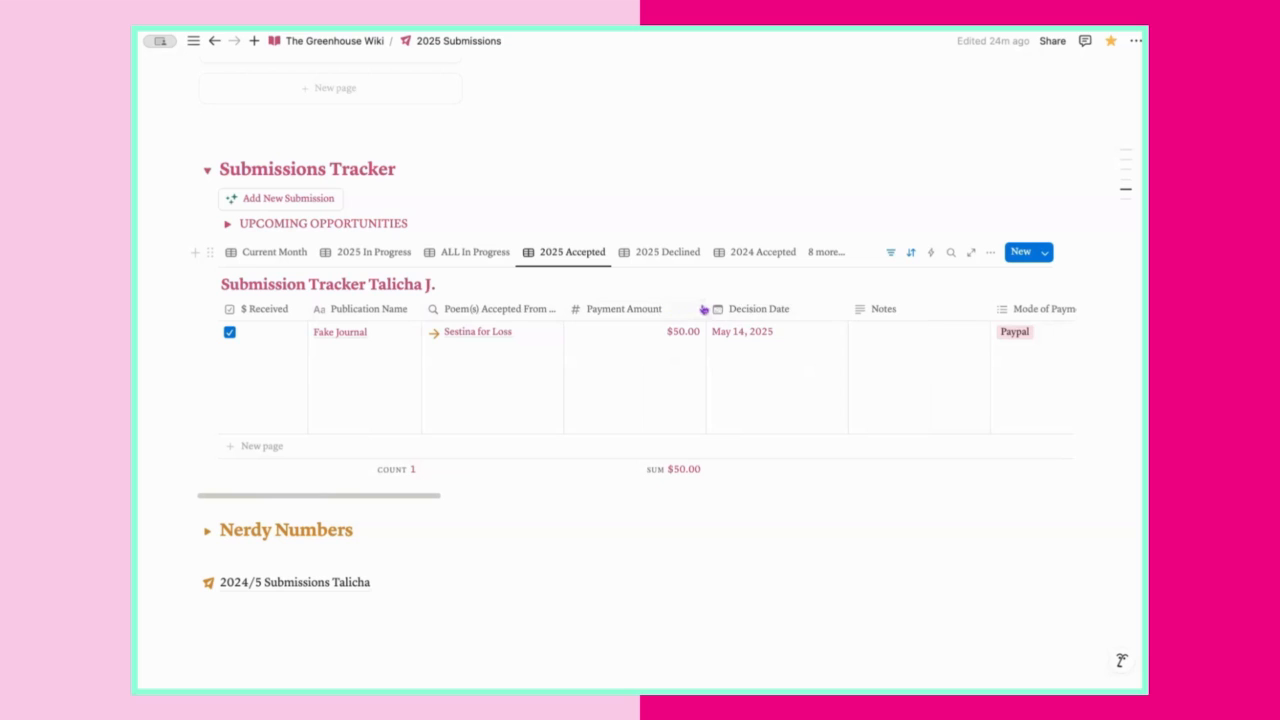
{"action": "left_click_drag", "start_coordinate": [705, 309], "coordinate": [672, 309]}
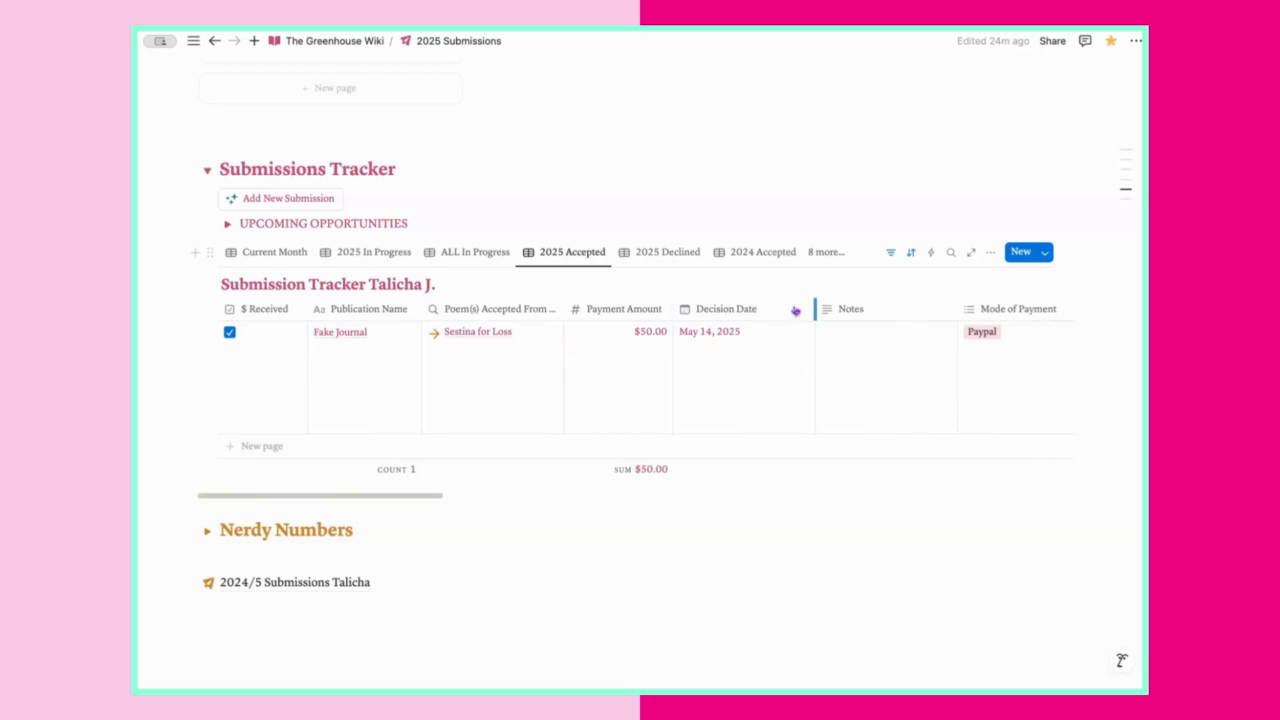
{"action": "left_click_drag", "start_coordinate": [812, 309], "coordinate": [767, 309]}
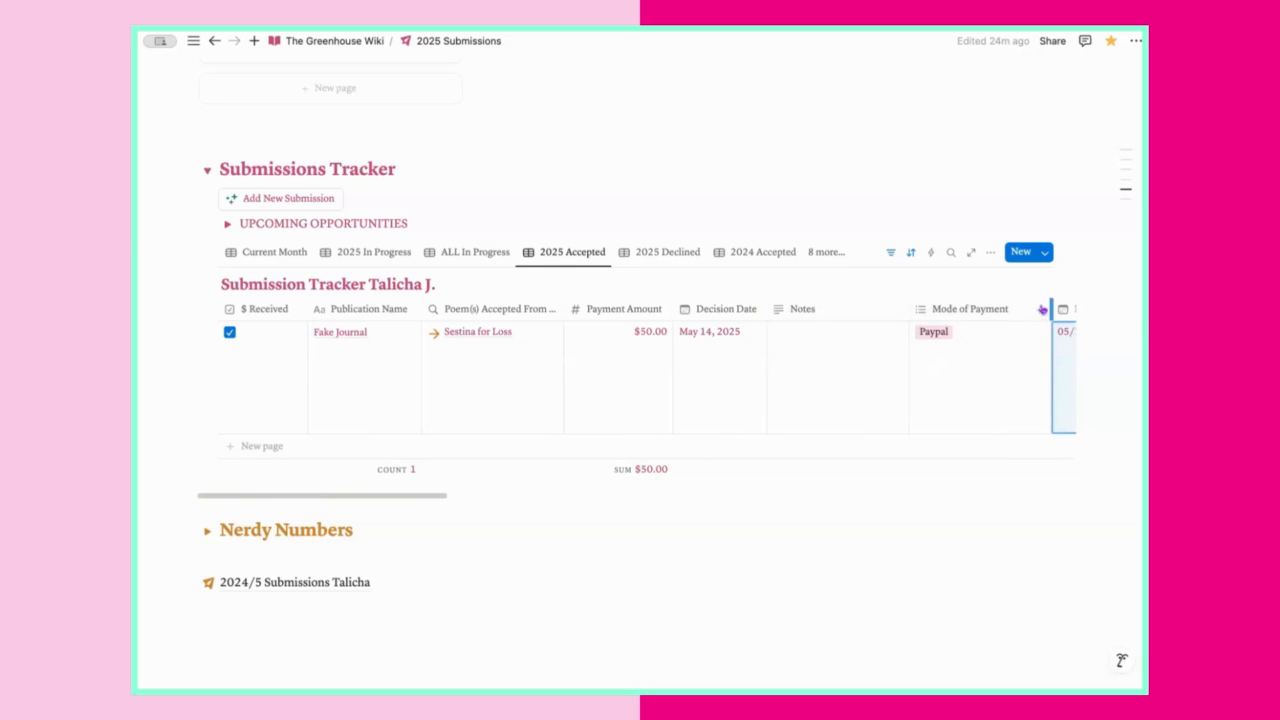
{"action": "left_click_drag", "start_coordinate": [1042, 310], "coordinate": [1014, 310]}
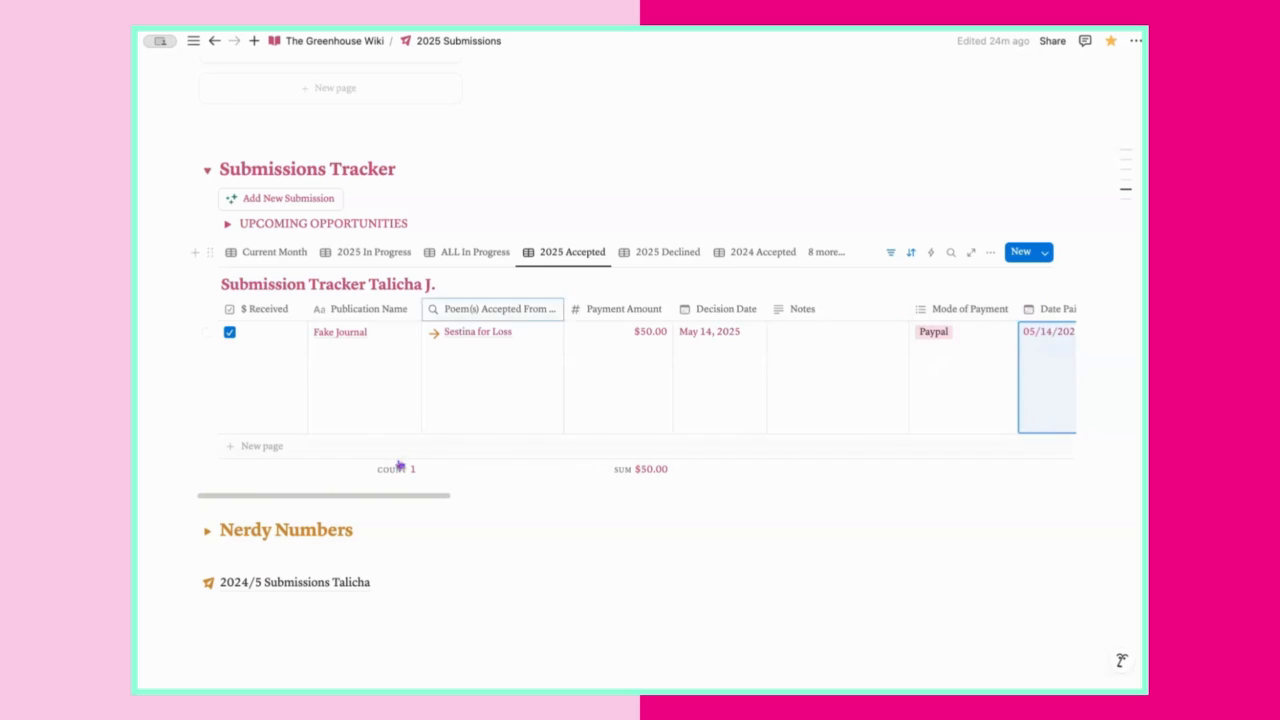
{"action": "scroll", "coordinate": [402, 475], "scroll_direction": "right", "scroll_amount": 10}
{"action": "scroll", "coordinate": [400, 475], "scroll_direction": "left", "scroll_amount": 10}
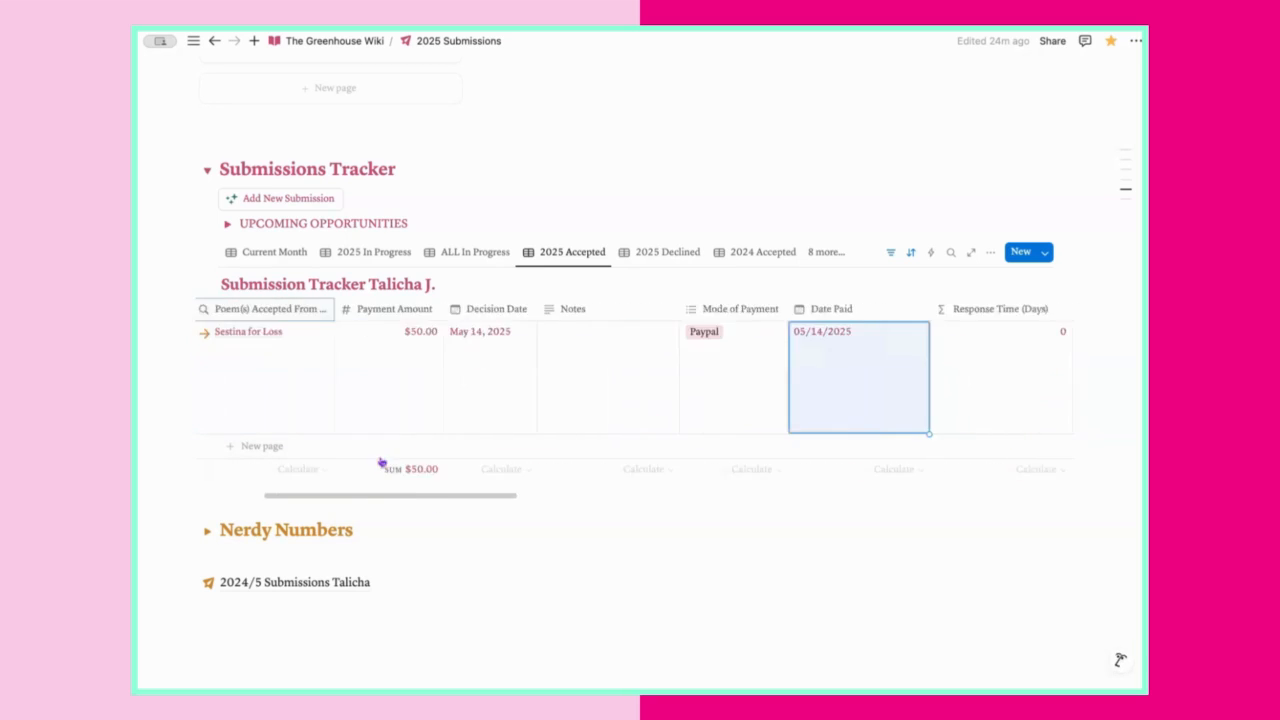
Delete the Fake Journal entry from the submission tracker.
{"action": "scroll", "coordinate": [340, 440], "scroll_direction": "up", "scroll_amount": 10}
{"action": "scroll", "coordinate": [377, 459], "scroll_direction": "down", "scroll_amount": 10}
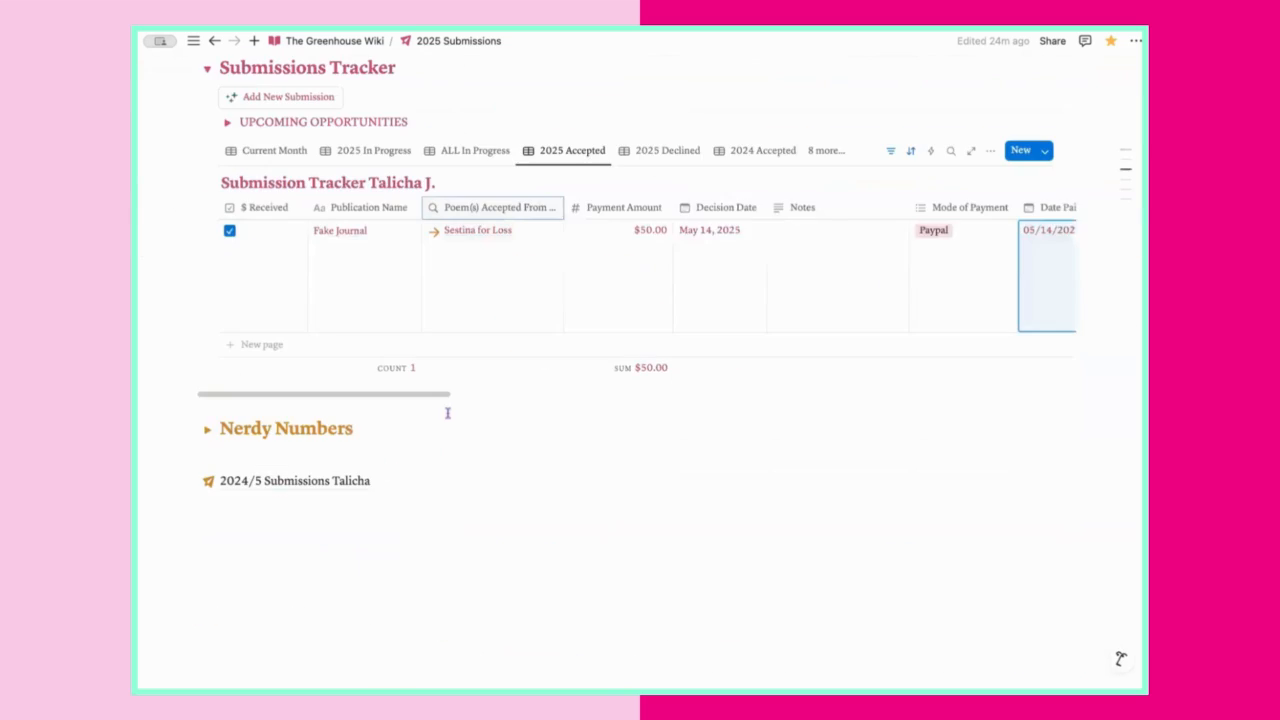
{"action": "scroll", "coordinate": [268, 330], "scroll_direction": "up", "scroll_amount": 2}
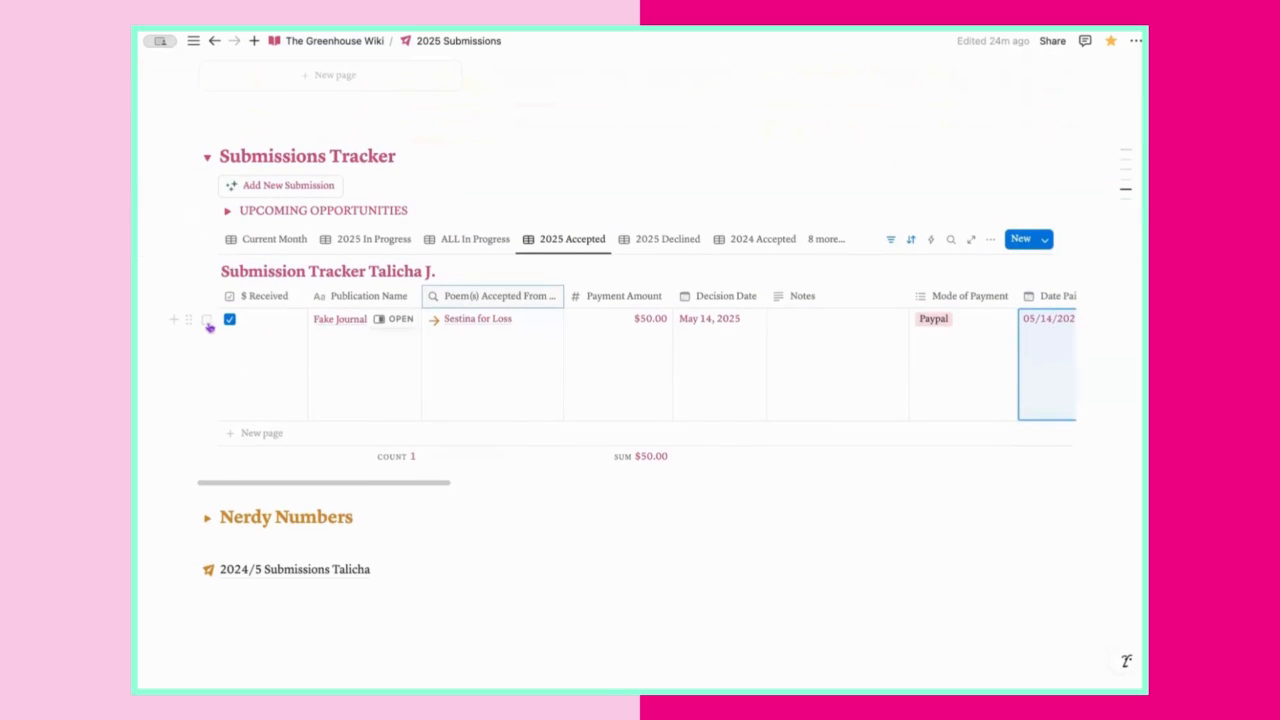
{"action": "left_click", "coordinate": [207, 320]}
{"action": "key", "text": "Delete"}
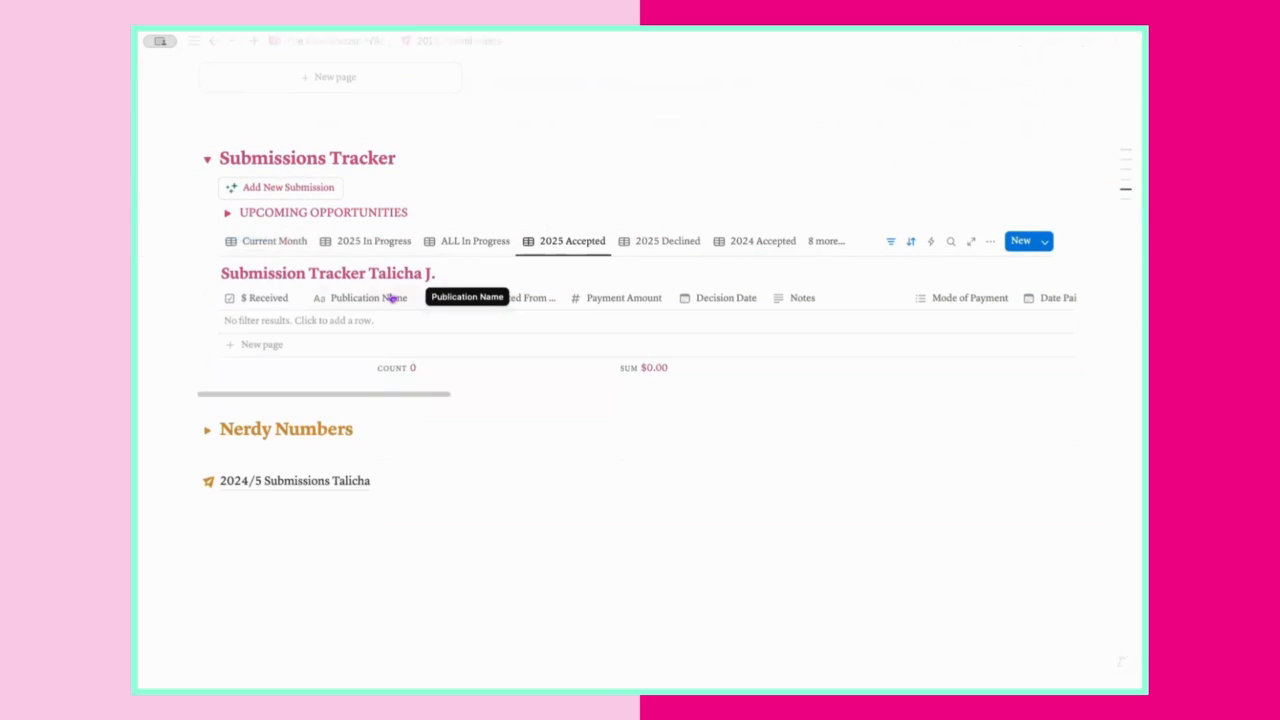
Check the tracker's Current Month and 2025 In Progress views and the 2025 Submission Stats after the deletion.
{"action": "scroll", "coordinate": [542, 411], "scroll_direction": "up", "scroll_amount": 1}
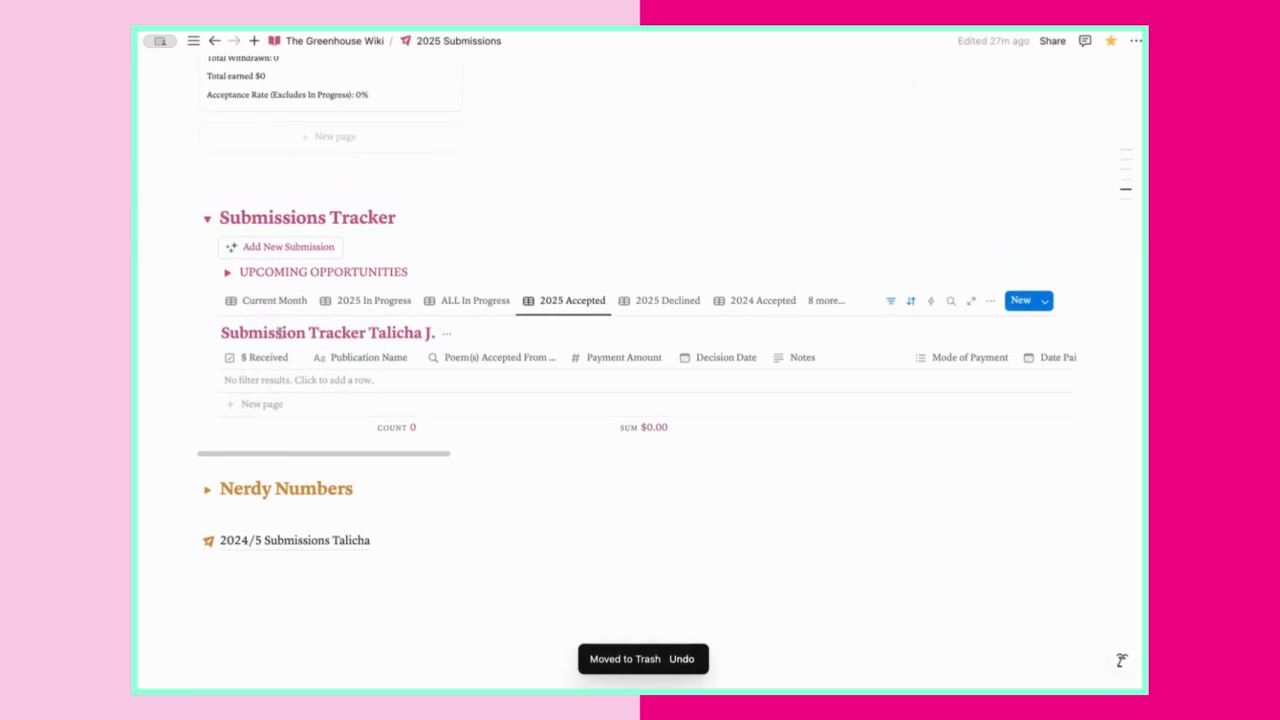
{"action": "left_click", "coordinate": [270, 305]}
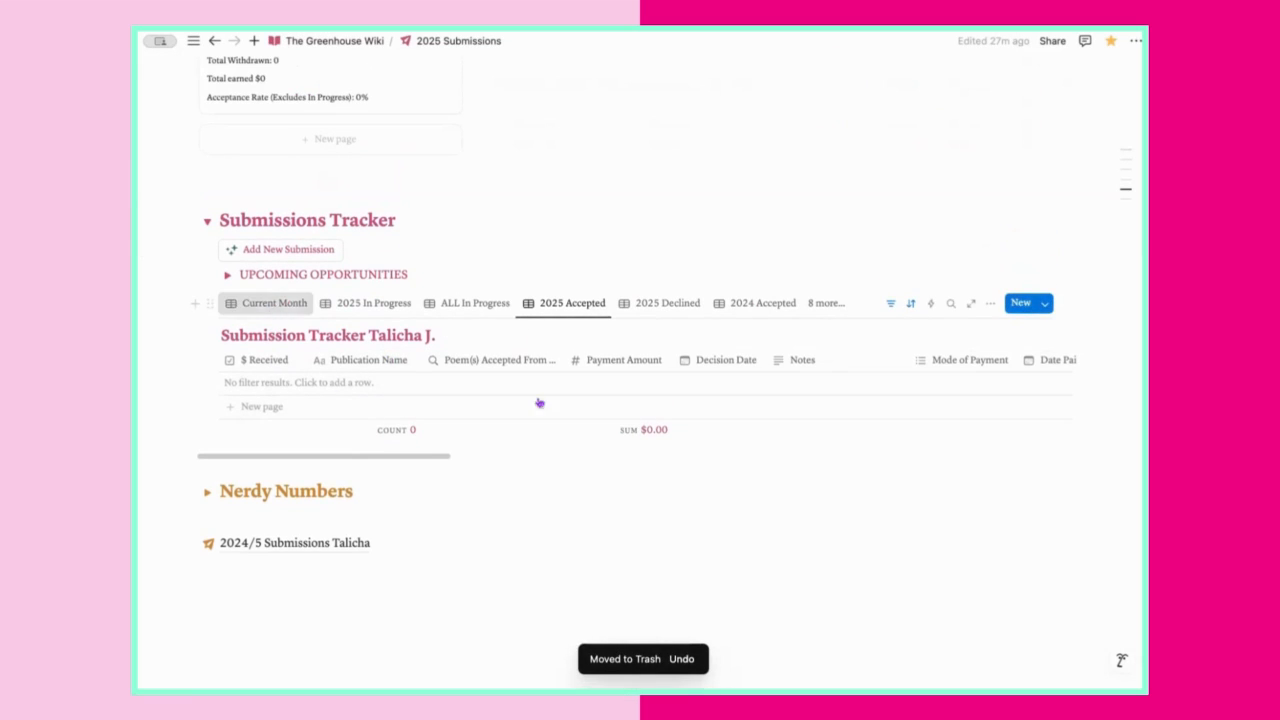
{"action": "left_click", "coordinate": [388, 309]}
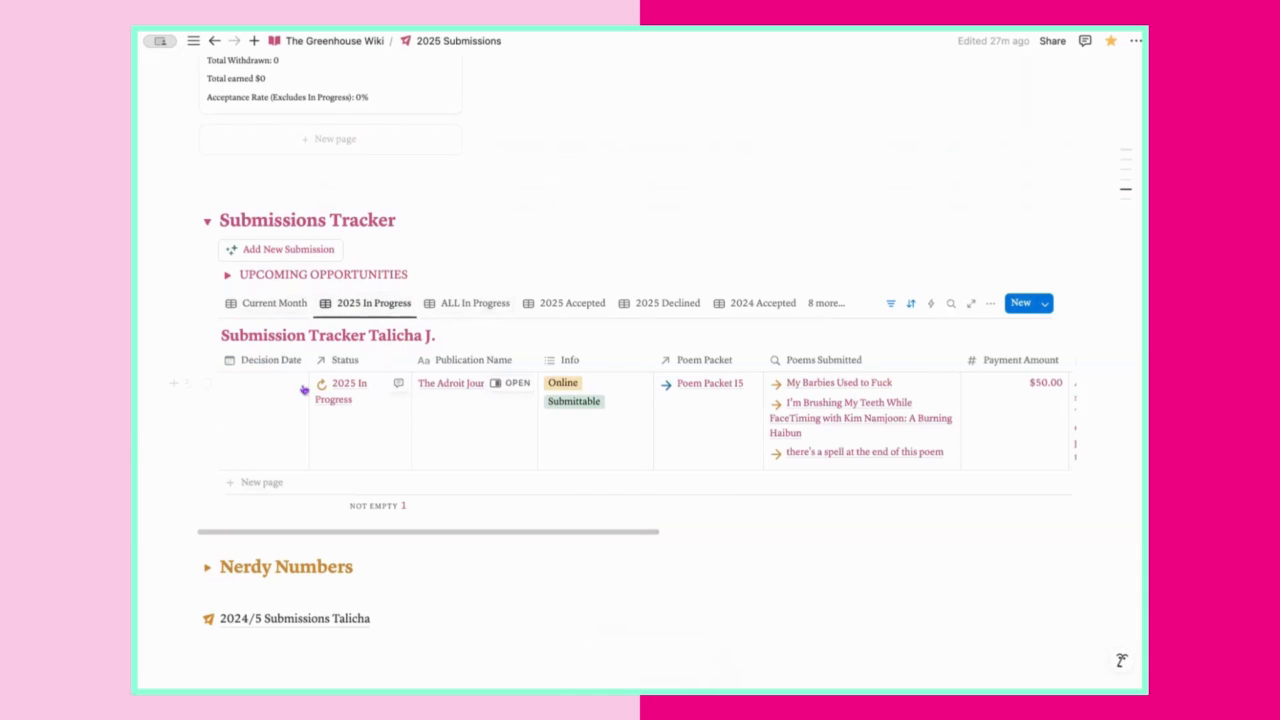
{"action": "left_click", "coordinate": [284, 307]}
{"action": "scroll", "coordinate": [400, 266], "scroll_direction": "up", "scroll_amount": 2}
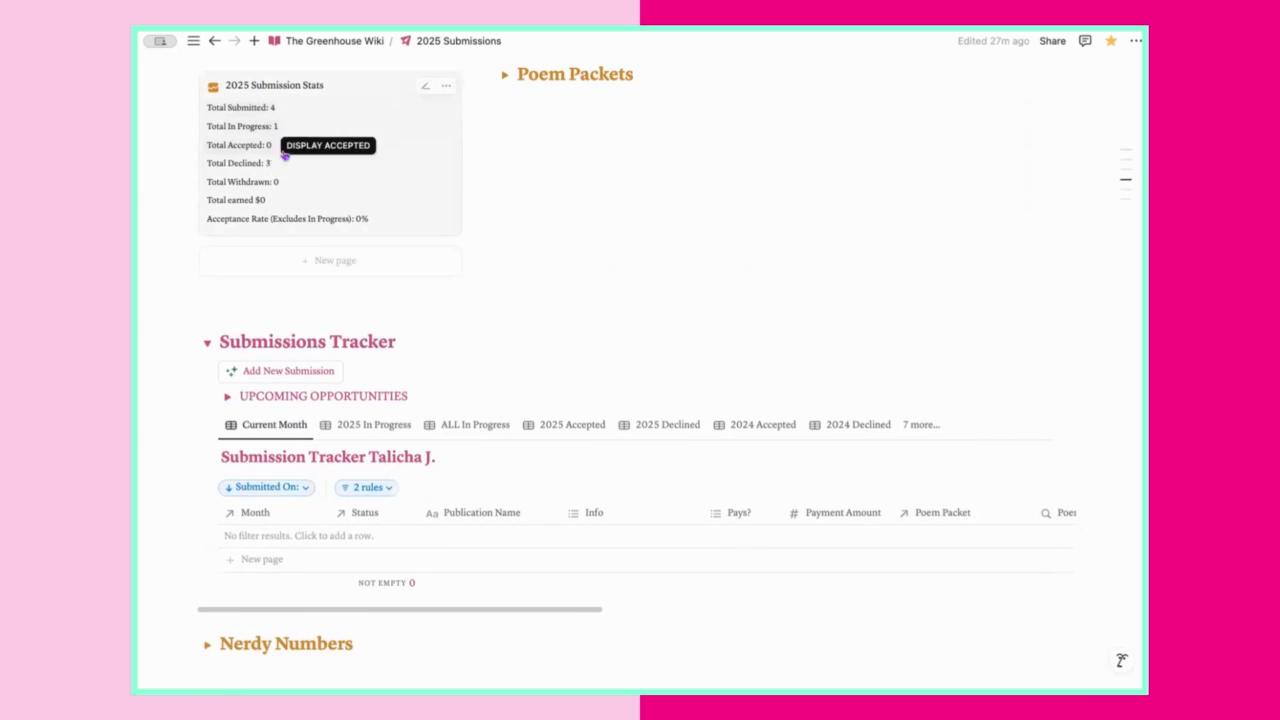
{"action": "scroll", "coordinate": [642, 340], "scroll_direction": "down", "scroll_amount": 3}
{"action": "scroll", "coordinate": [642, 340], "scroll_direction": "up", "scroll_amount": 3}
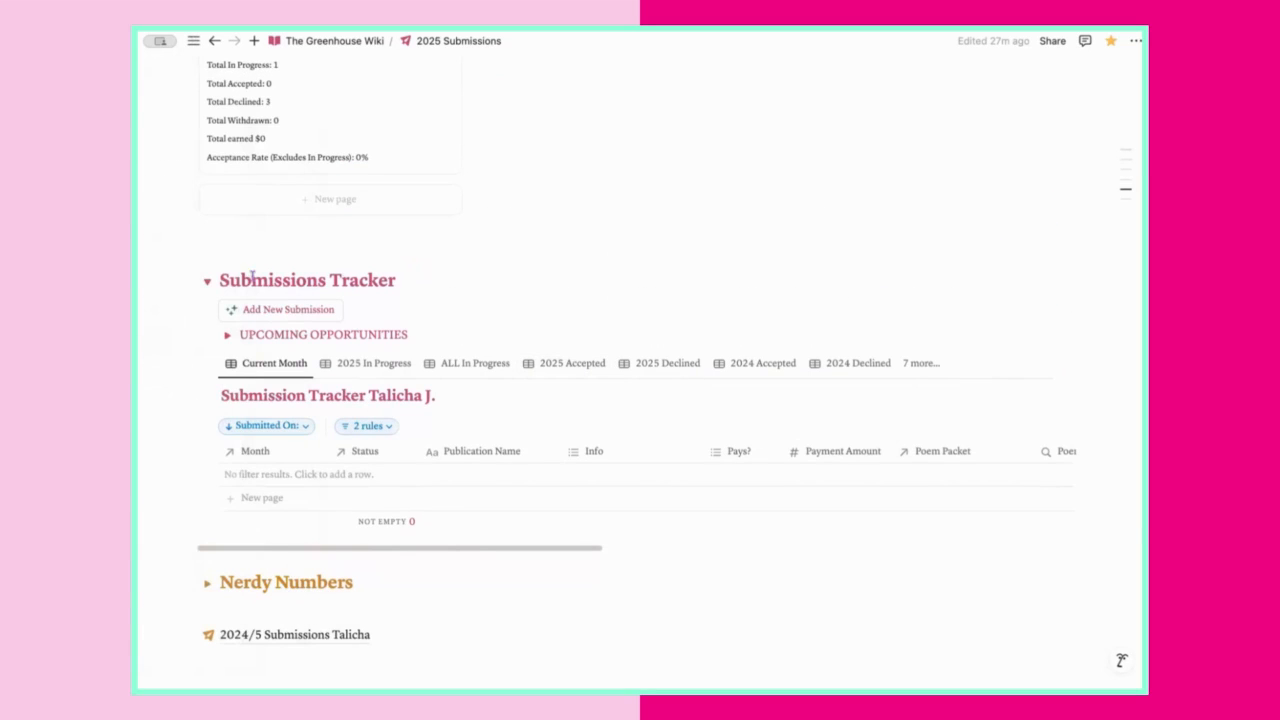
Collapse the Submissions Tracker section and expand Nerdy Numbers and its Acceptance Rate section.
{"action": "left_click", "coordinate": [203, 288]}
{"action": "left_click", "coordinate": [206, 428]}
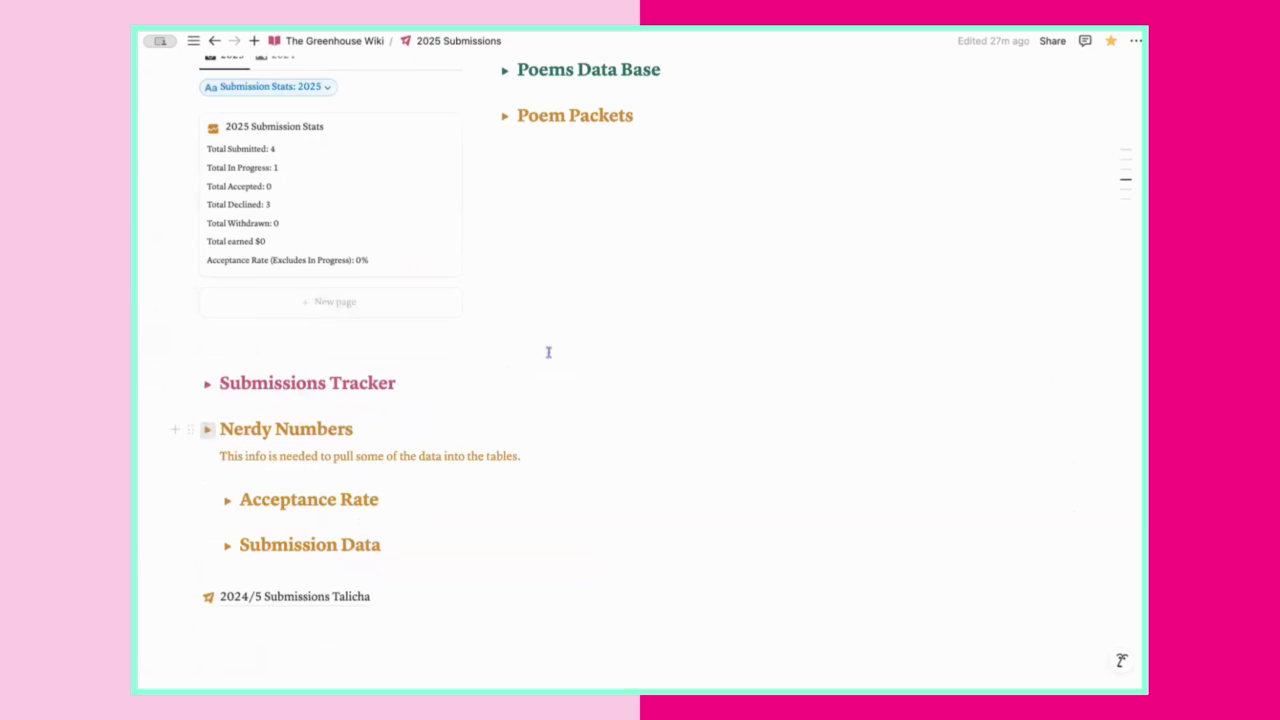
{"action": "scroll", "coordinate": [502, 365], "scroll_direction": "down", "scroll_amount": 1}
{"action": "scroll", "coordinate": [502, 365], "scroll_direction": "down", "scroll_amount": 1}
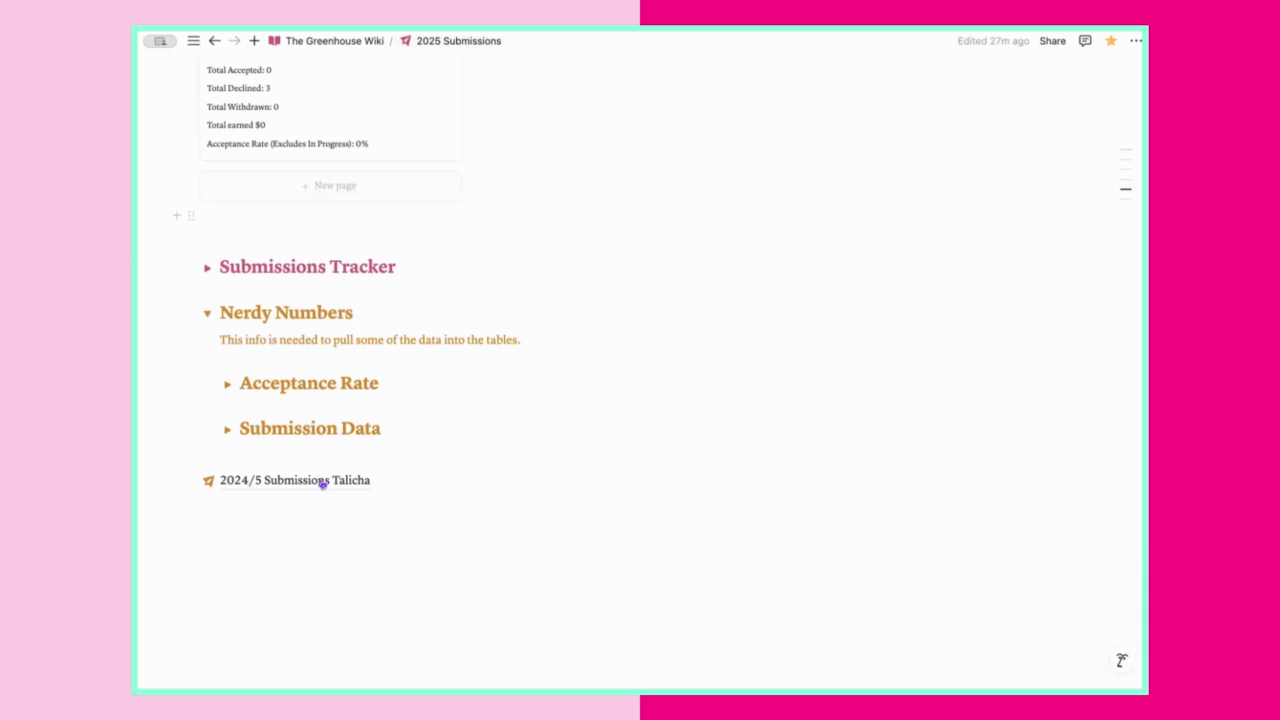
{"action": "left_click", "coordinate": [228, 384]}
{"action": "scroll", "coordinate": [463, 384], "scroll_direction": "down", "scroll_amount": 4}
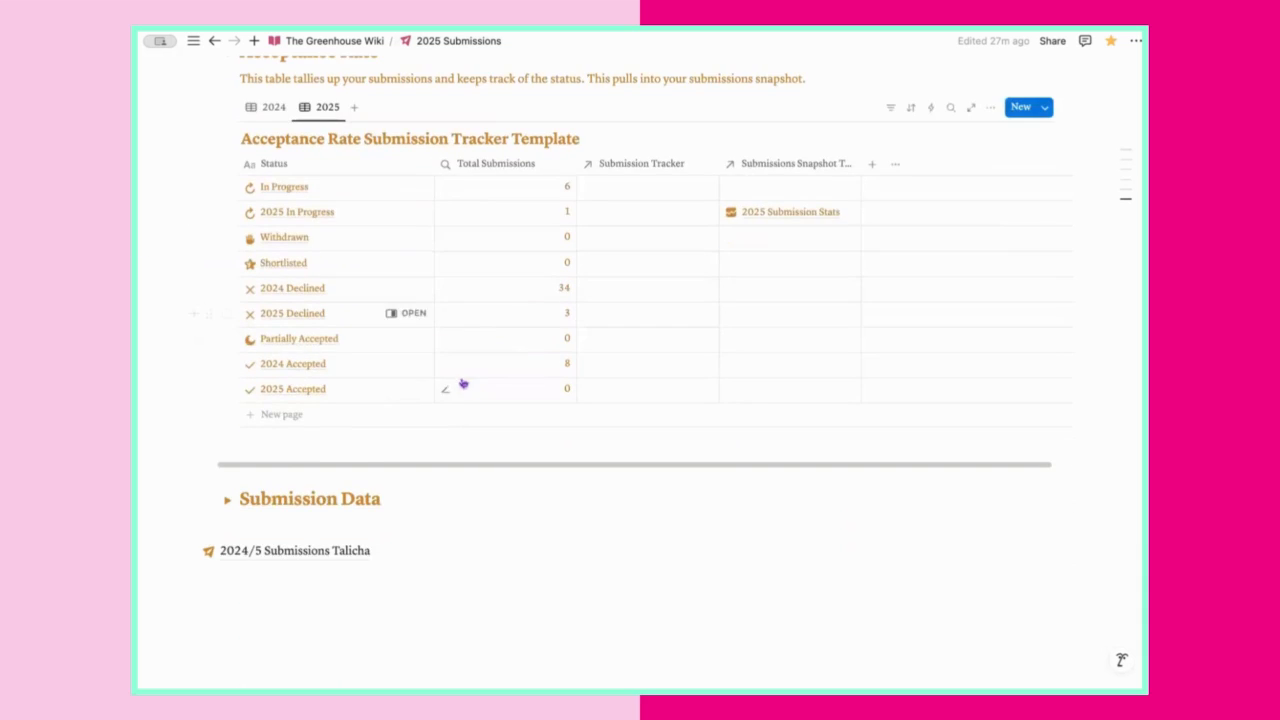
Compare the 2024 and 2025 views of the Acceptance Rate table, ending on the 2025 view.
{"action": "scroll", "coordinate": [266, 294], "scroll_direction": "up", "scroll_amount": 2}
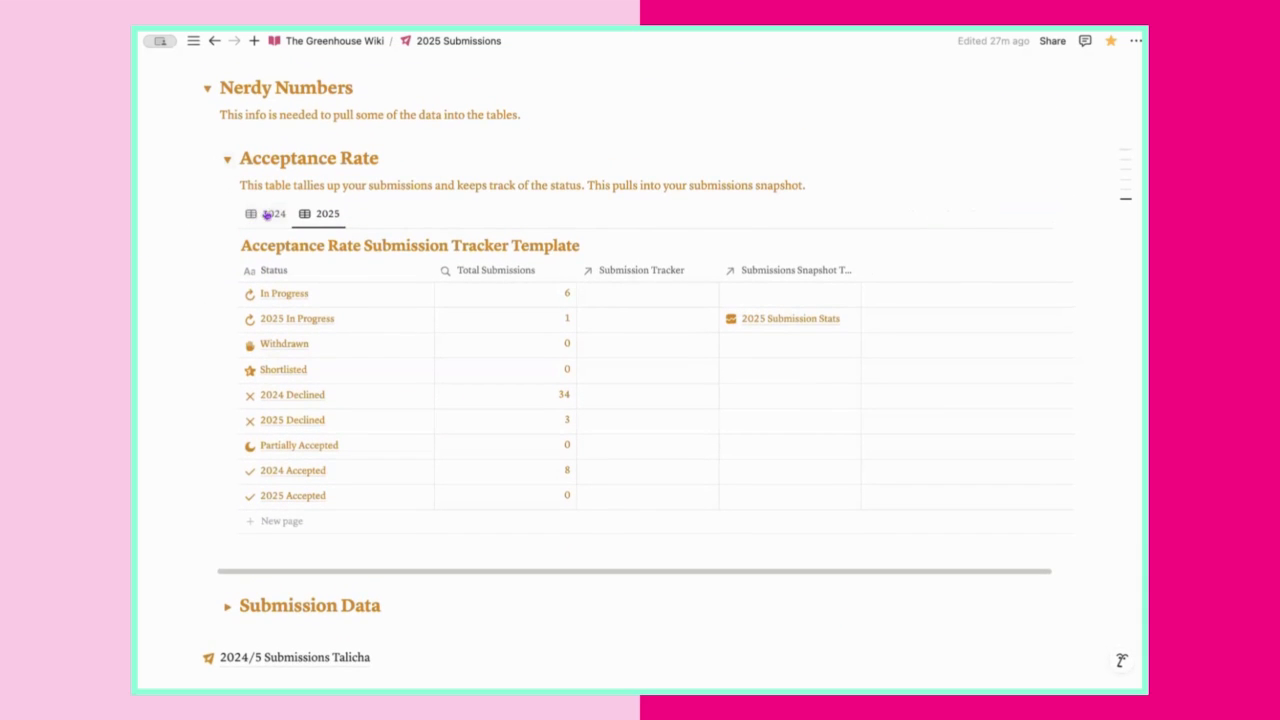
{"action": "left_click", "coordinate": [268, 214]}
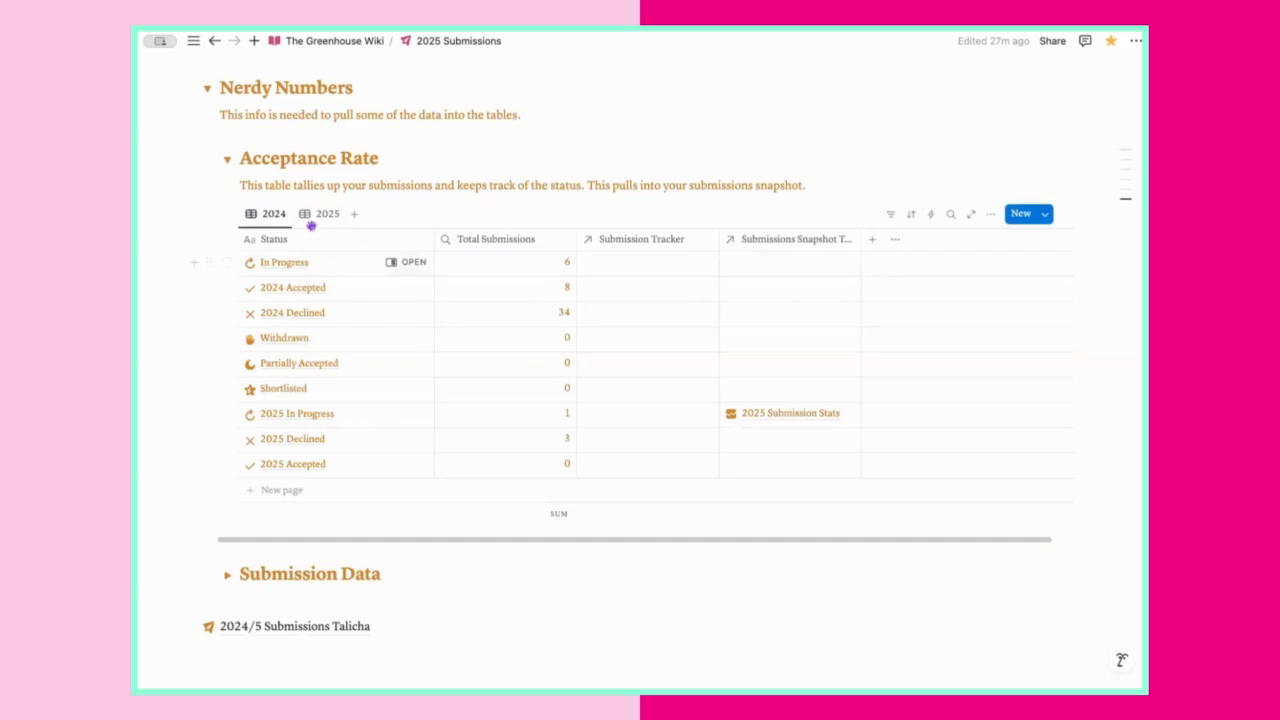
{"action": "left_click", "coordinate": [318, 215]}
{"action": "scroll", "coordinate": [480, 386], "scroll_direction": "down", "scroll_amount": 2}
{"action": "scroll", "coordinate": [306, 260], "scroll_direction": "up", "scroll_amount": 1}
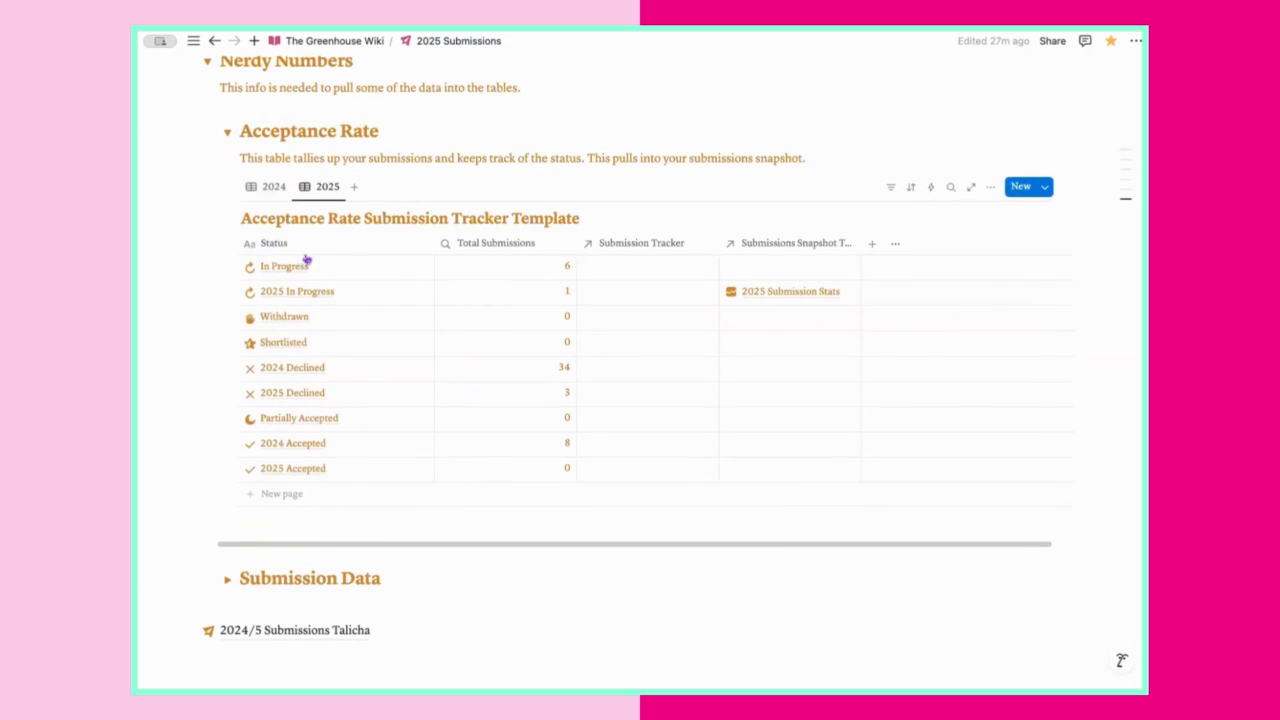
Recheck the 2024 view of the Acceptance Rate table and return to its 2025 view.
{"action": "left_click", "coordinate": [266, 187]}
{"action": "scroll", "coordinate": [324, 222], "scroll_direction": "up", "scroll_amount": 3}
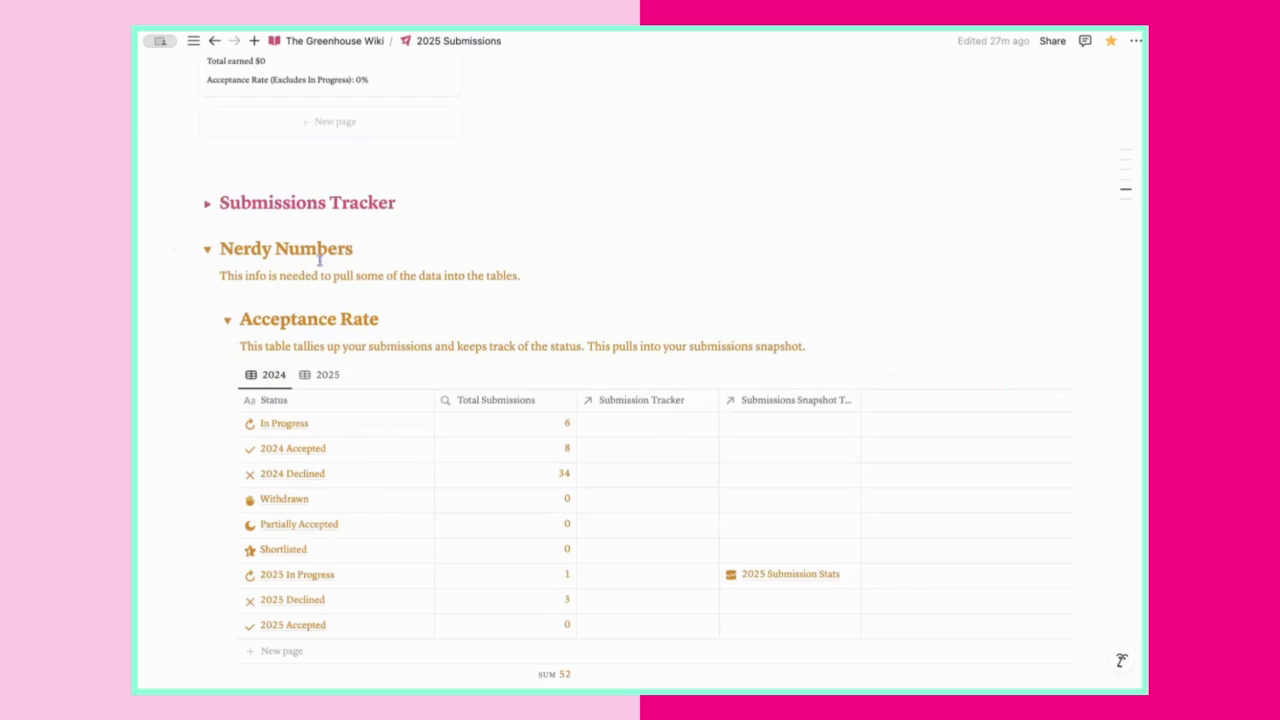
{"action": "left_click", "coordinate": [312, 374]}
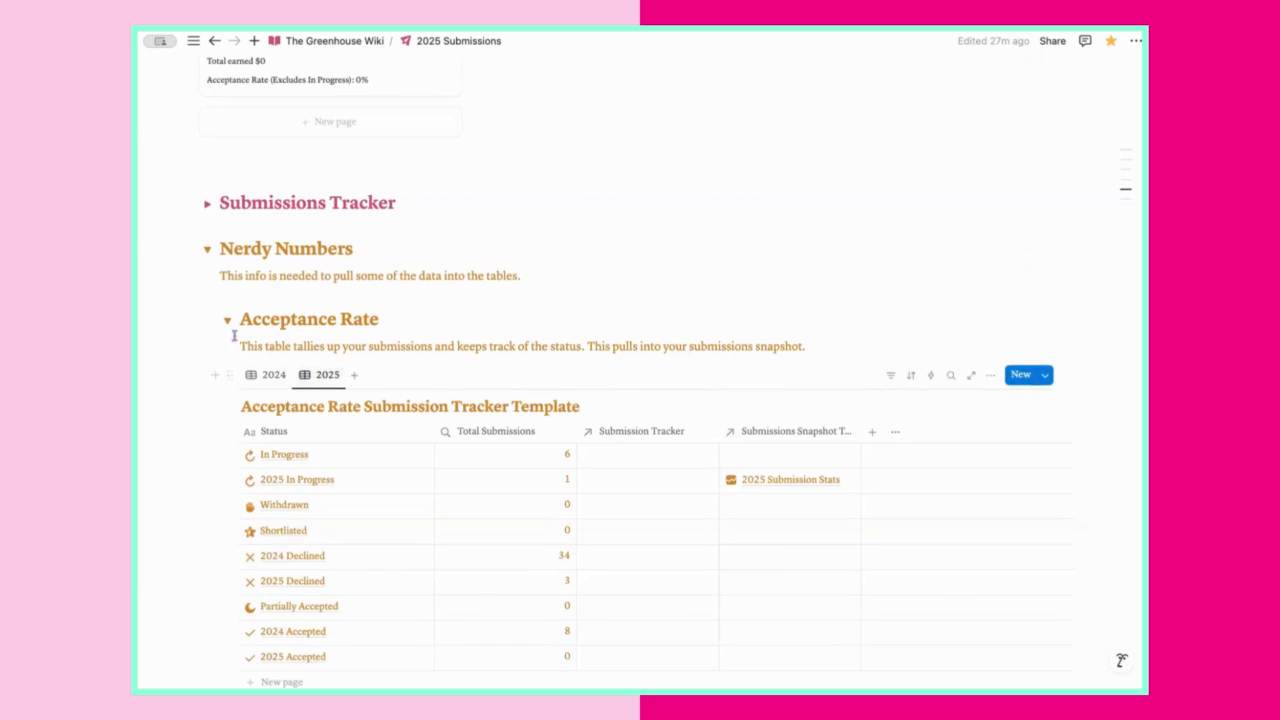
Collapse the Acceptance Rate section and expand the Submission Data section under Nerdy Numbers.
{"action": "left_click", "coordinate": [227, 321]}
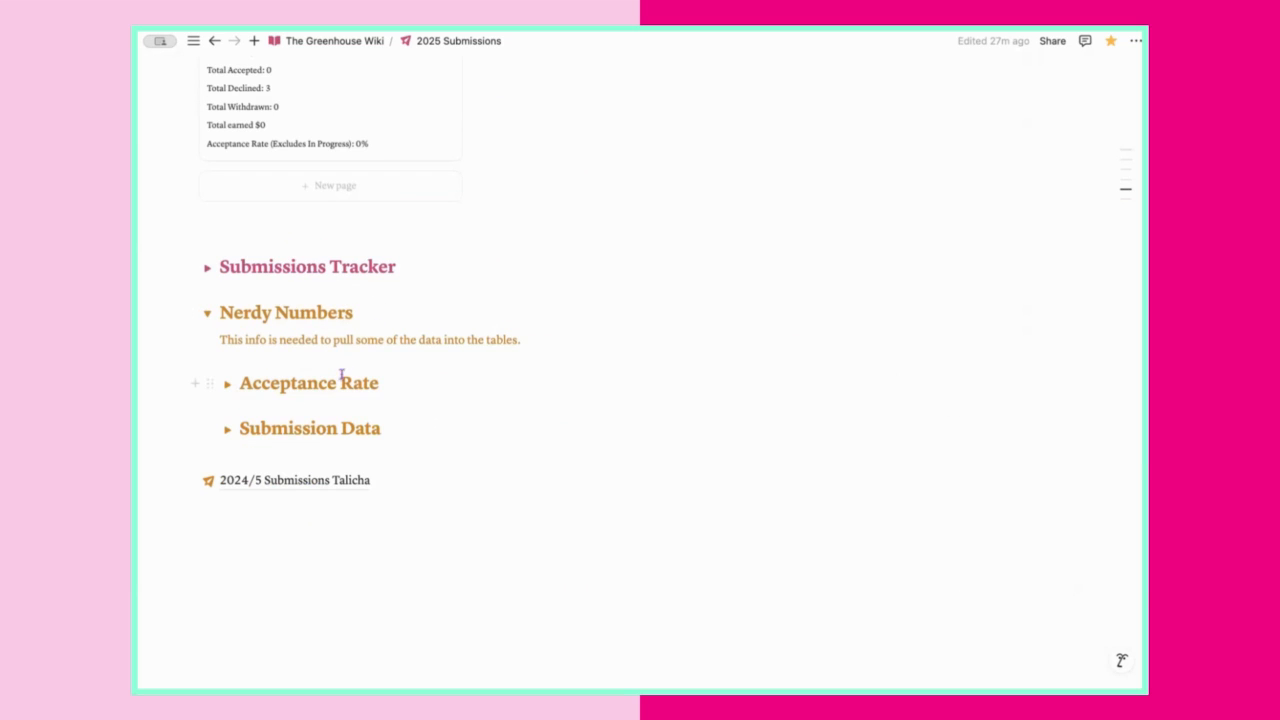
{"action": "left_click", "coordinate": [228, 430]}
{"action": "scroll", "coordinate": [483, 403], "scroll_direction": "down", "scroll_amount": 4}
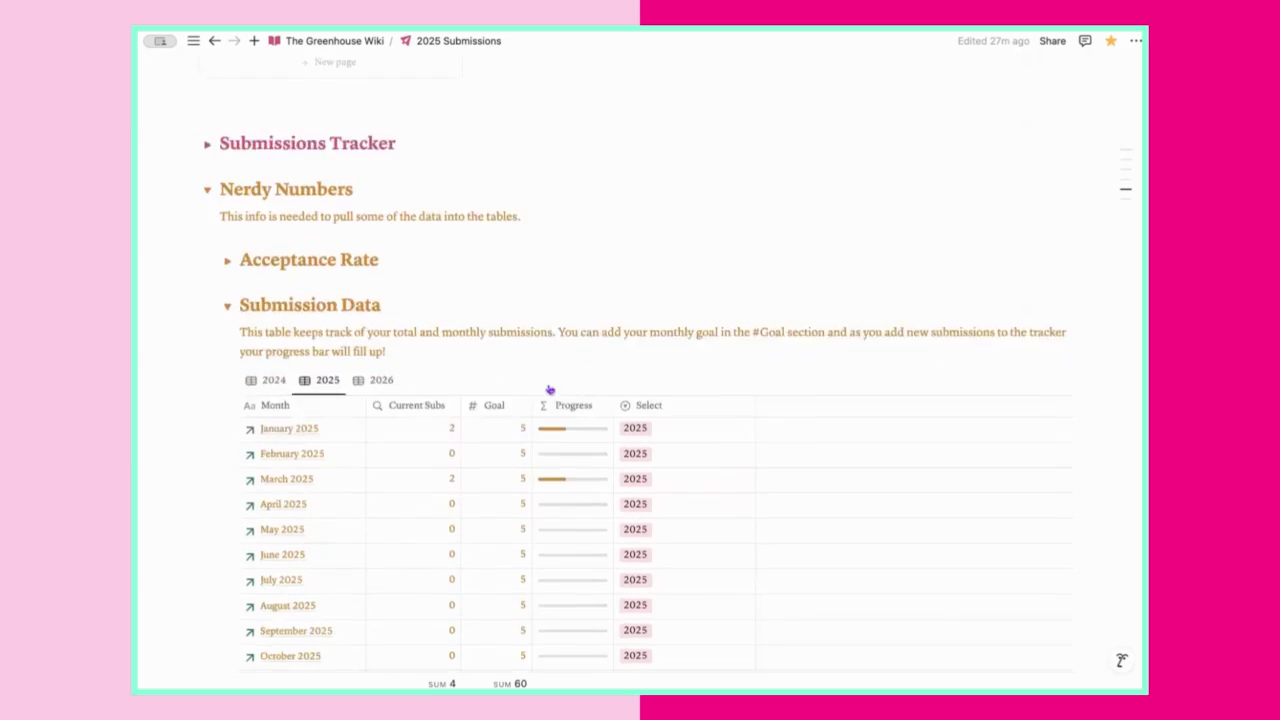
{"action": "scroll", "coordinate": [283, 206], "scroll_direction": "up", "scroll_amount": 1}
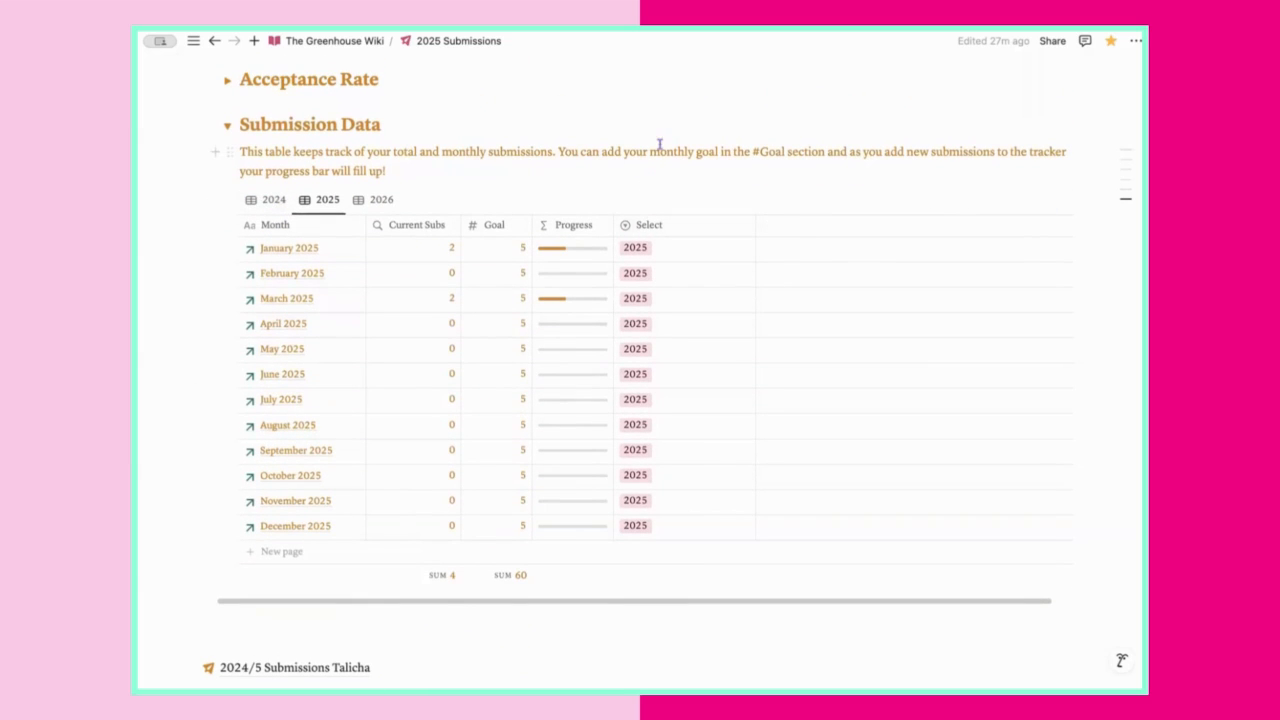
Read the Submission Data description of monthly goals and progress bars against the 2025 table.
{"action": "scroll", "coordinate": [637, 168], "scroll_direction": "up", "scroll_amount": 10}
{"action": "scroll", "coordinate": [574, 177], "scroll_direction": "down", "scroll_amount": 10}
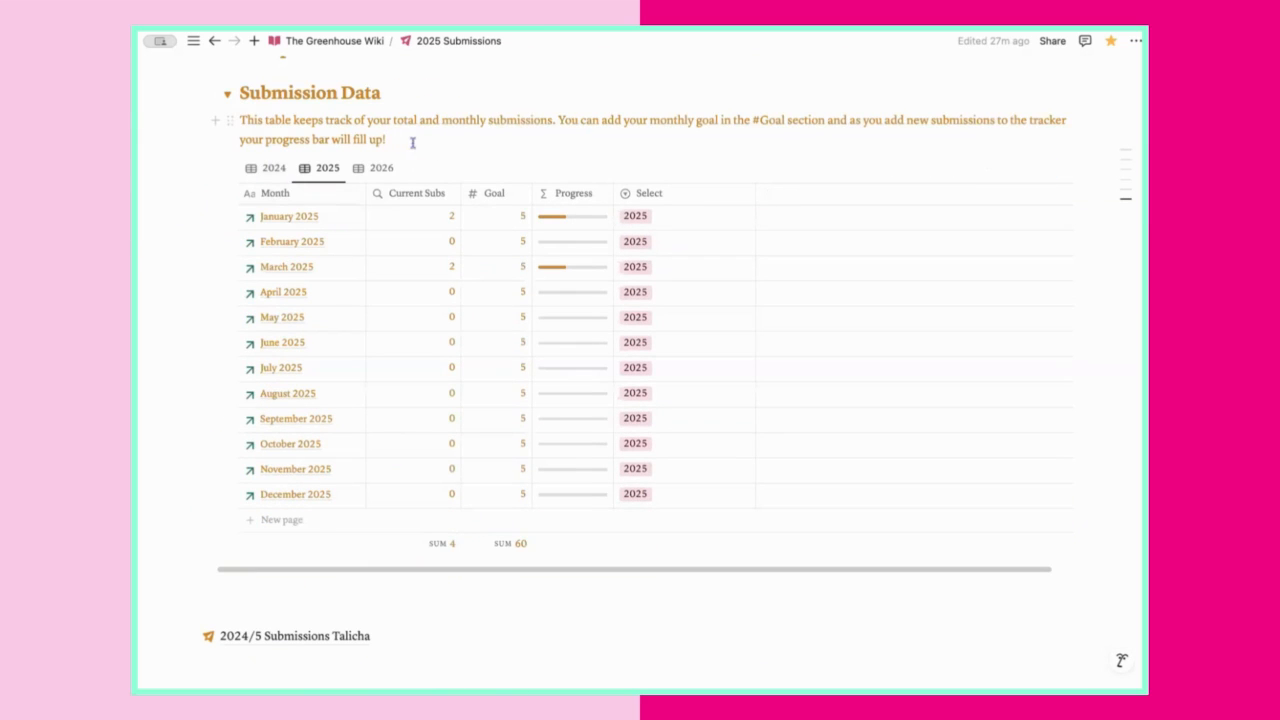
{"action": "left_click_drag", "start_coordinate": [412, 143], "coordinate": [240, 120]}
{"action": "scroll", "coordinate": [240, 125], "scroll_direction": "up", "scroll_amount": 1}
{"action": "left_click", "coordinate": [604, 166]}
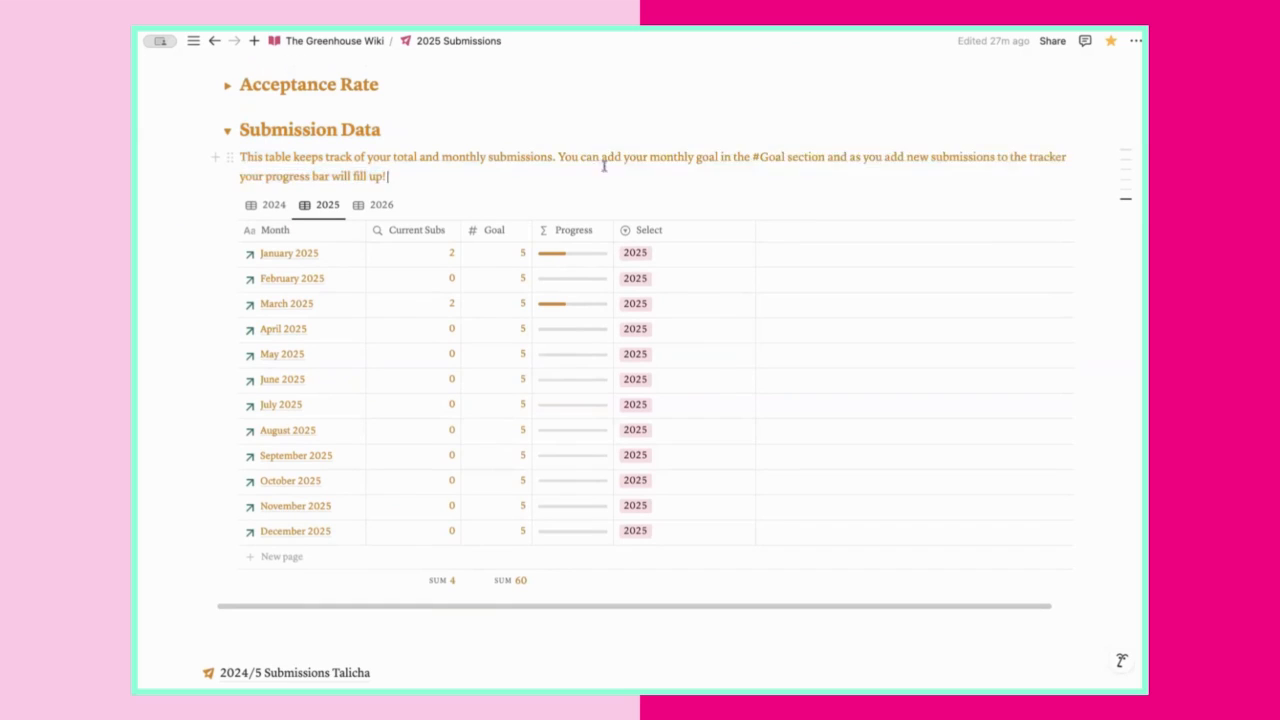
{"action": "mouse_move", "coordinate": [604, 166]}
{"action": "left_mouse_down"}
{"action": "mouse_move", "coordinate": [563, 154]}
{"action": "mouse_move", "coordinate": [584, 151]}
{"action": "left_mouse_up"}
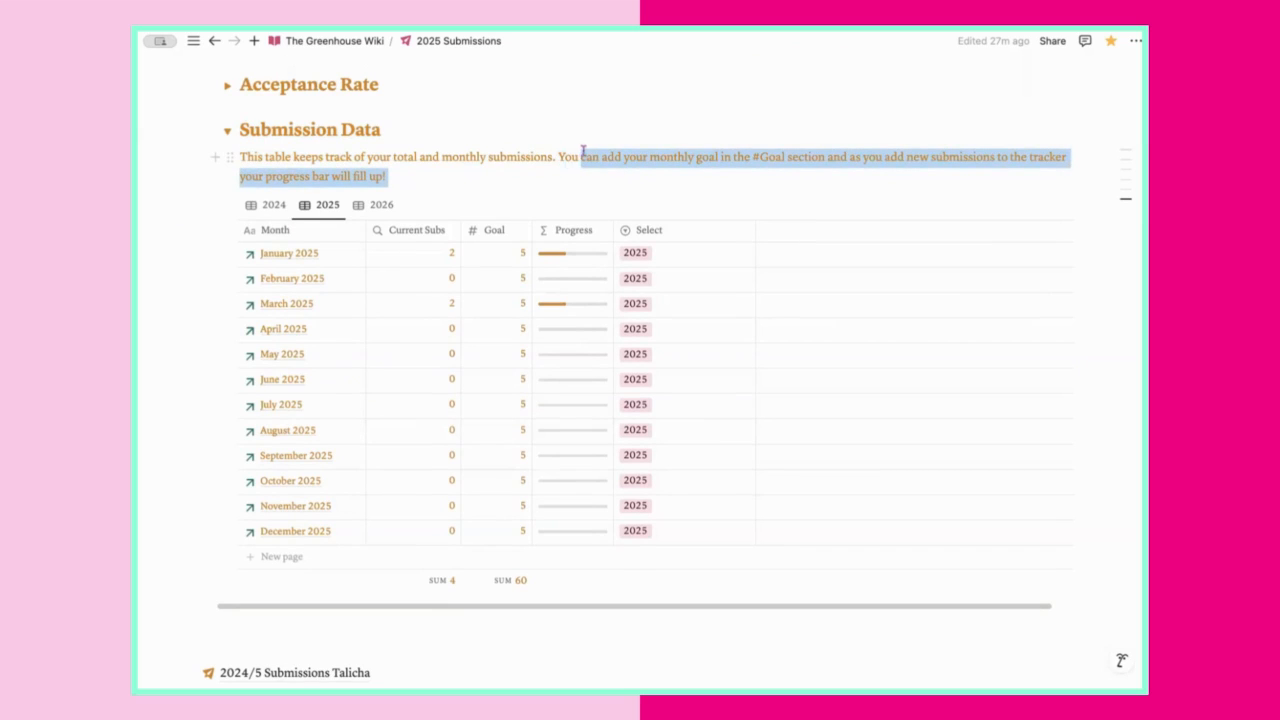
{"action": "left_click", "coordinate": [840, 157]}
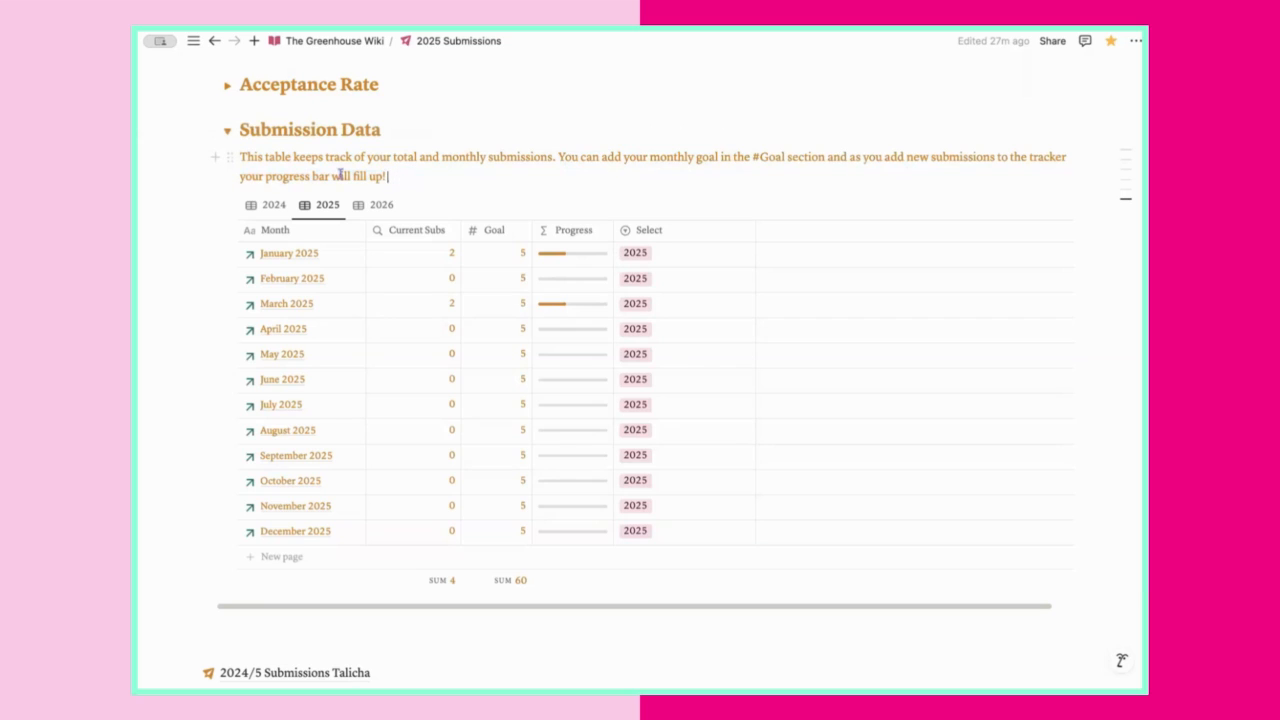
{"action": "left_click_drag", "start_coordinate": [340, 174], "coordinate": [620, 216]}
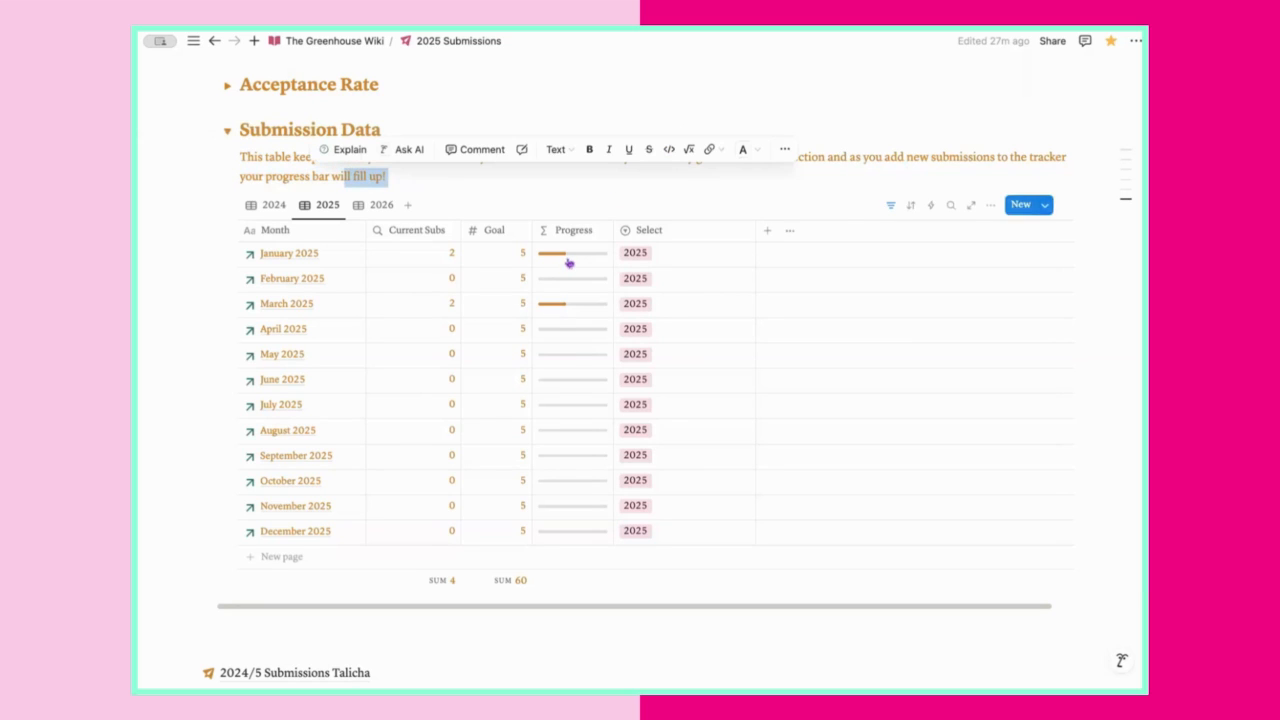
{"action": "left_click", "coordinate": [656, 197]}
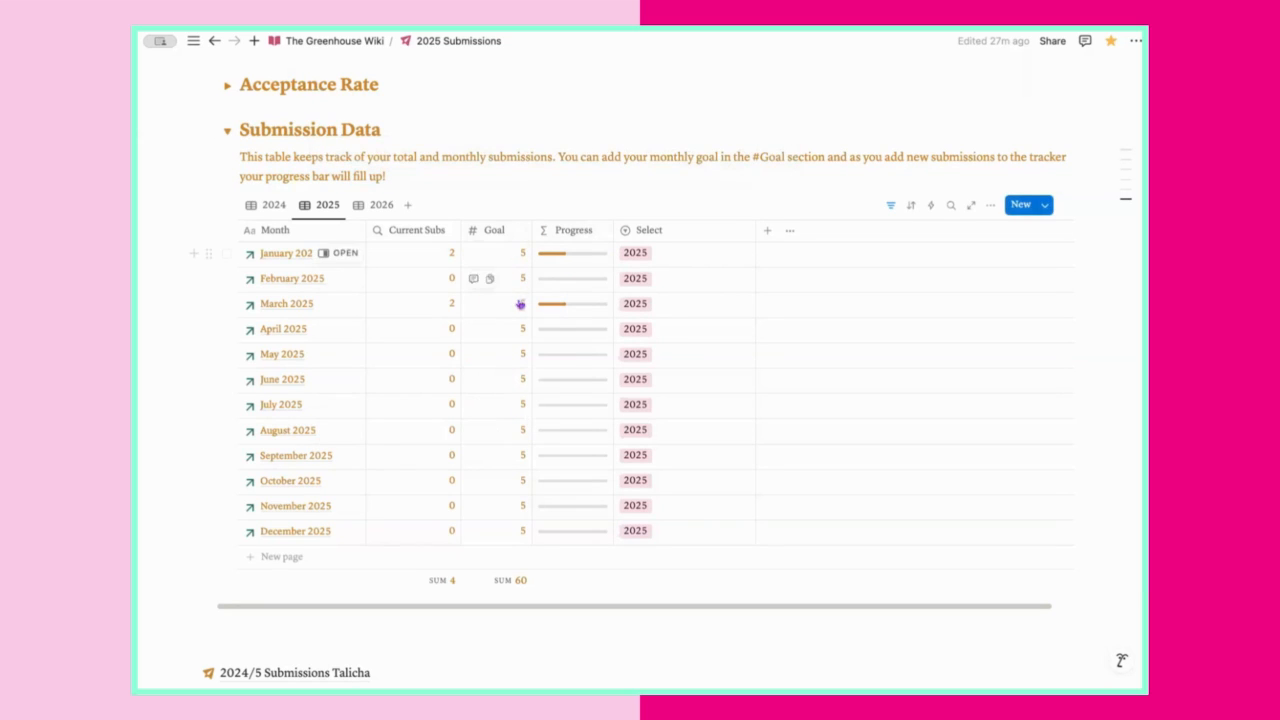
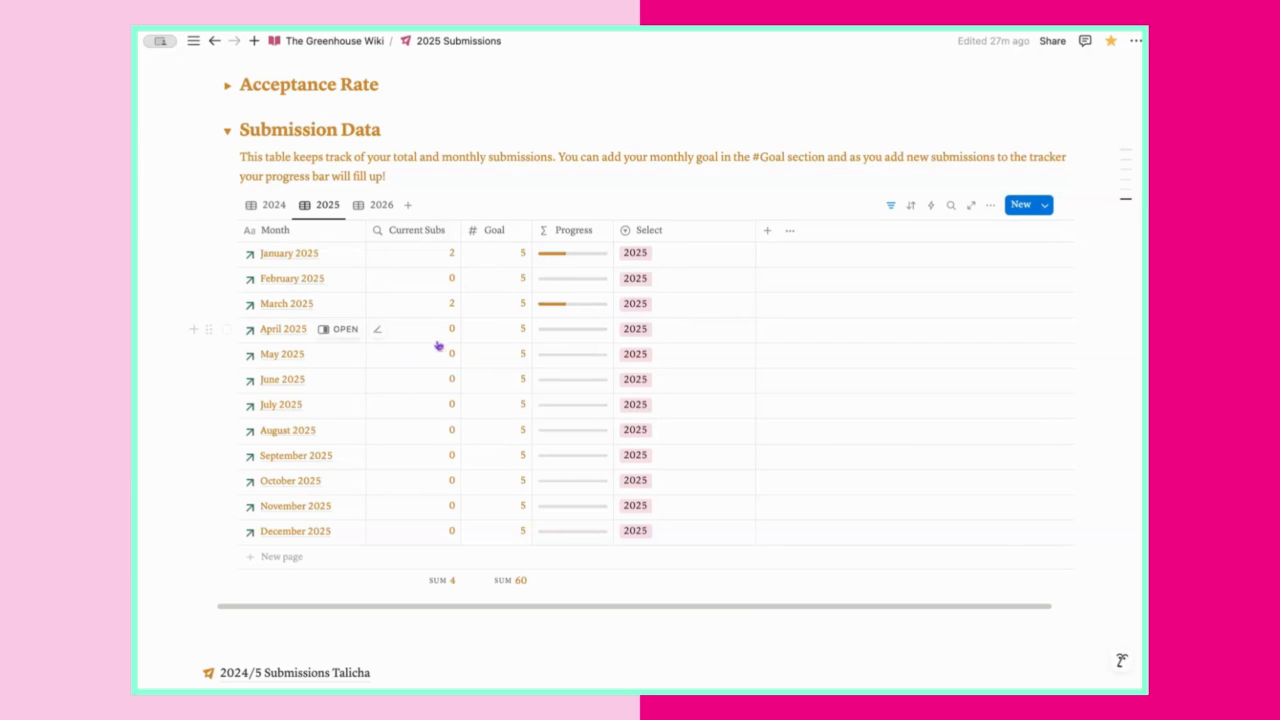
Look at the 2024 view of the Submission Data table and return to its 2025 view.
{"action": "scroll", "coordinate": [283, 240], "scroll_direction": "up", "scroll_amount": 1}
{"action": "left_click", "coordinate": [272, 220]}
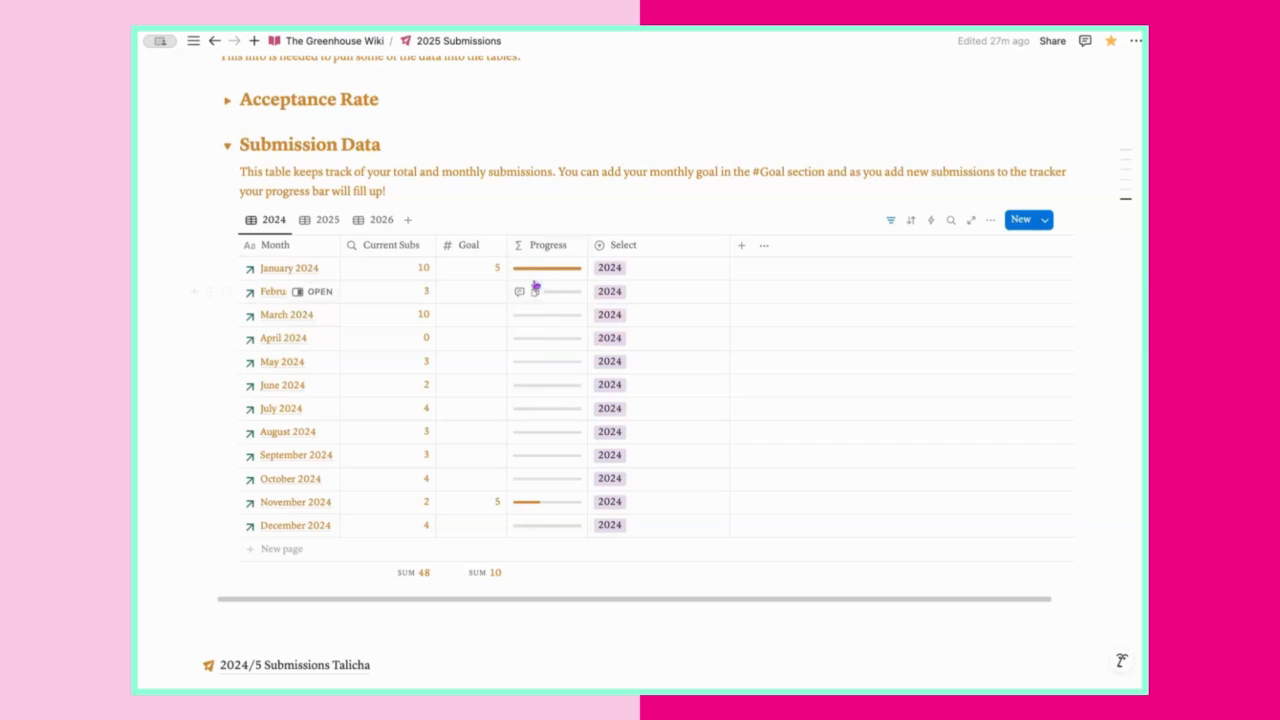
{"action": "scroll", "coordinate": [626, 340], "scroll_direction": "up", "scroll_amount": 2}
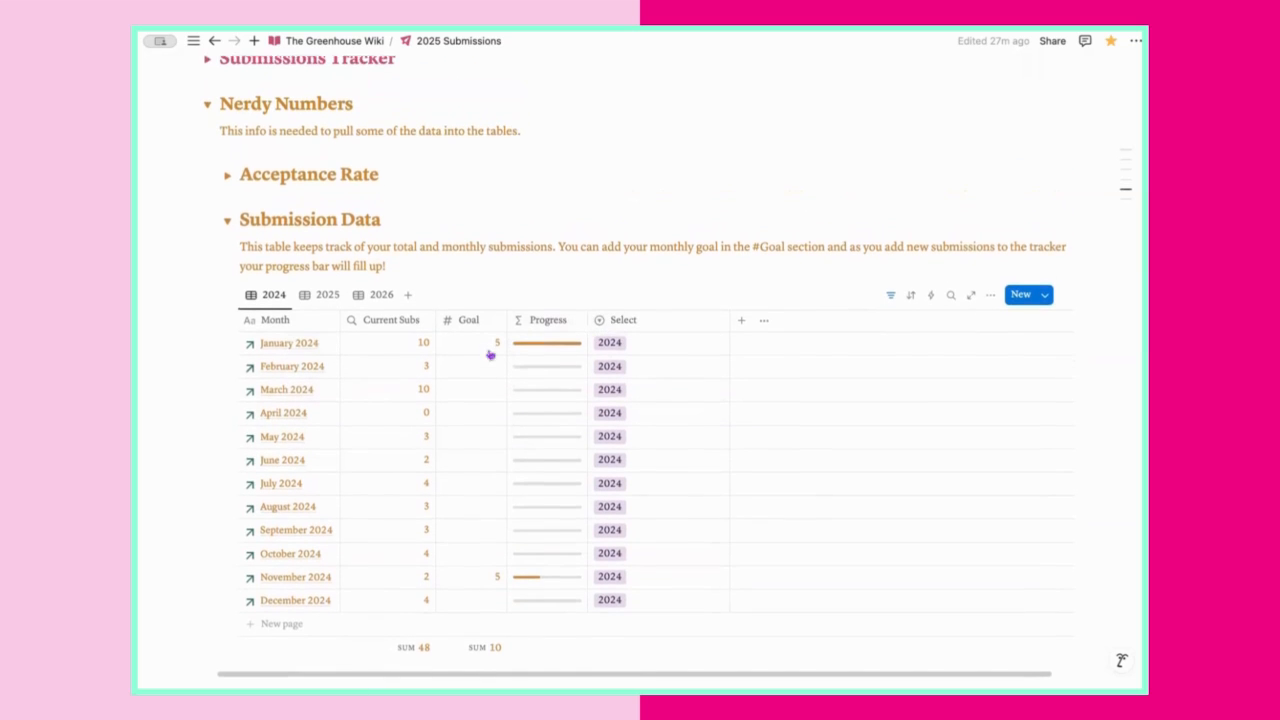
{"action": "left_click", "coordinate": [318, 300]}
Check the Submissions Snapshot against the Submission Data table, and collapse the whole Nerdy Numbers section.
{"action": "scroll", "coordinate": [440, 250], "scroll_direction": "up", "scroll_amount": 10}
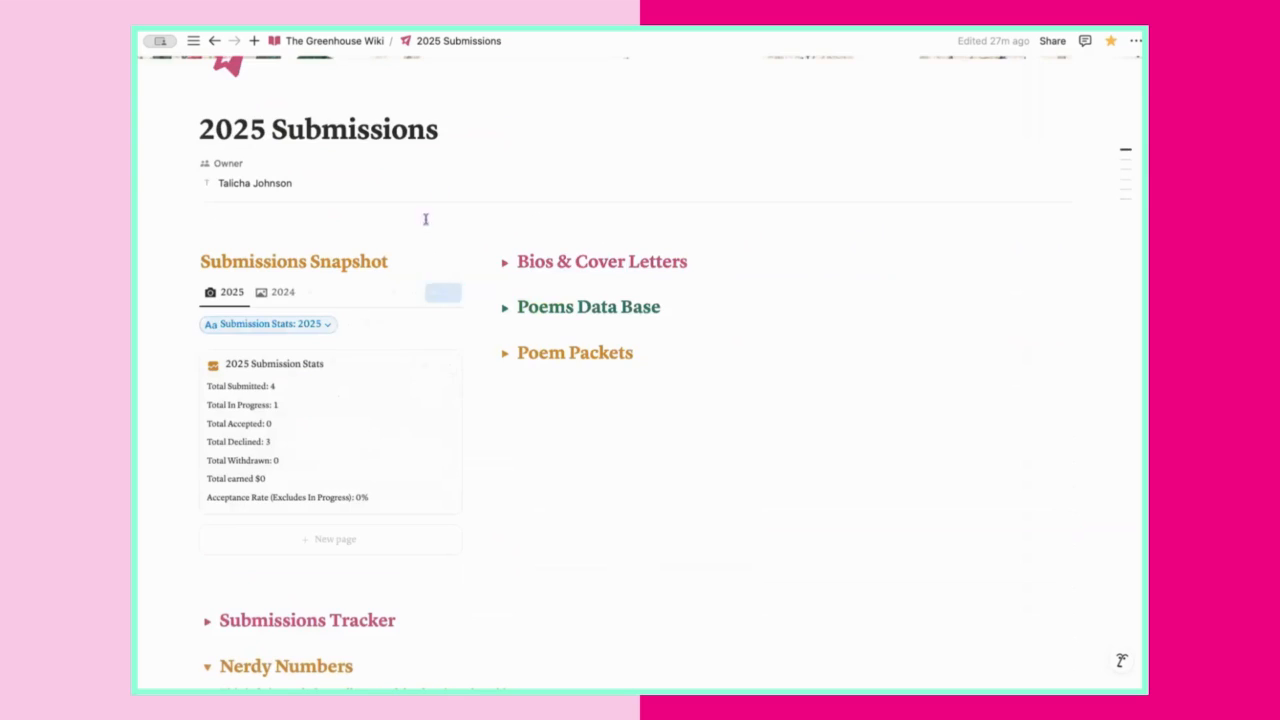
{"action": "scroll", "coordinate": [300, 400], "scroll_direction": "down", "scroll_amount": 15}
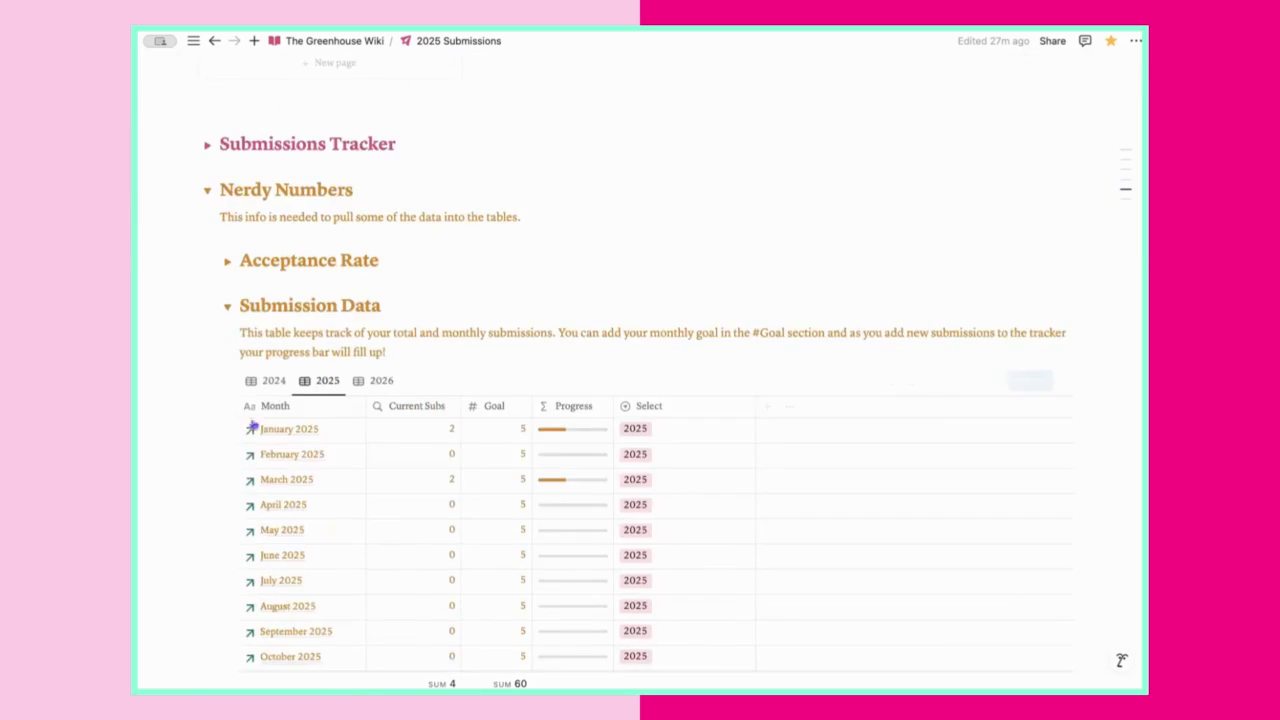
{"action": "scroll", "coordinate": [300, 350], "scroll_direction": "up", "scroll_amount": 4}
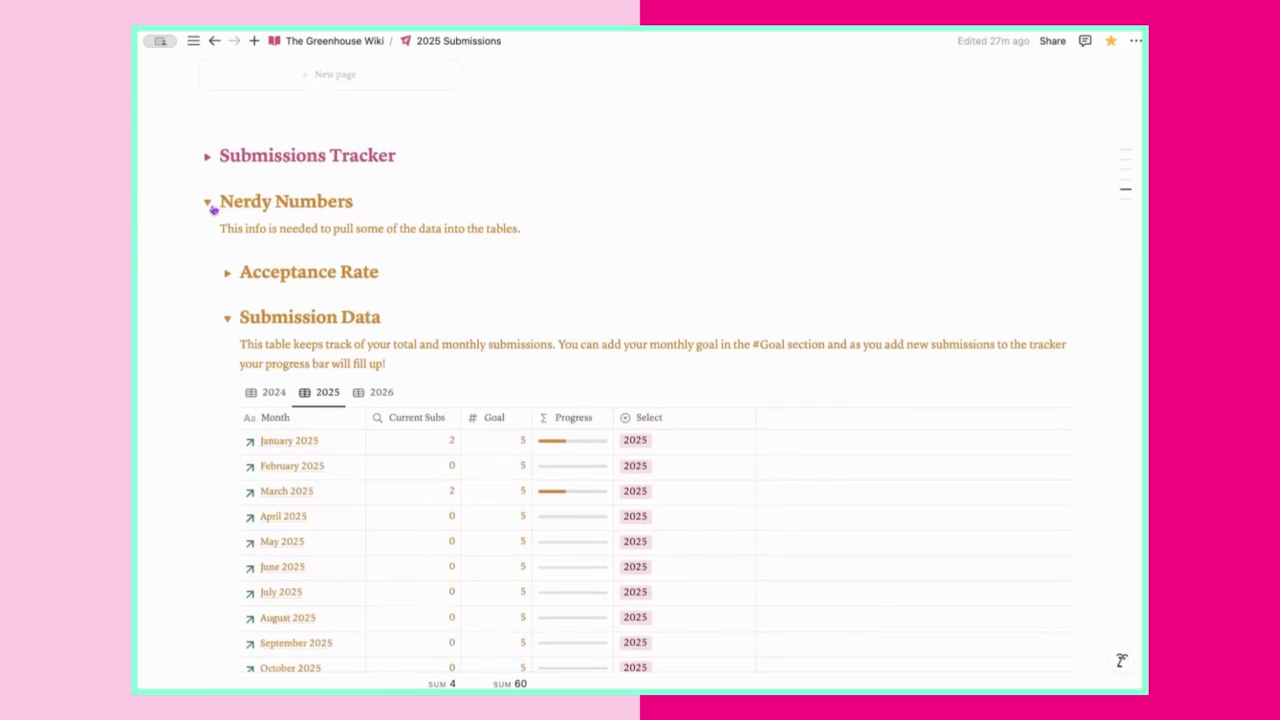
{"action": "left_click", "coordinate": [207, 200]}
{"action": "scroll", "coordinate": [229, 209], "scroll_direction": "up", "scroll_amount": 10}
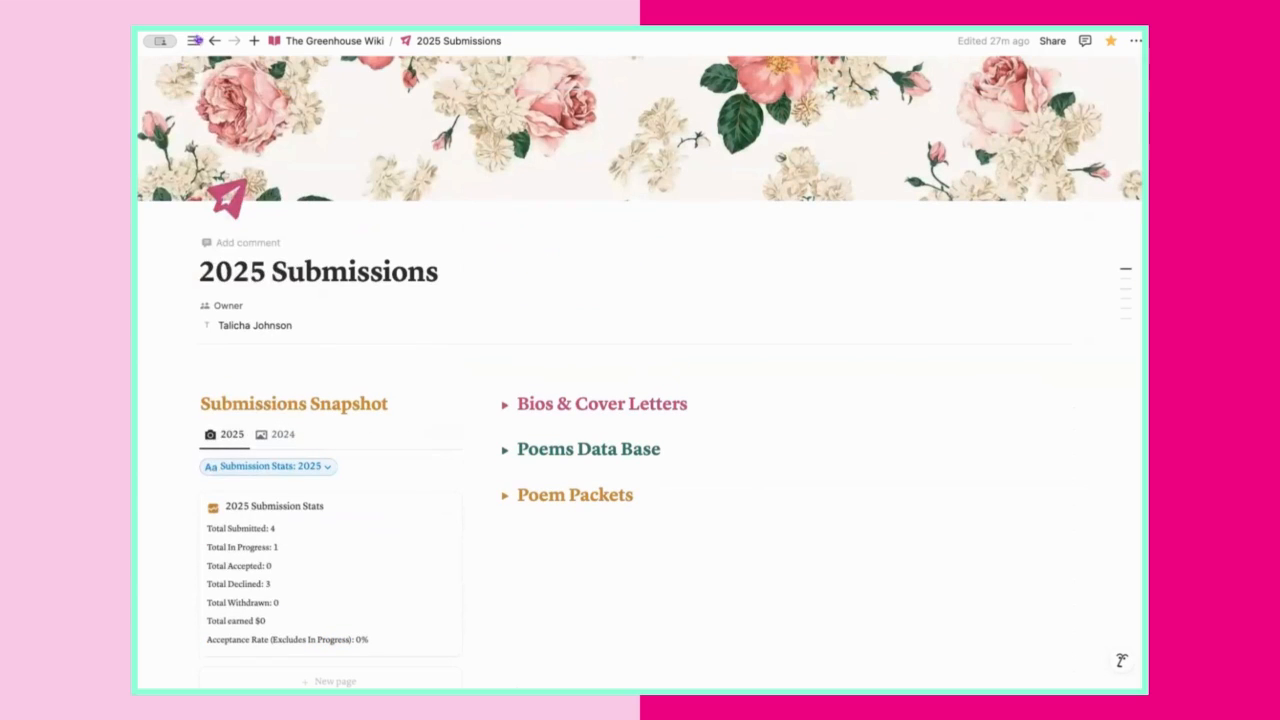
Open the older 2024 Submissions page from the workspace's page list.
{"action": "mouse_move", "coordinate": [193, 41]}
{"action": "scroll", "coordinate": [190, 410], "scroll_direction": "down", "scroll_amount": 5}
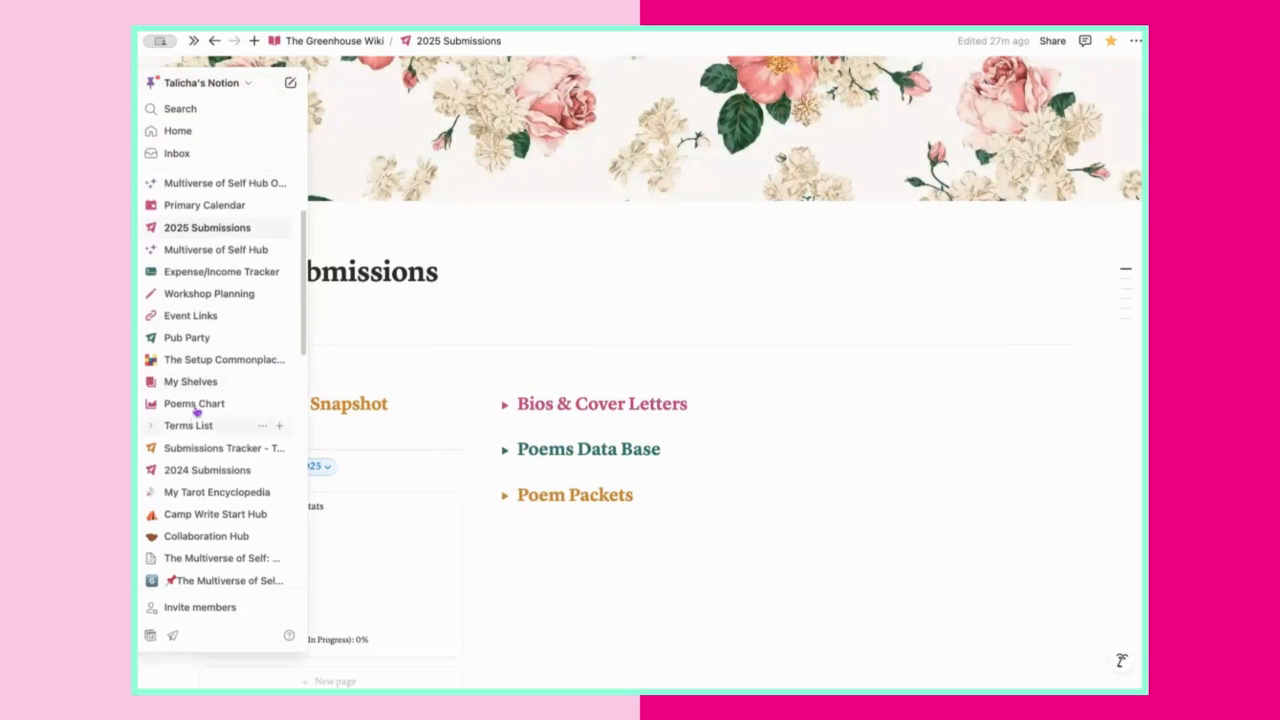
{"action": "left_click", "coordinate": [205, 405]}
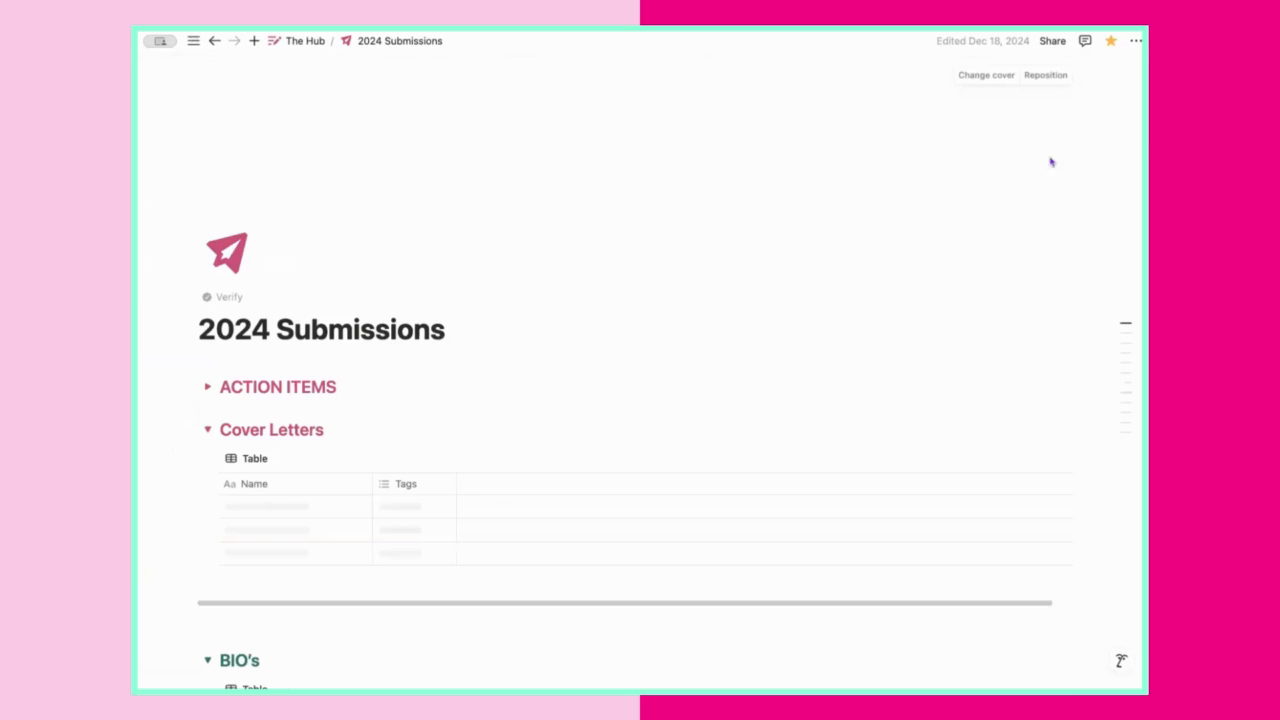
Collapse the Cover Letters, BIO's and Poem Packets sections on the 2024 Submissions page.
{"action": "scroll", "coordinate": [522, 325], "scroll_direction": "down", "scroll_amount": 3}
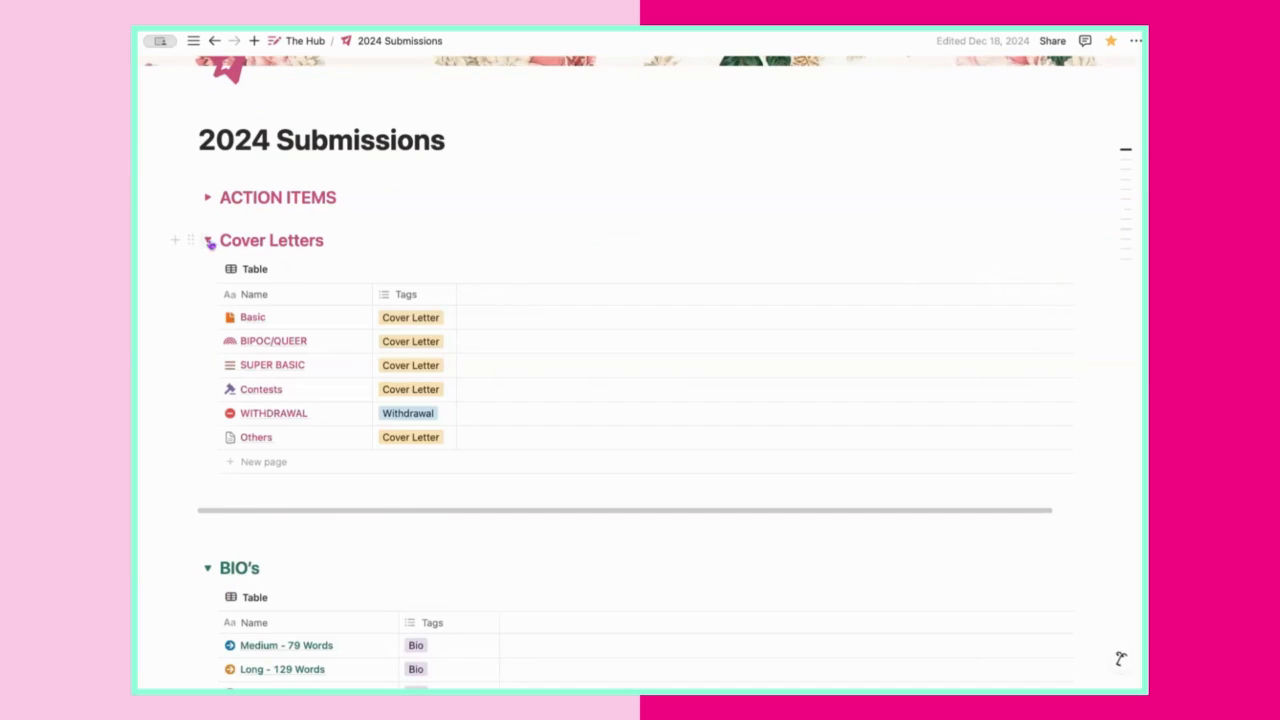
{"action": "left_click", "coordinate": [208, 240]}
{"action": "left_click", "coordinate": [207, 283]}
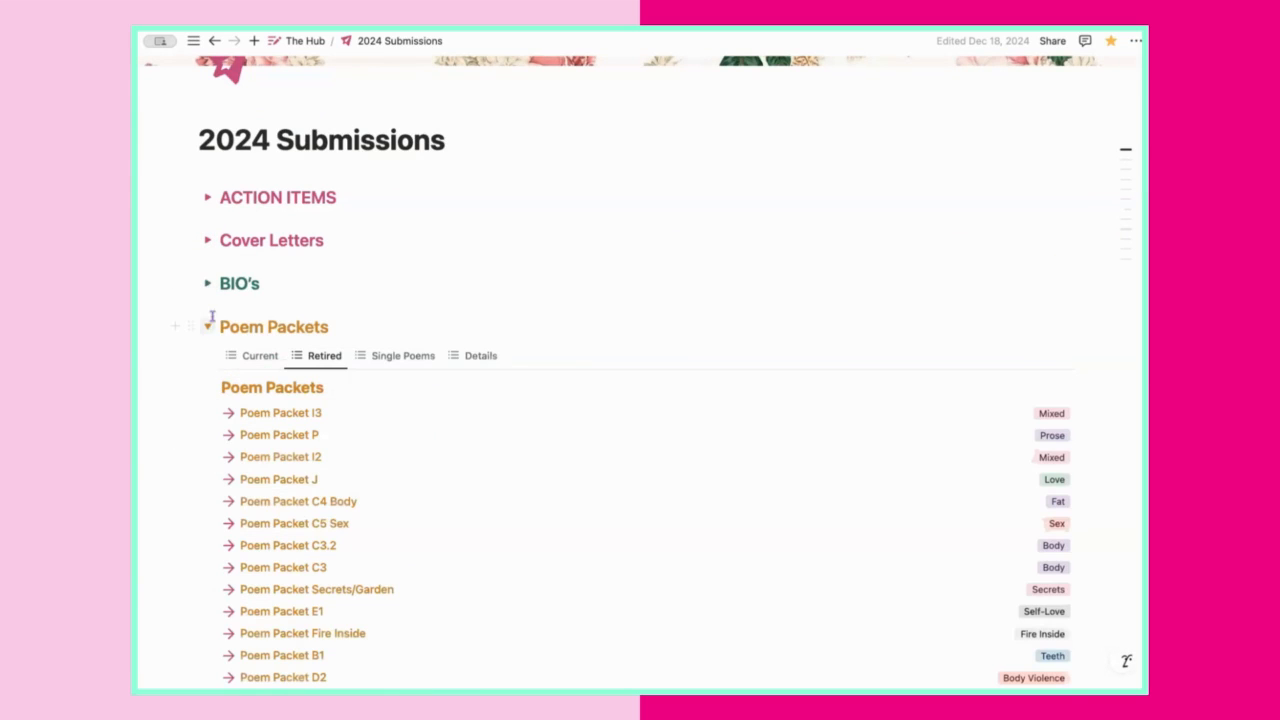
{"action": "left_click", "coordinate": [208, 327]}
{"action": "scroll", "coordinate": [300, 300], "scroll_direction": "down", "scroll_amount": 1}
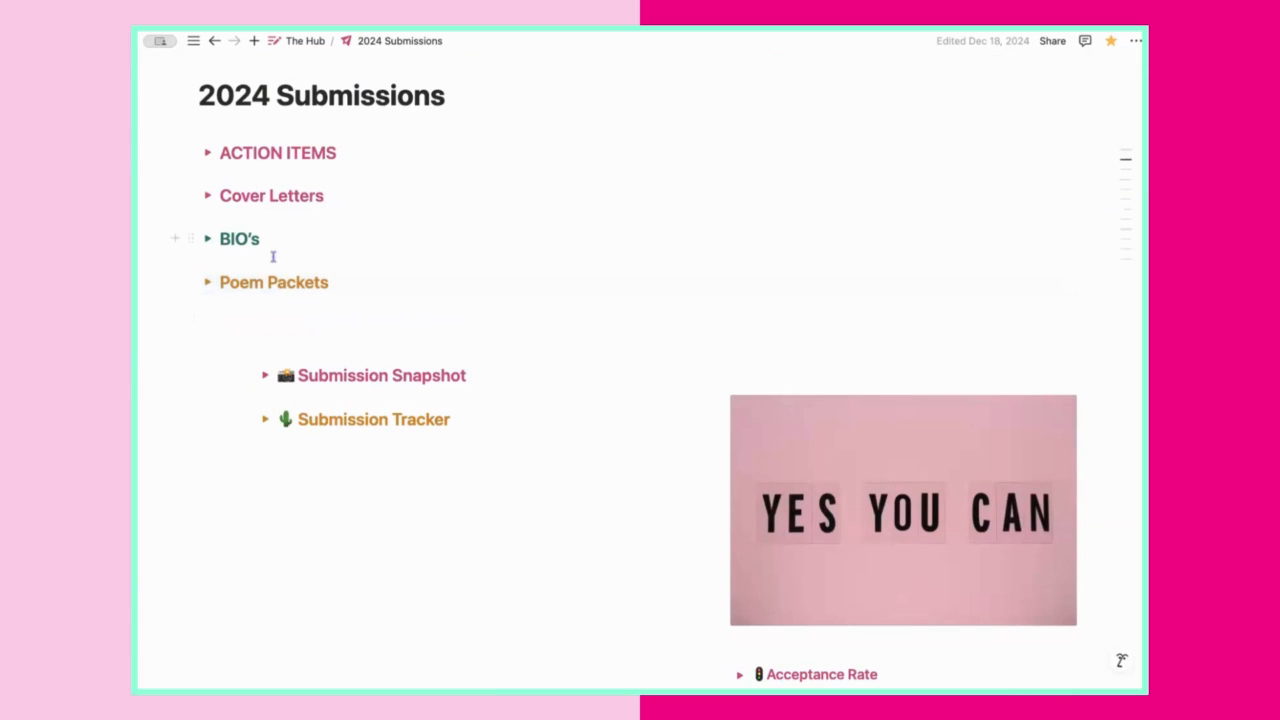
Expand the Submission Snapshot section to peek at its gallery, and collapse it again.
{"action": "scroll", "coordinate": [323, 334], "scroll_direction": "down", "scroll_amount": 4}
{"action": "left_click", "coordinate": [266, 162]}
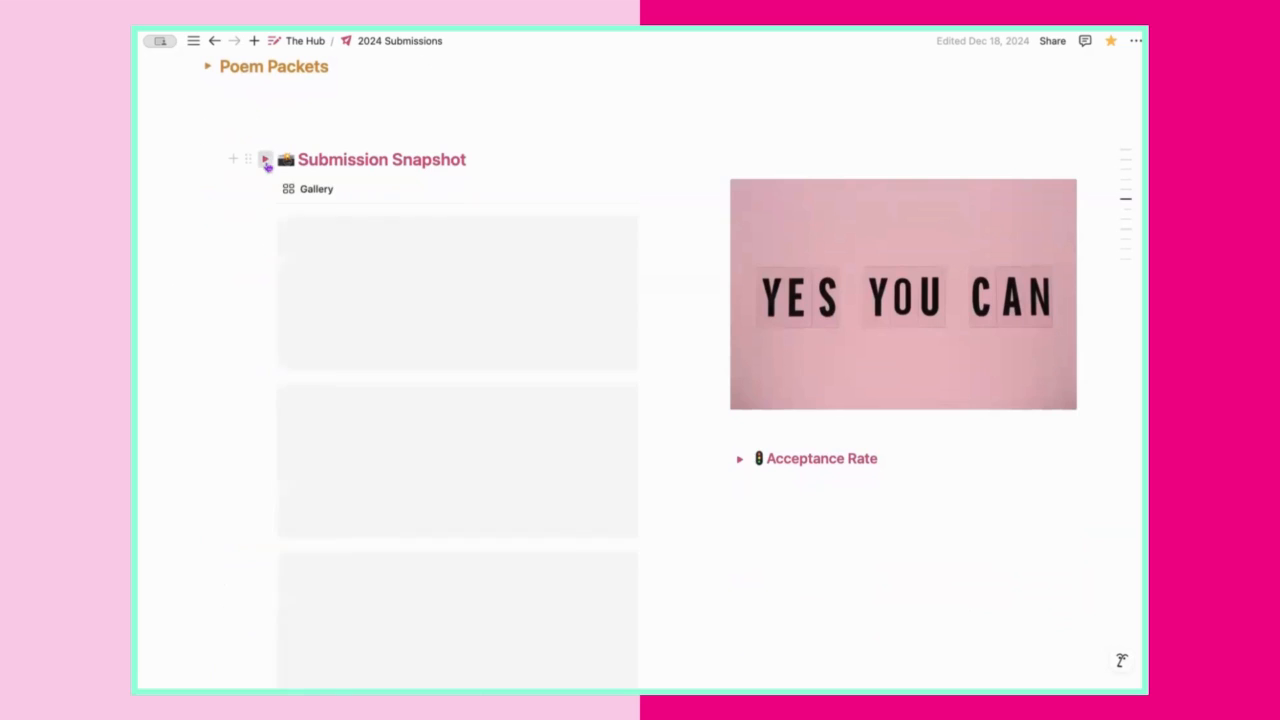
{"action": "left_click", "coordinate": [266, 162]}
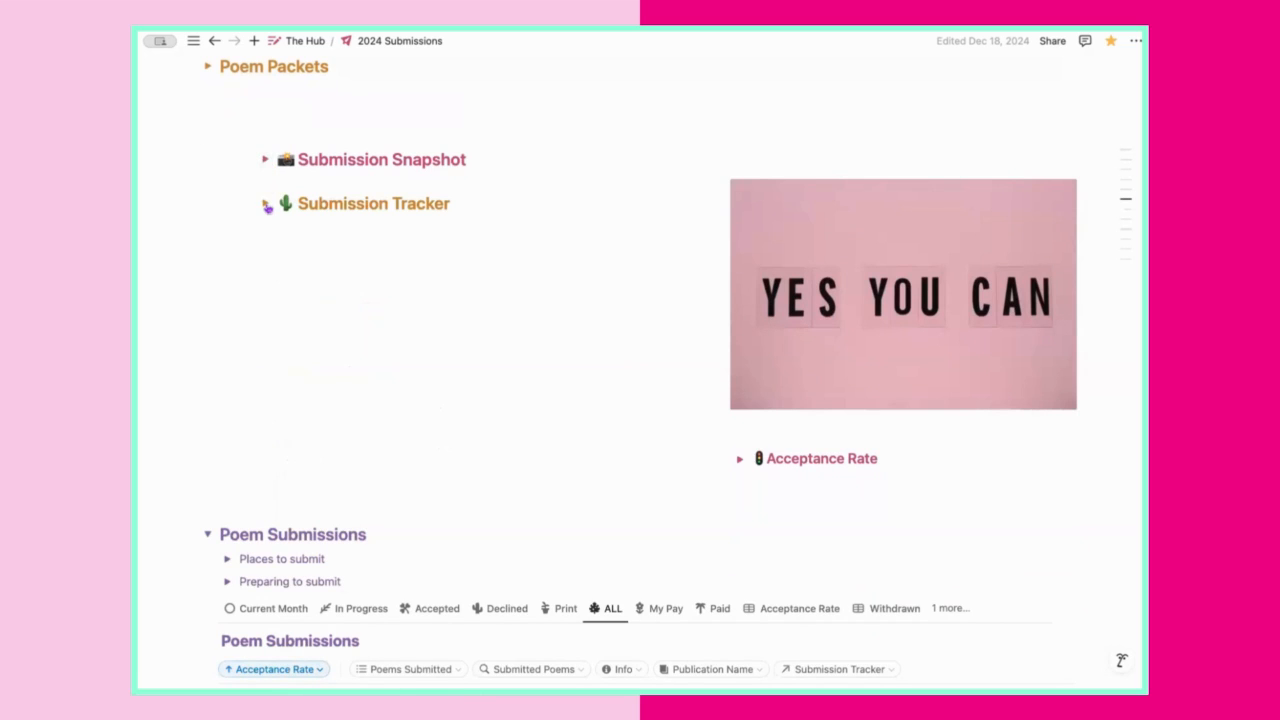
Expand the Submission Tracker section, examine its monthly goals, progress bars and This Month rows, and collapse it.
{"action": "left_click", "coordinate": [266, 204]}
{"action": "left_click", "coordinate": [266, 204]}
{"action": "scroll", "coordinate": [598, 299], "scroll_direction": "down", "scroll_amount": 3}
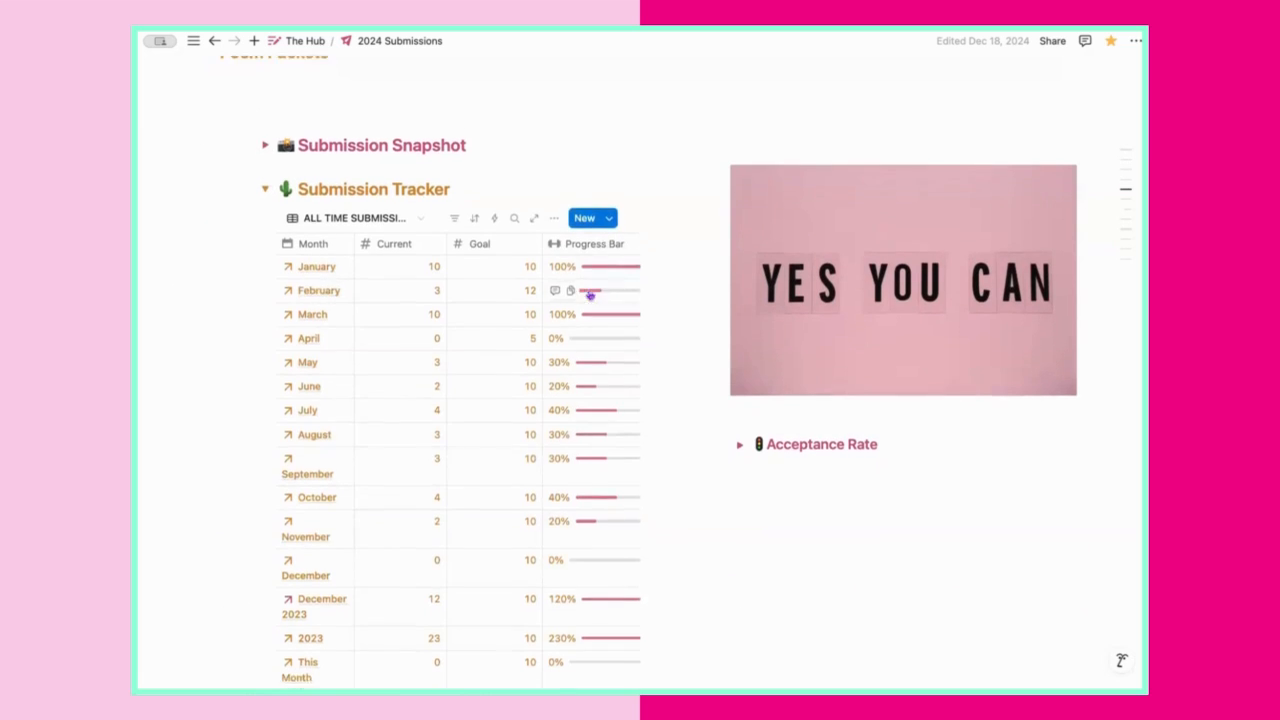
{"action": "scroll", "coordinate": [593, 385], "scroll_direction": "down", "scroll_amount": 2}
{"action": "scroll", "coordinate": [600, 466], "scroll_direction": "up", "scroll_amount": 8}
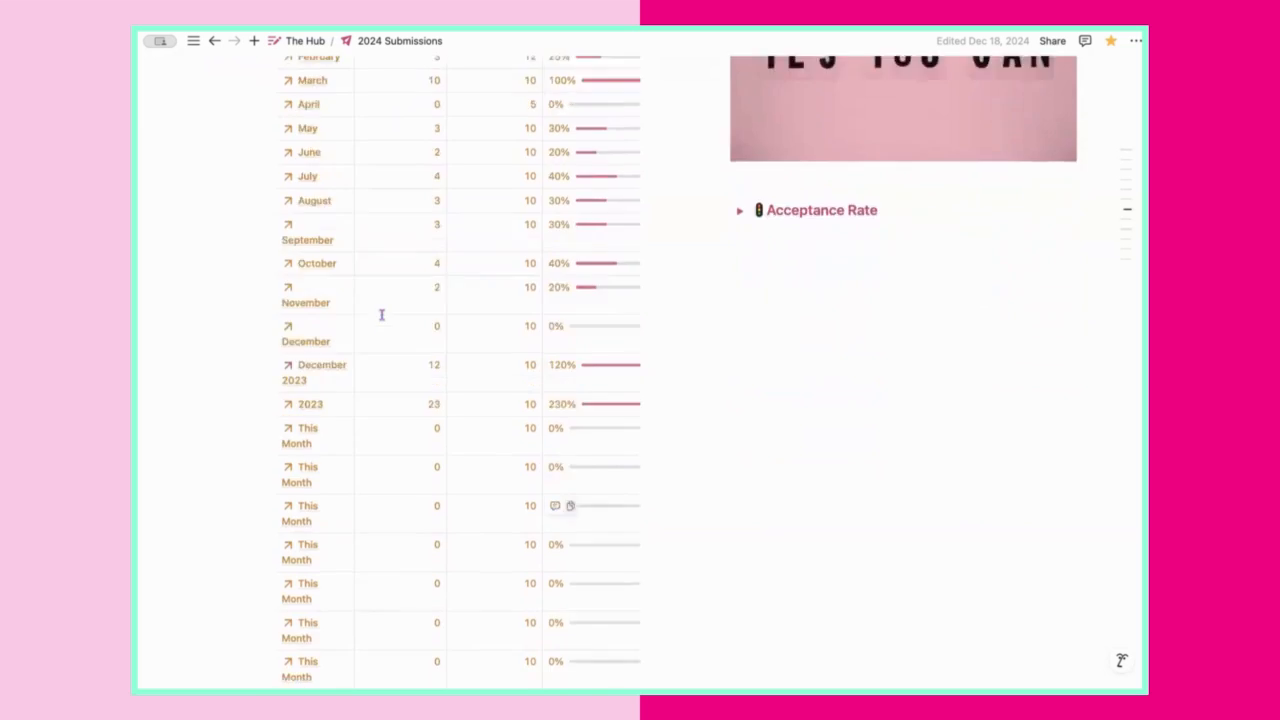
{"action": "scroll", "coordinate": [361, 408], "scroll_direction": "down", "scroll_amount": 10}
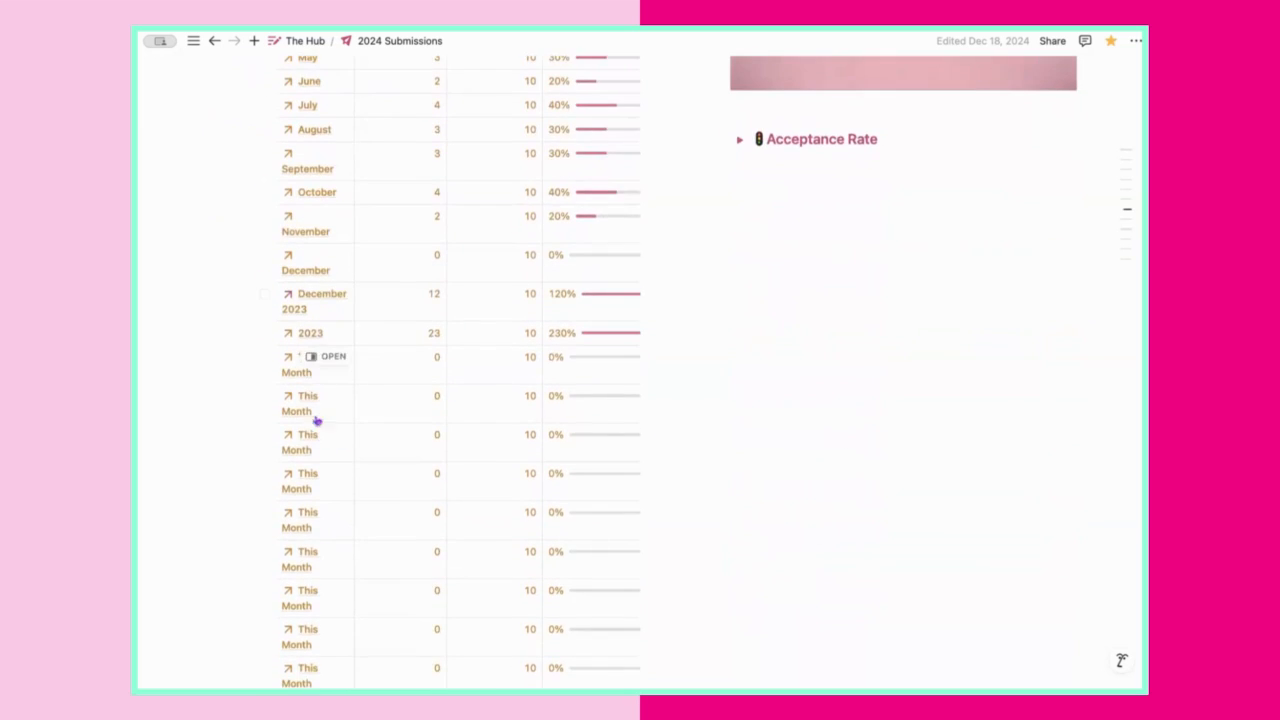
{"action": "scroll", "coordinate": [309, 414], "scroll_direction": "up", "scroll_amount": 7}
{"action": "scroll", "coordinate": [264, 161], "scroll_direction": "up", "scroll_amount": 1}
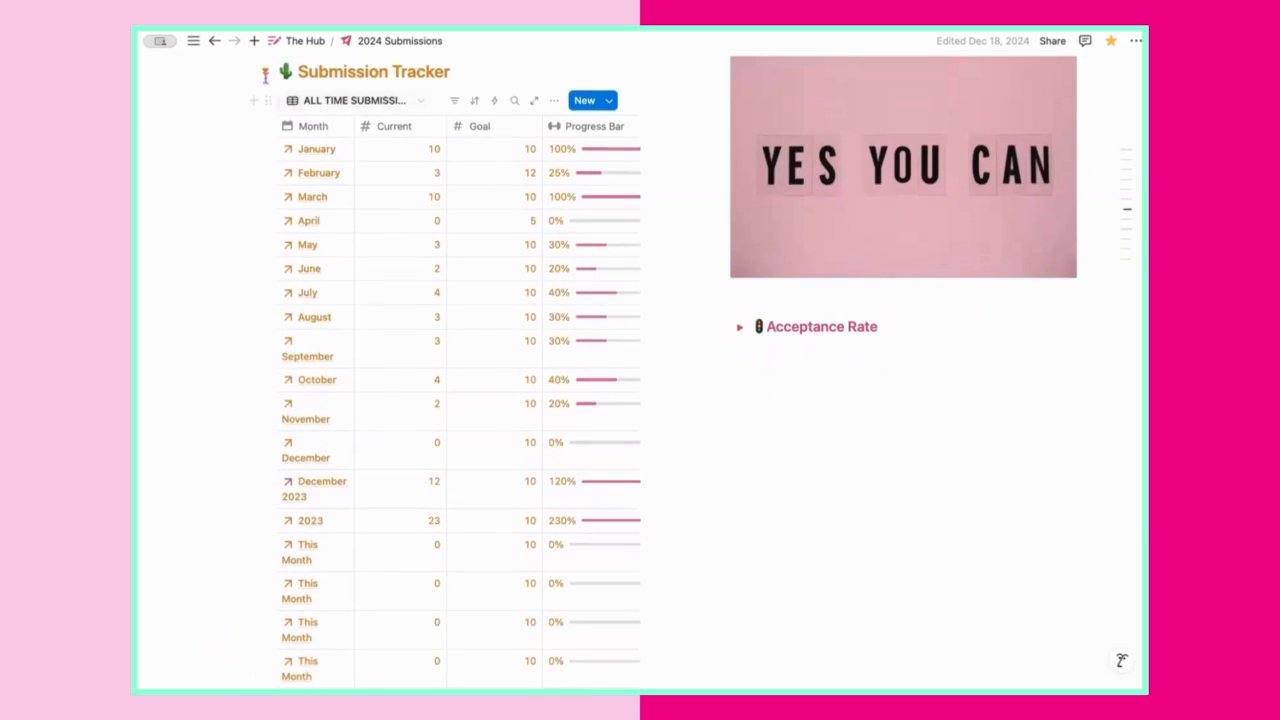
{"action": "left_click", "coordinate": [264, 71]}
Look through the ALL view of the Poem Submissions table, from the accepted to the declined entries.
{"action": "scroll", "coordinate": [360, 214], "scroll_direction": "up", "scroll_amount": 5}
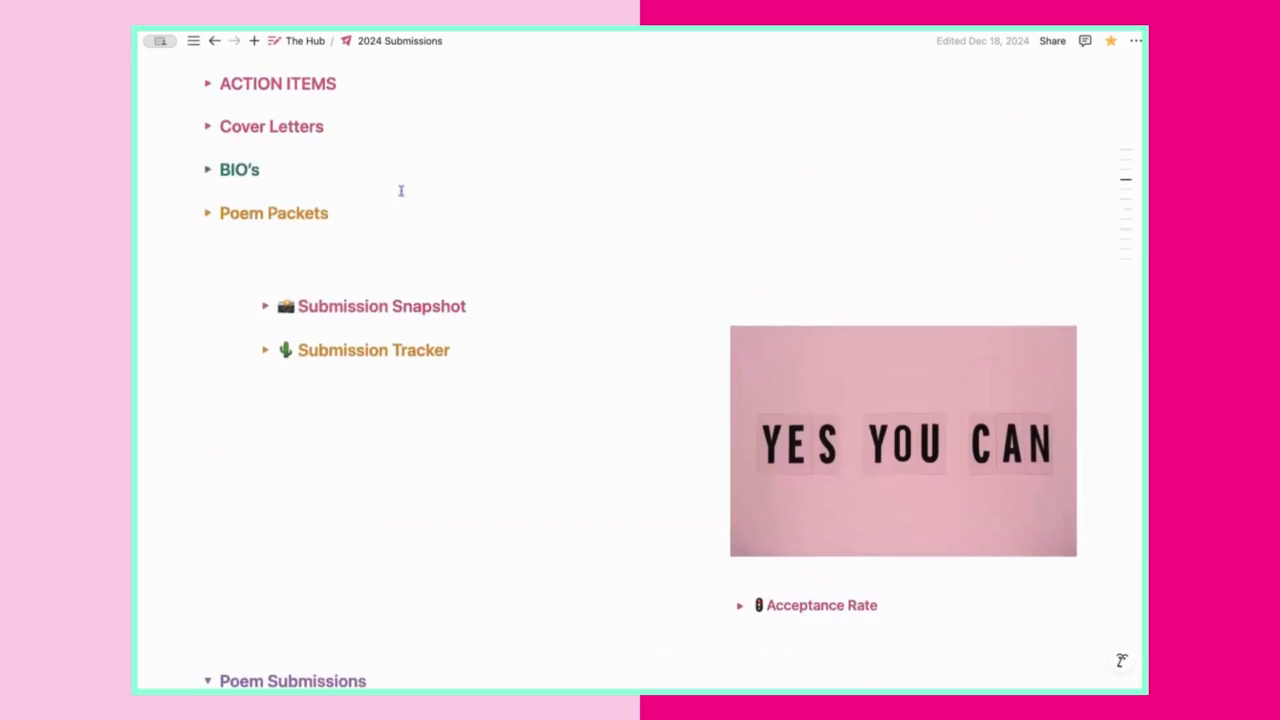
{"action": "scroll", "coordinate": [363, 257], "scroll_direction": "down", "scroll_amount": 3}
{"action": "scroll", "coordinate": [621, 301], "scroll_direction": "down", "scroll_amount": 10}
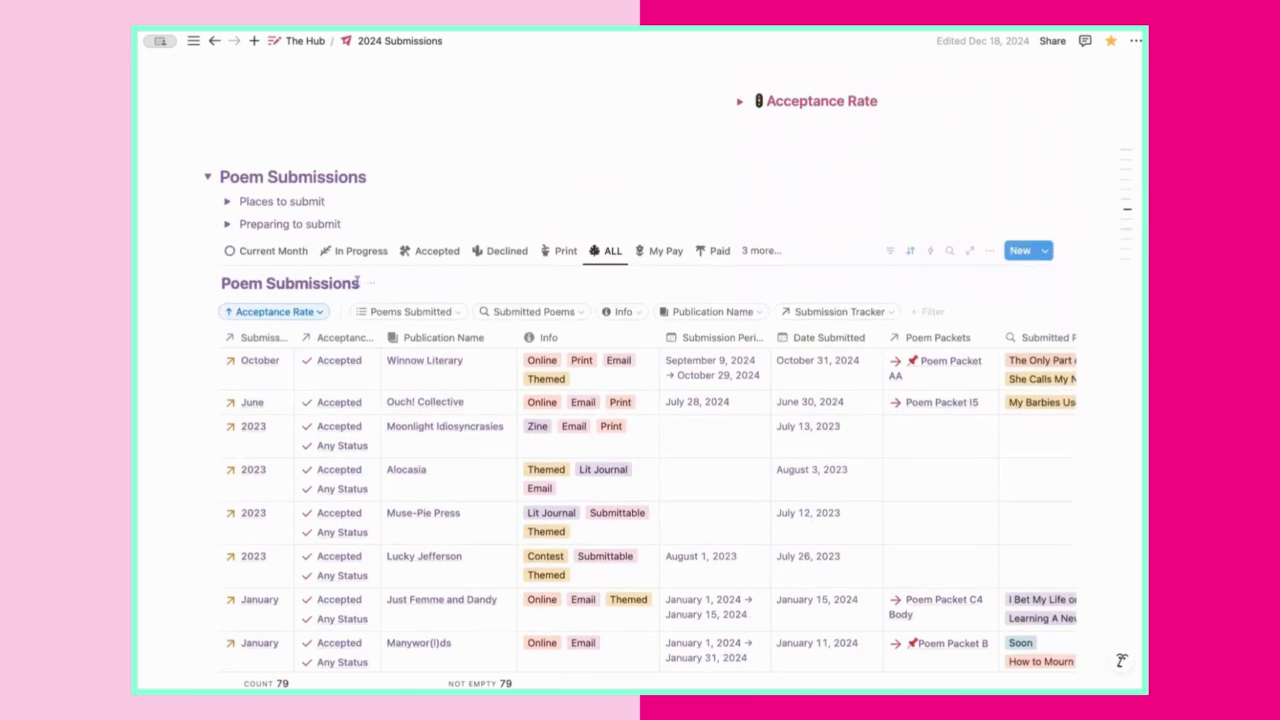
{"action": "scroll", "coordinate": [421, 335], "scroll_direction": "down", "scroll_amount": 15}
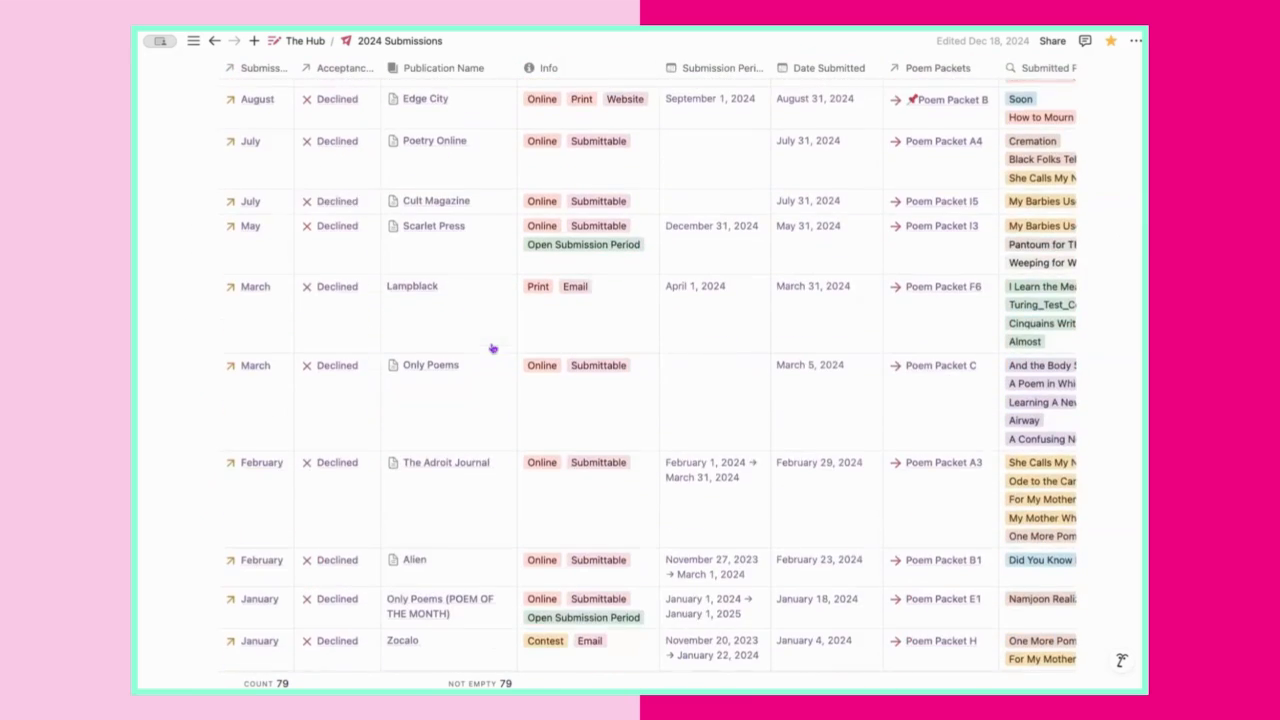
{"action": "scroll", "coordinate": [420, 314], "scroll_direction": "up", "scroll_amount": 20}
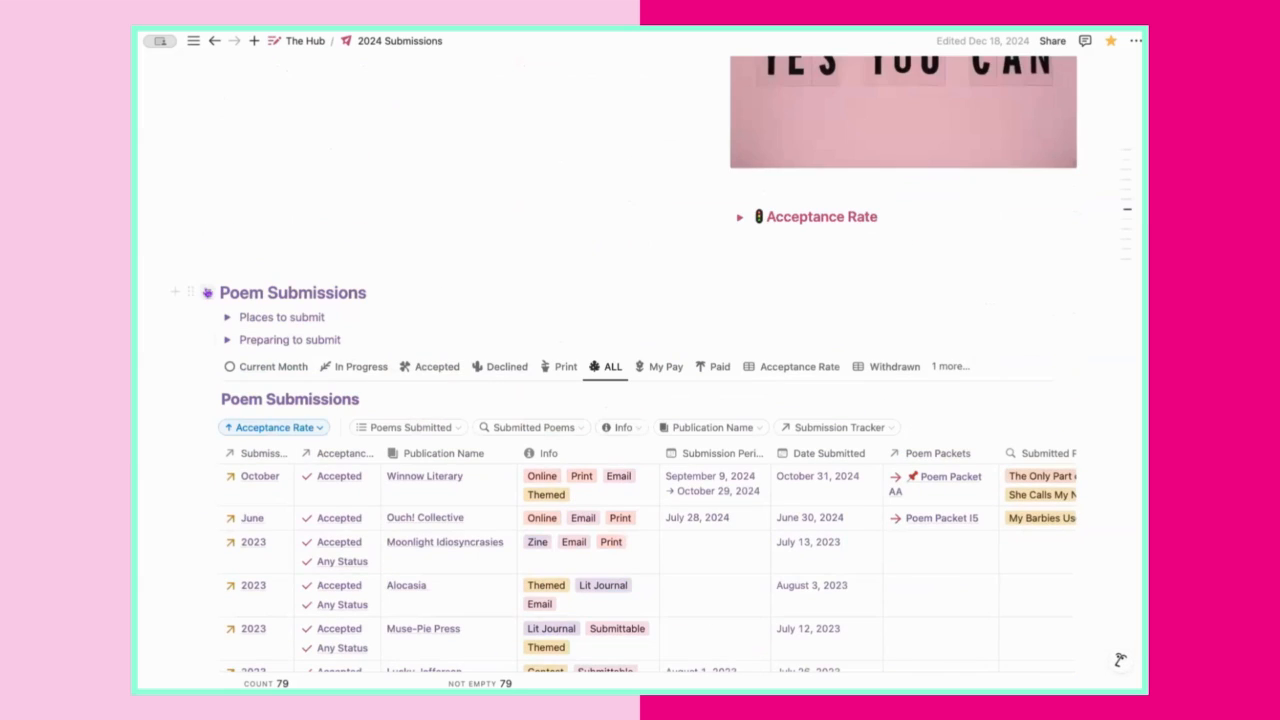
Collapse the Poem Submissions, Retreats+ and Contests sections and expand Resources.
{"action": "left_click", "coordinate": [207, 292]}
{"action": "left_click", "coordinate": [207, 381]}
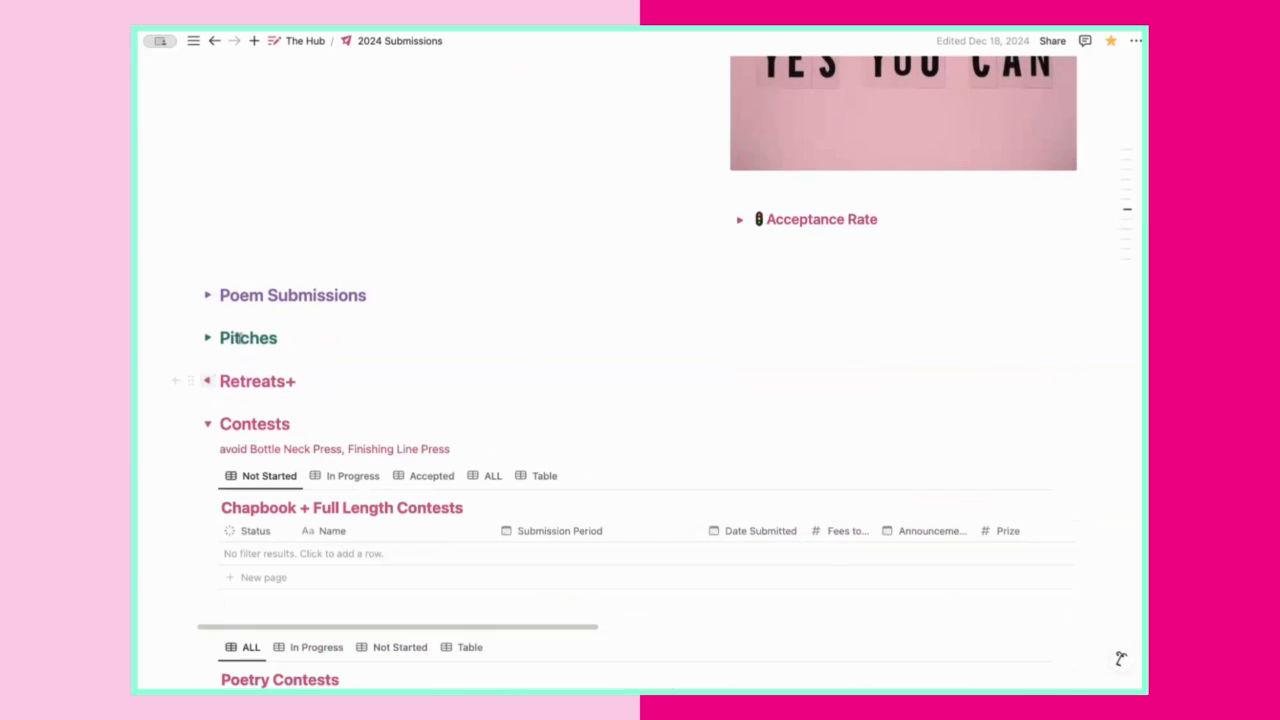
{"action": "left_click", "coordinate": [207, 424]}
{"action": "left_click", "coordinate": [207, 467]}
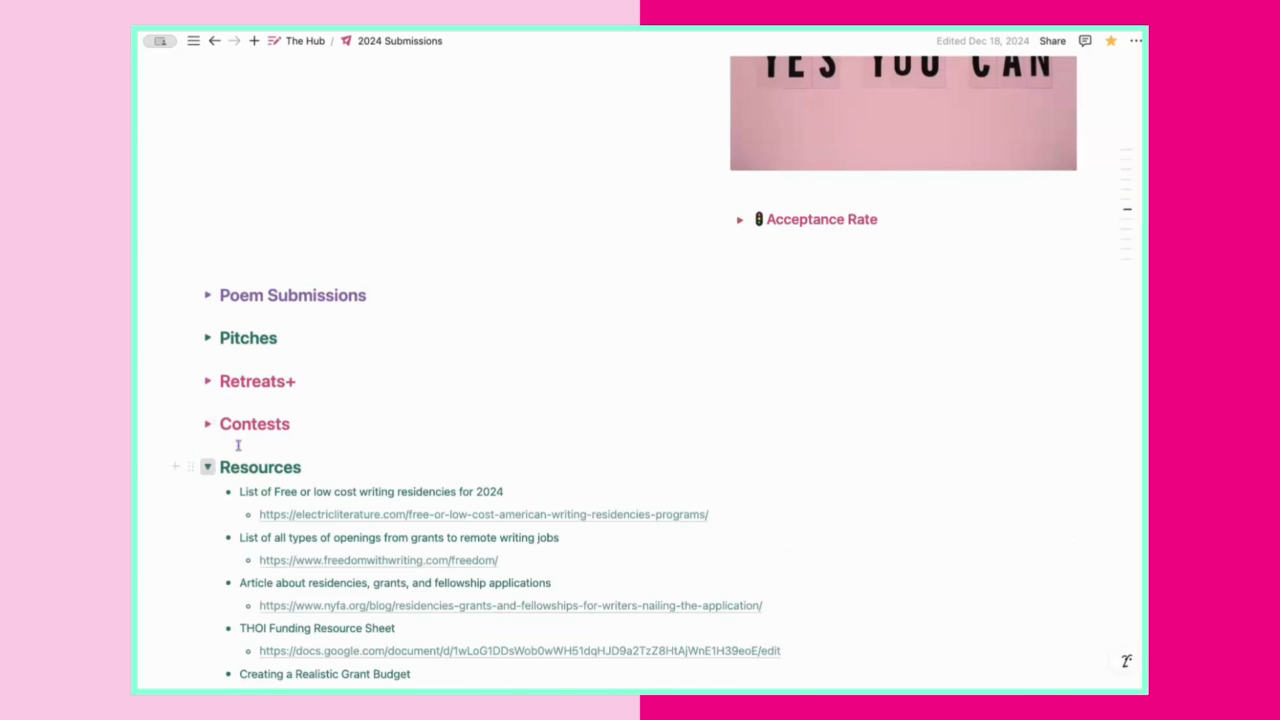
Leave the 2024 Submissions page and return to the 2025 Submissions page.
{"action": "scroll", "coordinate": [340, 420], "scroll_direction": "up", "scroll_amount": 3}
{"action": "scroll", "coordinate": [617, 454], "scroll_direction": "up", "scroll_amount": 5}
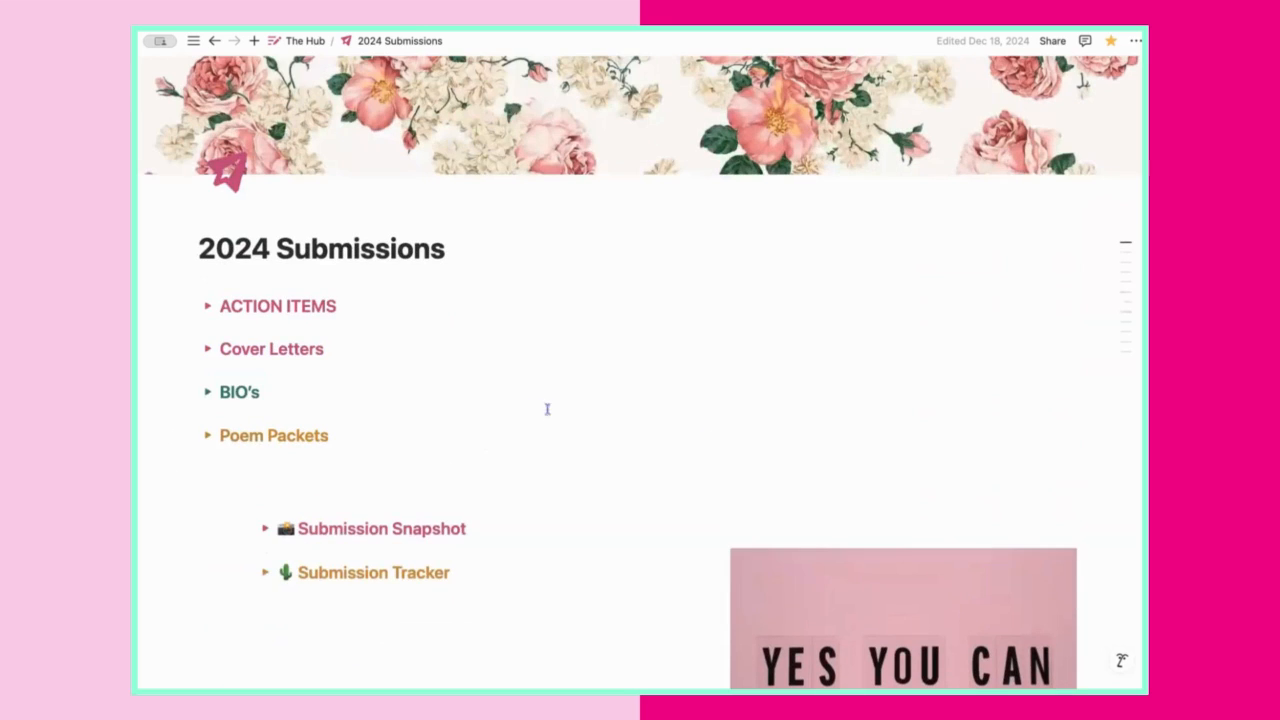
{"action": "scroll", "coordinate": [526, 326], "scroll_direction": "up", "scroll_amount": 1}
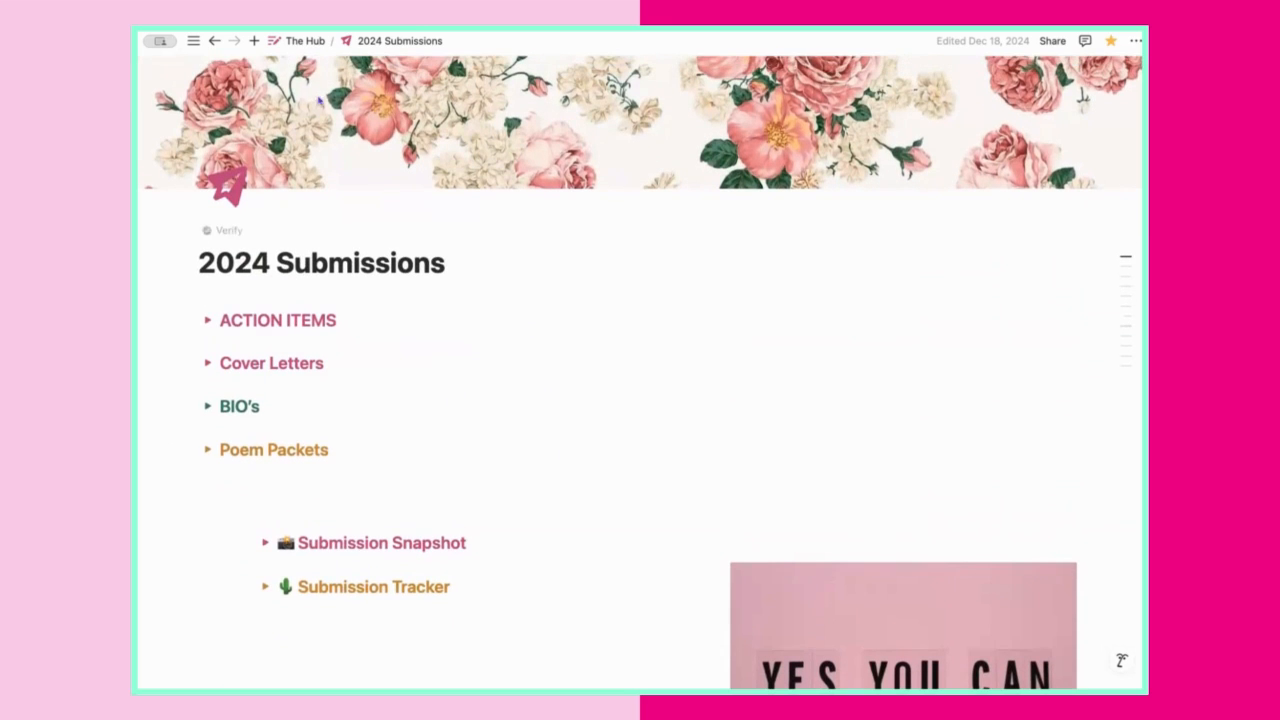
{"action": "left_click", "coordinate": [214, 41]}
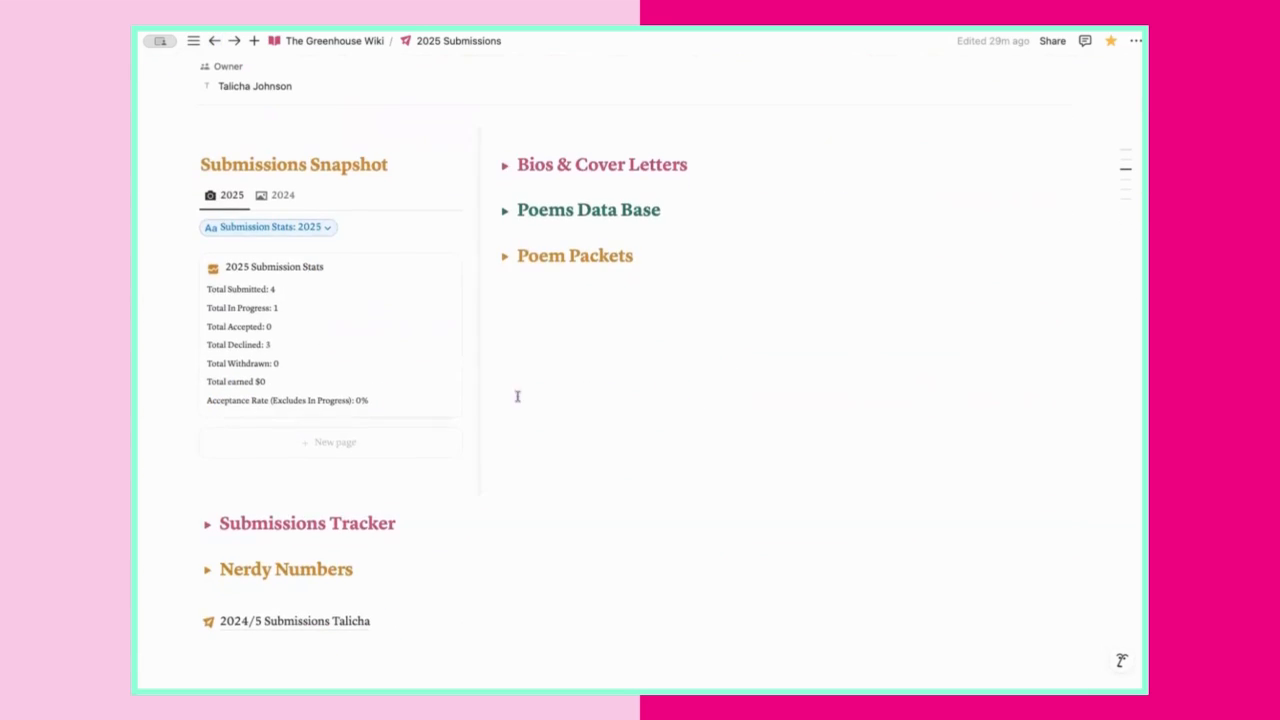
Look over the 2025 Submissions page layout, from the title and Submissions Snapshot to the collapsed Submissions Tracker and Nerdy Numbers sections.
{"action": "scroll", "coordinate": [717, 394], "scroll_direction": "down", "scroll_amount": 2}
{"action": "scroll", "coordinate": [677, 409], "scroll_direction": "up", "scroll_amount": 5}
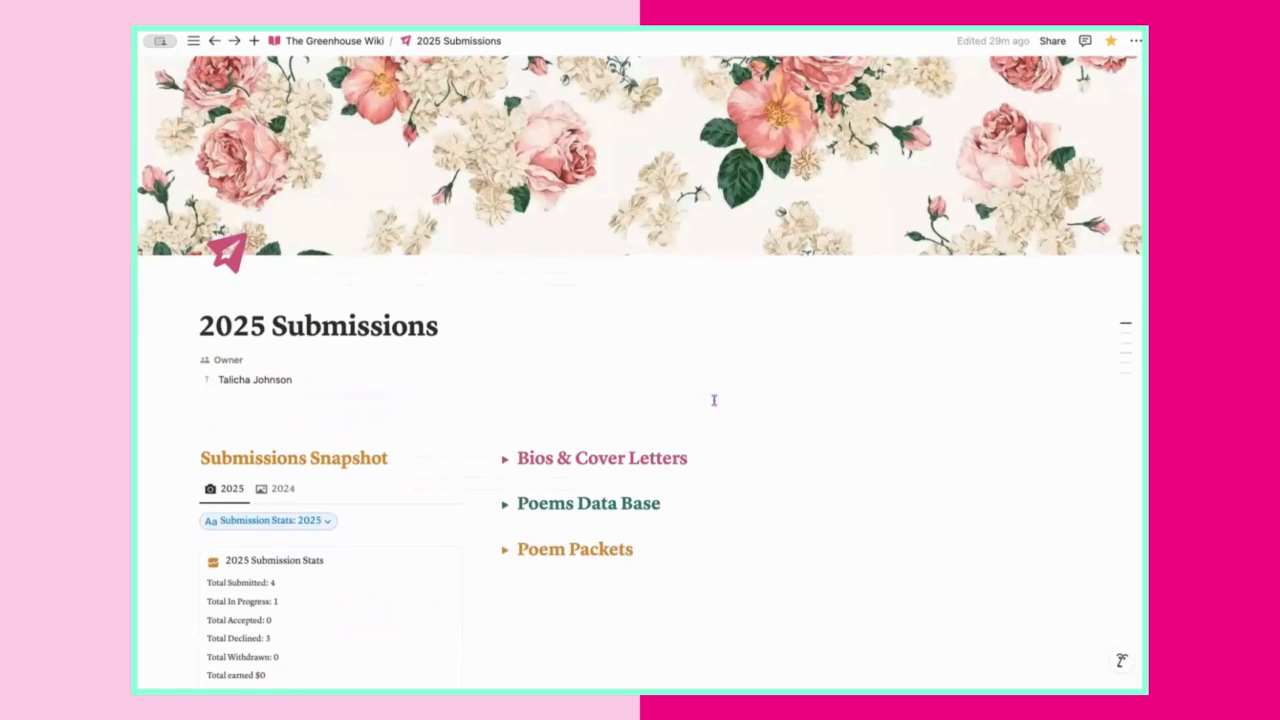
{"action": "scroll", "coordinate": [701, 360], "scroll_direction": "down", "scroll_amount": 3}
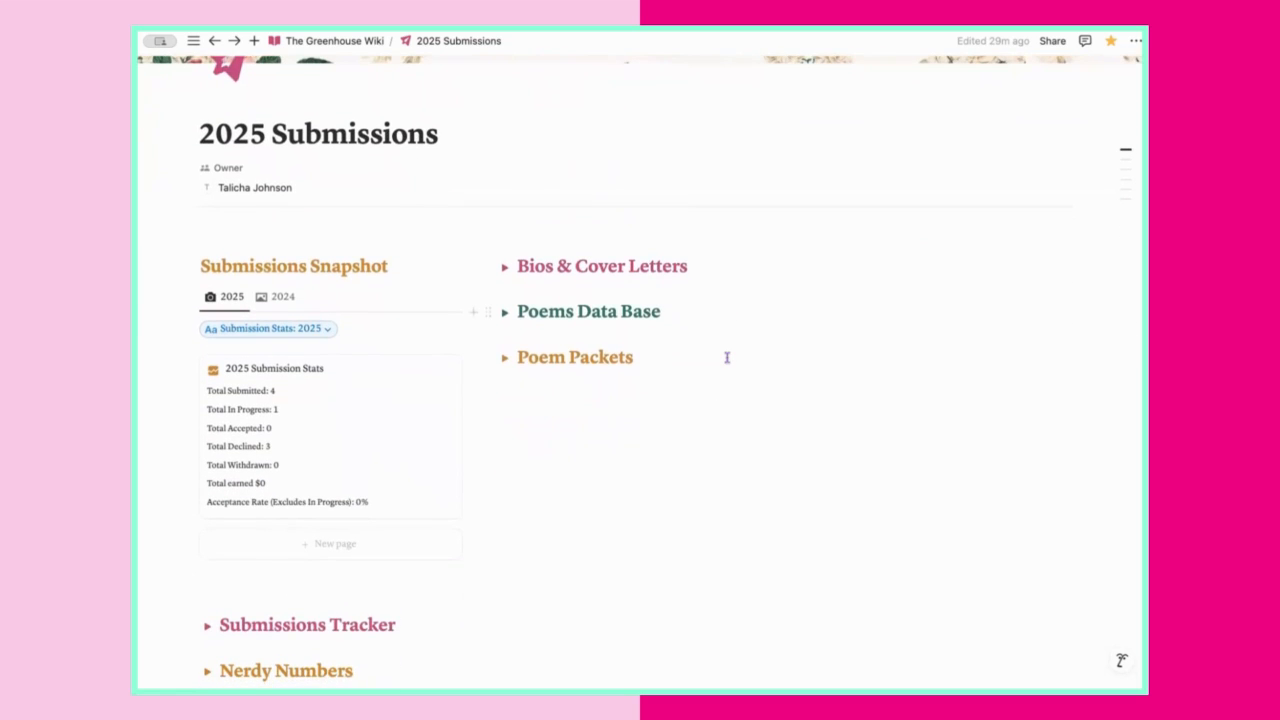
{"action": "scroll", "coordinate": [731, 357], "scroll_direction": "down", "scroll_amount": 3}
{"action": "scroll", "coordinate": [748, 367], "scroll_direction": "up", "scroll_amount": 5}
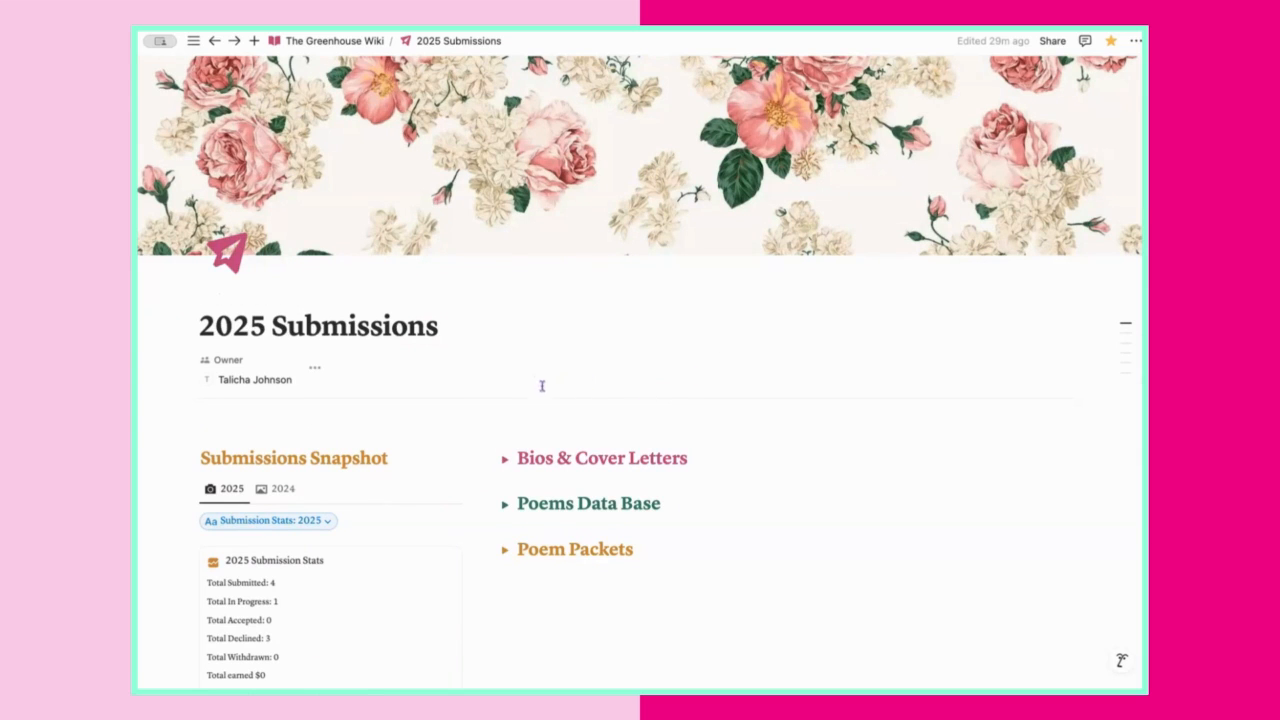
{"action": "scroll", "coordinate": [562, 392], "scroll_direction": "down", "scroll_amount": 1}
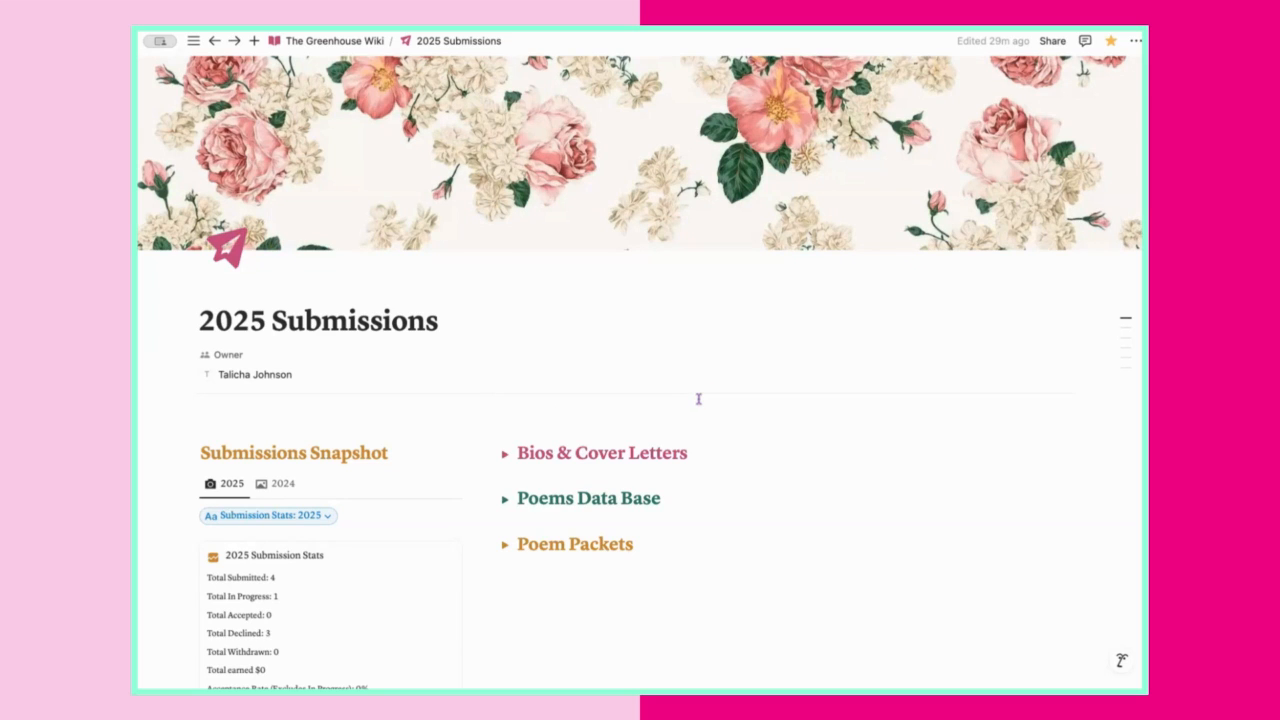
{"action": "scroll", "coordinate": [790, 370], "scroll_direction": "down", "scroll_amount": 4}
{"action": "scroll", "coordinate": [790, 370], "scroll_direction": "up", "scroll_amount": 4}
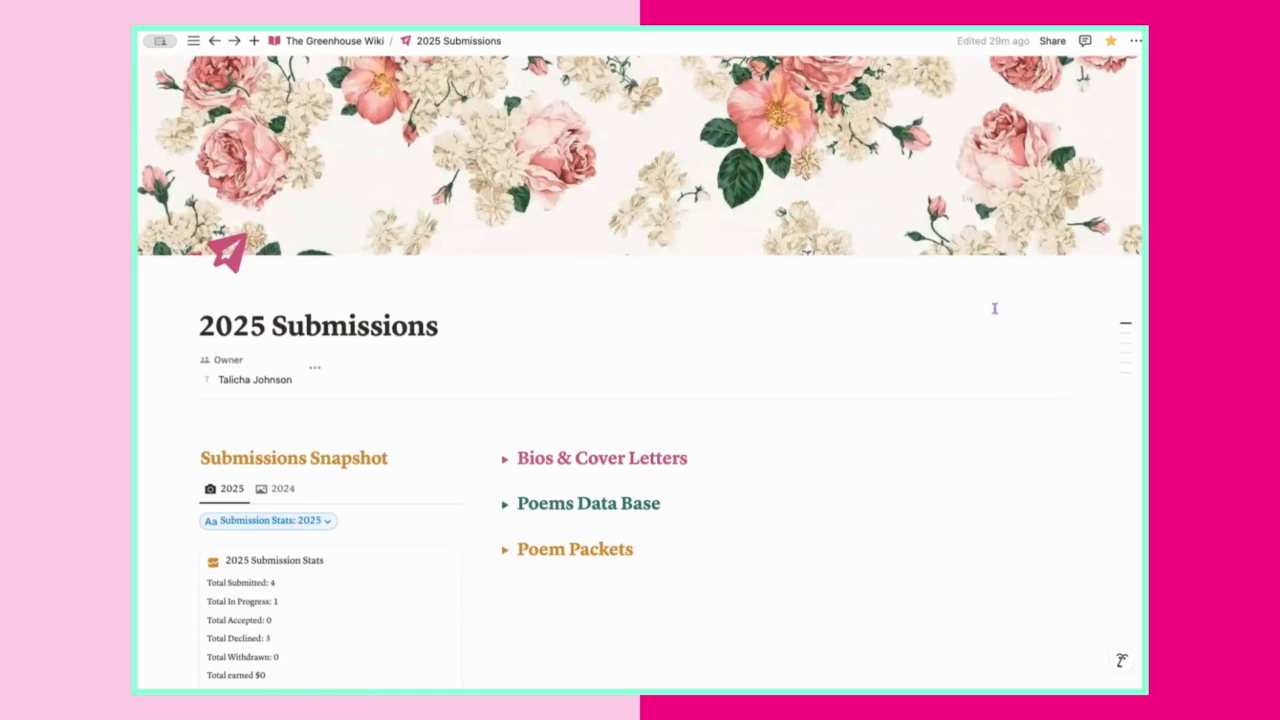
{"action": "scroll", "coordinate": [643, 434], "scroll_direction": "down", "scroll_amount": 1}
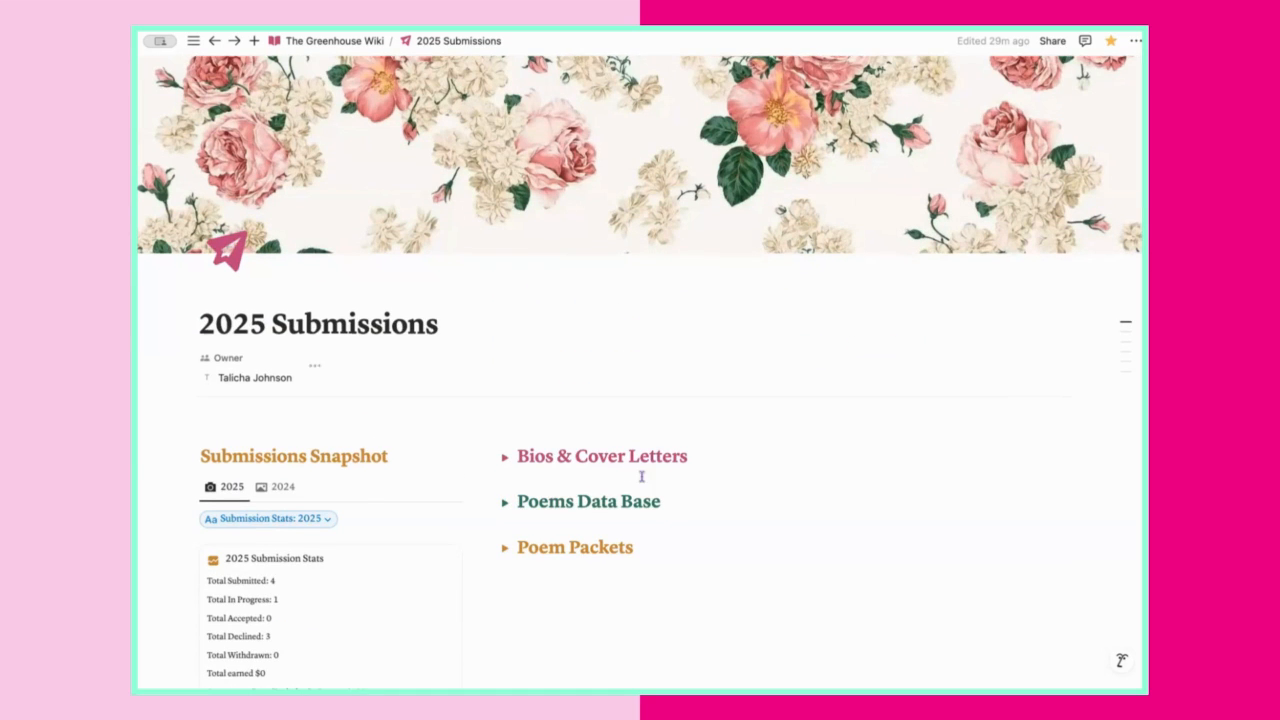
{"action": "scroll", "coordinate": [606, 463], "scroll_direction": "down", "scroll_amount": 2}
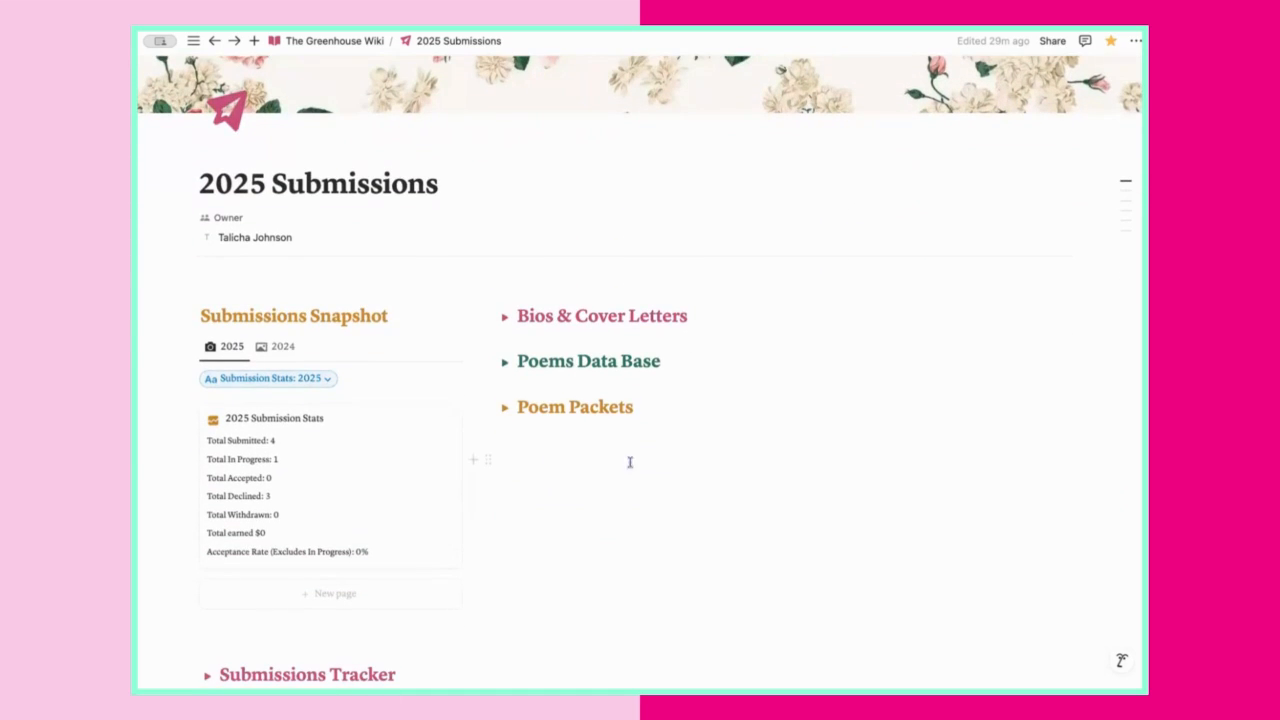
{"action": "scroll", "coordinate": [630, 462], "scroll_direction": "down", "scroll_amount": 1}
{"action": "scroll", "coordinate": [781, 419], "scroll_direction": "up", "scroll_amount": 3}
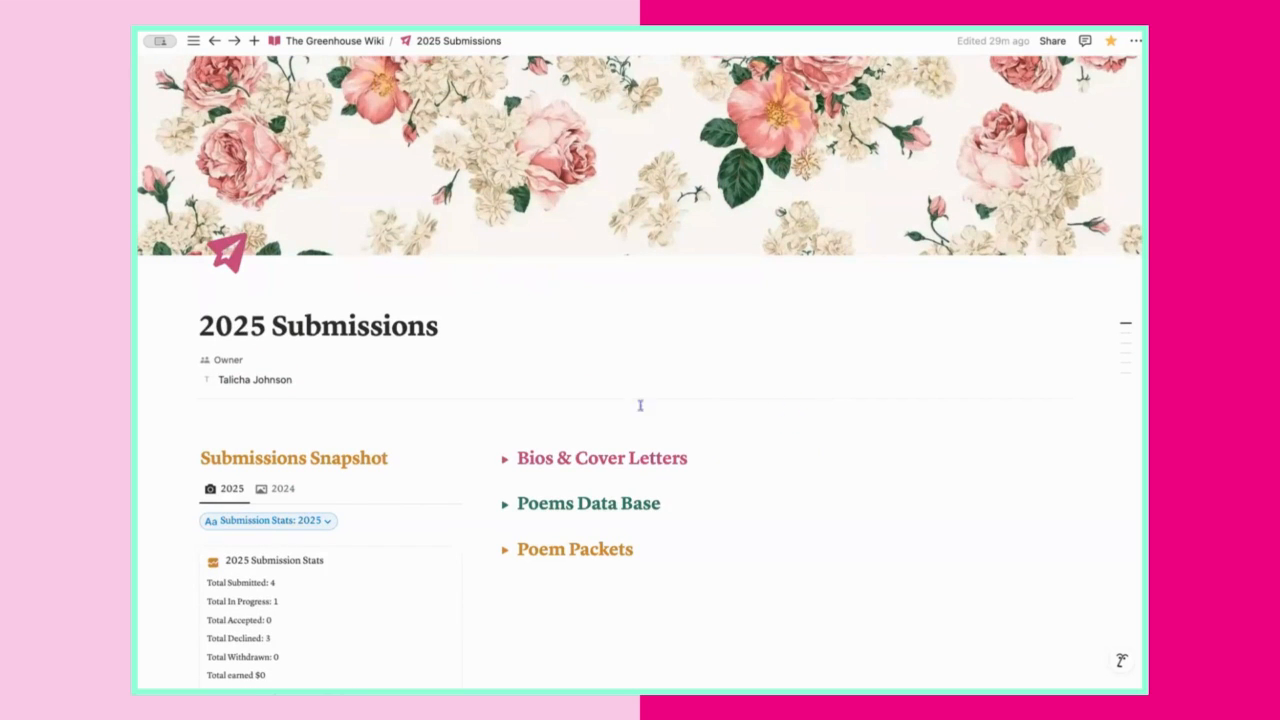
{"action": "scroll", "coordinate": [640, 405], "scroll_direction": "down", "scroll_amount": 5}
{"action": "scroll", "coordinate": [851, 417], "scroll_direction": "up", "scroll_amount": 4}
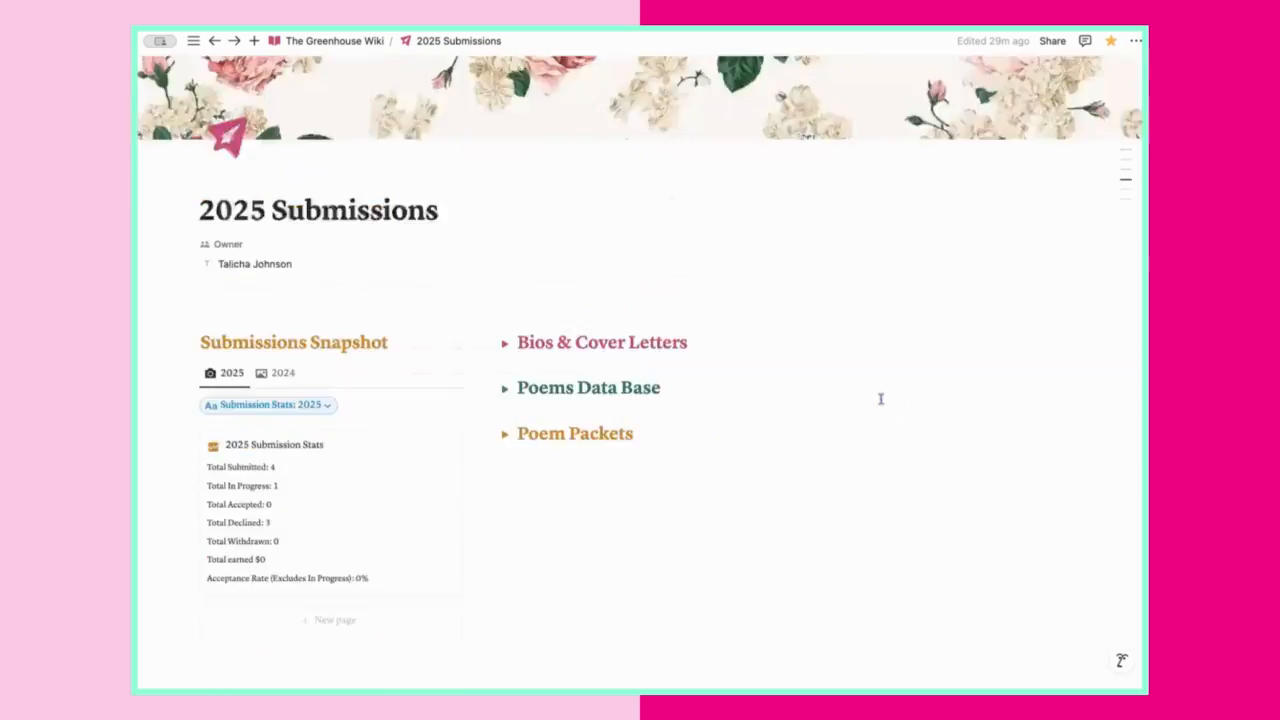
{"action": "scroll", "coordinate": [831, 403], "scroll_direction": "up", "scroll_amount": 3}
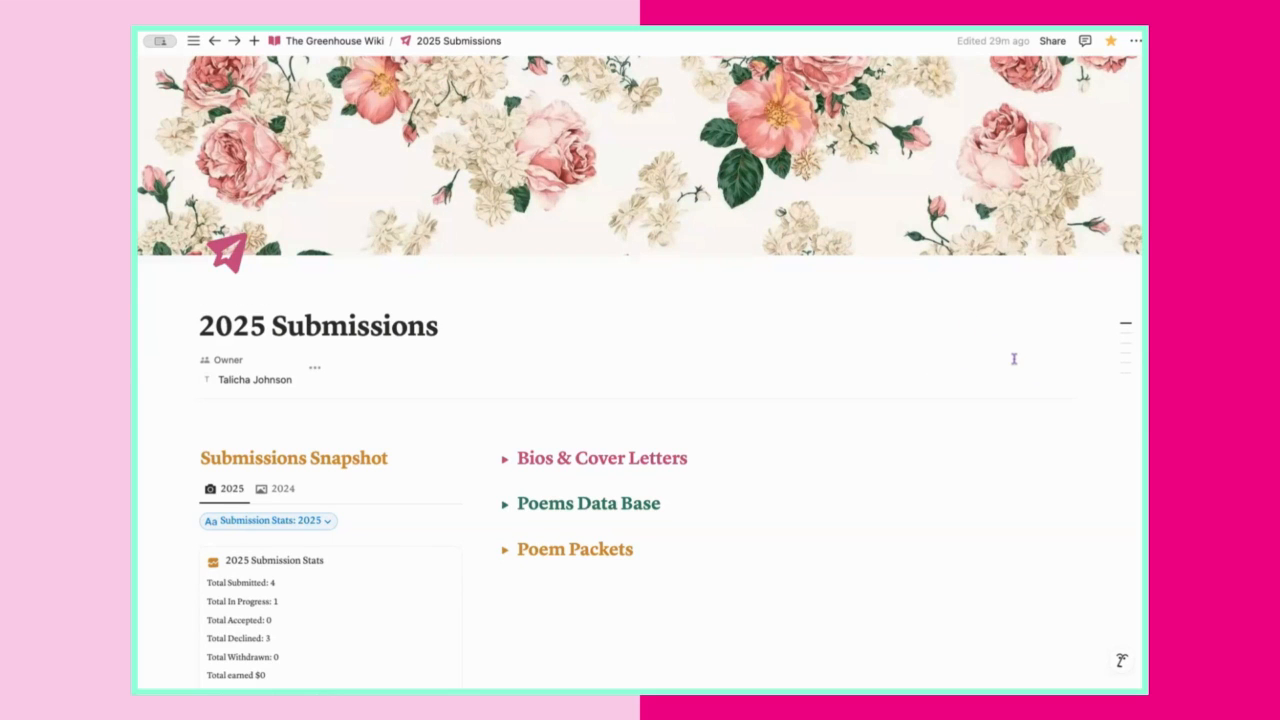
{"action": "scroll", "coordinate": [926, 414], "scroll_direction": "down", "scroll_amount": 3}
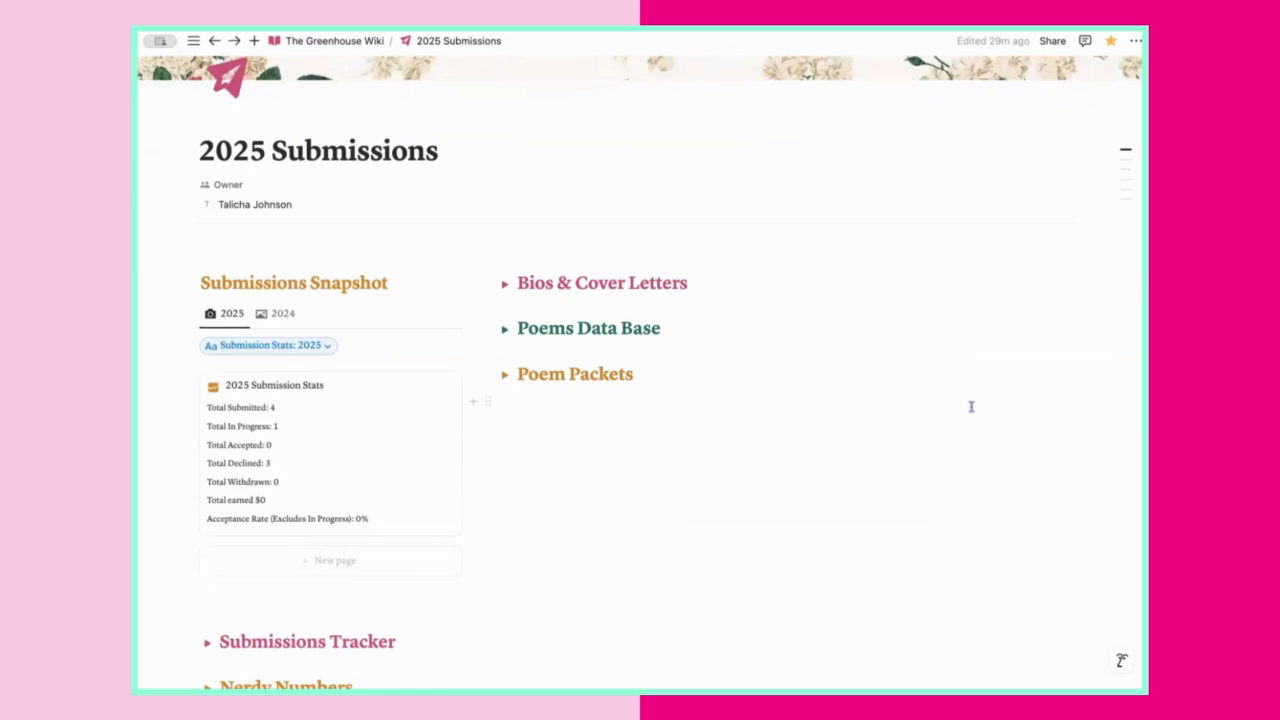